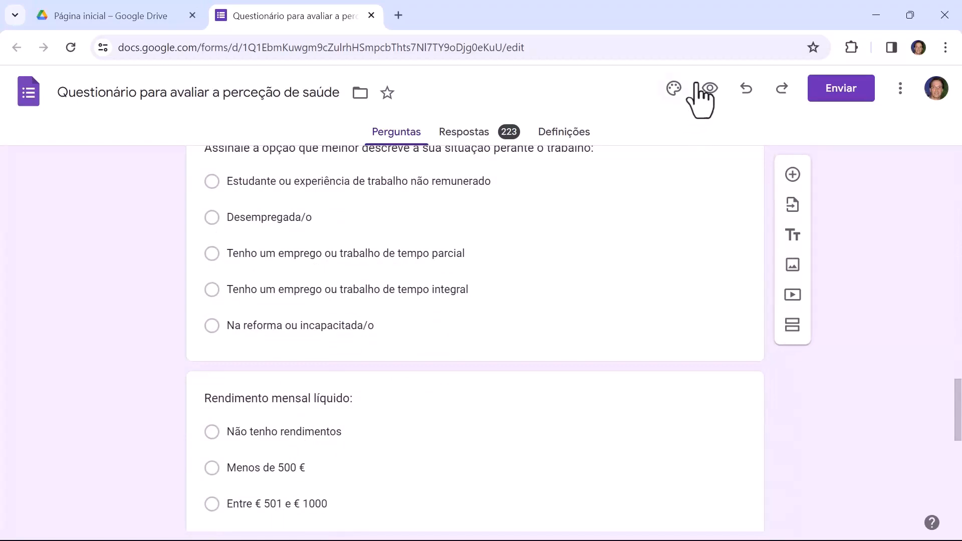
Preview the health perception questionnaire as a respondent and review its questions through to the end
{"action": "left_click", "coordinate": [710, 88]}
{"action": "scroll", "coordinate": [434, 273], "scroll_direction": "down", "scroll_amount": 10}
{"action": "scroll", "coordinate": [439, 276], "scroll_direction": "down", "scroll_amount": 14}
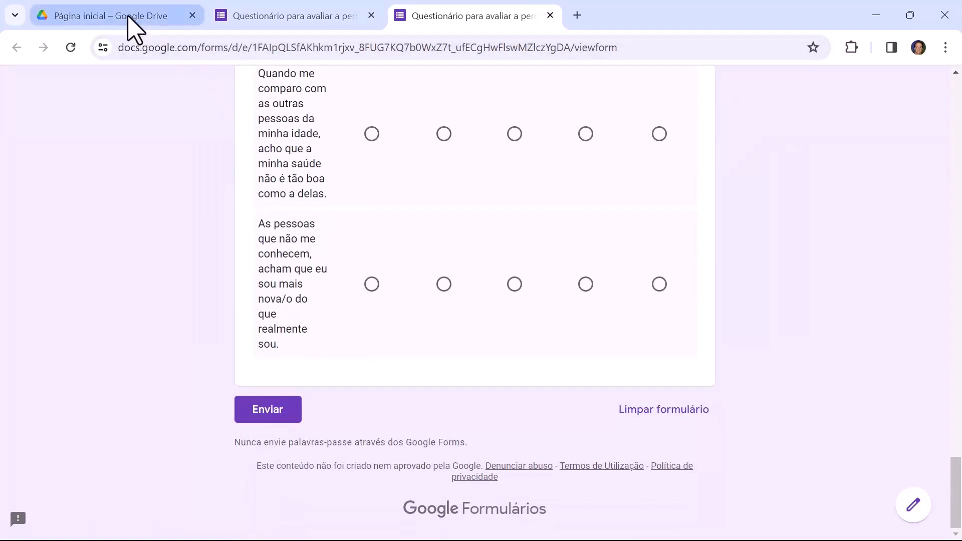
Switch to Google Drive and open the questionnaire's responses spreadsheet, "Questionário para avaliar a perceção de saúde (Respostas)"
{"action": "left_click", "coordinate": [133, 29]}
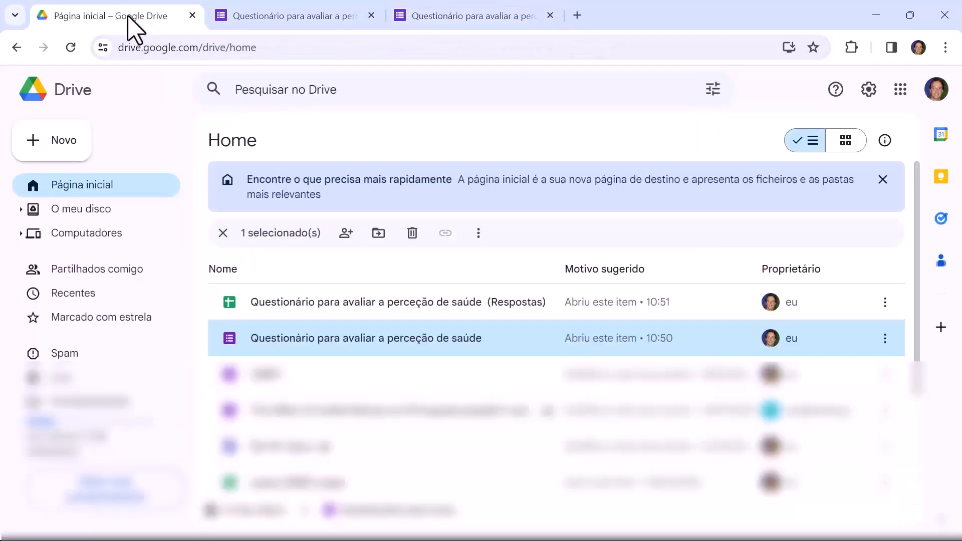
{"action": "left_click", "coordinate": [339, 306]}
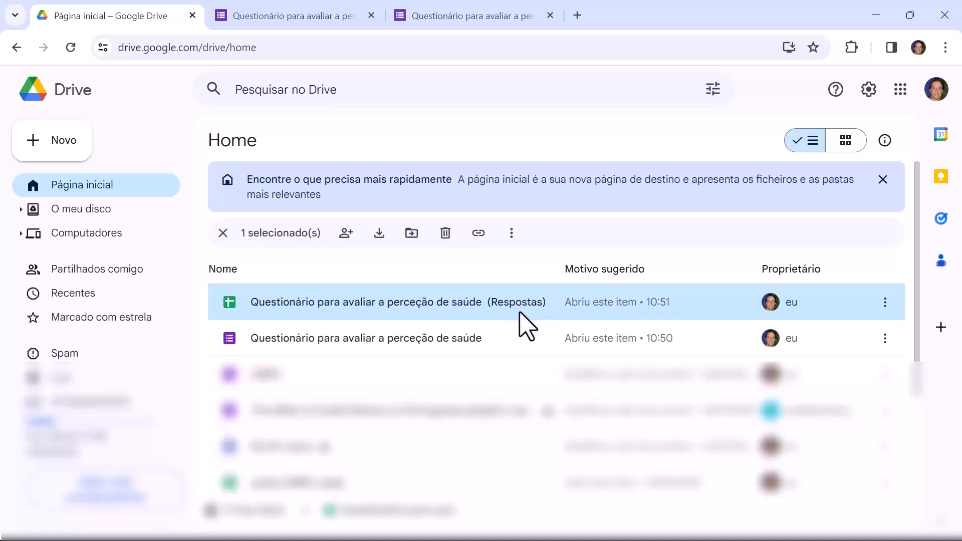
{"action": "double_click", "coordinate": [404, 302]}
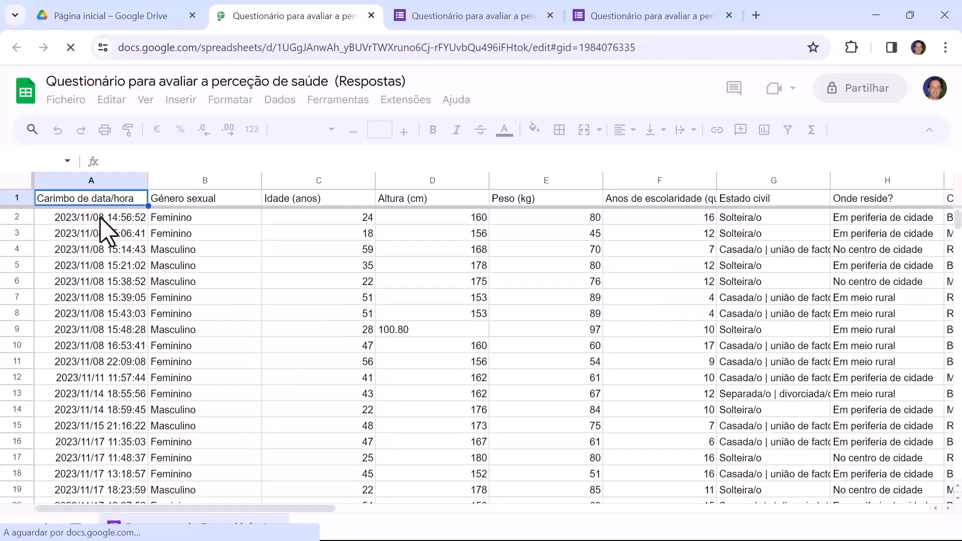
Examine the collected responses for problems, checking the empty answers in row 99 and the weight entry in cell E132
{"action": "scroll", "coordinate": [114, 321], "scroll_direction": "down", "scroll_amount": 10}
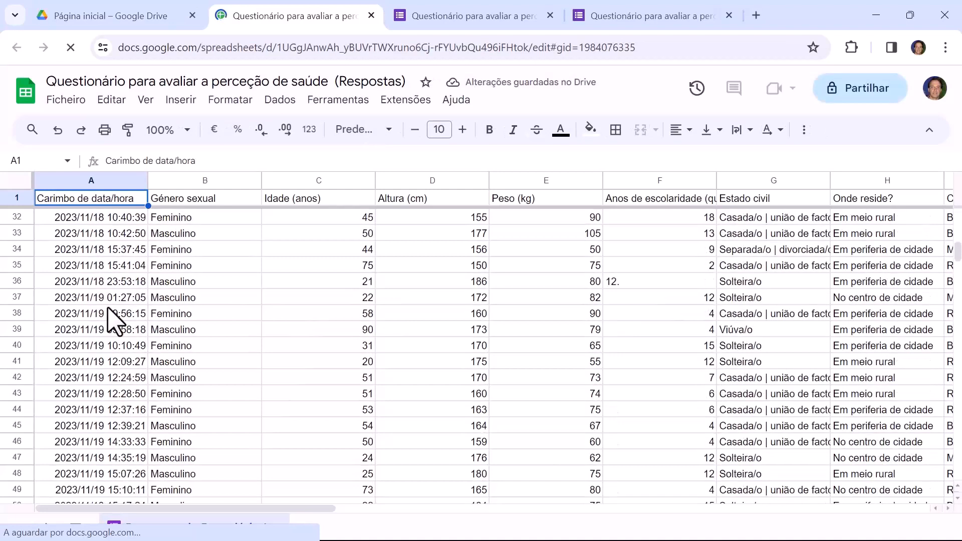
{"action": "scroll", "coordinate": [114, 320], "scroll_direction": "down", "scroll_amount": 17}
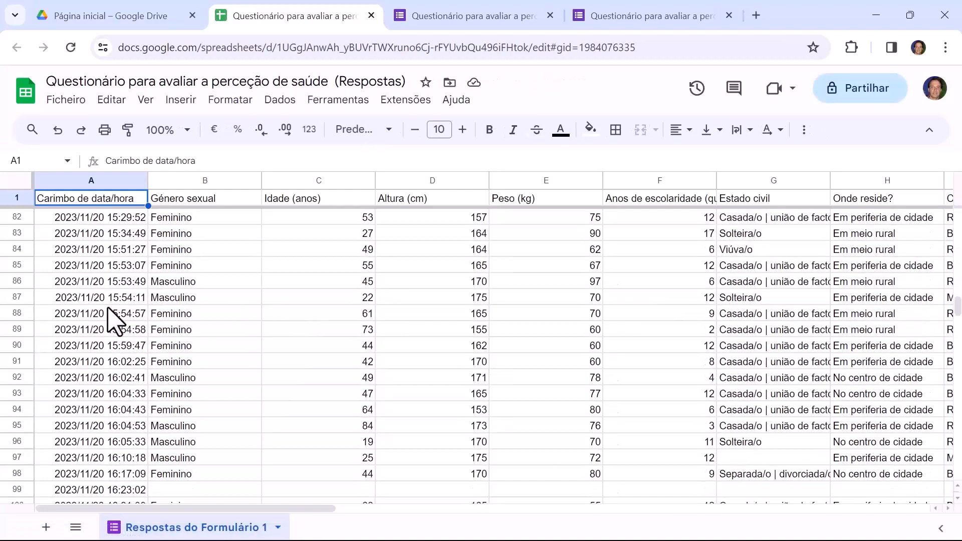
{"action": "scroll", "coordinate": [115, 321], "scroll_direction": "down", "scroll_amount": 5}
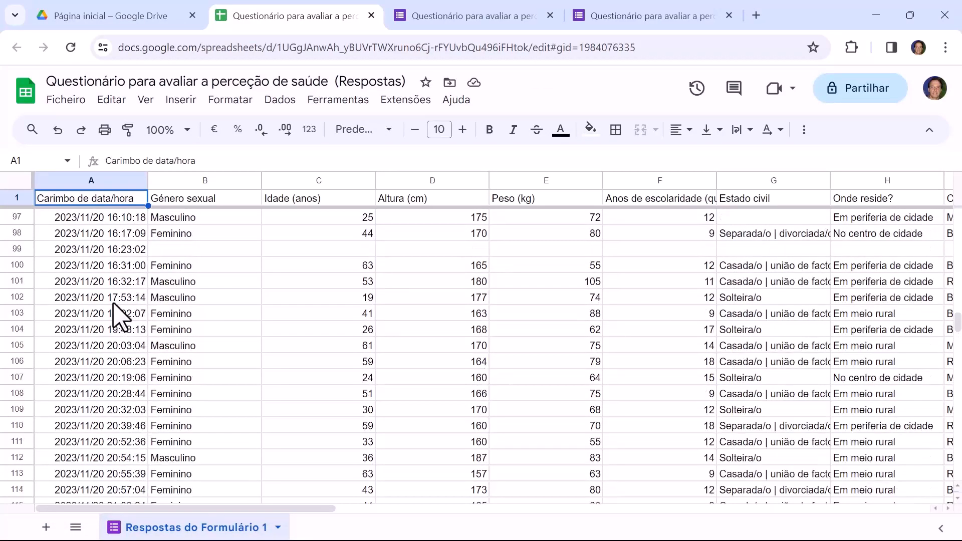
{"action": "left_click_drag", "start_coordinate": [194, 252], "coordinate": [501, 249]}
{"action": "scroll", "coordinate": [316, 351], "scroll_direction": "down", "scroll_amount": 15}
{"action": "scroll", "coordinate": [312, 357], "scroll_direction": "up", "scroll_amount": 6}
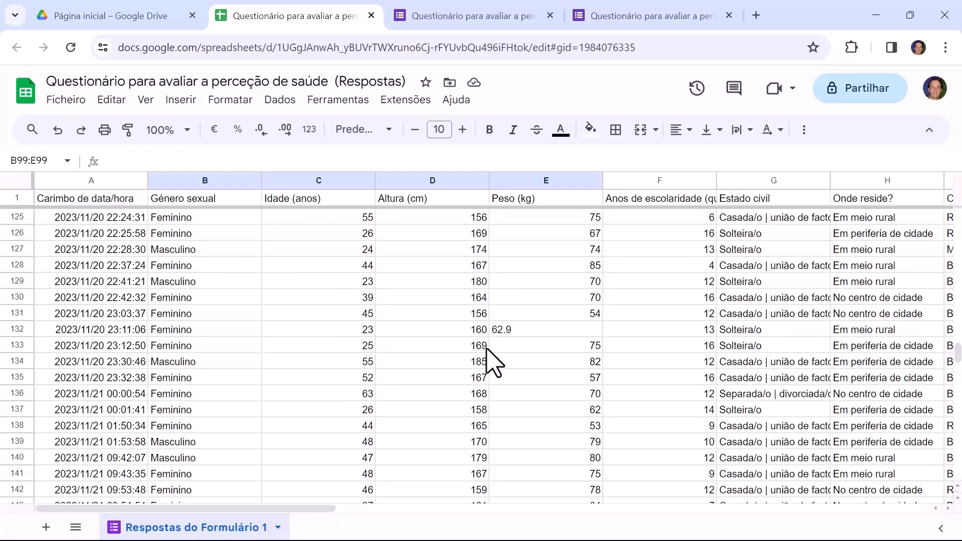
{"action": "left_click", "coordinate": [507, 331]}
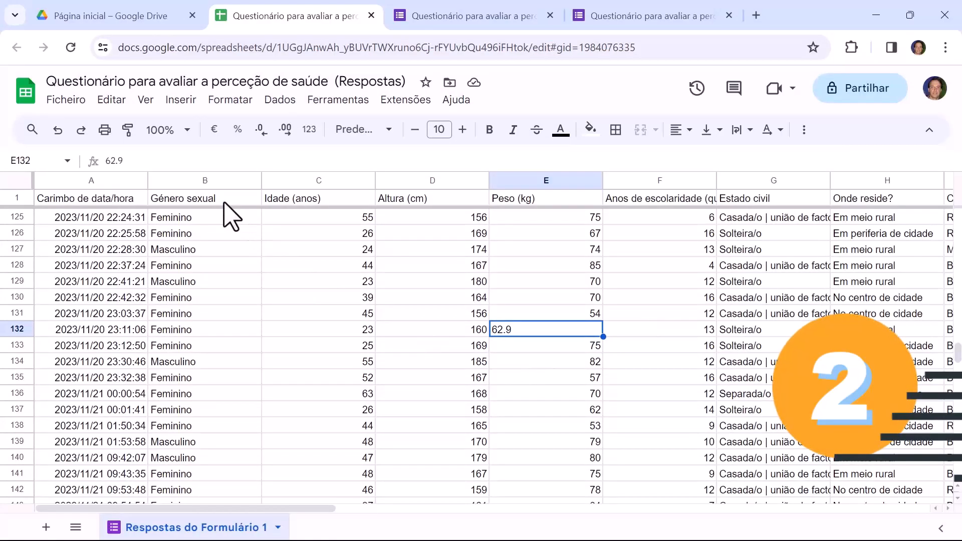
Download the responses spreadsheet in Microsoft Excel (.xlsx) format
{"action": "left_click", "coordinate": [66, 100]}
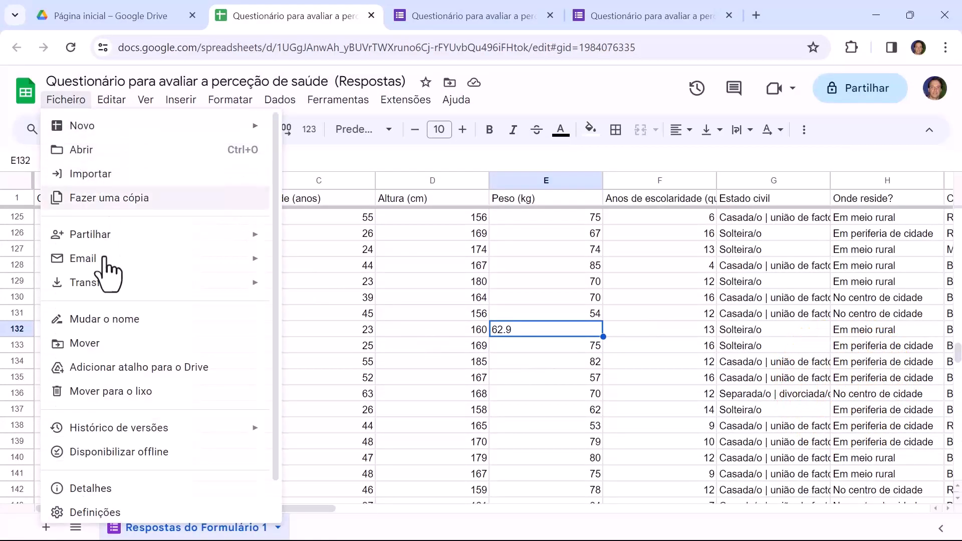
{"action": "mouse_move", "coordinate": [106, 286]}
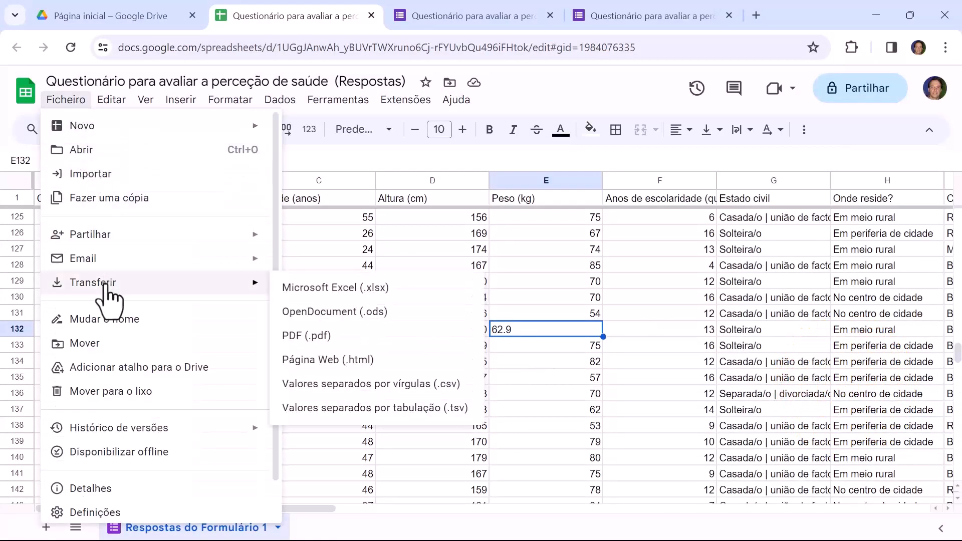
{"action": "left_click", "coordinate": [369, 296]}
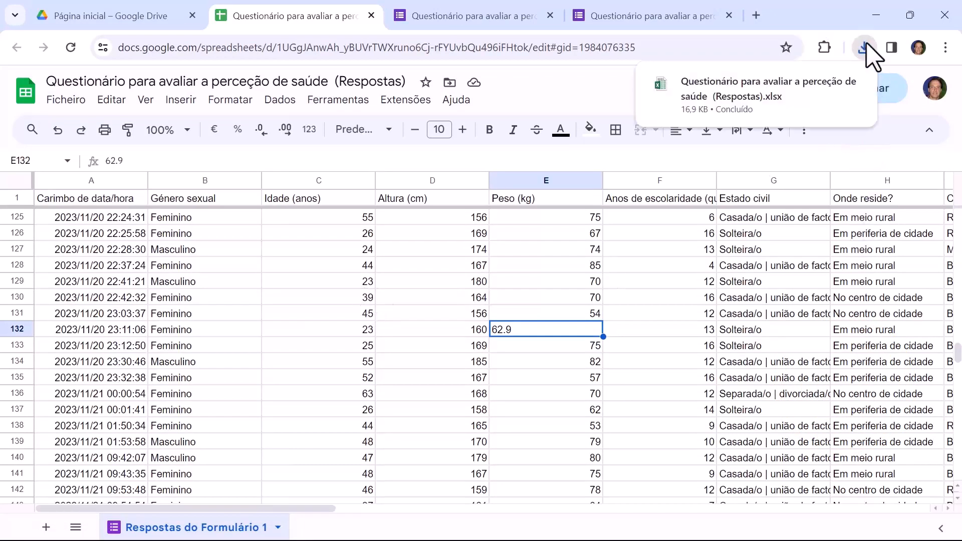
Open the downloaded responses workbook in Excel and enable editing
{"action": "left_click", "coordinate": [732, 103]}
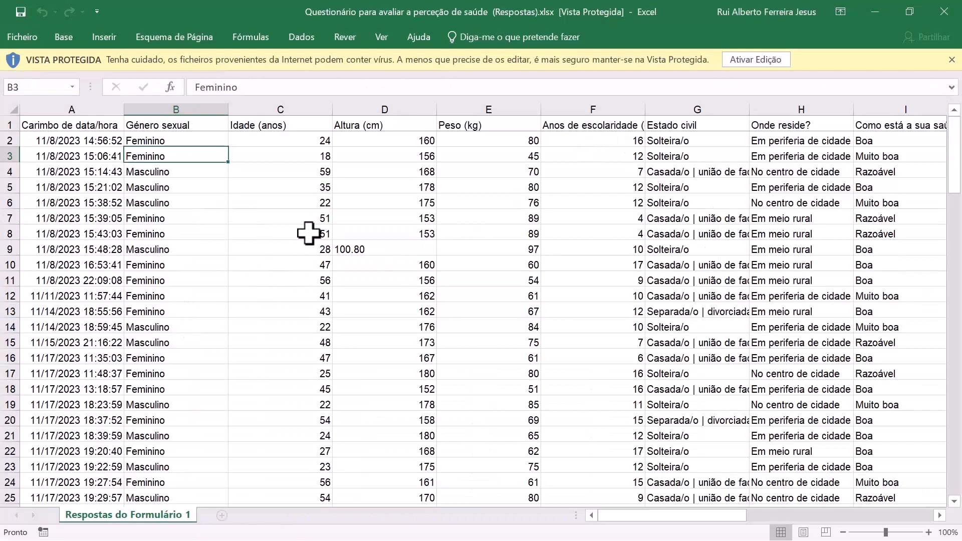
{"action": "left_click", "coordinate": [767, 59]}
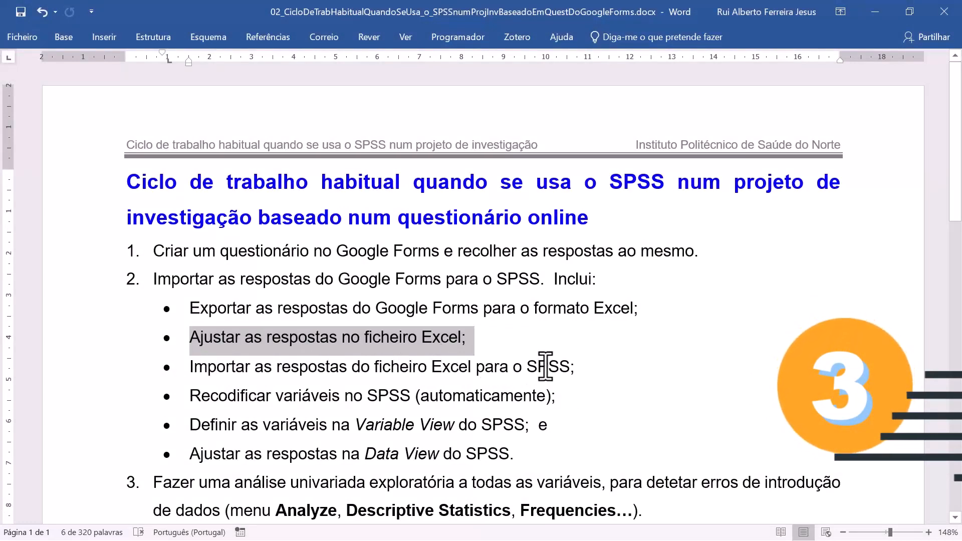
Switch back to the responses workbook in Excel and turn on filtering for its column headers
{"action": "key", "text": "alt+Tab"}
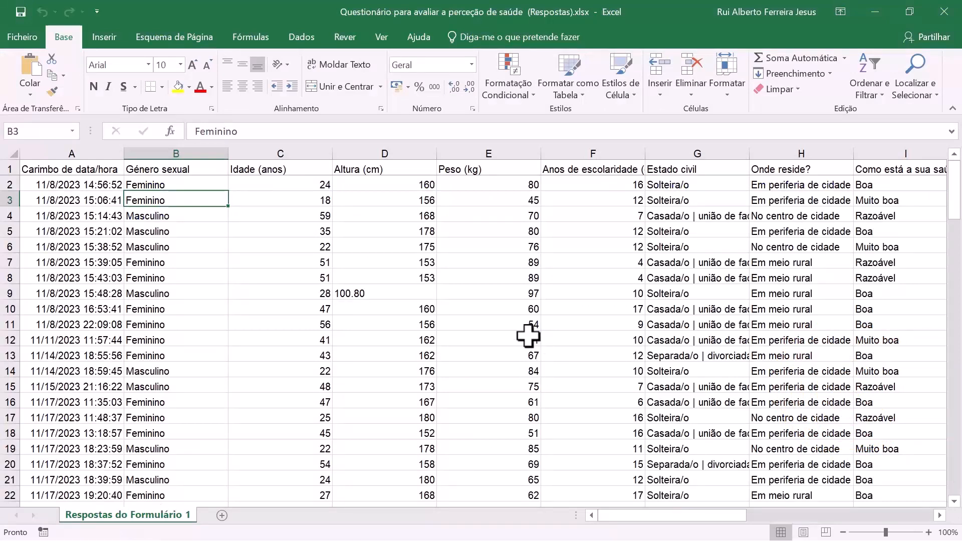
{"action": "left_click", "coordinate": [307, 40]}
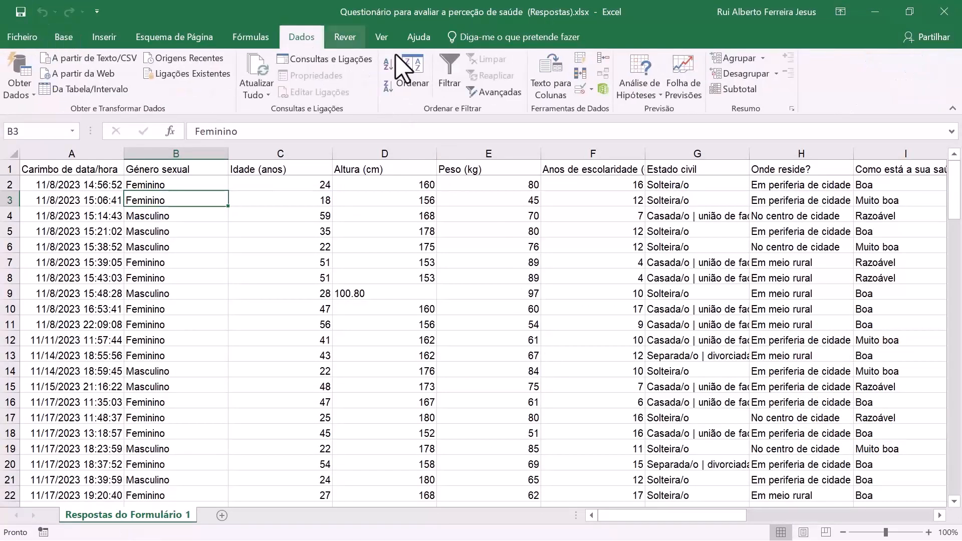
{"action": "left_click", "coordinate": [453, 85]}
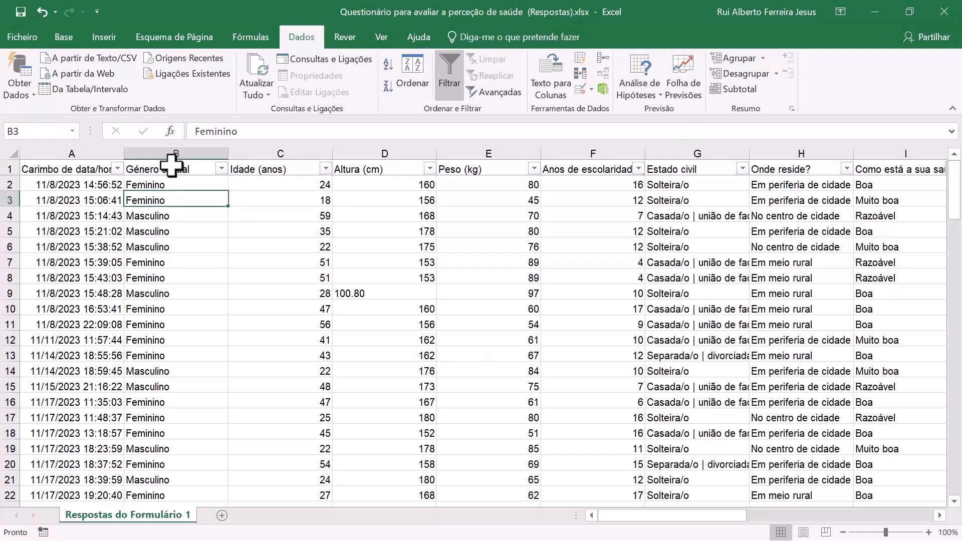
Filter the Género sexual column to show only the blank entries (Em branco)
{"action": "left_click", "coordinate": [221, 169]}
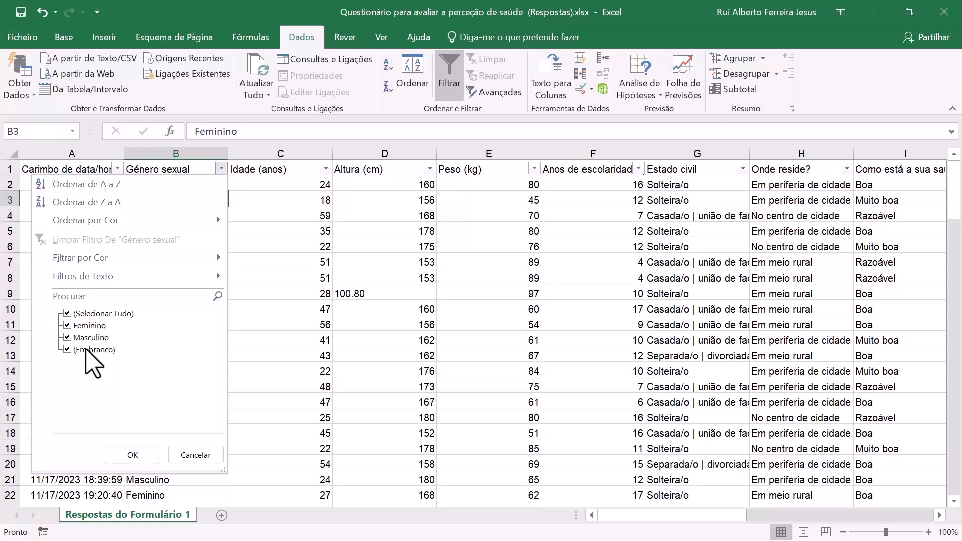
{"action": "left_click", "coordinate": [68, 314]}
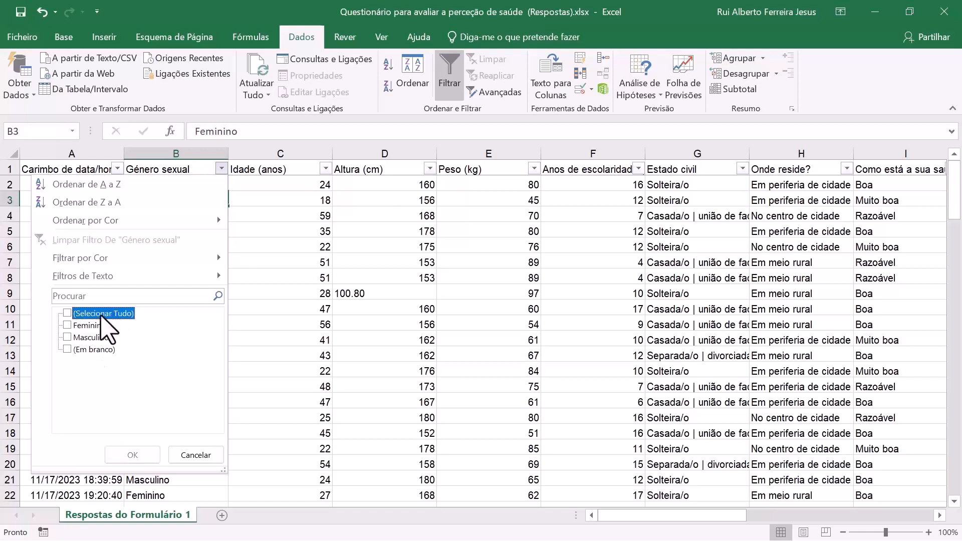
{"action": "left_click", "coordinate": [67, 348]}
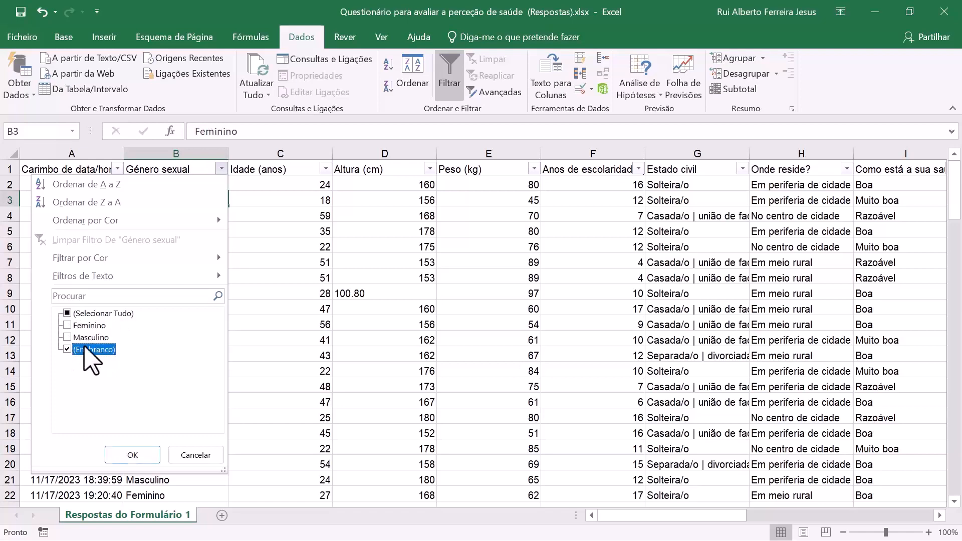
{"action": "left_click", "coordinate": [130, 456]}
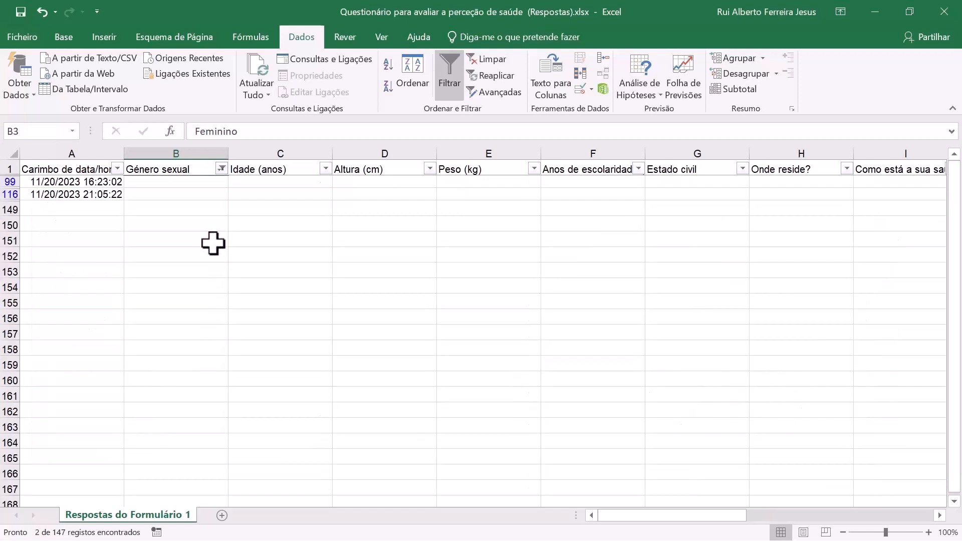
Check that the filtered responses are empty across their columns and delete both rows, 99 and 116
{"action": "left_click", "coordinate": [168, 182]}
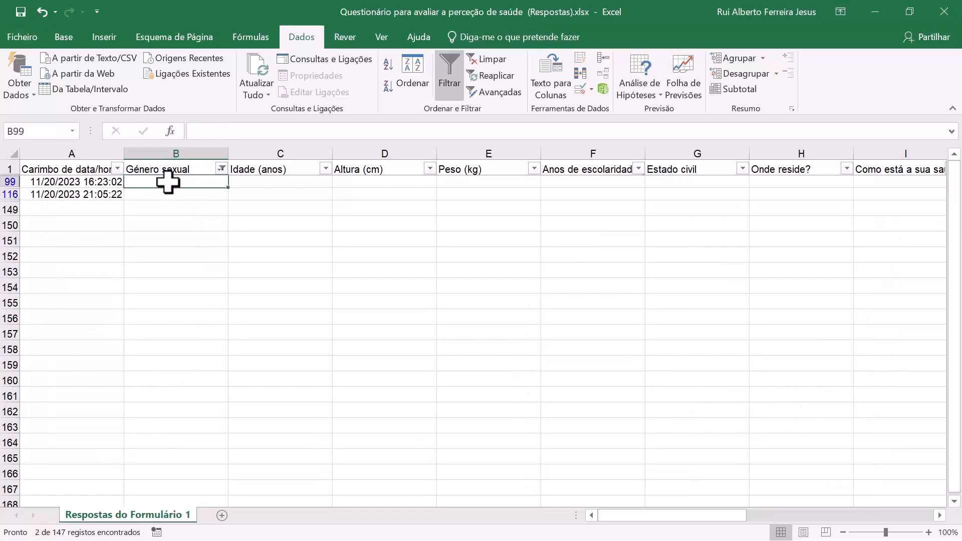
{"action": "left_click_drag", "start_coordinate": [649, 518], "coordinate": [310, 503]}
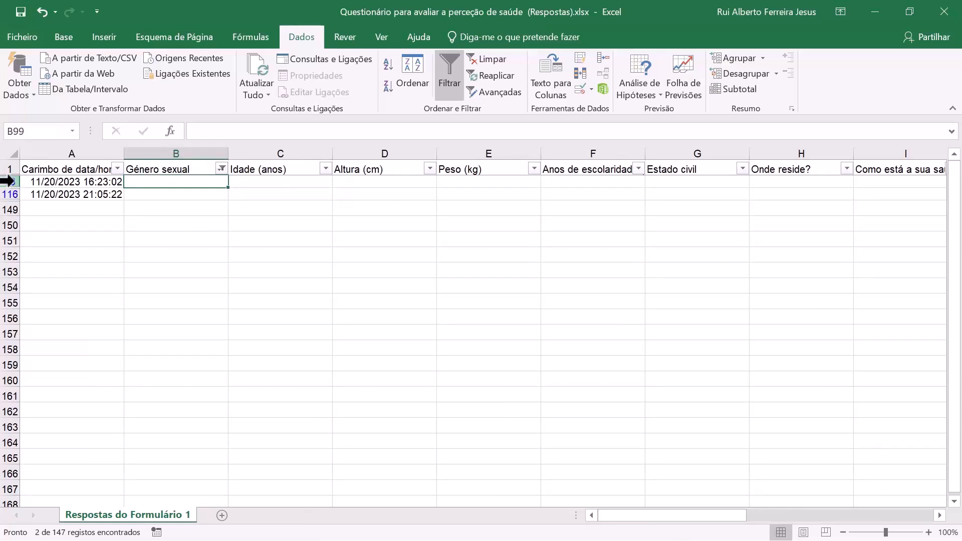
{"action": "right_click", "coordinate": [7, 181]}
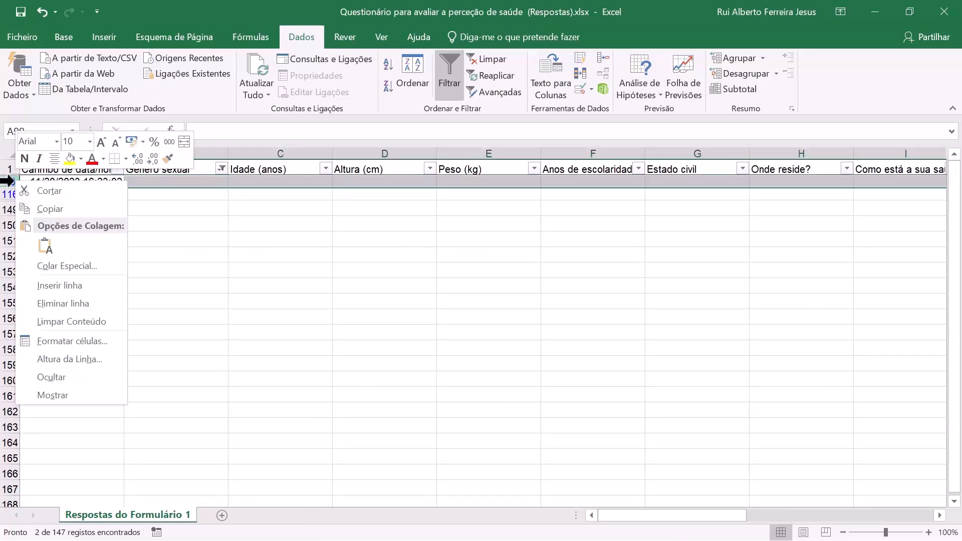
{"action": "left_click", "coordinate": [80, 303]}
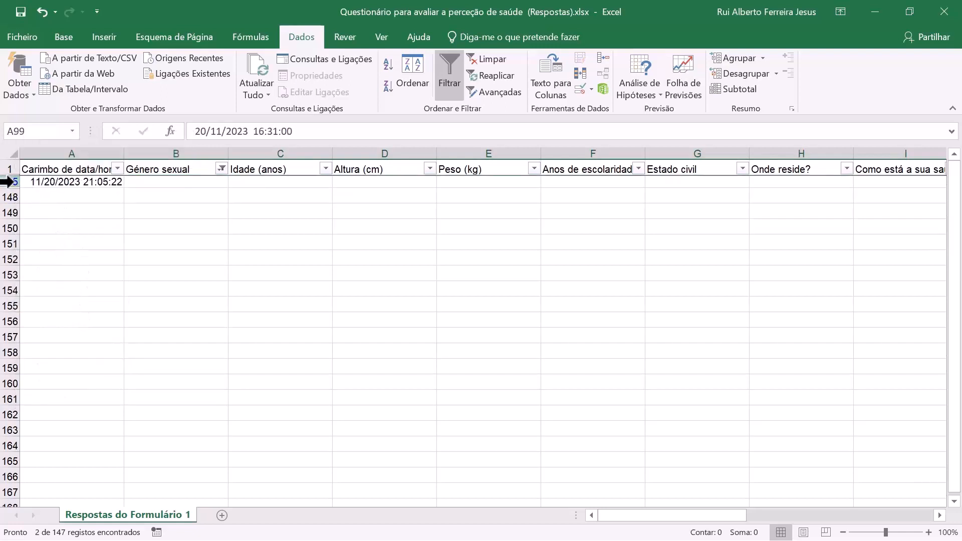
{"action": "left_click", "coordinate": [7, 181]}
{"action": "right_click", "coordinate": [7, 181]}
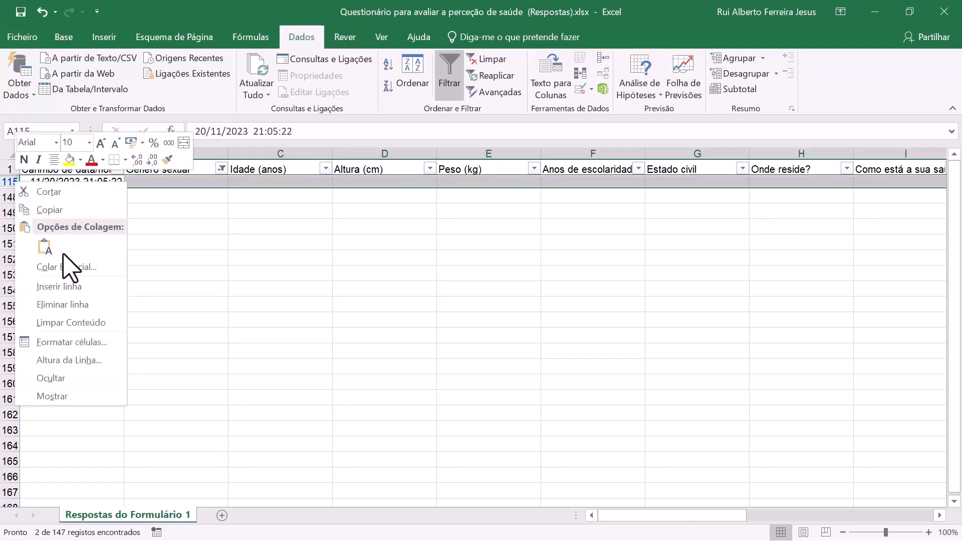
{"action": "left_click", "coordinate": [81, 305]}
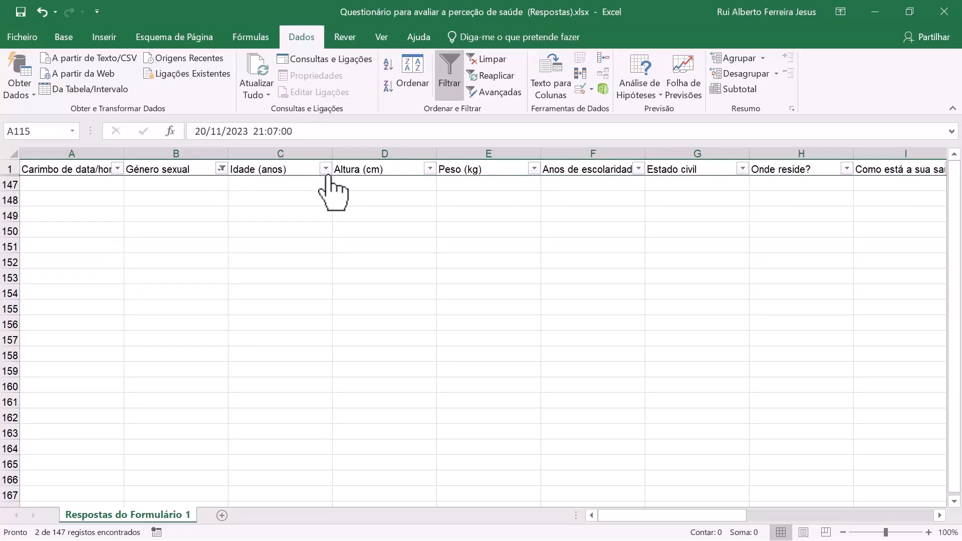
Show all responses again by selecting every value in the Género sexual filter
{"action": "left_click", "coordinate": [221, 169]}
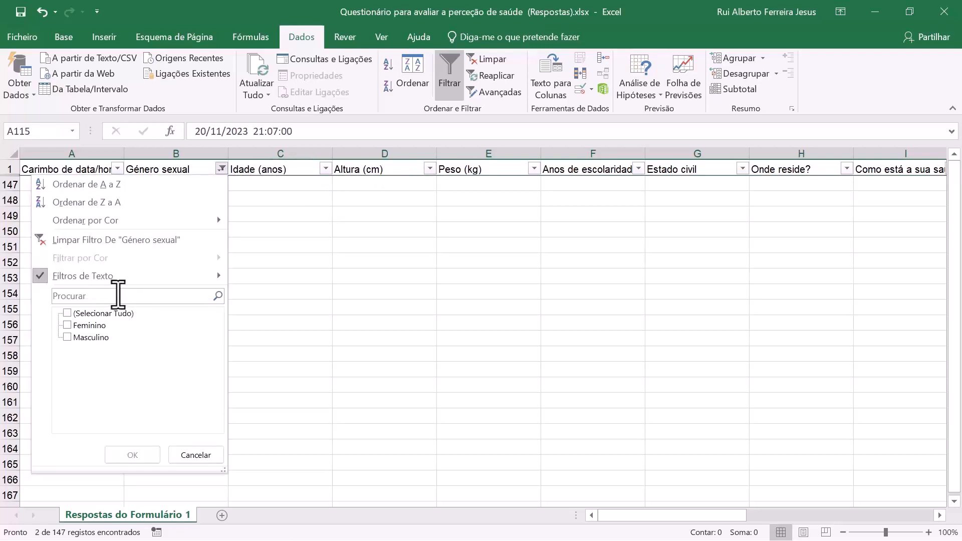
{"action": "left_click", "coordinate": [69, 313]}
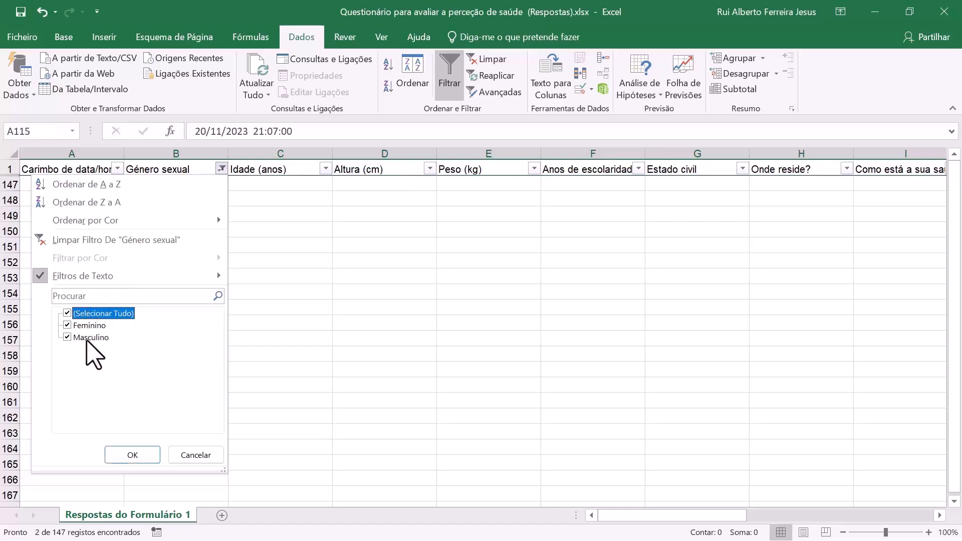
{"action": "left_click", "coordinate": [133, 457]}
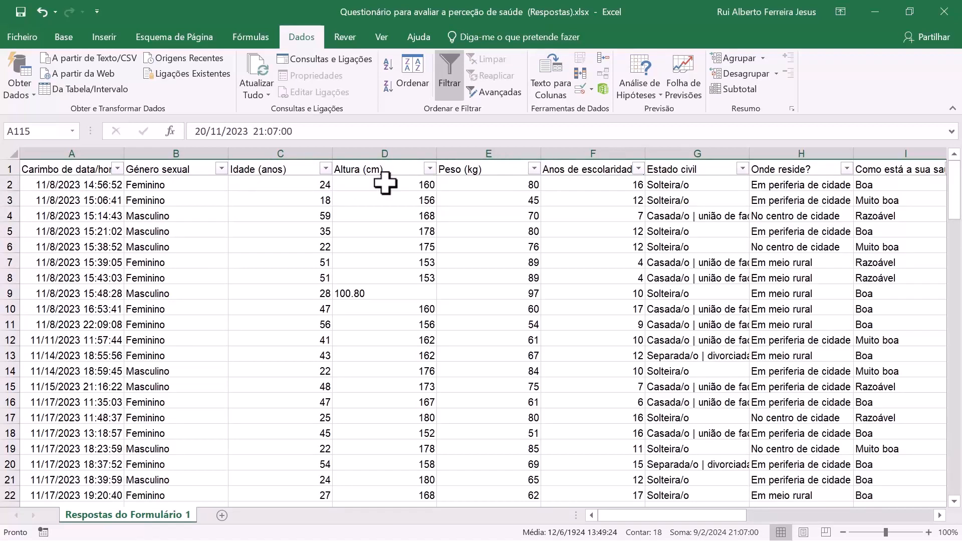
Replace the Carimbo de data/hora header in cell A1 with "id"
{"action": "left_click", "coordinate": [76, 169]}
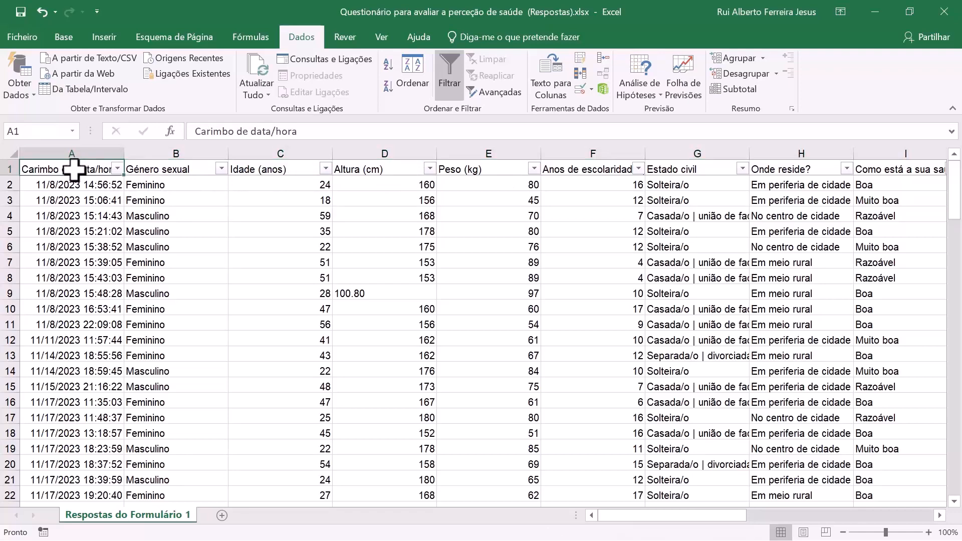
{"action": "type", "text": "id"}
{"action": "key", "text": "Return"}
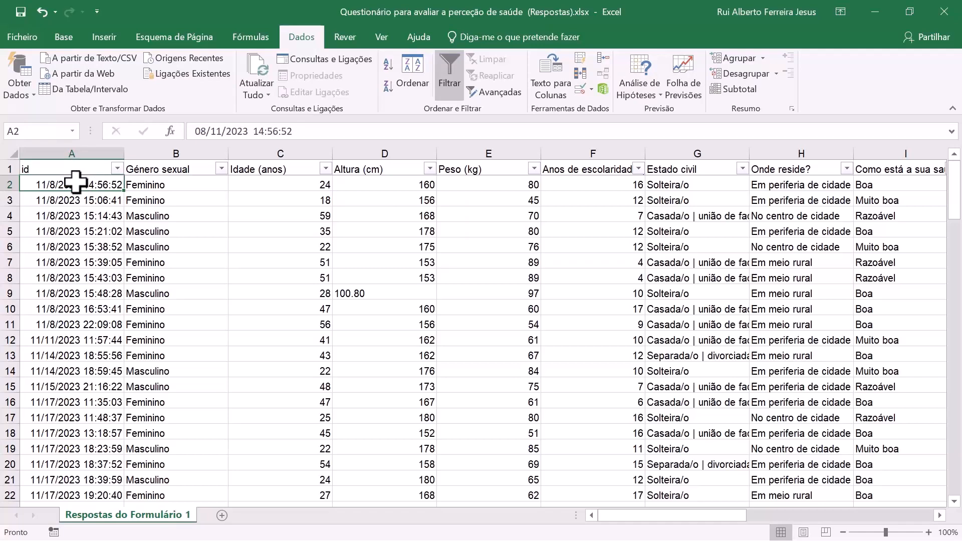
Enter the first two id numbers, 1 in cell A2 and 2 in cell A3, over the timestamps
{"action": "type", "text": "1"}
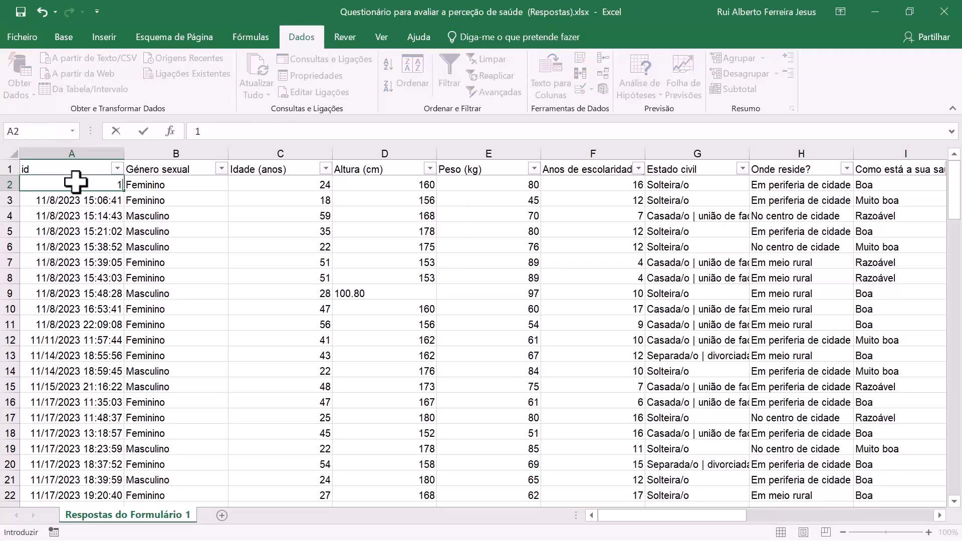
{"action": "key", "text": "Return"}
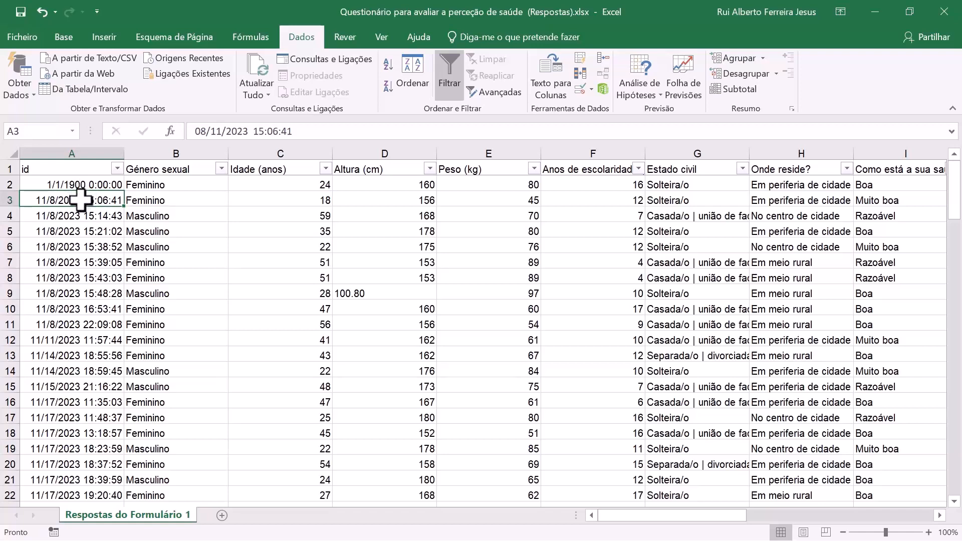
{"action": "type", "text": "2"}
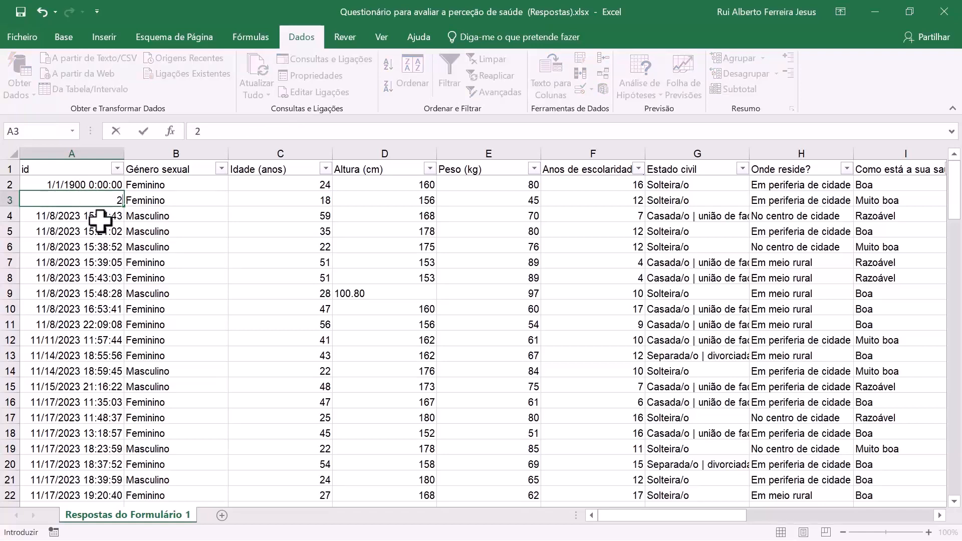
{"action": "key", "text": "Return"}
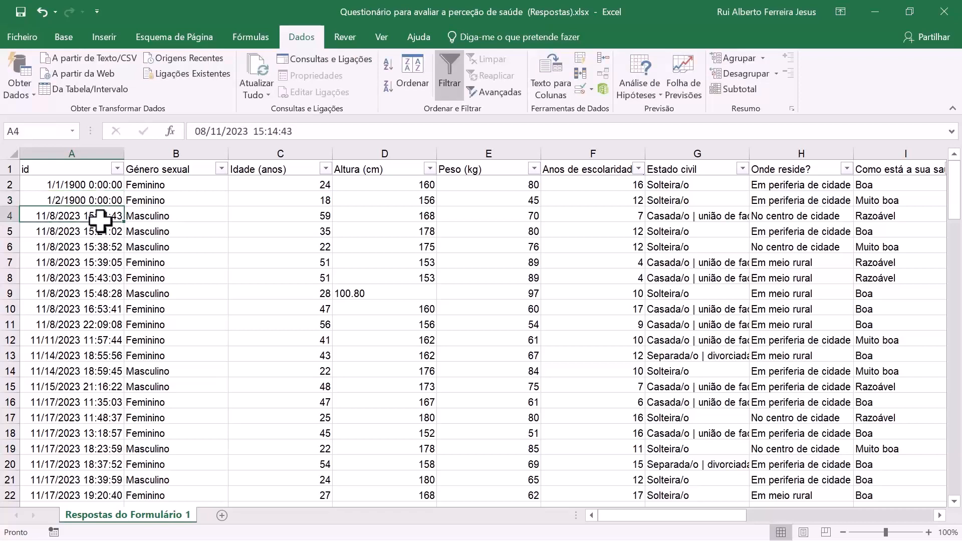
Format cells A2 and A3 with the Geral number category instead of the custom date format
{"action": "left_click_drag", "start_coordinate": [71, 184], "coordinate": [69, 198]}
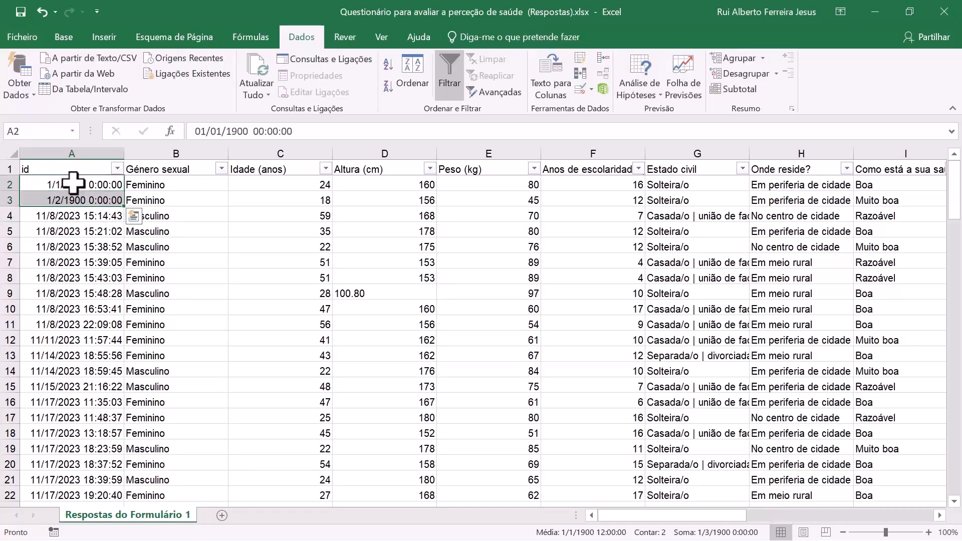
{"action": "right_click", "coordinate": [73, 184]}
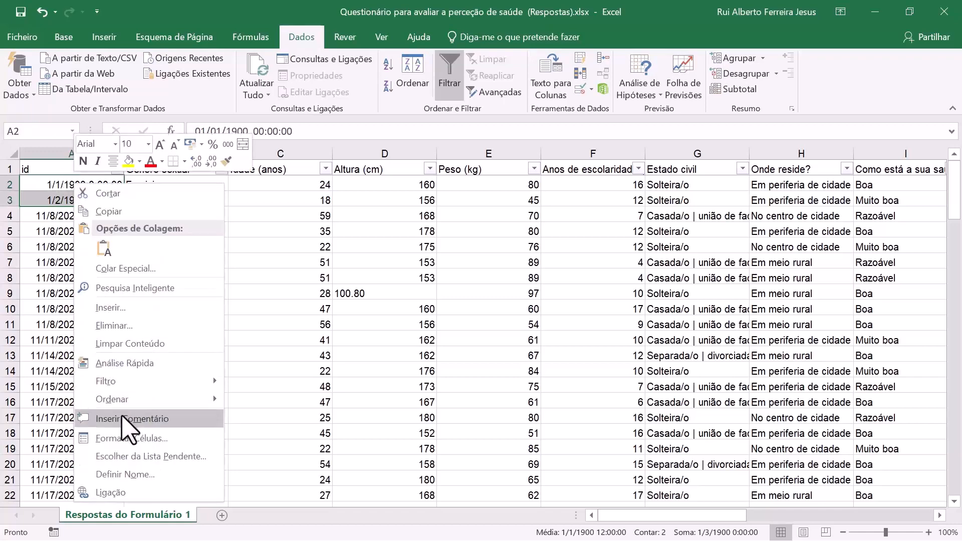
{"action": "left_click", "coordinate": [142, 439]}
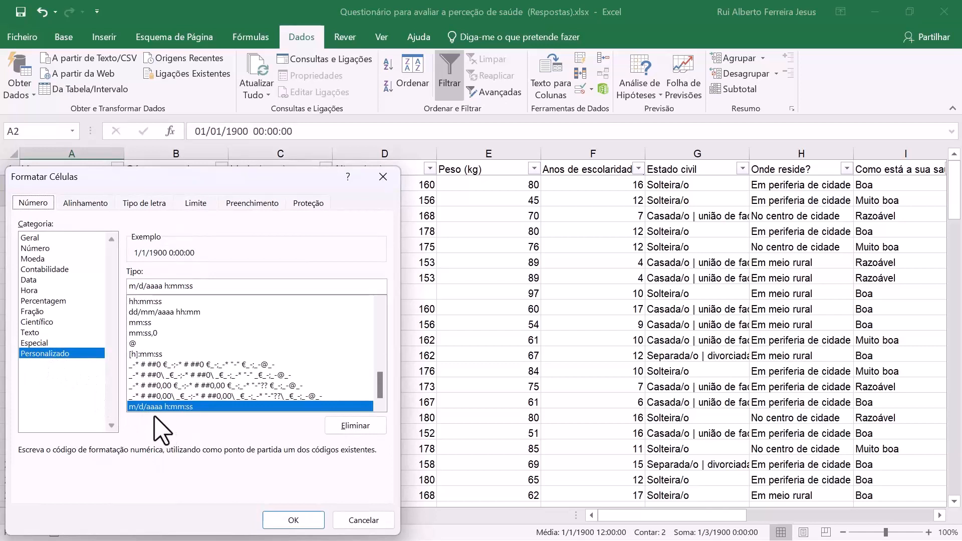
{"action": "left_click", "coordinate": [30, 238]}
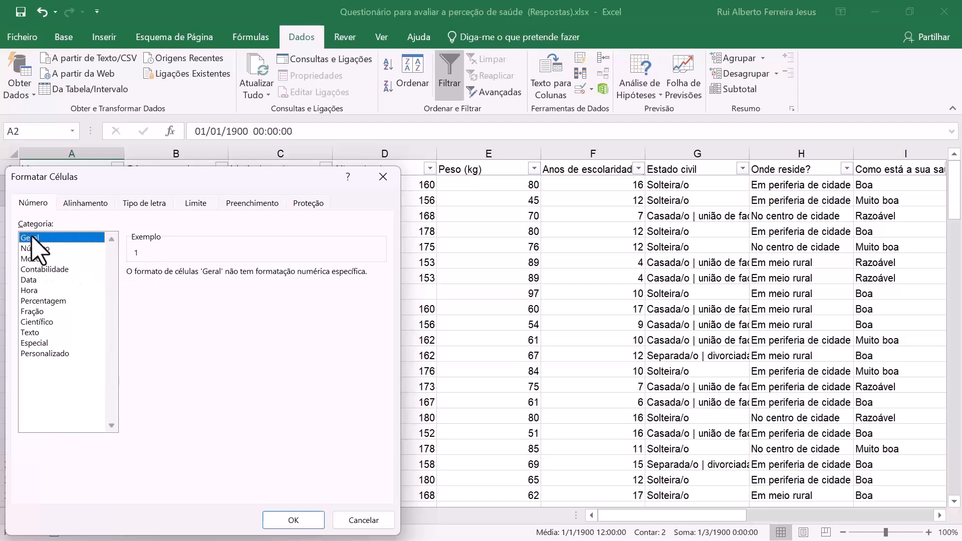
{"action": "left_click", "coordinate": [296, 521]}
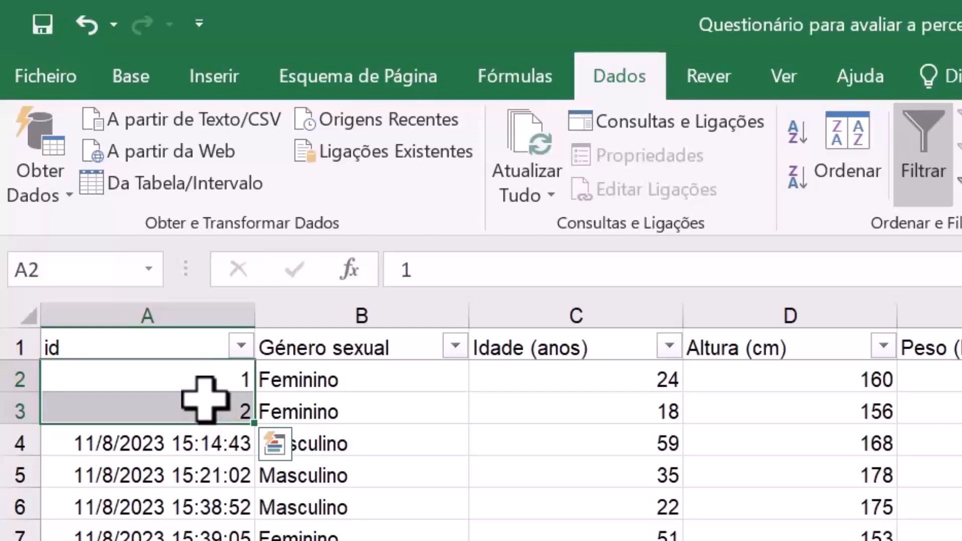
Fill the id numbering from A2:A3 down to the last response and check the end of the column
{"action": "double_click", "coordinate": [254, 424]}
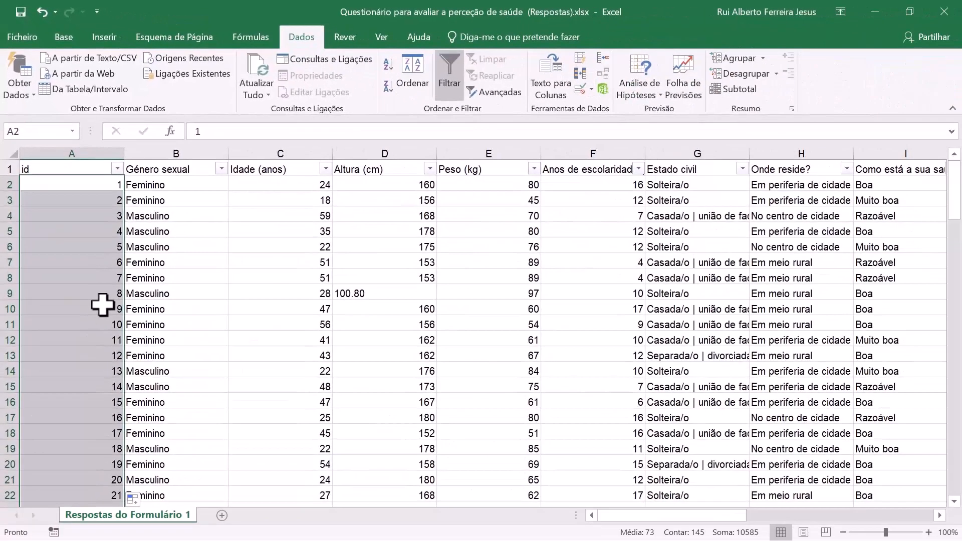
{"action": "left_click", "coordinate": [103, 306]}
{"action": "key", "text": "ctrl+Down"}
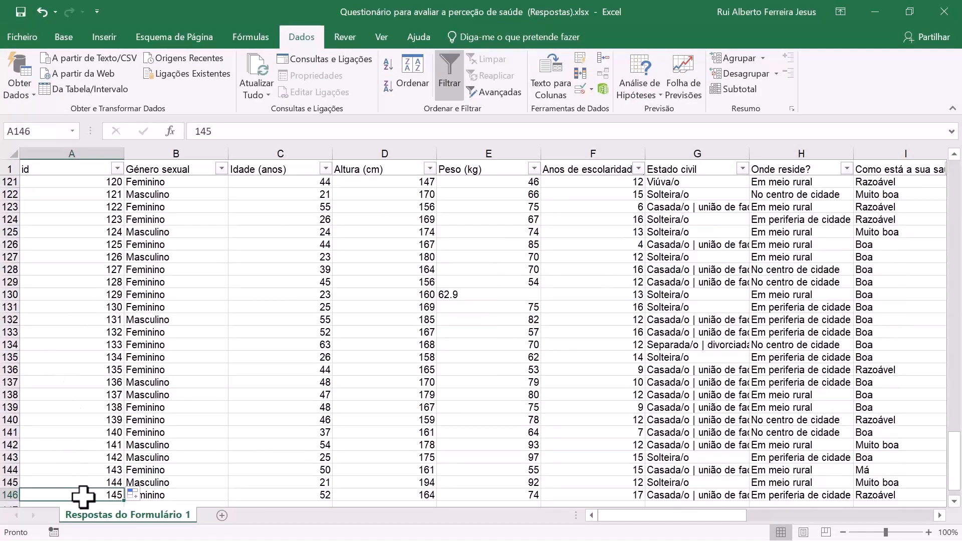
{"action": "key", "text": "ctrl+Home"}
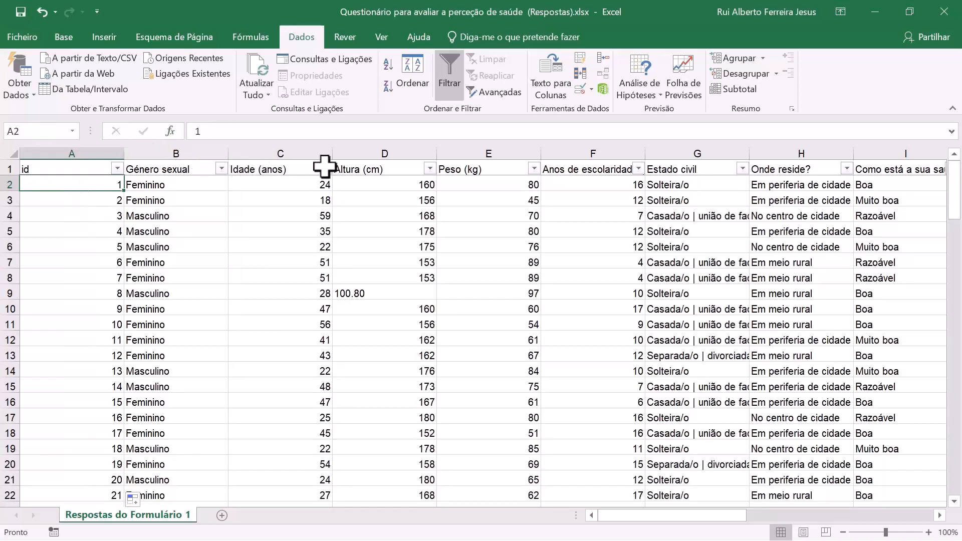
{"action": "left_click", "coordinate": [66, 169]}
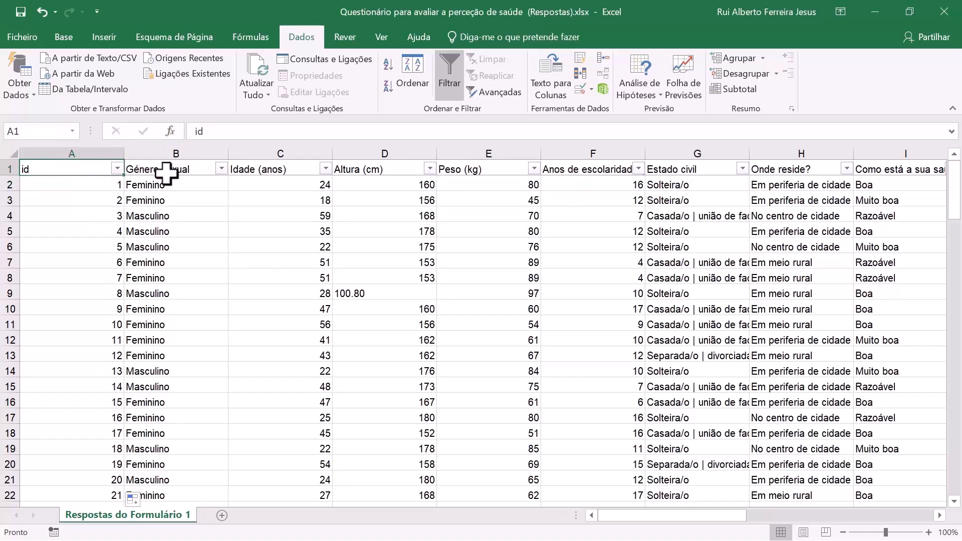
Check the Idade (anos) filter's value list for invalid or blank ages, leaving the column unfiltered
{"action": "left_click", "coordinate": [326, 170]}
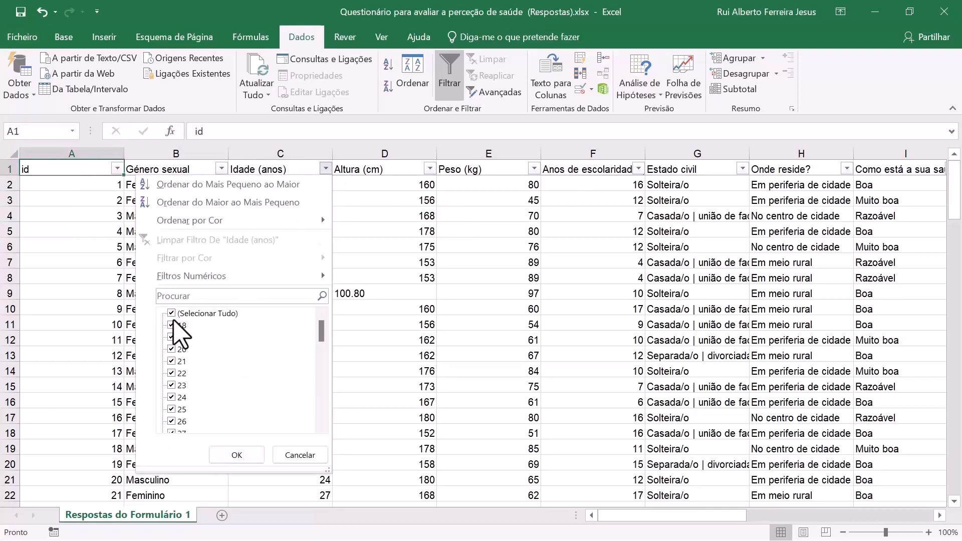
{"action": "left_click_drag", "start_coordinate": [323, 332], "coordinate": [248, 429]}
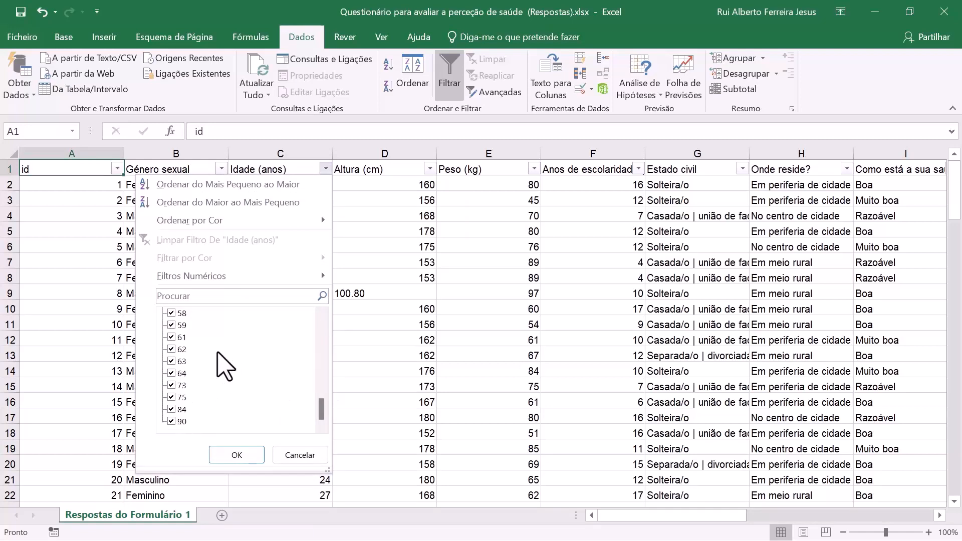
{"action": "scroll", "coordinate": [218, 356], "scroll_direction": "up", "scroll_amount": 4}
{"action": "scroll", "coordinate": [220, 366], "scroll_direction": "up", "scroll_amount": 5}
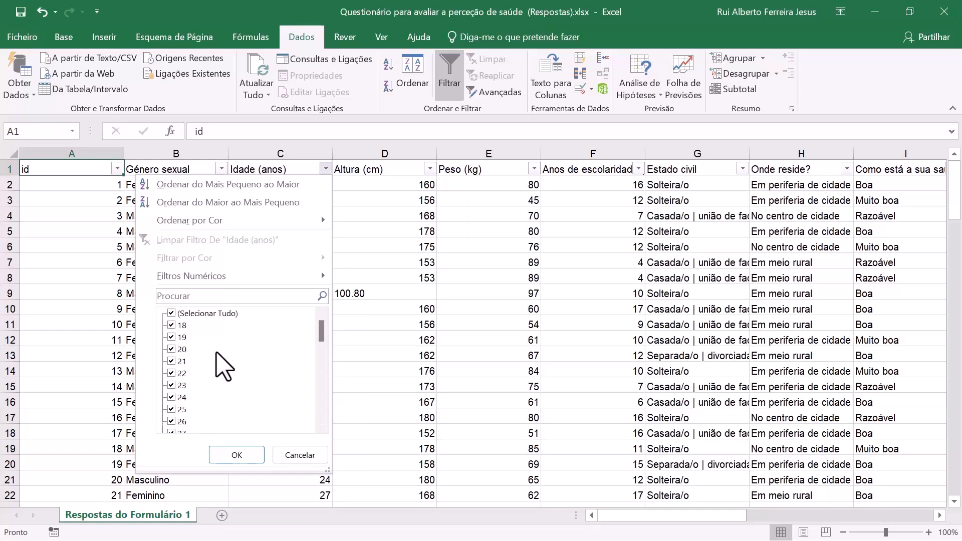
{"action": "left_click", "coordinate": [298, 455]}
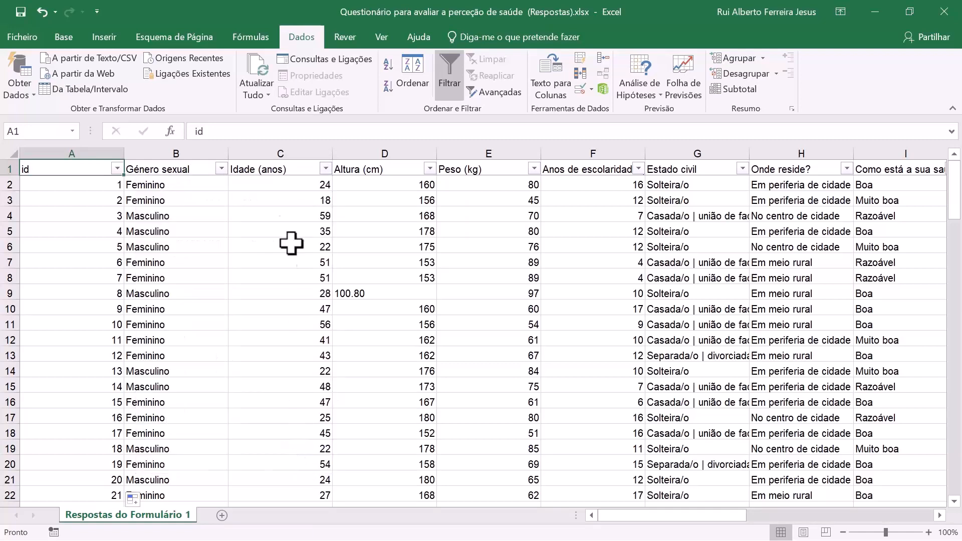
Check the Altura (cm) filter's value list for invalid heights, leaving the column unfiltered
{"action": "left_click", "coordinate": [429, 169]}
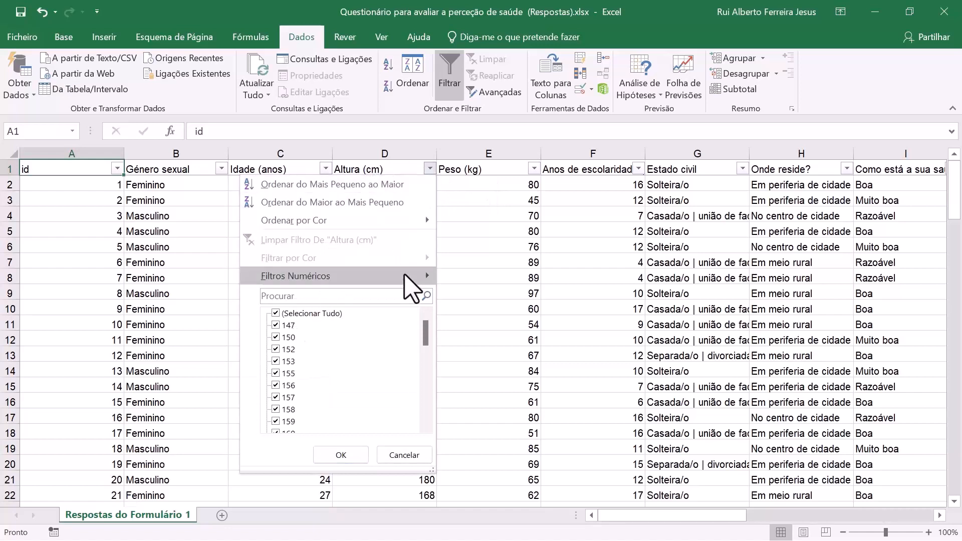
{"action": "left_click_drag", "start_coordinate": [424, 330], "coordinate": [422, 425]}
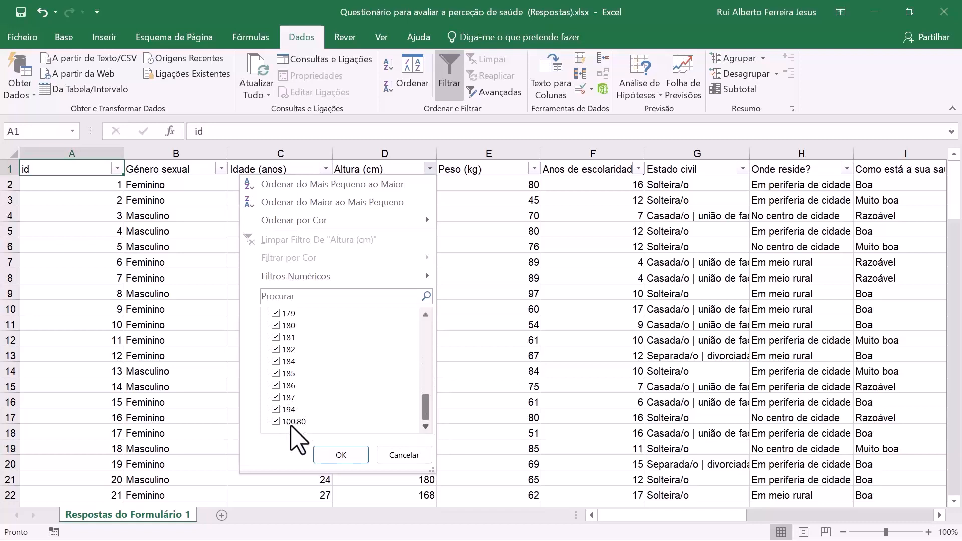
{"action": "left_click", "coordinate": [399, 455]}
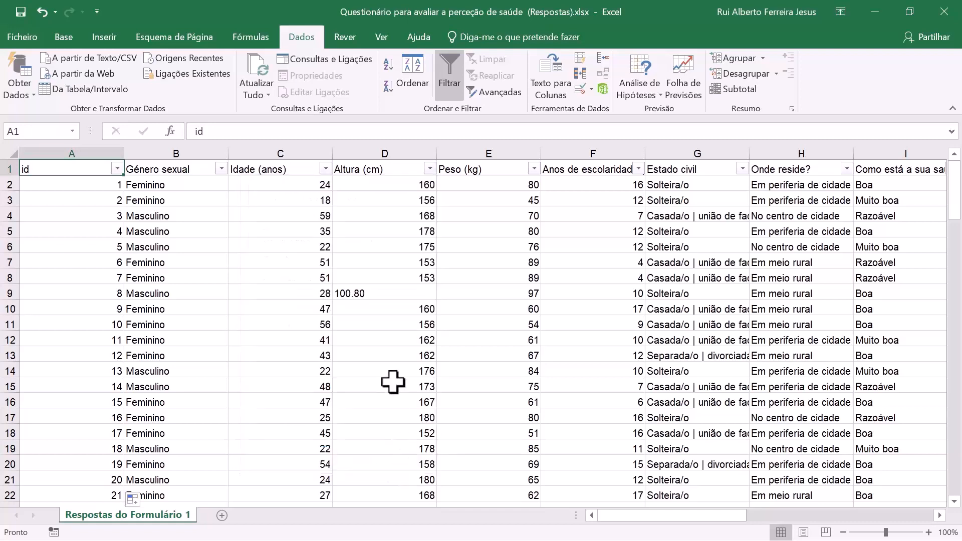
Clear the invalid height in cell D9 and enter the missing-value code 999 in its place
{"action": "left_click", "coordinate": [382, 294]}
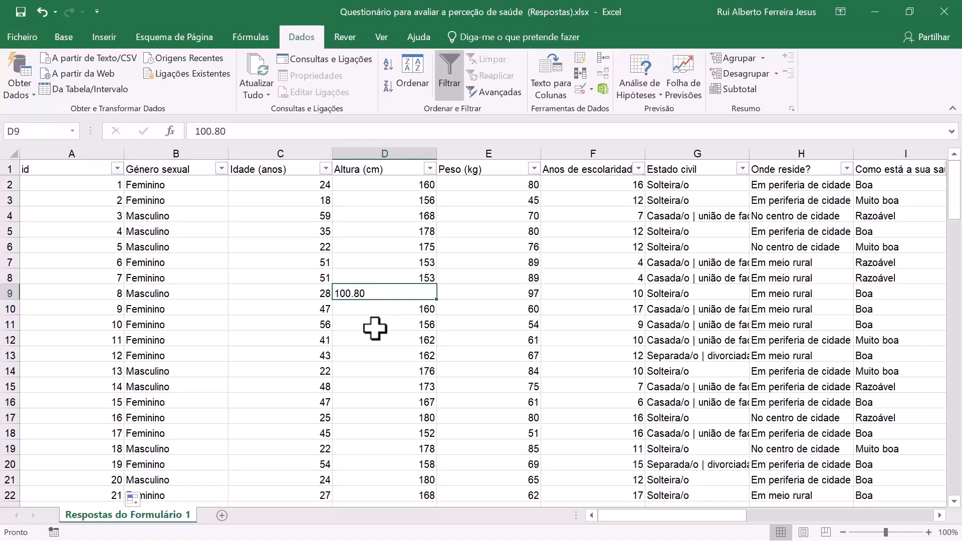
{"action": "key", "text": "Delete"}
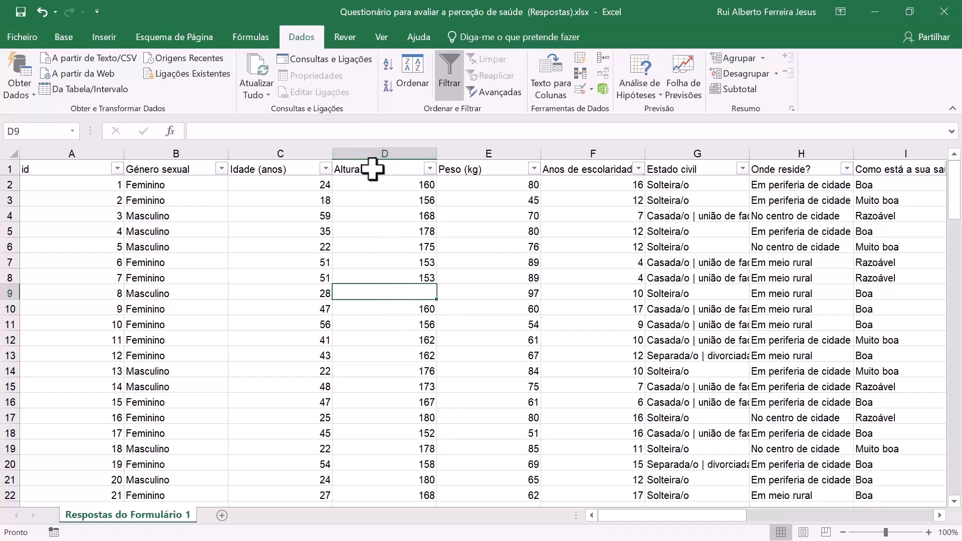
{"action": "left_click", "coordinate": [406, 277]}
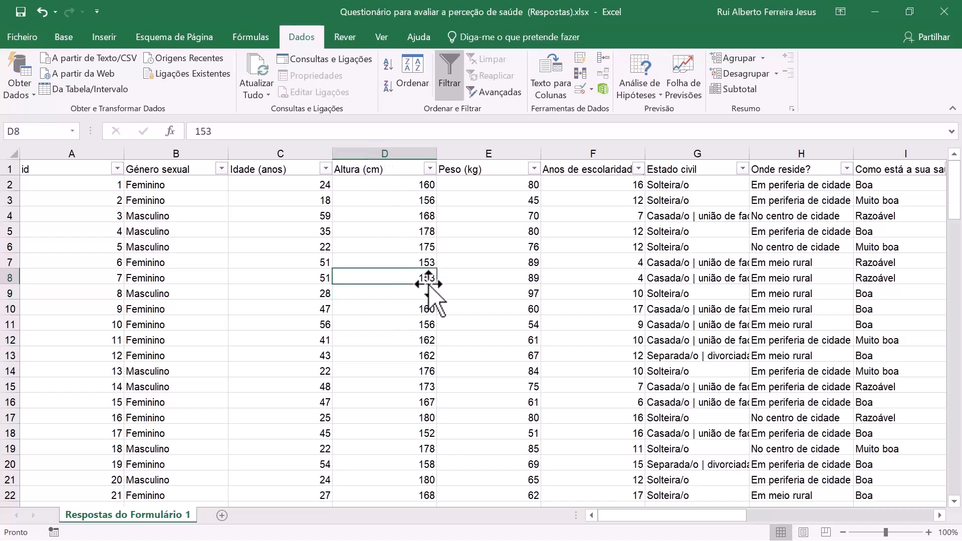
{"action": "left_click", "coordinate": [422, 290]}
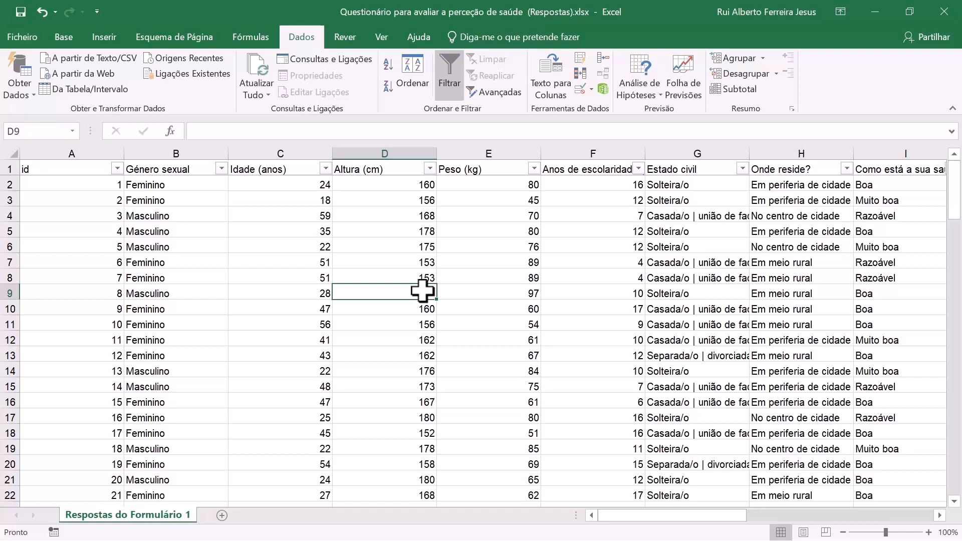
{"action": "type", "text": "999"}
{"action": "key", "text": "Return"}
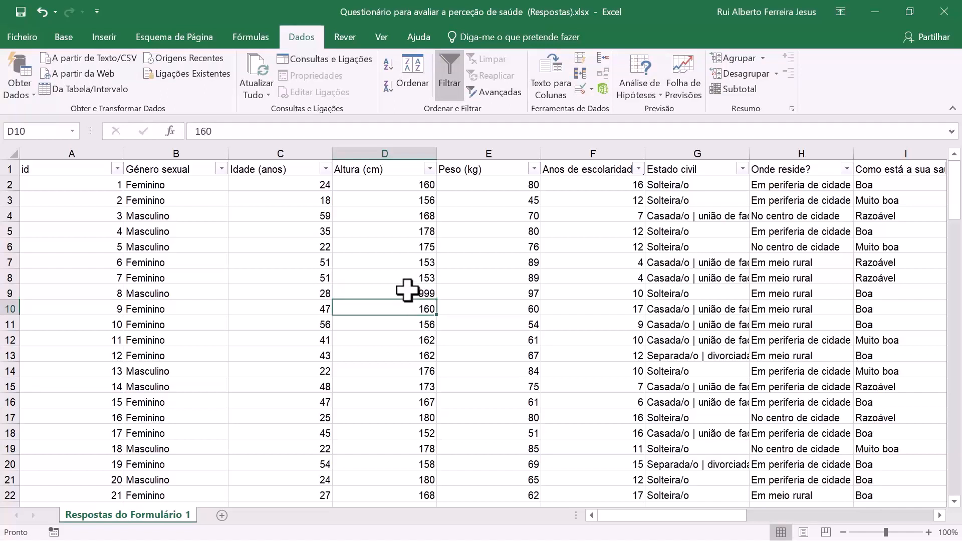
{"action": "left_click", "coordinate": [406, 290]}
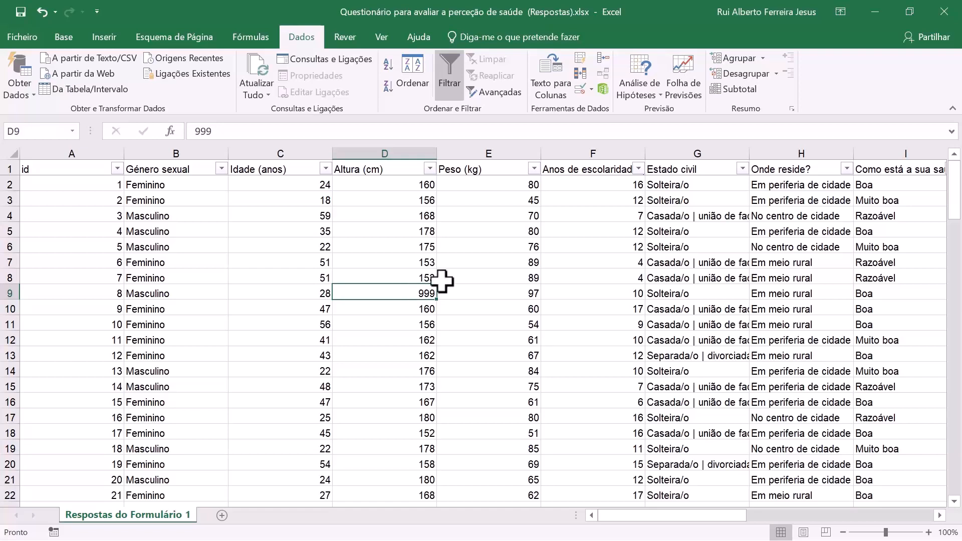
Filter the Estado civil column to show only the blank entries (Em branco)
{"action": "left_click", "coordinate": [741, 170]}
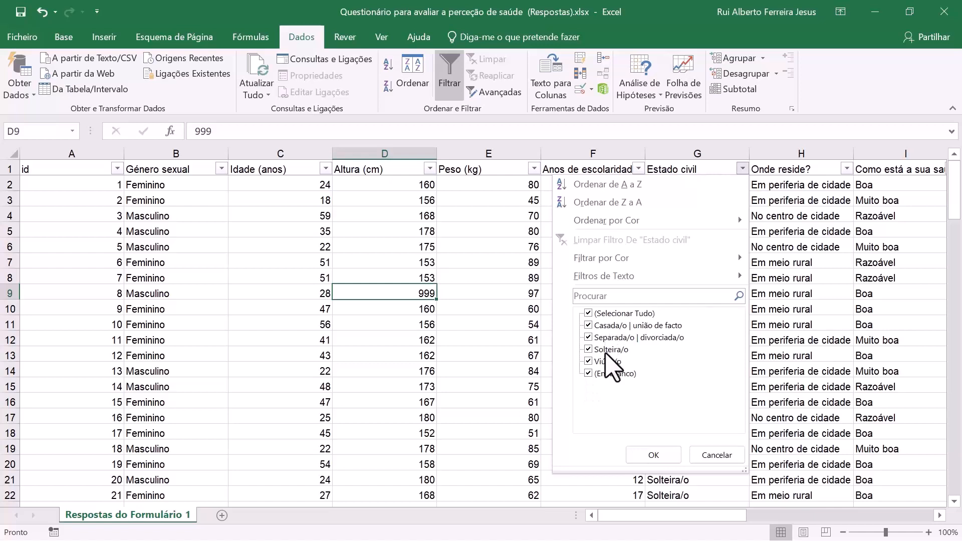
{"action": "left_click", "coordinate": [592, 314]}
{"action": "left_click", "coordinate": [592, 373]}
{"action": "left_click", "coordinate": [661, 454]}
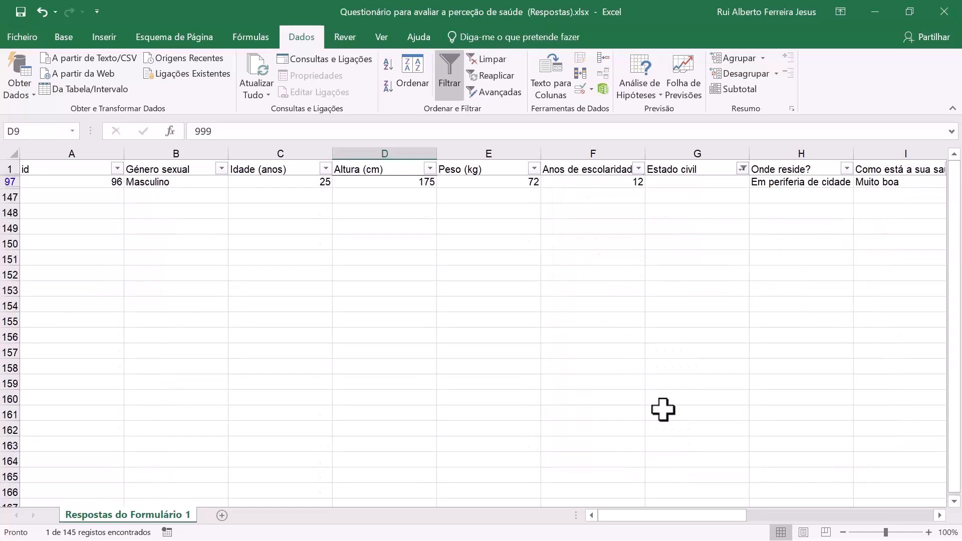
Enter the missing-value code 9 in the blank Estado civil cell G97
{"action": "left_click", "coordinate": [688, 184]}
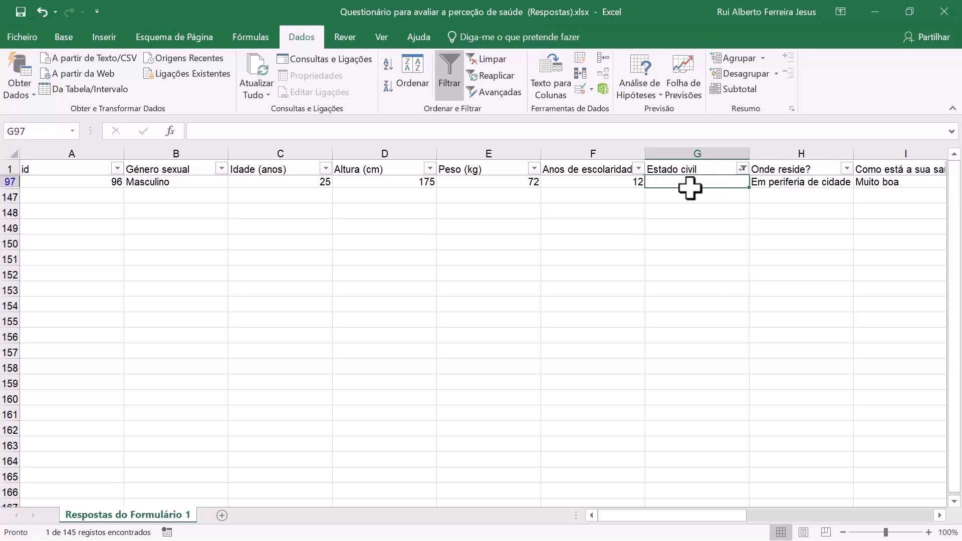
{"action": "type", "text": "9"}
{"action": "key", "text": "Return"}
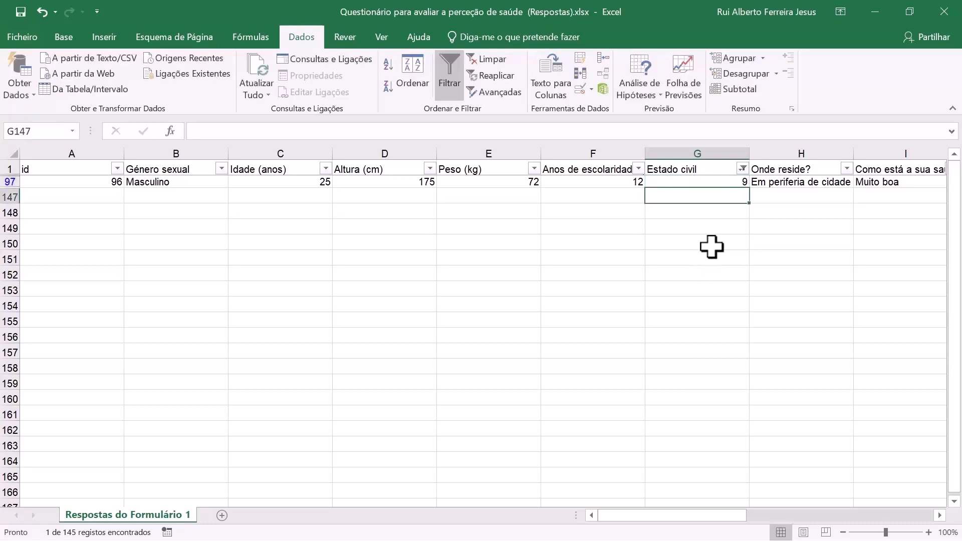
Show all responses again by selecting every value in the Estado civil filter
{"action": "left_click", "coordinate": [742, 169]}
{"action": "left_click", "coordinate": [589, 313]}
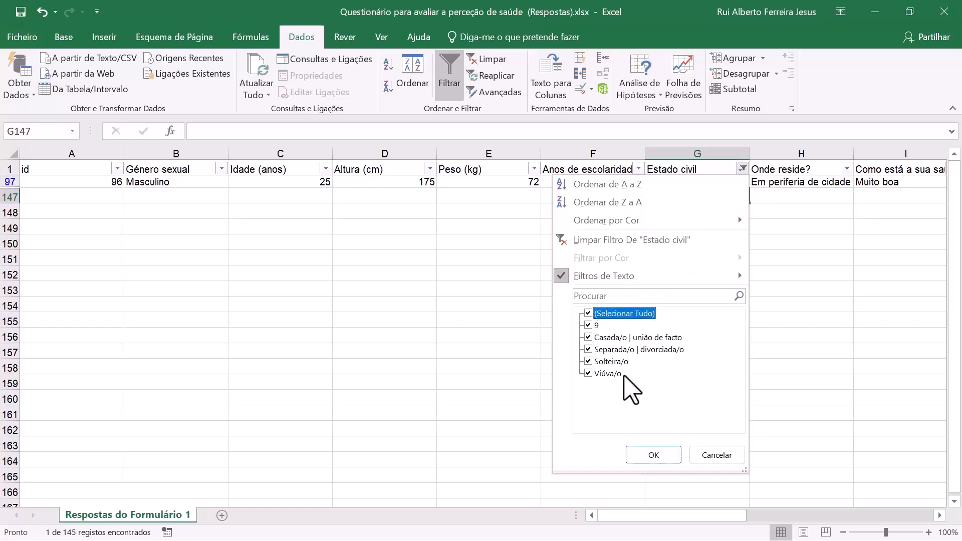
{"action": "left_click", "coordinate": [654, 455]}
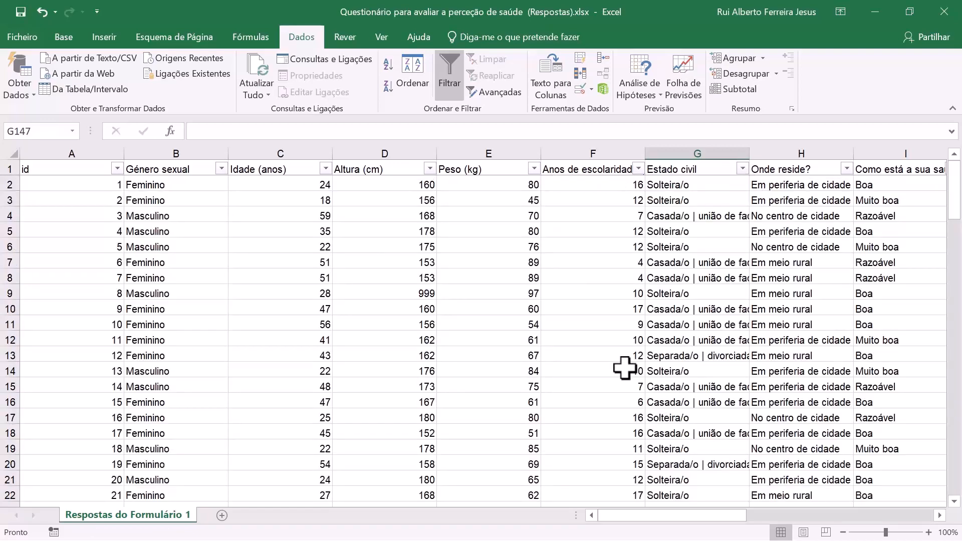
{"action": "left_click", "coordinate": [412, 295]}
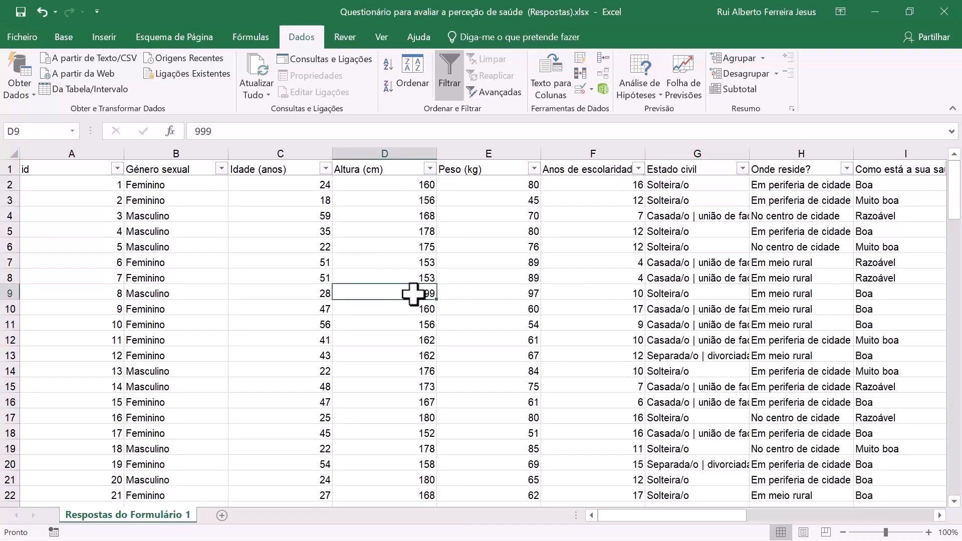
Filter the Peso (kg) column to show only the entries 60.5 and 62.9
{"action": "left_click", "coordinate": [535, 169]}
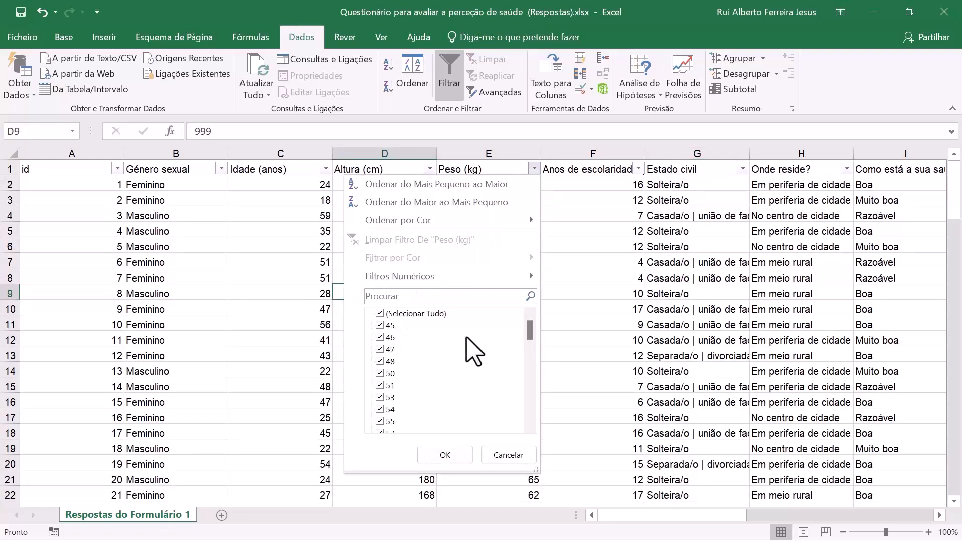
{"action": "scroll", "coordinate": [469, 351], "scroll_direction": "down", "scroll_amount": 10}
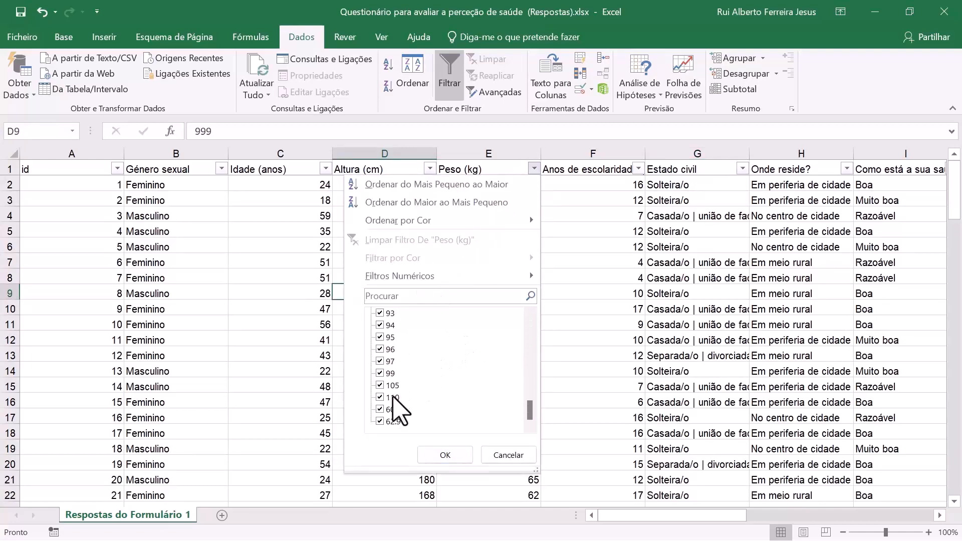
{"action": "scroll", "coordinate": [399, 424], "scroll_direction": "down", "scroll_amount": 3}
{"action": "scroll", "coordinate": [408, 376], "scroll_direction": "up", "scroll_amount": 15}
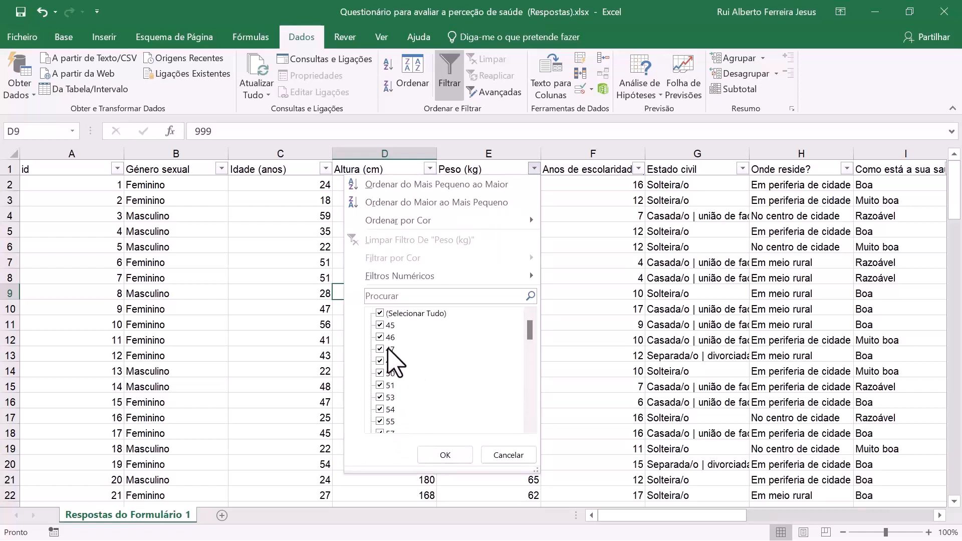
{"action": "left_click", "coordinate": [381, 314]}
{"action": "scroll", "coordinate": [421, 358], "scroll_direction": "down", "scroll_amount": 5}
{"action": "scroll", "coordinate": [391, 416], "scroll_direction": "down", "scroll_amount": 8}
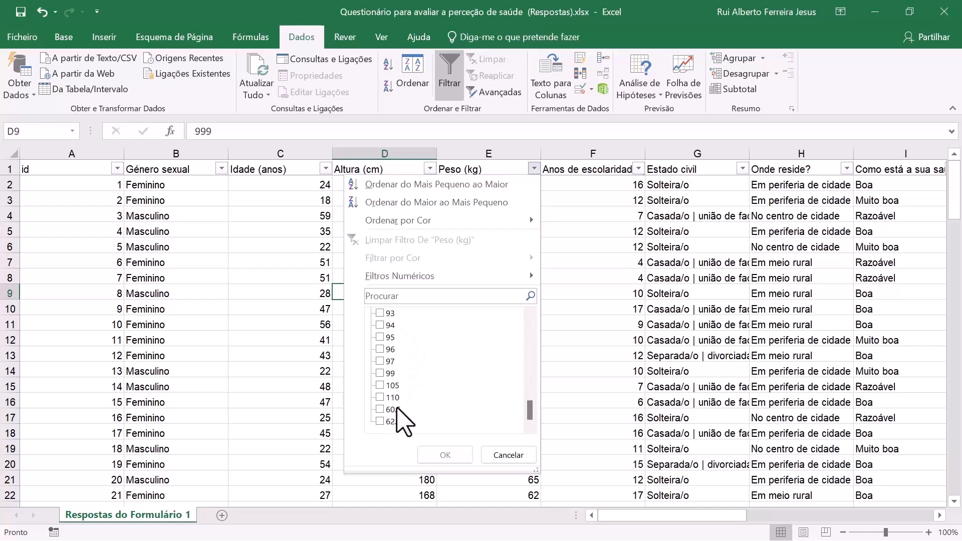
{"action": "left_click", "coordinate": [381, 410]}
{"action": "left_click", "coordinate": [380, 422]}
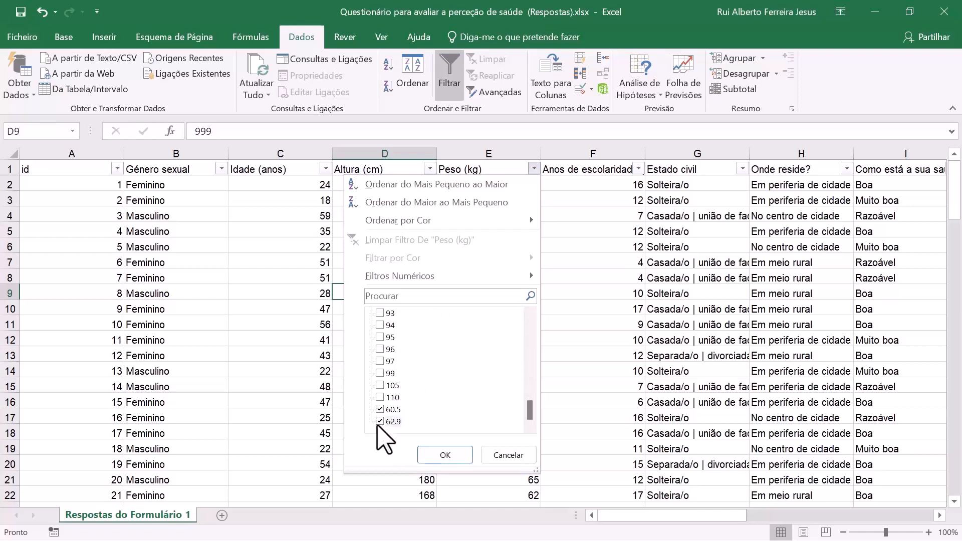
{"action": "left_click", "coordinate": [439, 455]}
Replace the decimal point with a comma in weight cell E67 so it reads 60,5
{"action": "left_click", "coordinate": [487, 179]}
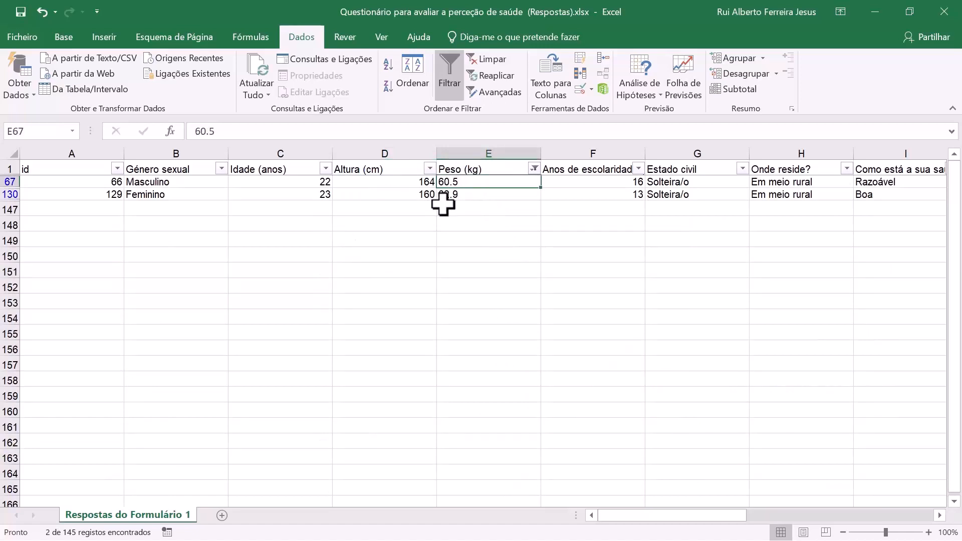
{"action": "left_click", "coordinate": [410, 183]}
{"action": "left_click", "coordinate": [411, 194]}
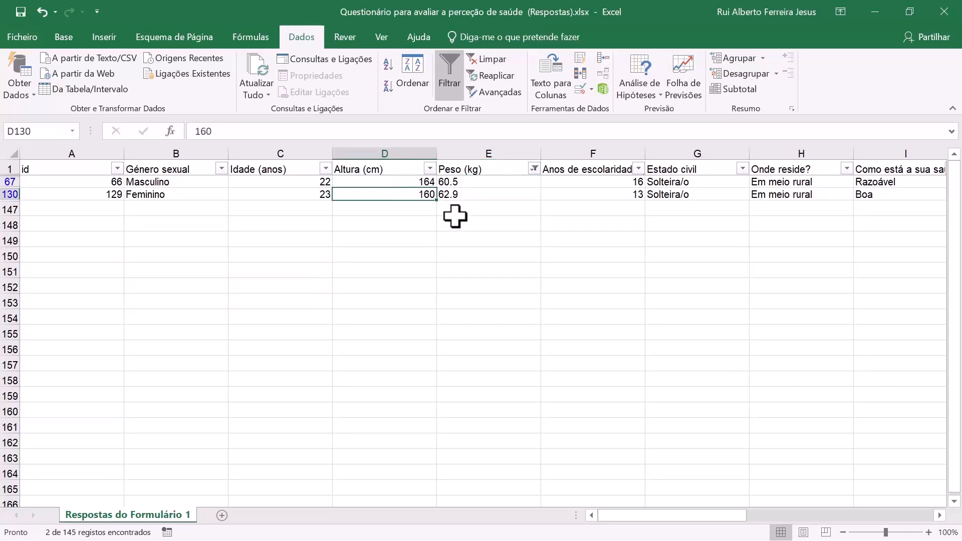
{"action": "left_click", "coordinate": [455, 181]}
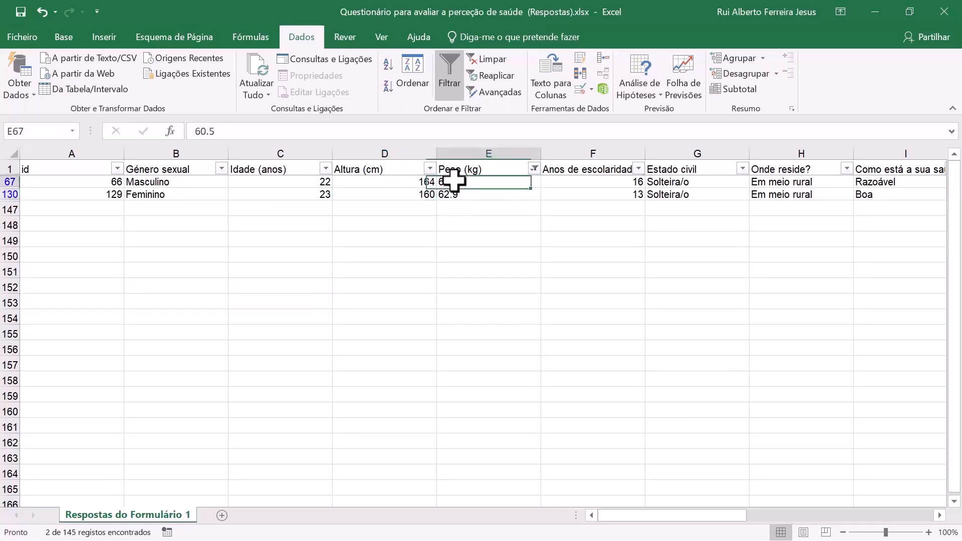
{"action": "double_click", "coordinate": [454, 182]}
{"action": "key", "text": "BackSpace"}
{"action": "type", "text": ","}
{"action": "key", "text": "Return"}
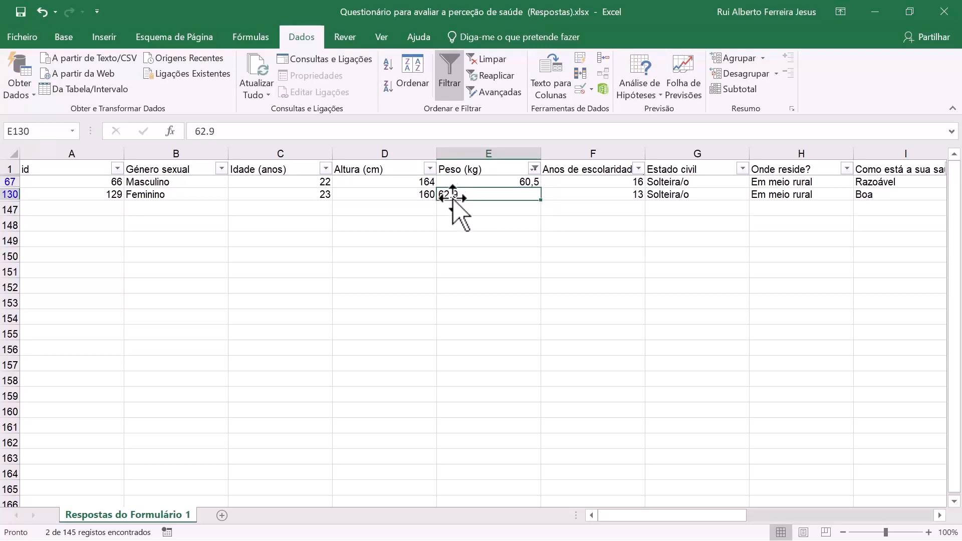
Correct the weight in cell E130 to 62,9 using a decimal comma
{"action": "left_click", "coordinate": [509, 183]}
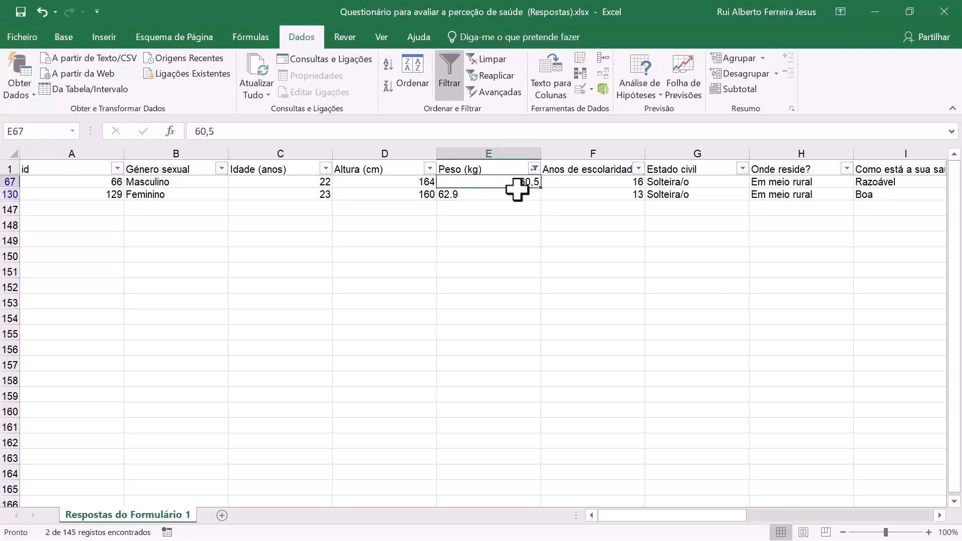
{"action": "double_click", "coordinate": [453, 196]}
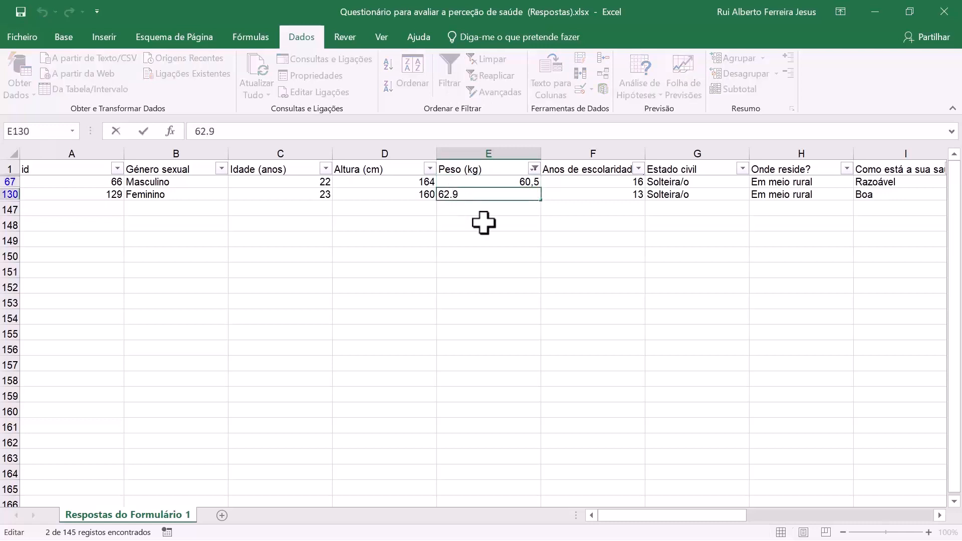
{"action": "key", "text": "Return"}
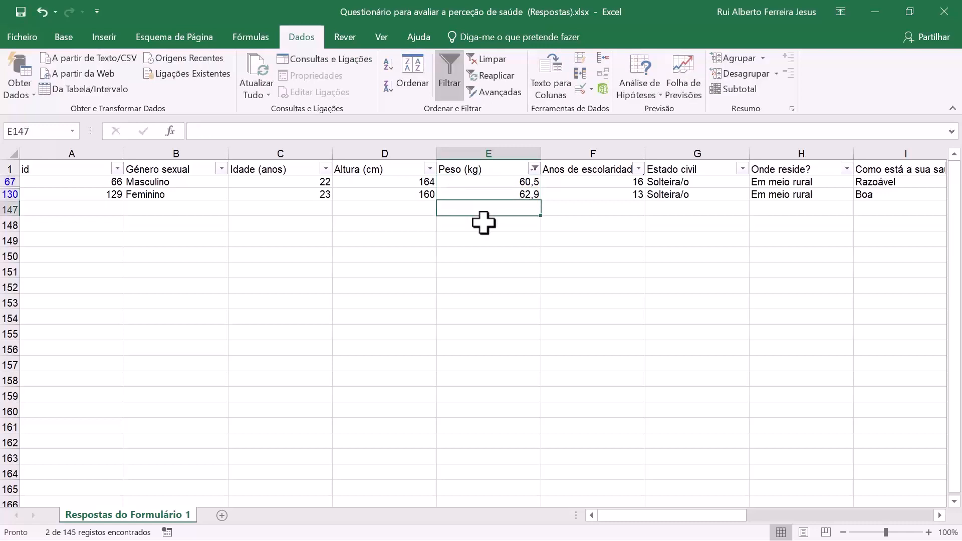
Show all responses again by selecting every value in the Peso (kg) filter
{"action": "left_click", "coordinate": [534, 170]}
{"action": "left_click", "coordinate": [386, 315]}
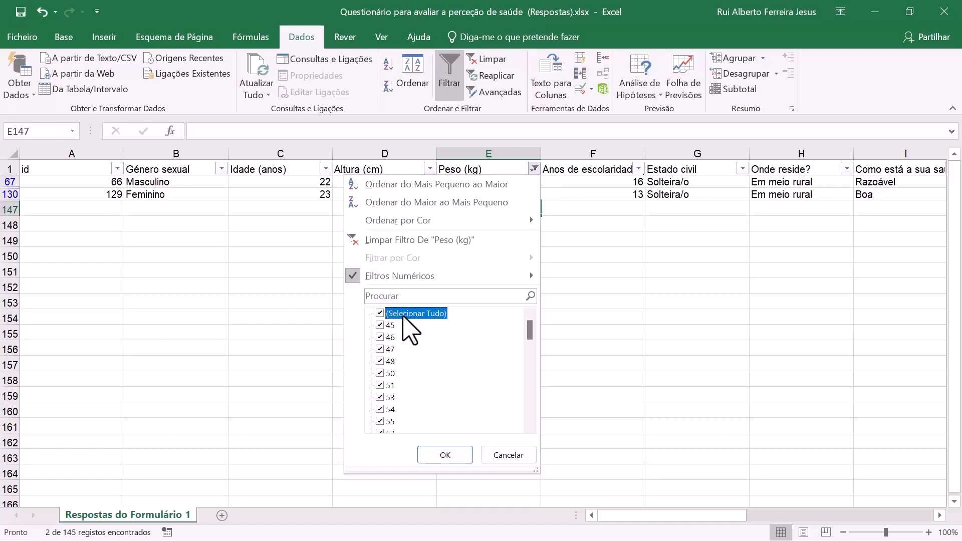
{"action": "left_click", "coordinate": [444, 456]}
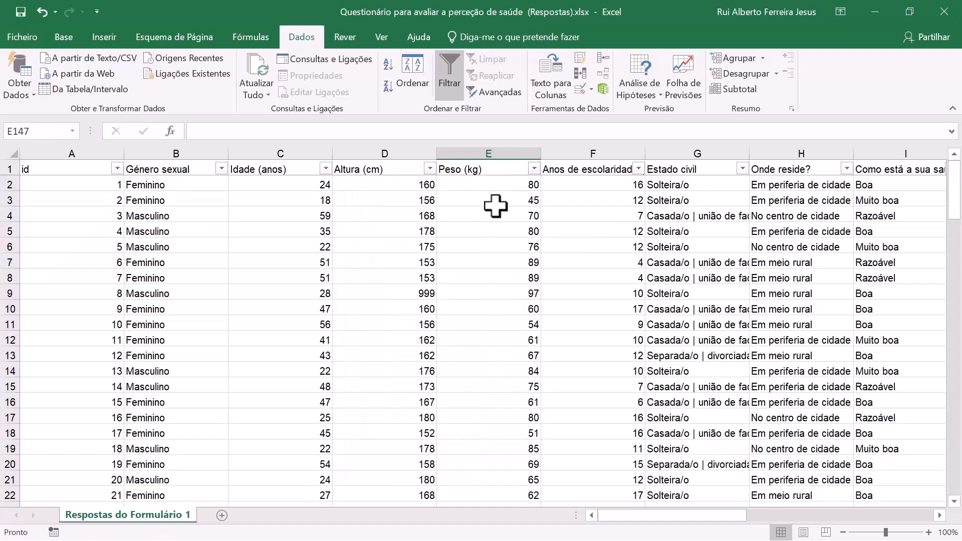
Filter the Anos de escolaridade column to show only the entries written as "12." with a trailing period
{"action": "left_click", "coordinate": [638, 171]}
{"action": "scroll", "coordinate": [516, 344], "scroll_direction": "down", "scroll_amount": 5}
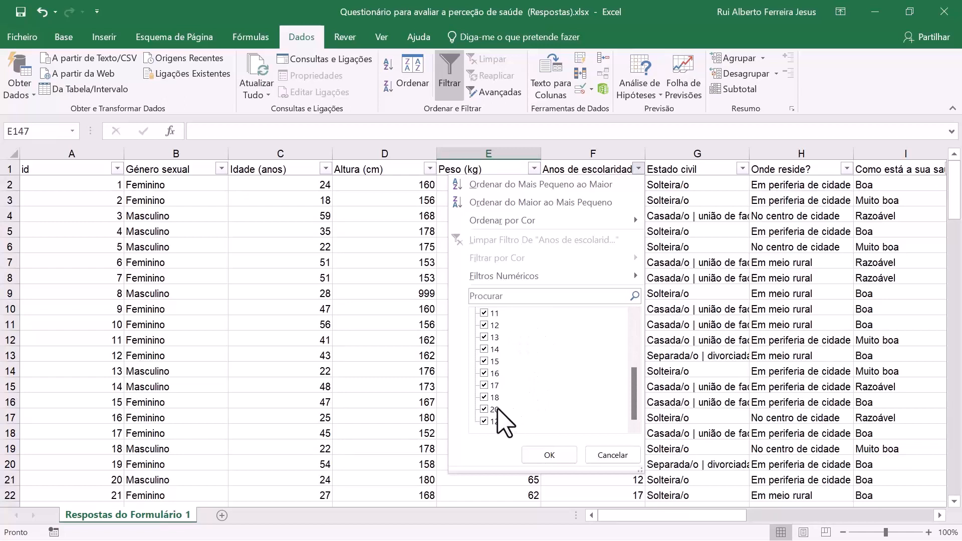
{"action": "scroll", "coordinate": [522, 404], "scroll_direction": "up", "scroll_amount": 5}
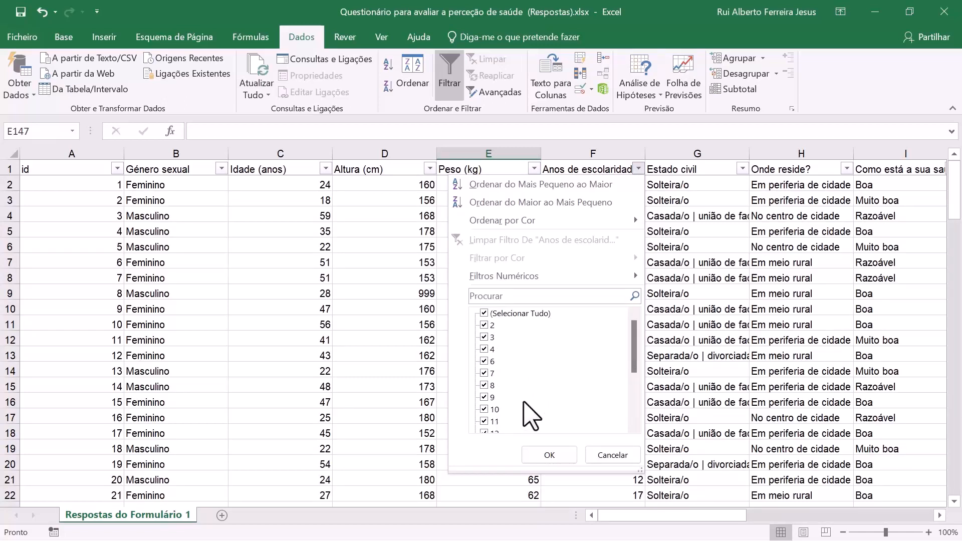
{"action": "left_click", "coordinate": [496, 314]}
{"action": "scroll", "coordinate": [505, 345], "scroll_direction": "down", "scroll_amount": 5}
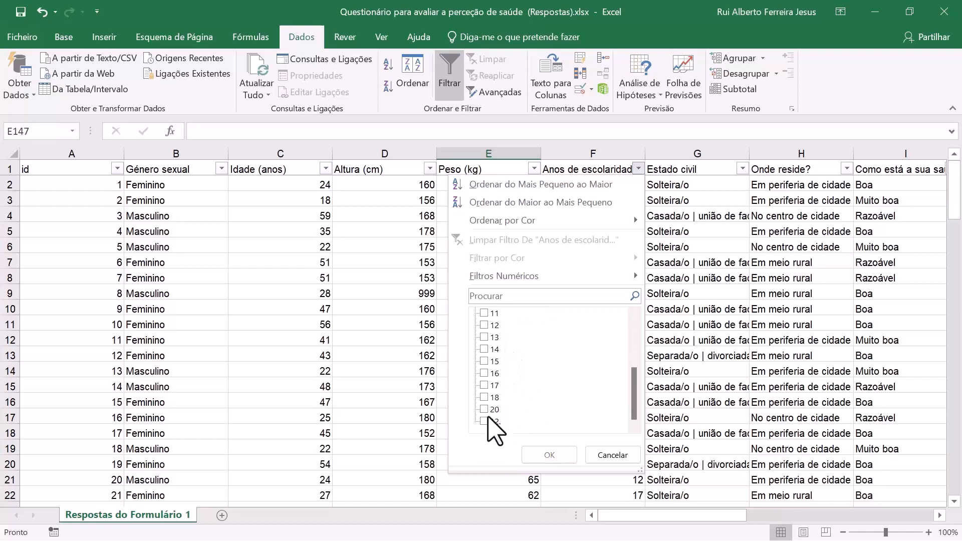
{"action": "left_click", "coordinate": [548, 455]}
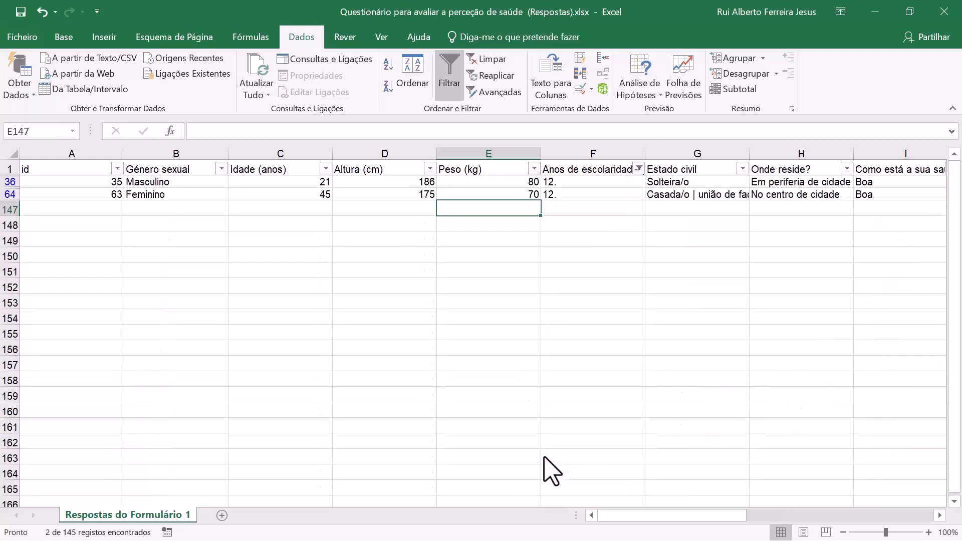
Remove the trailing period from the schooling years in cells F36 and F64 so both read 12
{"action": "left_click", "coordinate": [595, 168]}
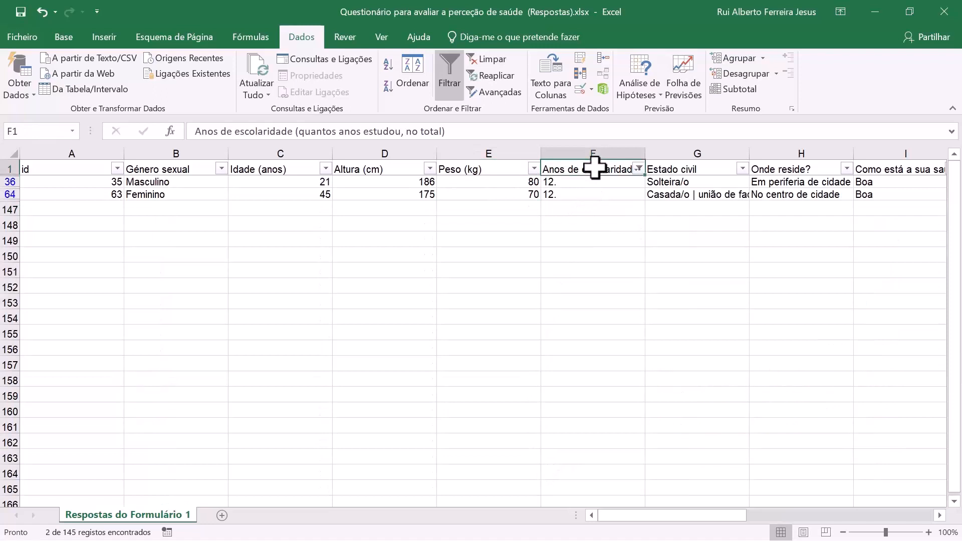
{"action": "double_click", "coordinate": [575, 184]}
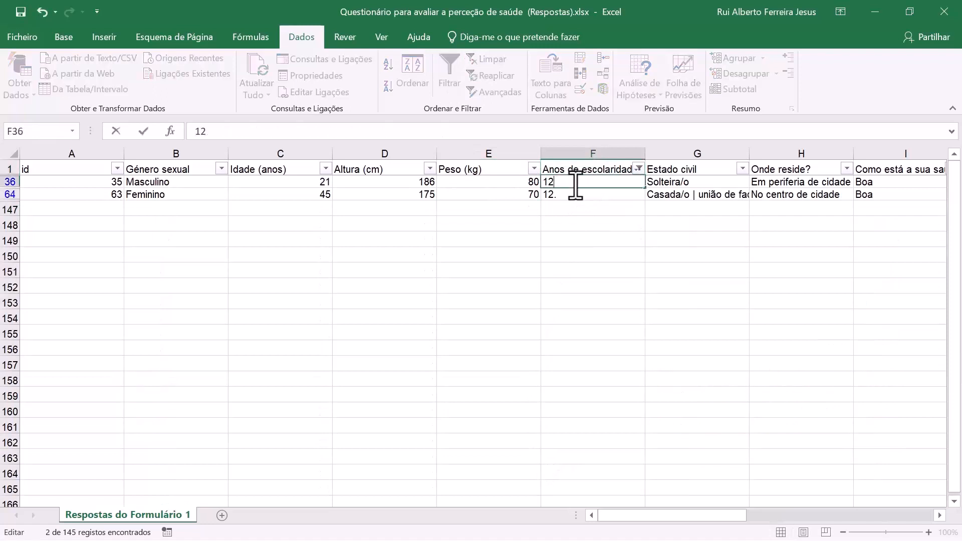
{"action": "key", "text": "Return"}
{"action": "key", "text": "F2"}
{"action": "key", "text": "BackSpace"}
{"action": "key", "text": "Return"}
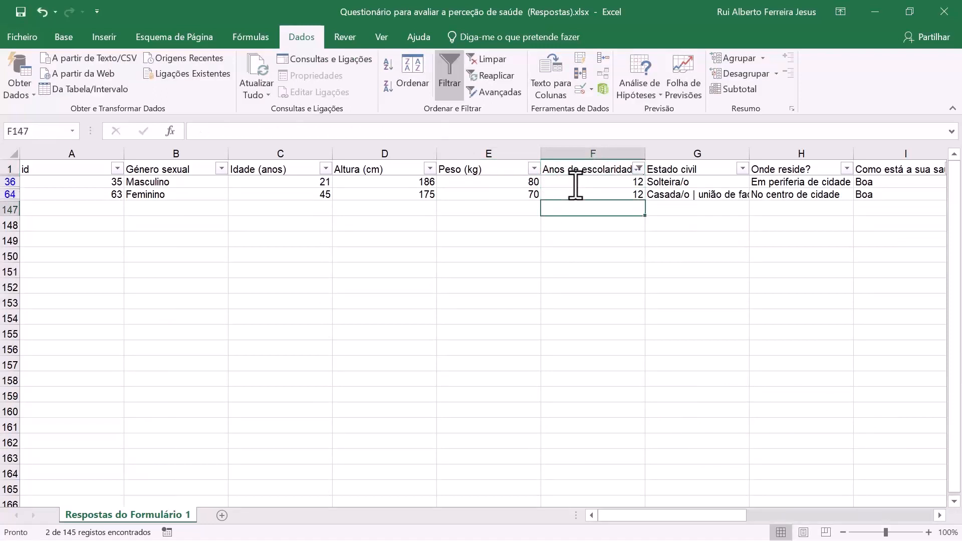
Show all responses again by selecting every value in the Anos de escolaridade filter
{"action": "left_click", "coordinate": [638, 168]}
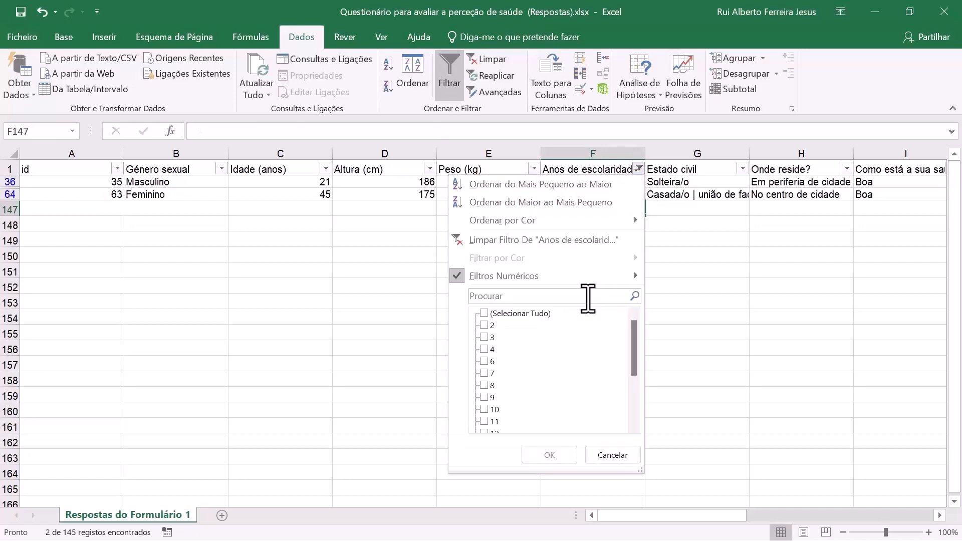
{"action": "left_click", "coordinate": [485, 314]}
{"action": "left_click", "coordinate": [549, 455]}
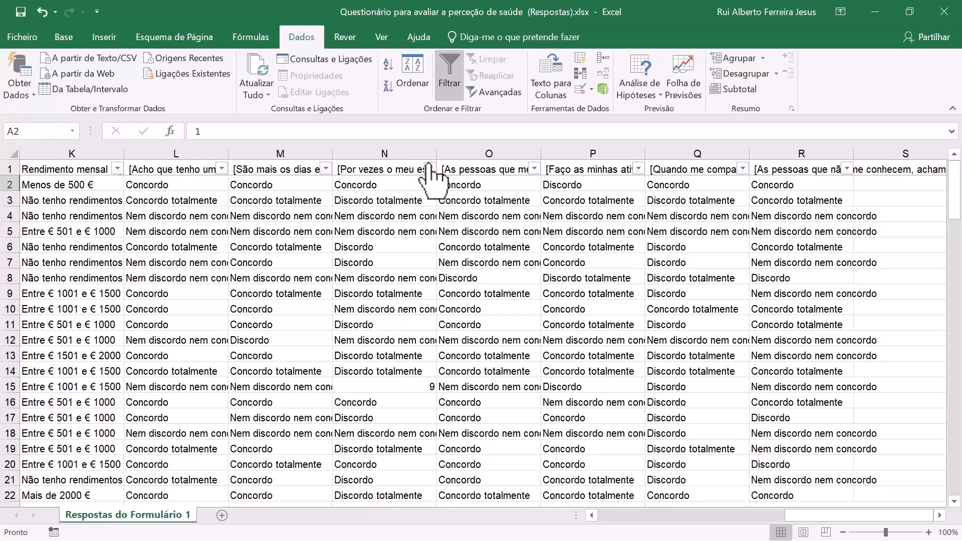
Examine the distinct answers in health-perception columns N and O through their filter lists, leaving both unfiltered
{"action": "left_click", "coordinate": [409, 169]}
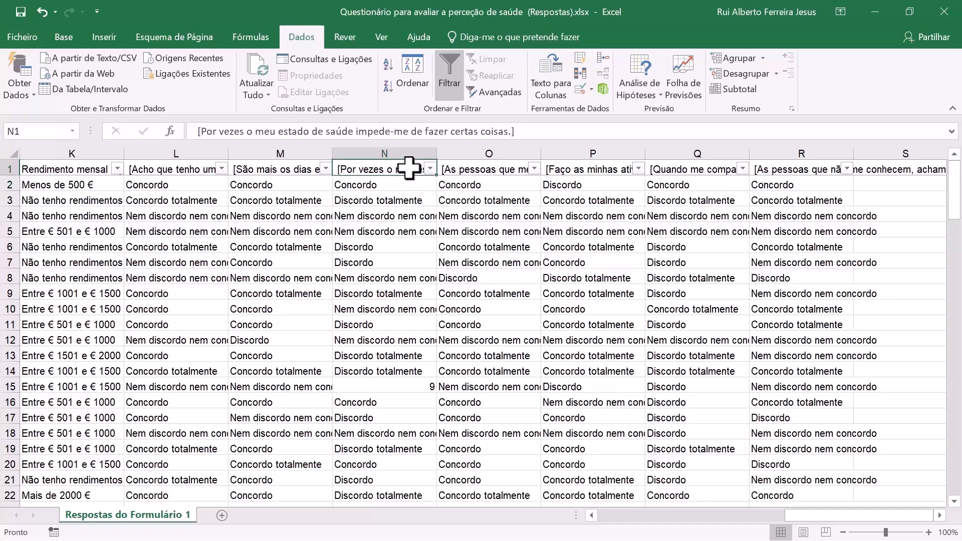
{"action": "left_click", "coordinate": [430, 169]}
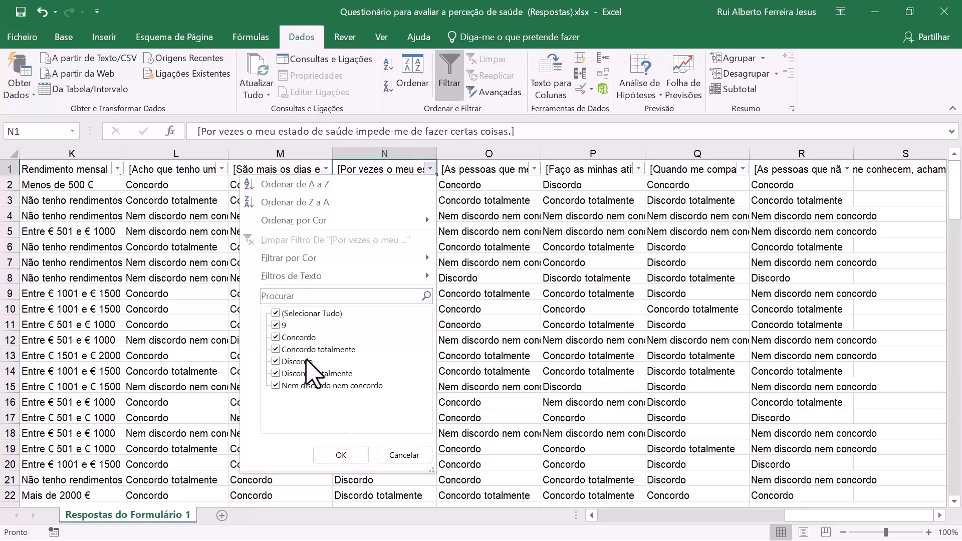
{"action": "left_click", "coordinate": [407, 453]}
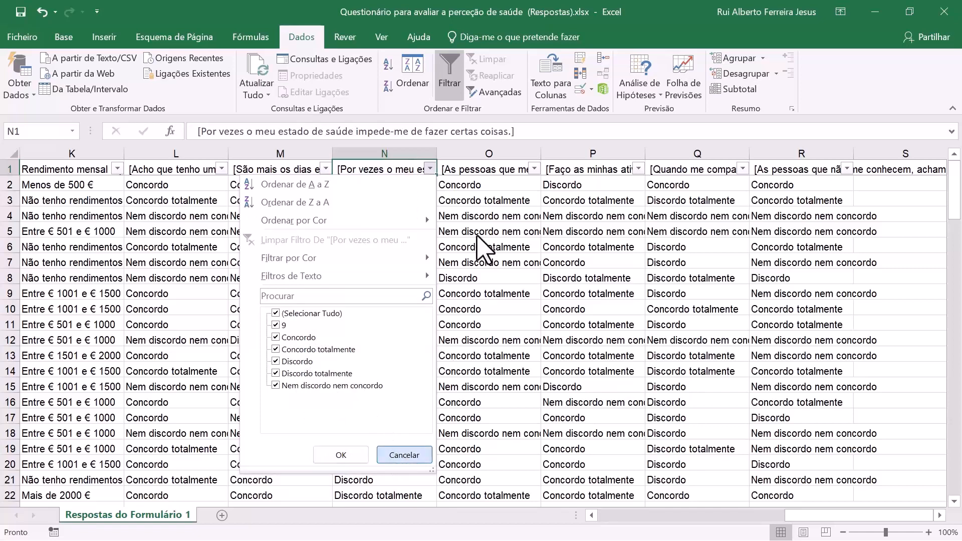
{"action": "left_click", "coordinate": [495, 169]}
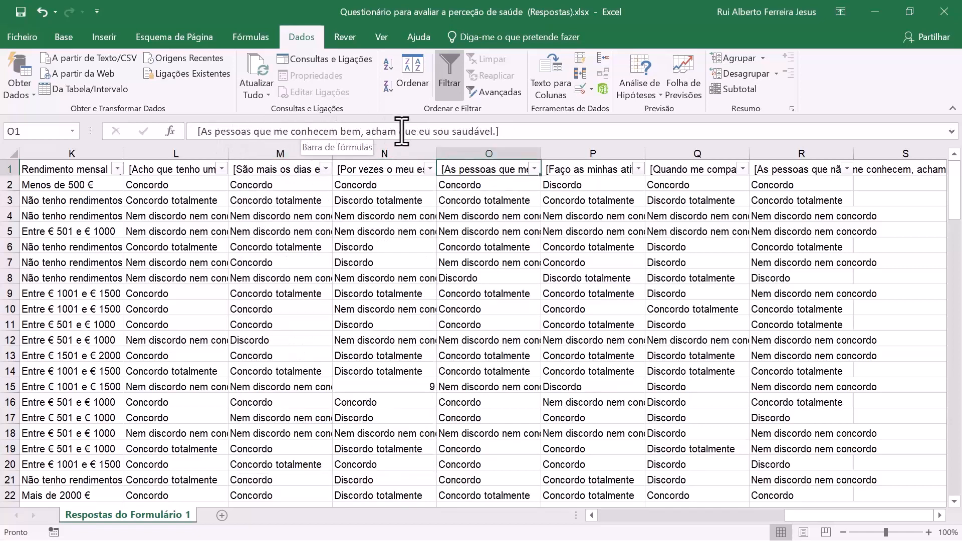
{"action": "left_click", "coordinate": [535, 168]}
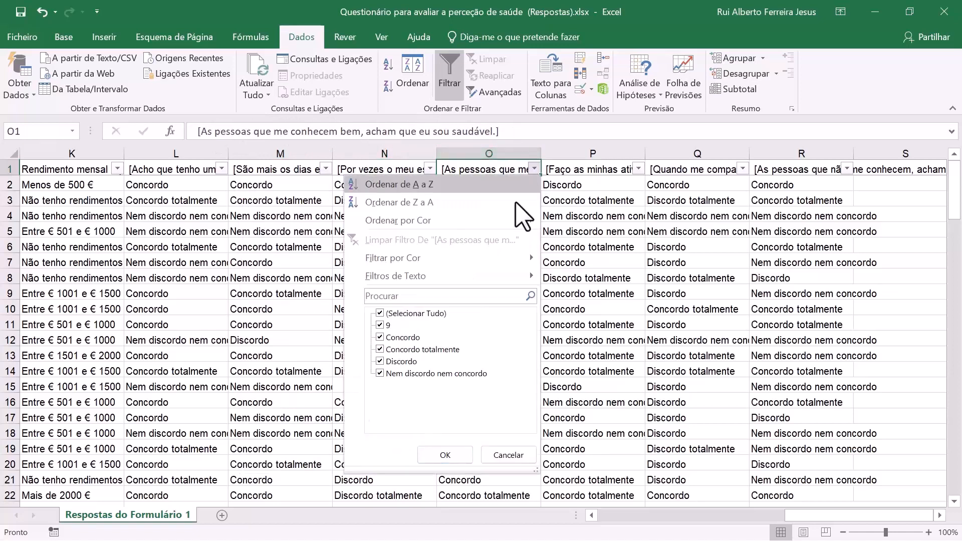
{"action": "left_click", "coordinate": [509, 456]}
Switch to the Word workflow document, highlight the line on importing the Excel responses into SPSS, and return to Excel
{"action": "key", "text": "alt+Tab"}
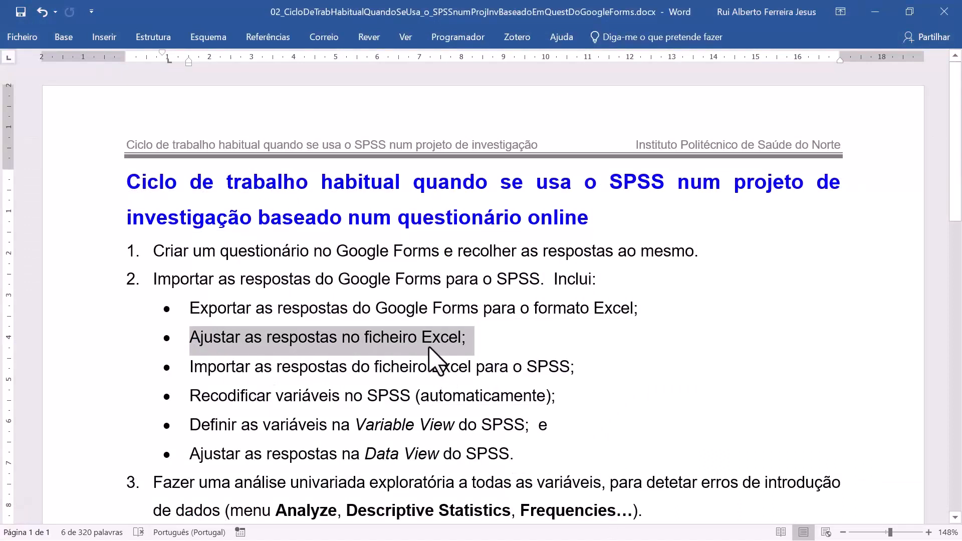
{"action": "left_click", "coordinate": [95, 369]}
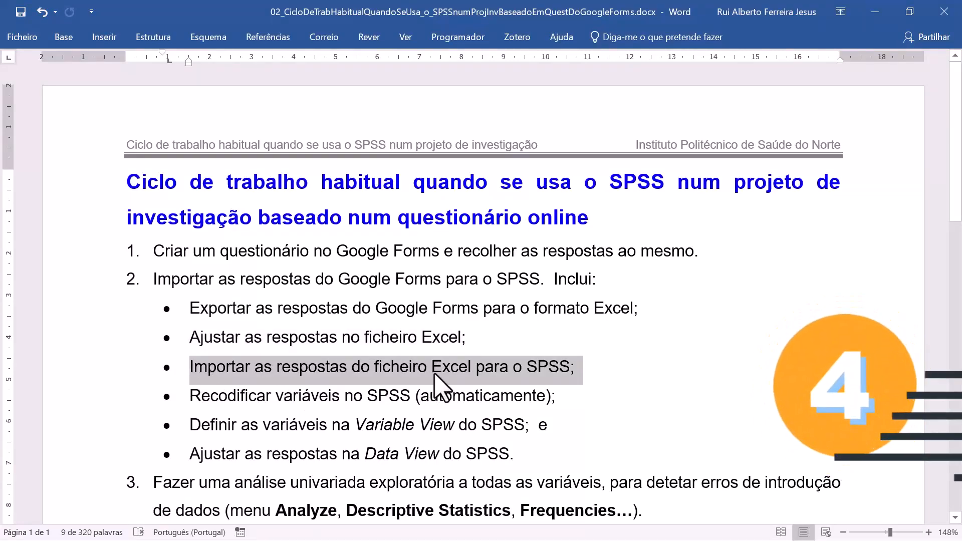
{"action": "key", "text": "alt+Tab"}
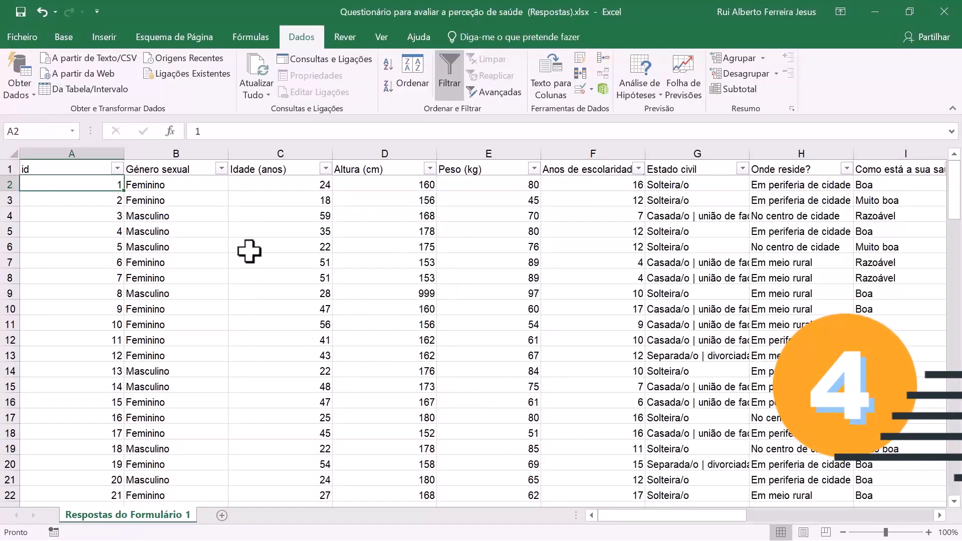
Save a copy of the workbook on Disco D (D:) as an Excel workbook (*.xlsx) with a shortened file name
{"action": "left_click", "coordinate": [30, 36]}
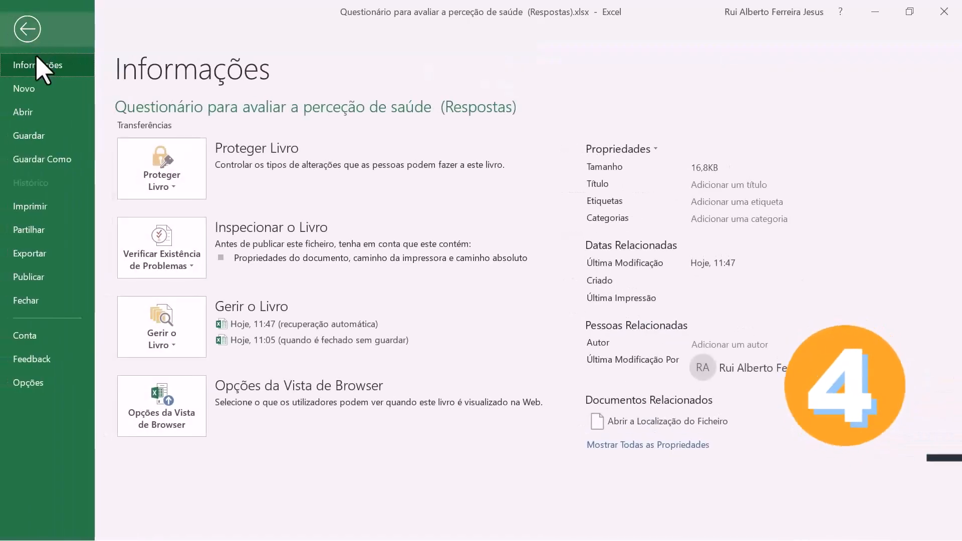
{"action": "left_click", "coordinate": [56, 160]}
{"action": "double_click", "coordinate": [181, 242]}
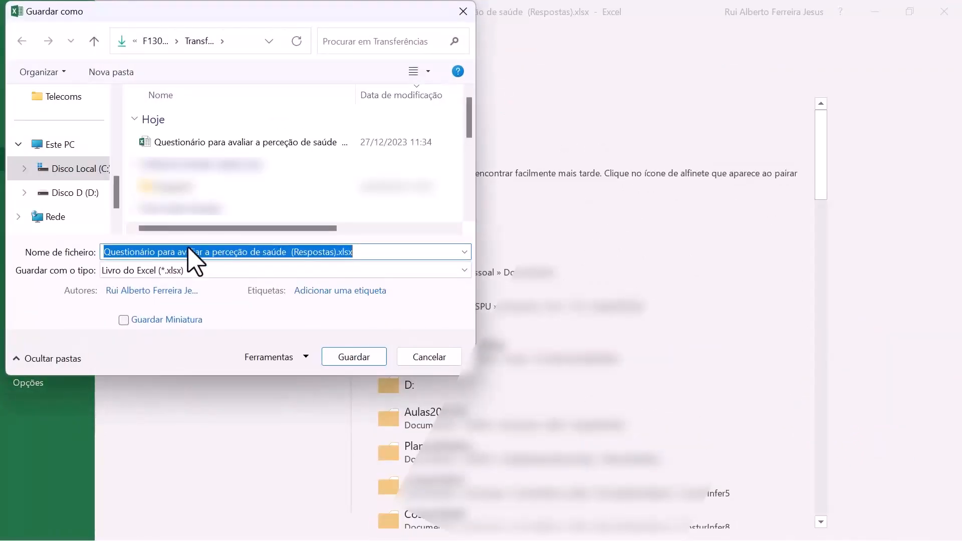
{"action": "left_click", "coordinate": [76, 192]}
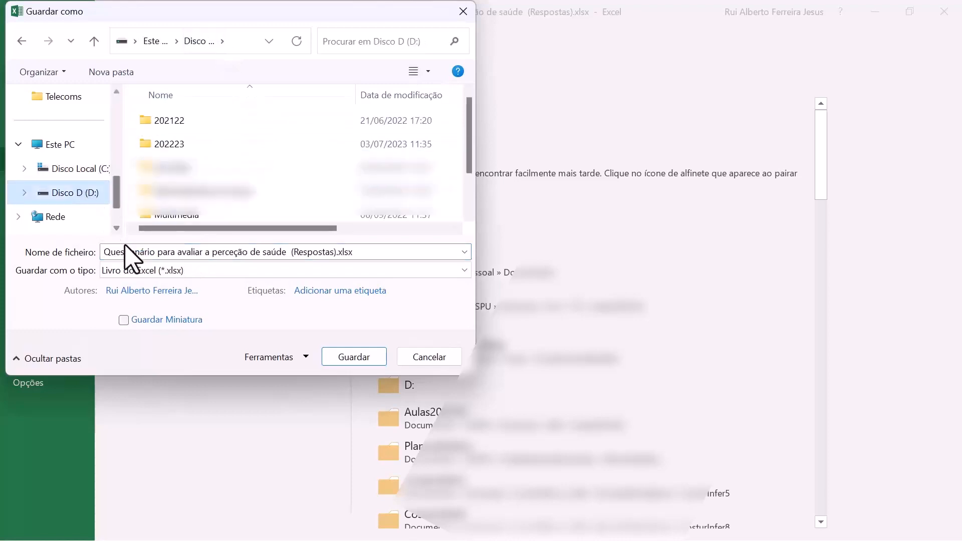
{"action": "left_click_drag", "start_coordinate": [130, 251], "coordinate": [408, 269]}
{"action": "key", "text": "BackSpace"}
{"action": "key", "text": "Return"}
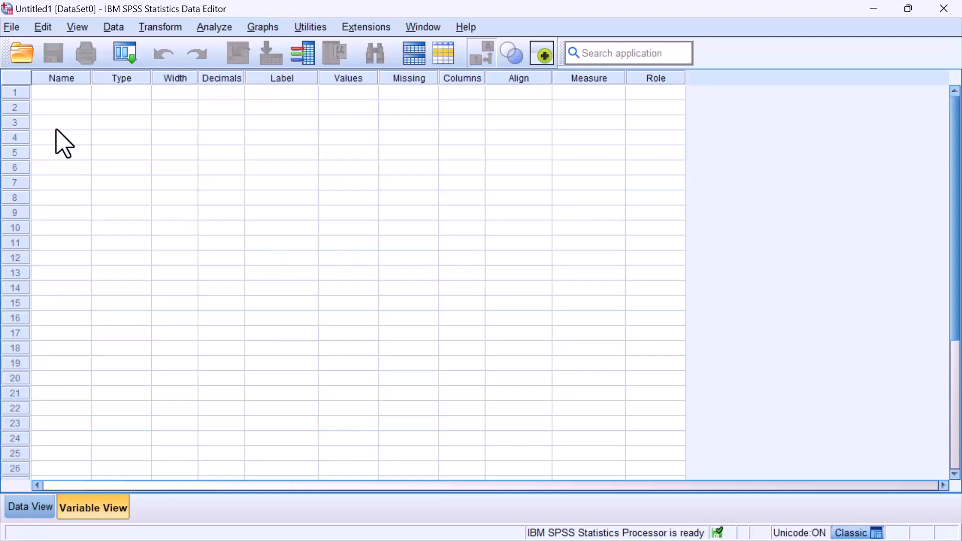
Open the Excel file Quest.xlsx from Disco D (D:) in SPSS, with the file type set to Excel (*.xls, *.xlsx, *.xlsm)
{"action": "left_click", "coordinate": [25, 55]}
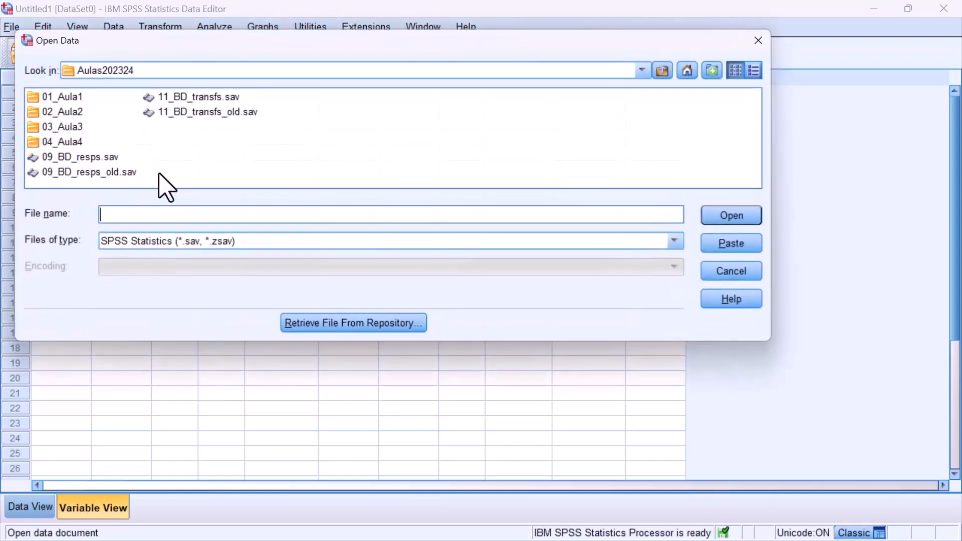
{"action": "left_click", "coordinate": [210, 71]}
{"action": "left_click", "coordinate": [134, 102]}
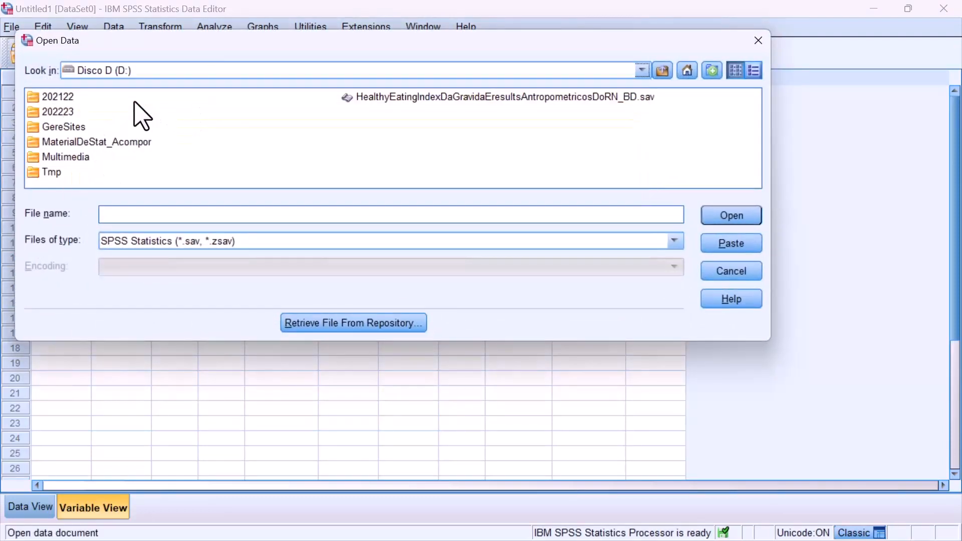
{"action": "left_click", "coordinate": [122, 242]}
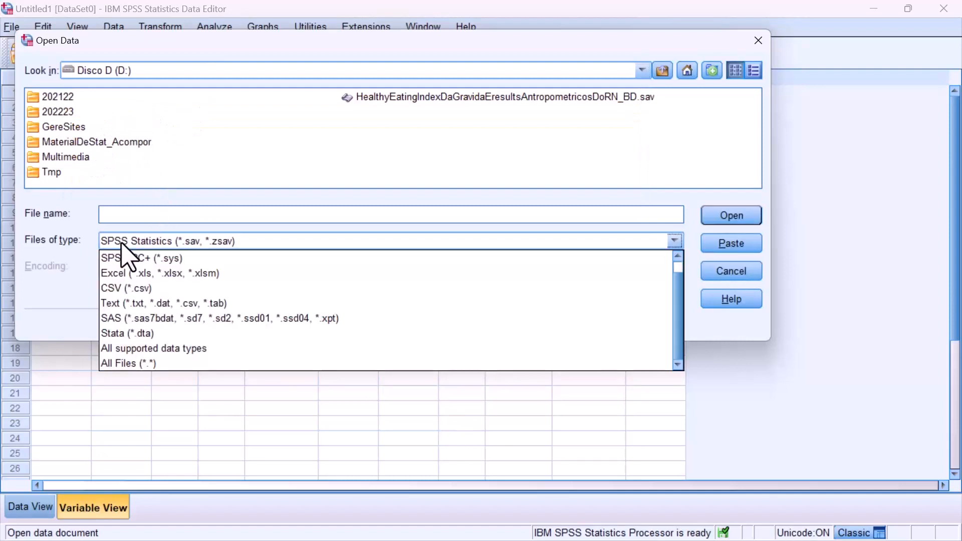
{"action": "left_click", "coordinate": [125, 273]}
{"action": "left_click", "coordinate": [275, 130]}
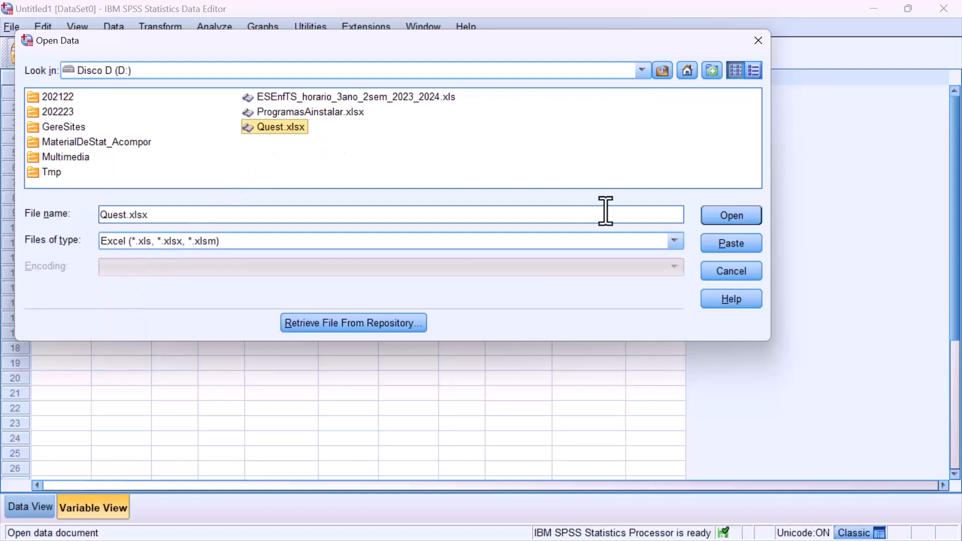
{"action": "left_click", "coordinate": [755, 216]}
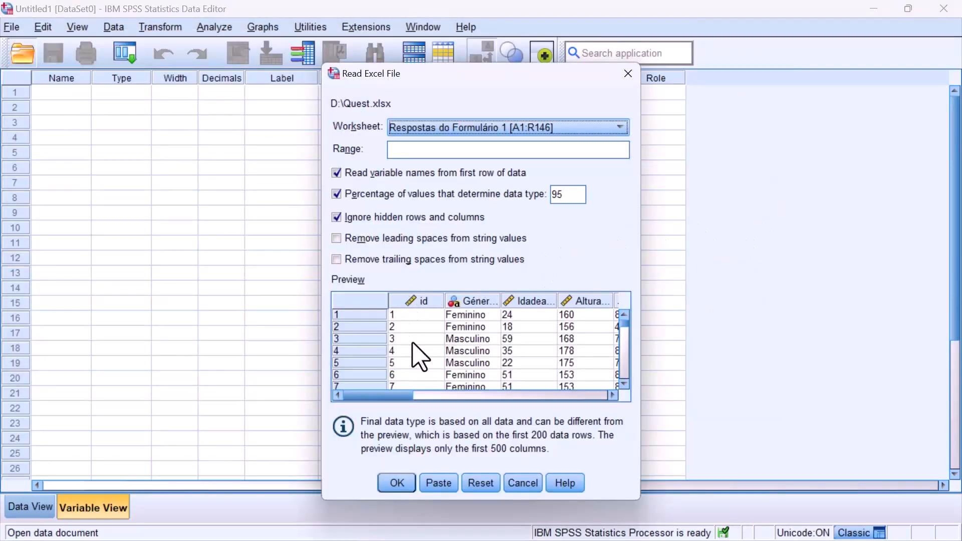
Import the Respostas do Formulário 1 worksheet with variable names read from the first row, and widen the Name column in the variable list
{"action": "left_click_drag", "start_coordinate": [400, 396], "coordinate": [423, 441]}
{"action": "left_click", "coordinate": [394, 483]}
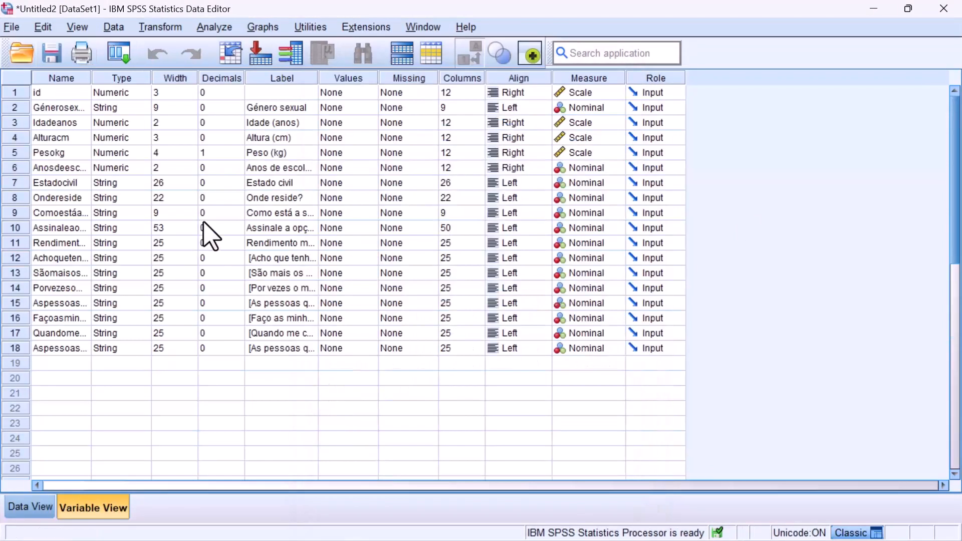
{"action": "left_click_drag", "start_coordinate": [91, 78], "coordinate": [203, 83]}
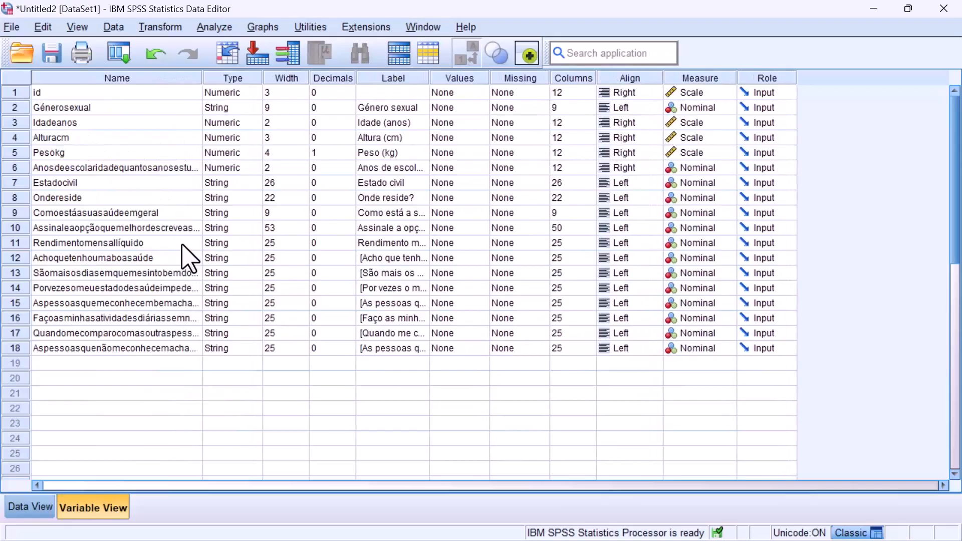
Compare the question columns of Quest.xlsx in Excel with the matching variable rows in SPSS, such as id, Génerosexual and Idadeanos
{"action": "key", "text": "alt+Tab"}
{"action": "left_click", "coordinate": [82, 155]}
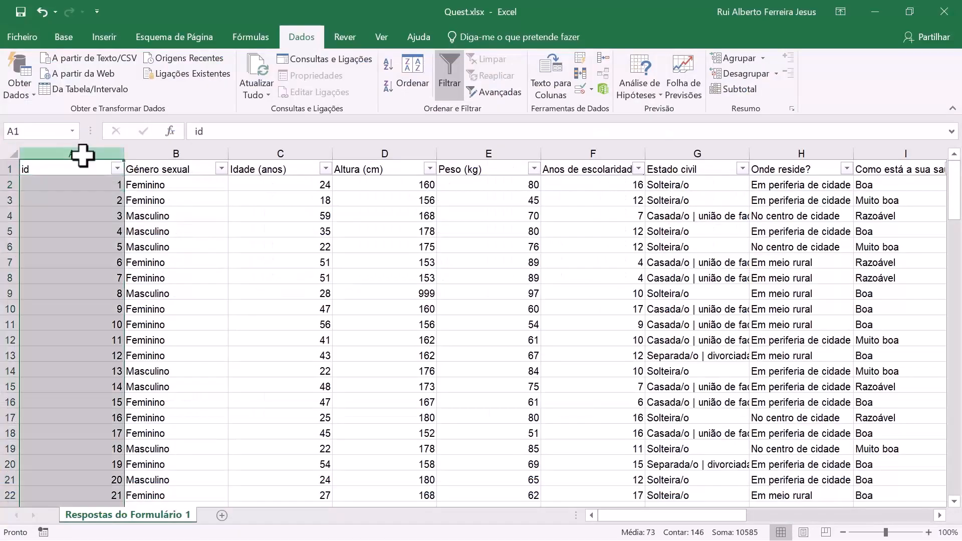
{"action": "left_click", "coordinate": [269, 150]}
{"action": "left_click", "coordinate": [377, 150]}
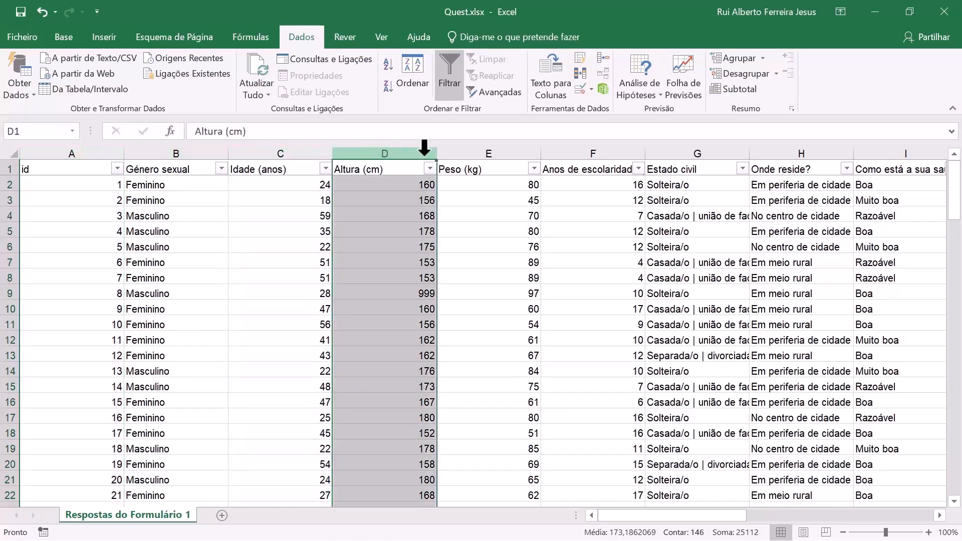
{"action": "left_click", "coordinate": [494, 147]}
{"action": "left_click", "coordinate": [565, 150]}
{"action": "key", "text": "alt+Tab"}
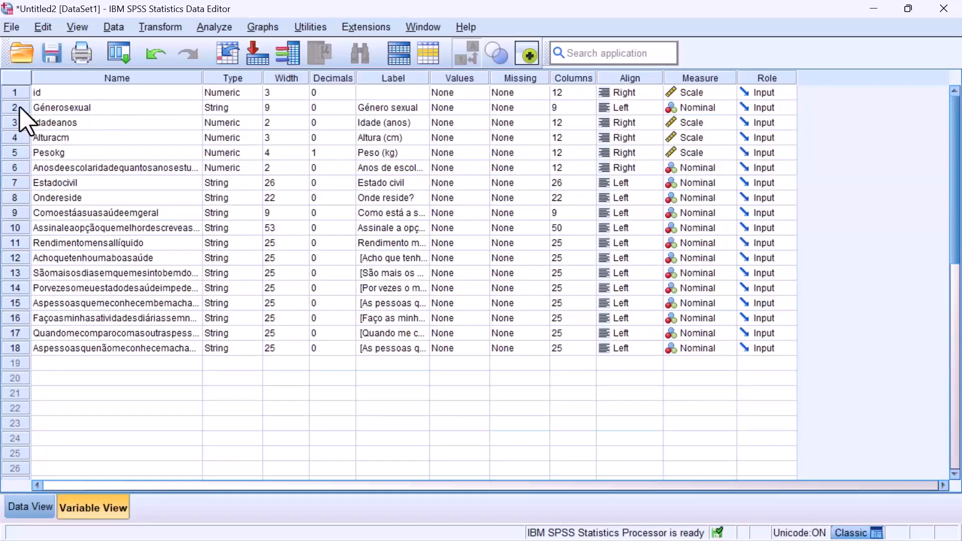
{"action": "left_click", "coordinate": [25, 92]}
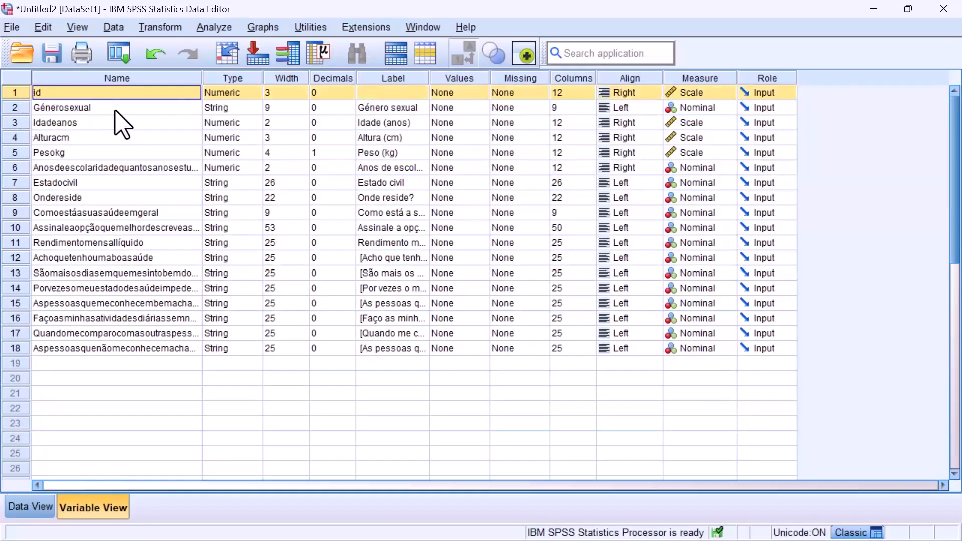
{"action": "left_click", "coordinate": [44, 122]}
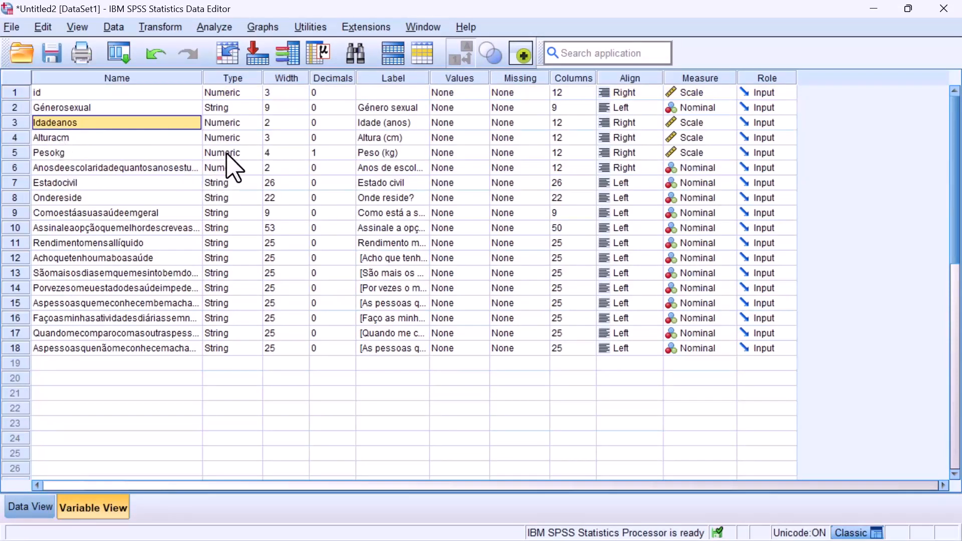
{"action": "left_click", "coordinate": [102, 107]}
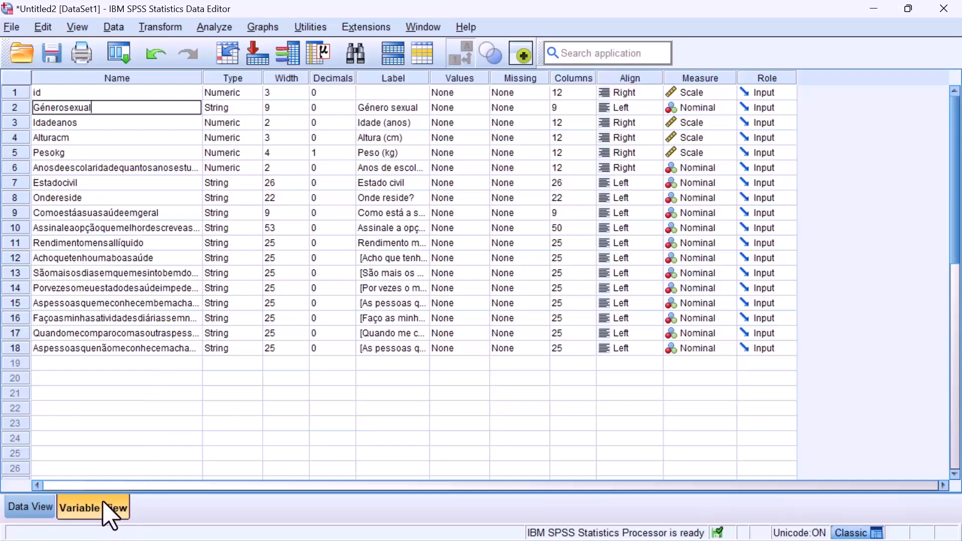
Examine the imported responses in Data View down through the cases, and select the Génerosexual variable's column
{"action": "left_click", "coordinate": [36, 514]}
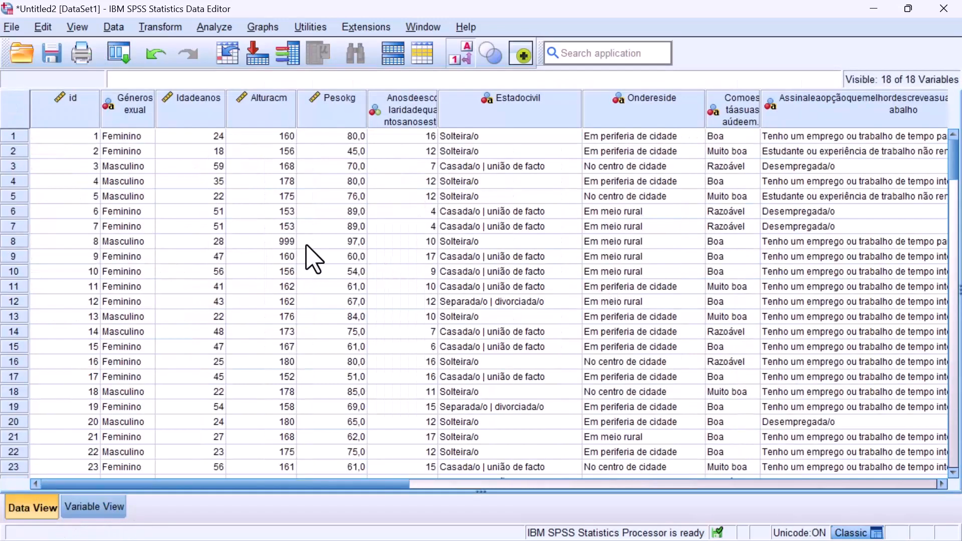
{"action": "scroll", "coordinate": [134, 241], "scroll_direction": "down", "scroll_amount": 9}
{"action": "scroll", "coordinate": [135, 240], "scroll_direction": "down", "scroll_amount": 20}
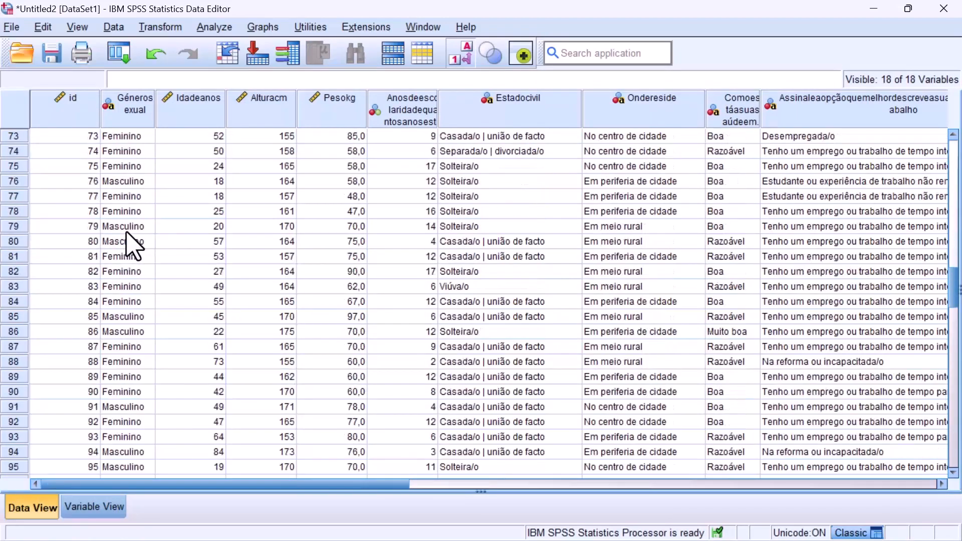
{"action": "scroll", "coordinate": [134, 243], "scroll_direction": "down", "scroll_amount": 7}
{"action": "scroll", "coordinate": [134, 243], "scroll_direction": "up", "scroll_amount": 20}
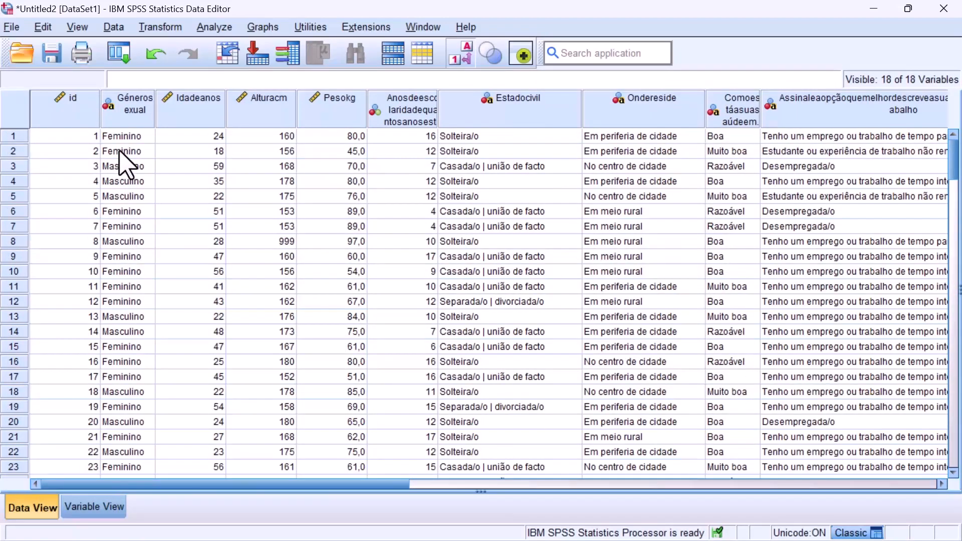
{"action": "left_click", "coordinate": [121, 112]}
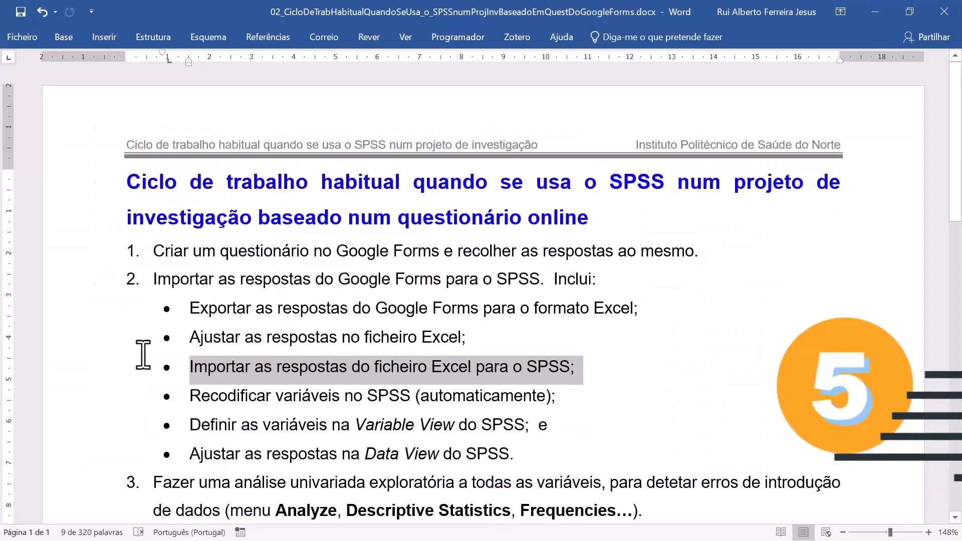
Highlight the line on automatically recoding variables in the Word workflow document, and return to the SPSS Variable View
{"action": "left_click", "coordinate": [108, 399]}
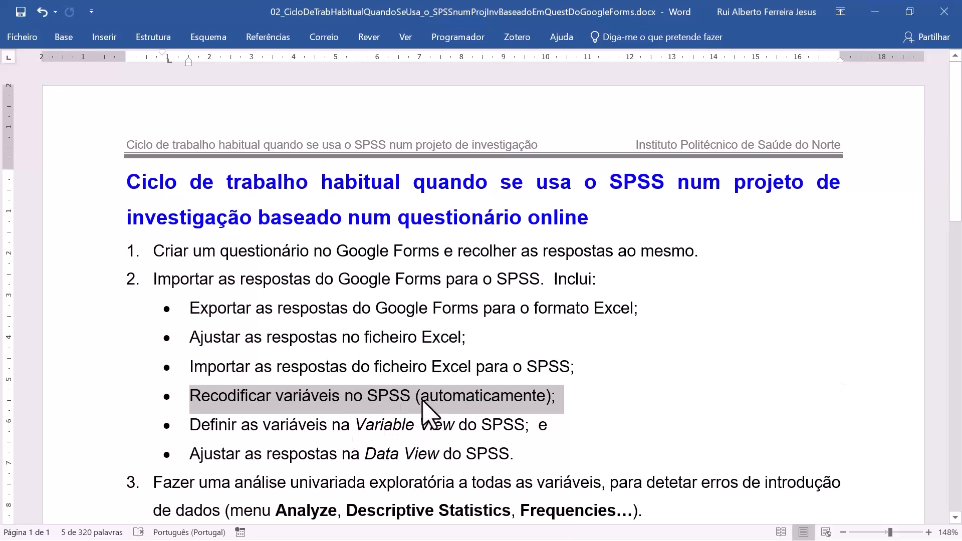
{"action": "key", "text": "alt+Tab"}
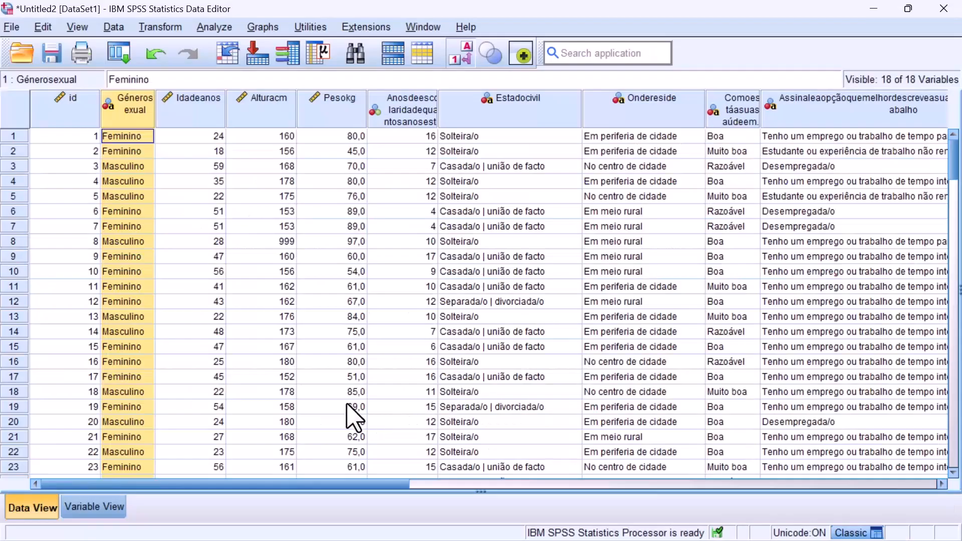
{"action": "left_click", "coordinate": [94, 508]}
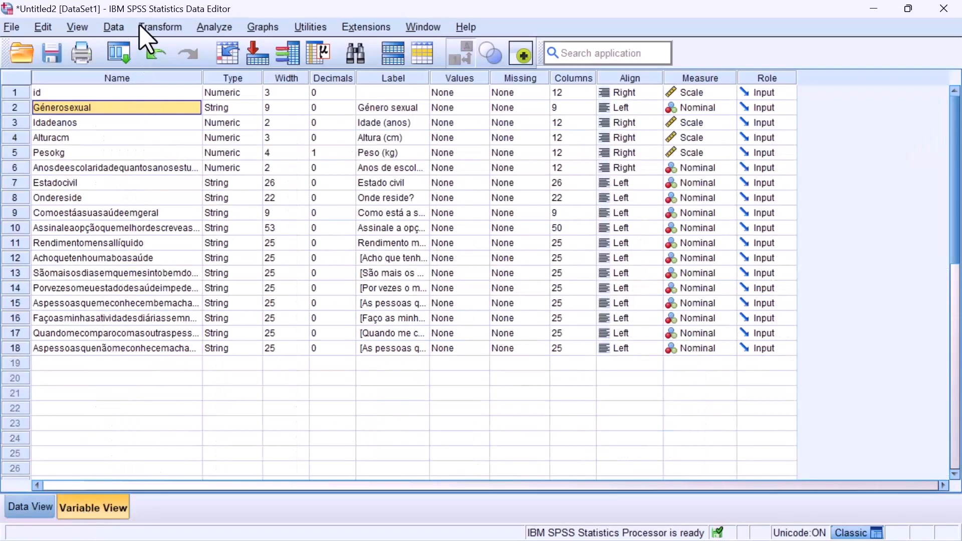
Run Automatic Recode on Génerosexual into a new variable named sexo, recoding from the lowest value
{"action": "left_click", "coordinate": [161, 28]}
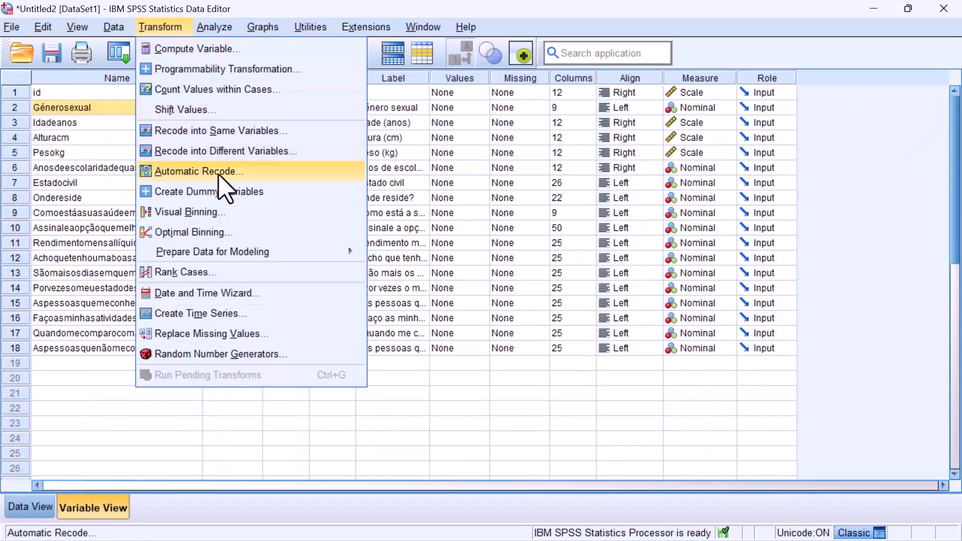
{"action": "left_click", "coordinate": [233, 172]}
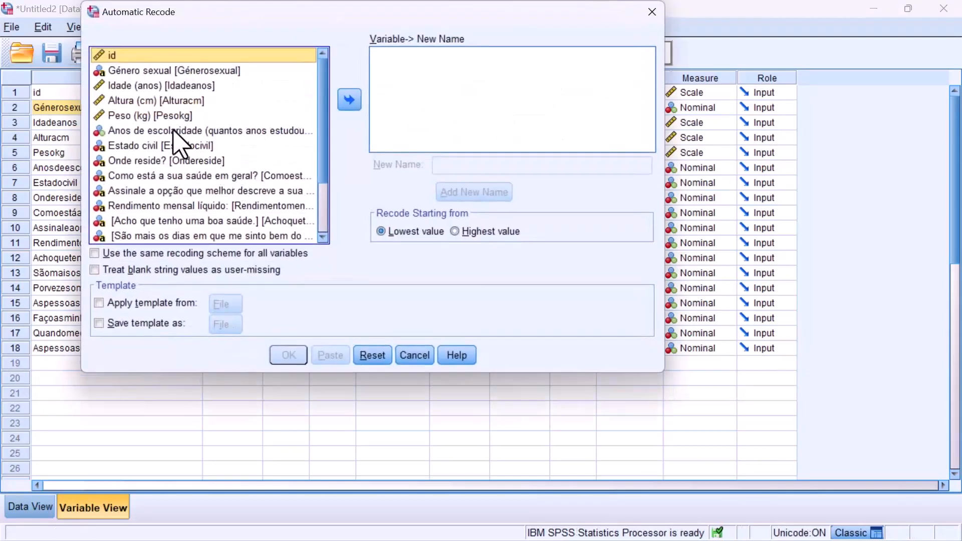
{"action": "left_click_drag", "start_coordinate": [148, 71], "coordinate": [404, 73]}
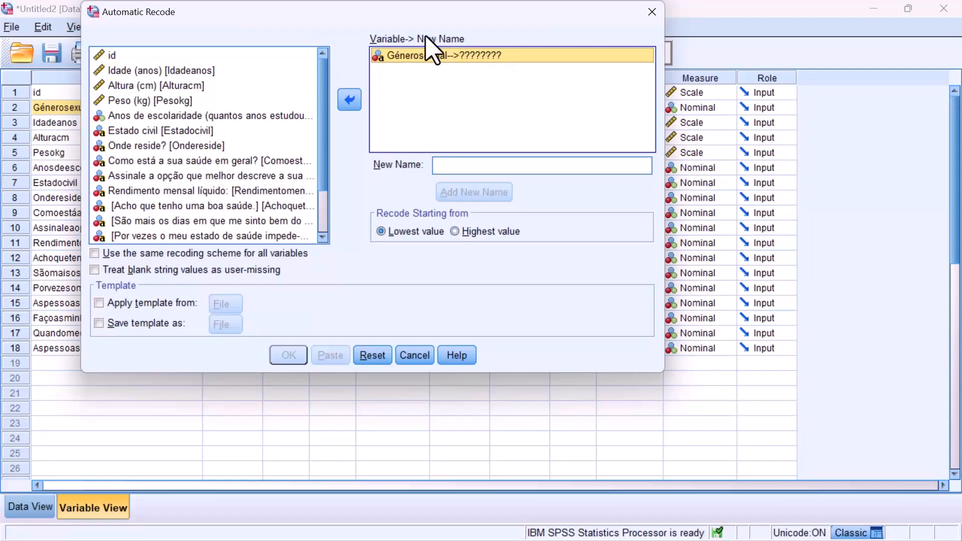
{"action": "left_click", "coordinate": [444, 165]}
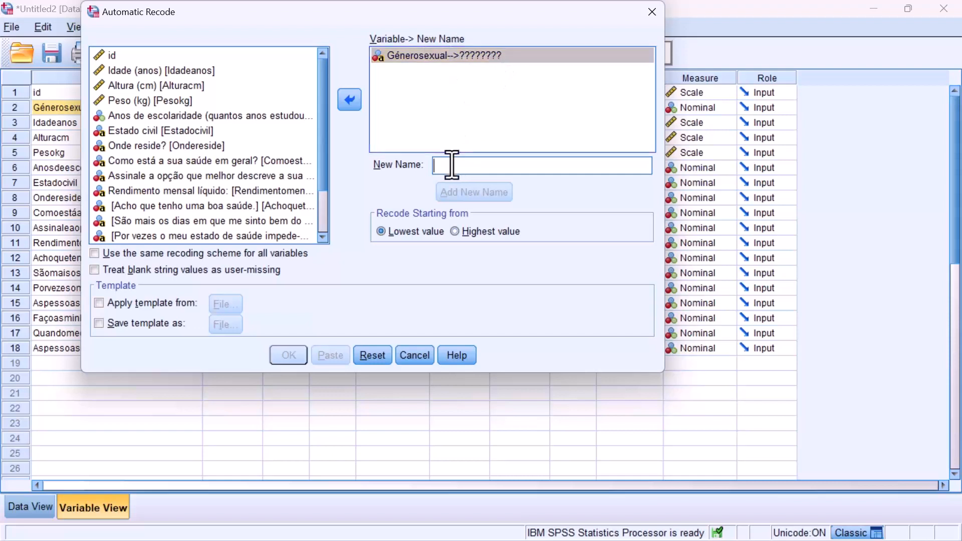
{"action": "type", "text": "sexo"}
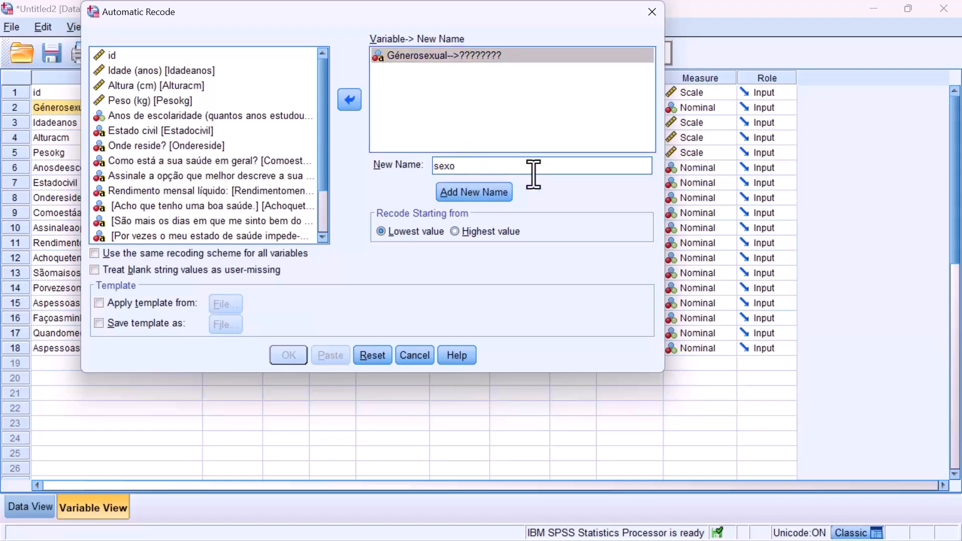
{"action": "left_click", "coordinate": [476, 194]}
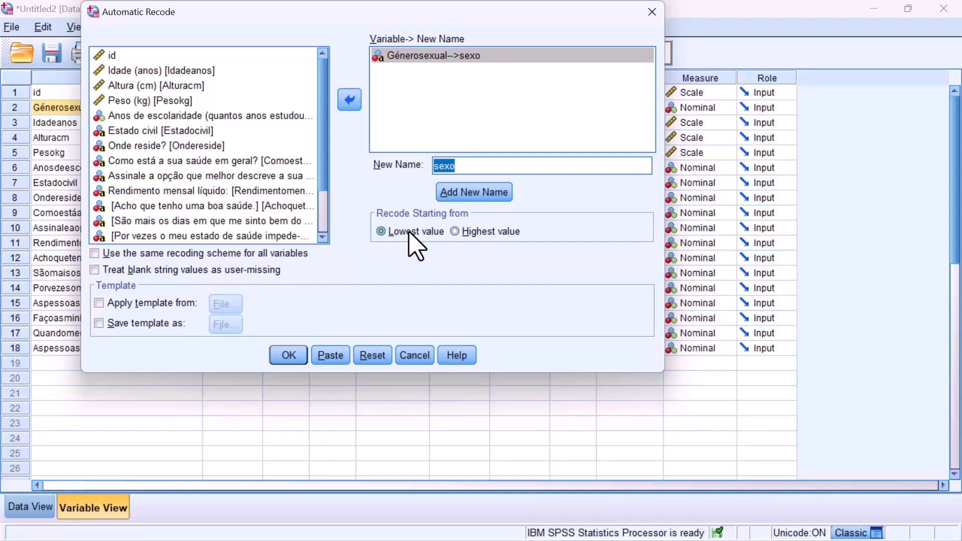
{"action": "left_click", "coordinate": [281, 357]}
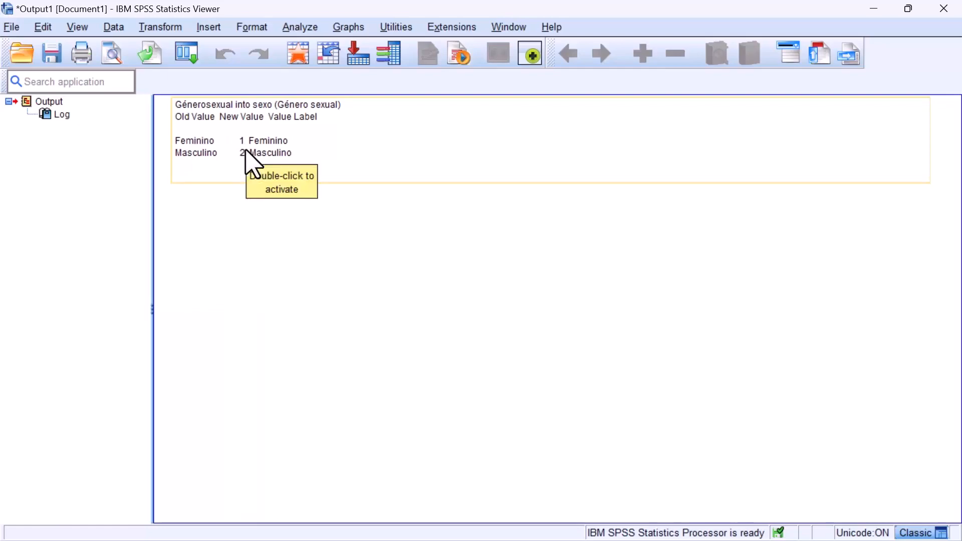
Return to the Data Editor and move the sexo variable directly below Génerosexual
{"action": "key", "text": "alt+Tab"}
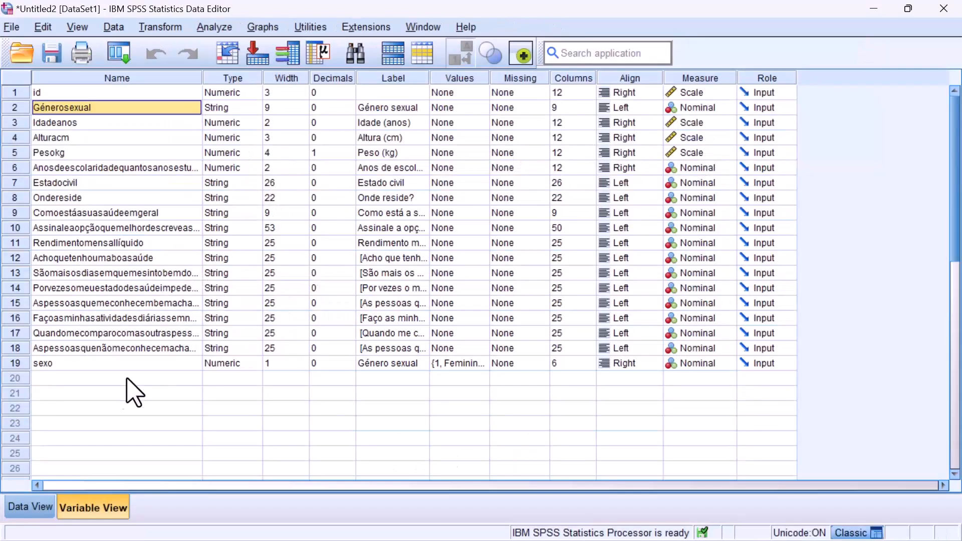
{"action": "left_click", "coordinate": [16, 364]}
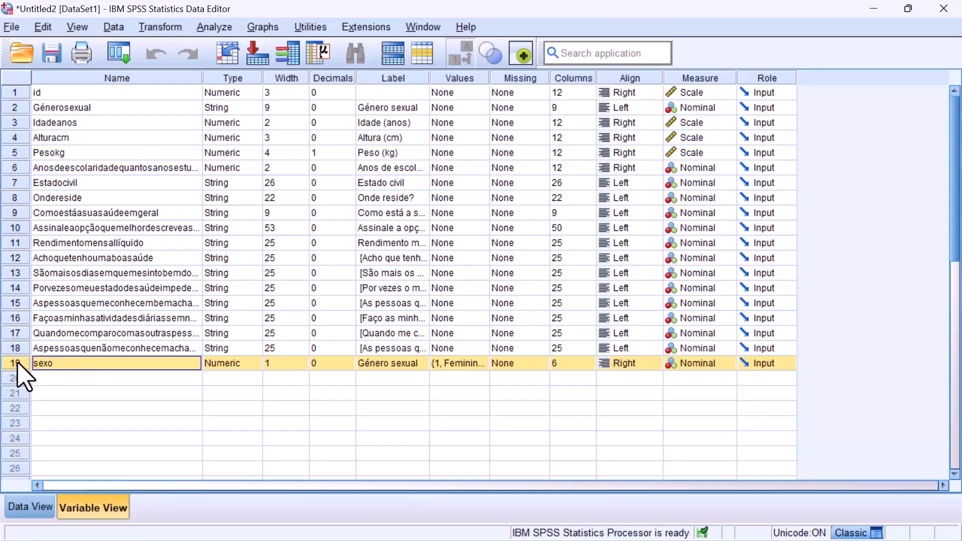
{"action": "left_click_drag", "start_coordinate": [18, 365], "coordinate": [55, 126]}
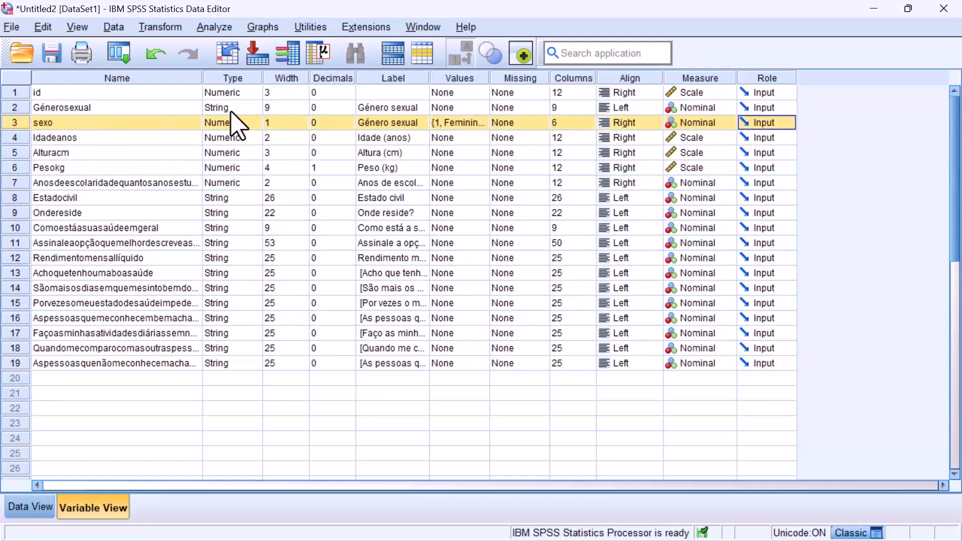
Compare the names and types of the Génerosexual and sexo variables, leaving both definitions unedited
{"action": "left_click", "coordinate": [68, 109]}
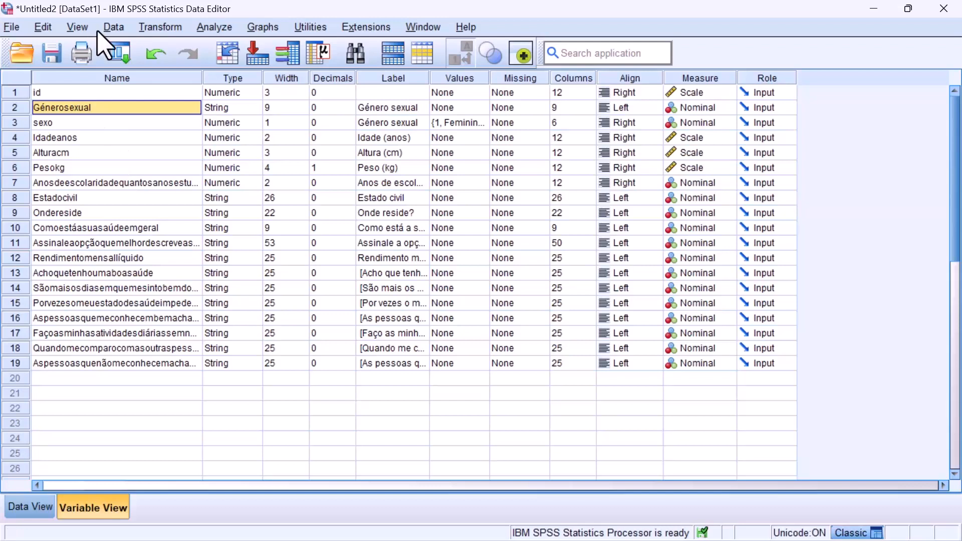
{"action": "left_click", "coordinate": [120, 79]}
{"action": "double_click", "coordinate": [105, 123]}
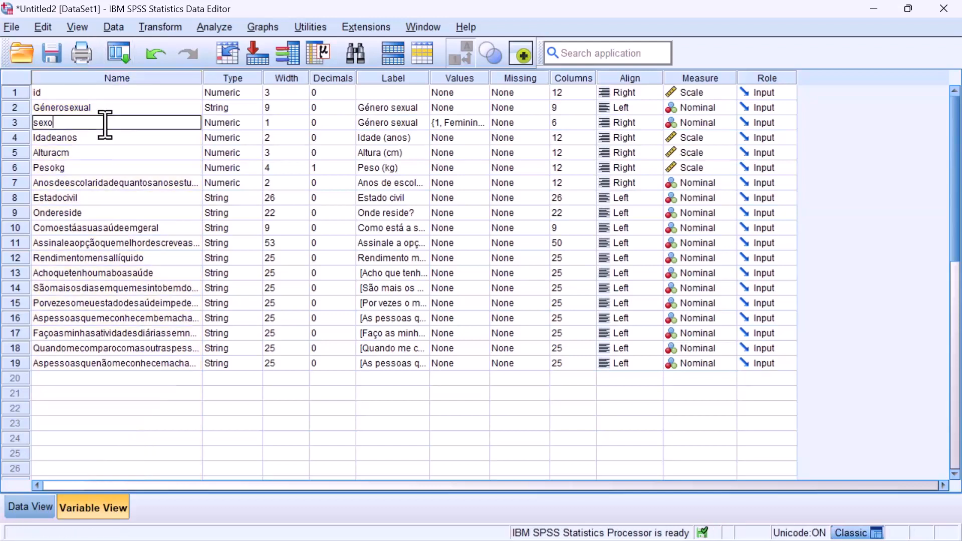
{"action": "key", "text": "Escape"}
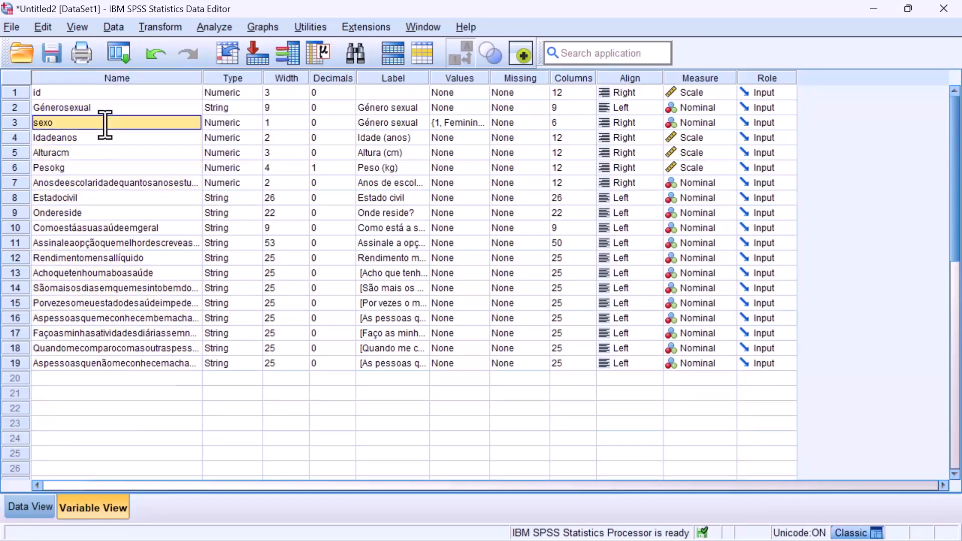
{"action": "key", "text": "Right"}
{"action": "key", "text": "Up"}
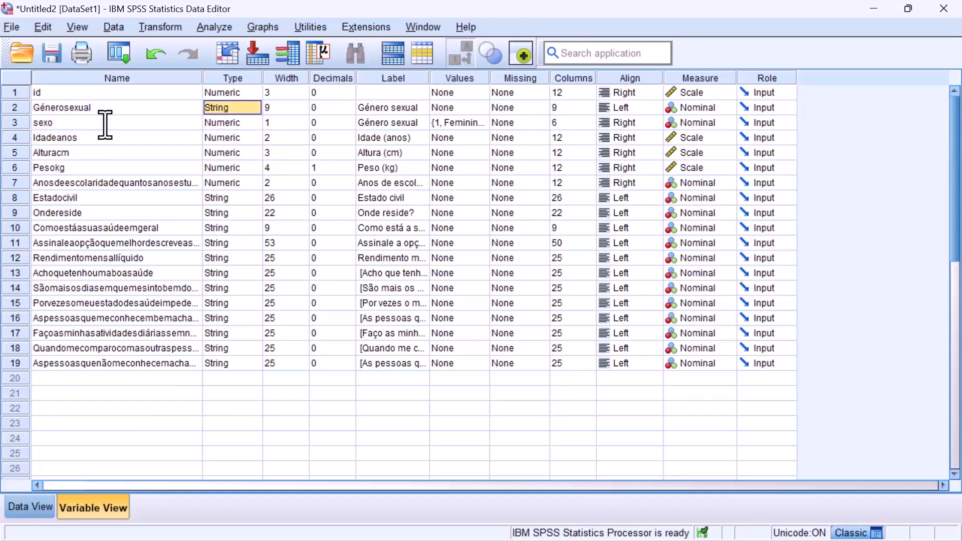
{"action": "key", "text": "Down"}
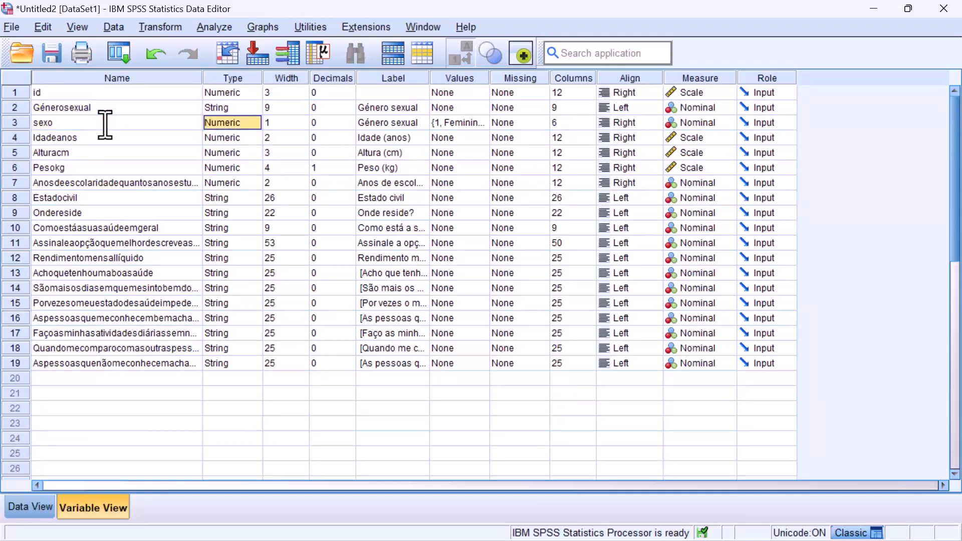
Compare the widths of Génerosexual and sexo, and examine sexo's value labels without changing them
{"action": "key", "text": "Up"}
{"action": "key", "text": "Right"}
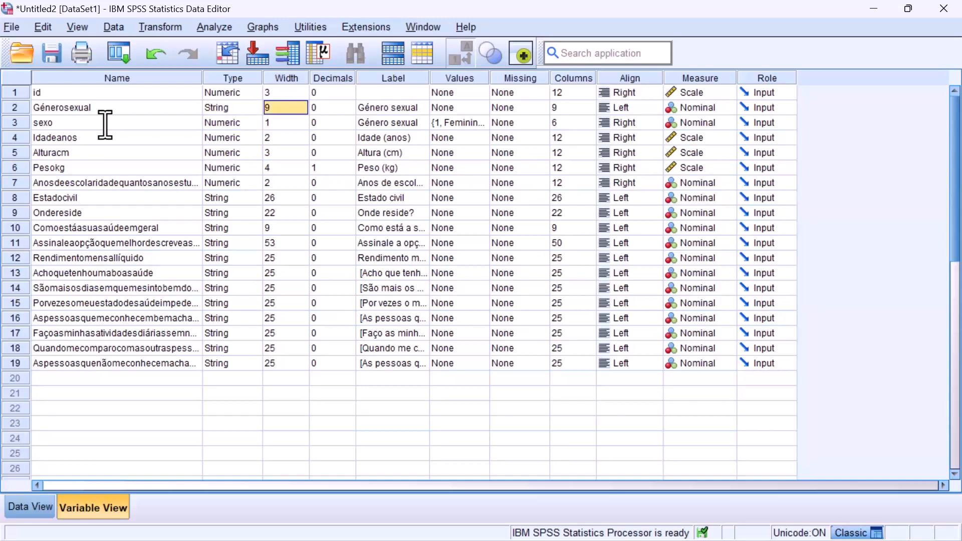
{"action": "key", "text": "Down"}
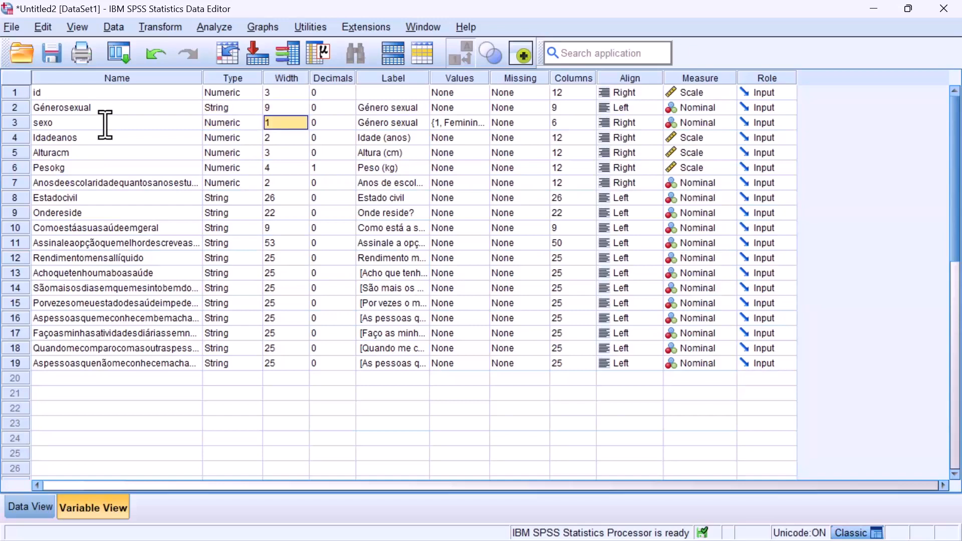
{"action": "left_click", "coordinate": [469, 123]}
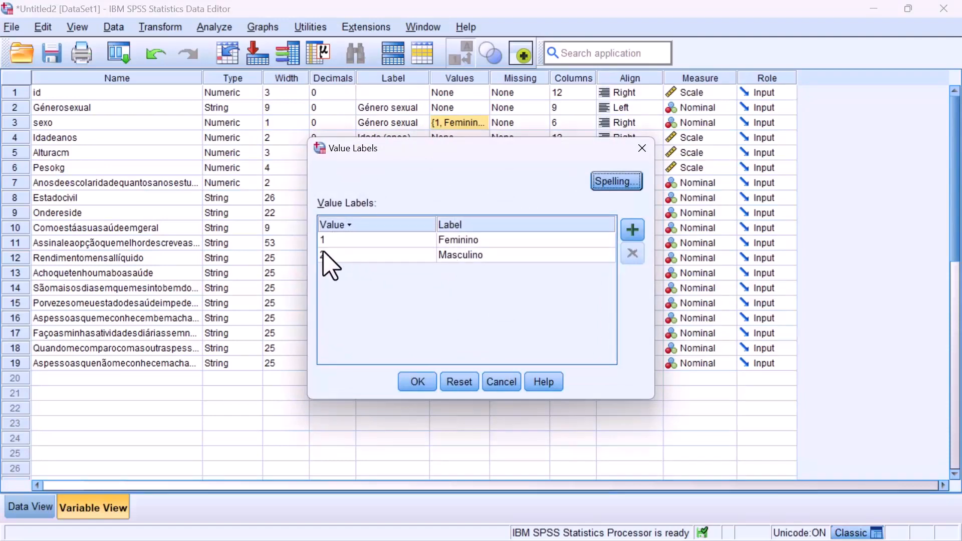
{"action": "left_click", "coordinate": [505, 385]}
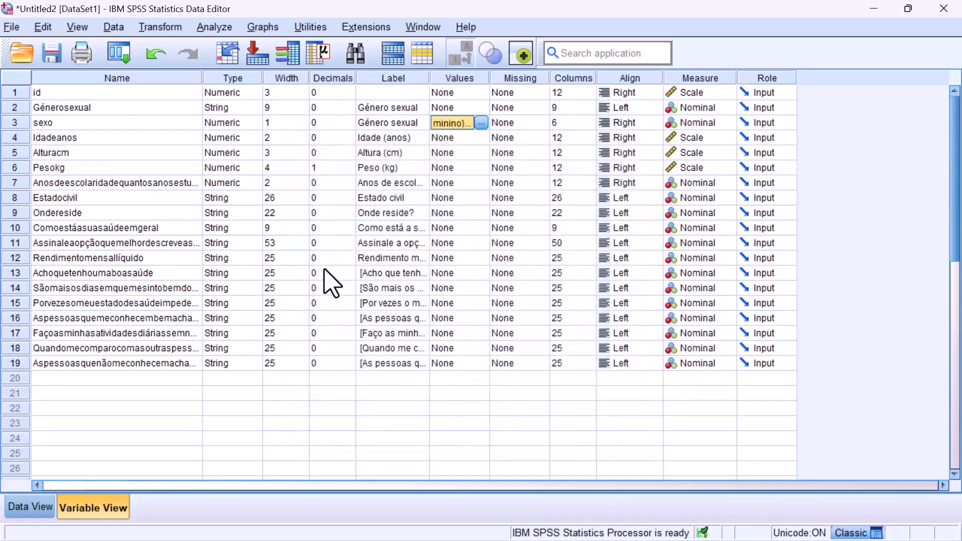
Compare sexo's numeric codes with its labels in the Data View, widen its column to fit the full labels, and return to the Variable View
{"action": "left_click", "coordinate": [20, 509]}
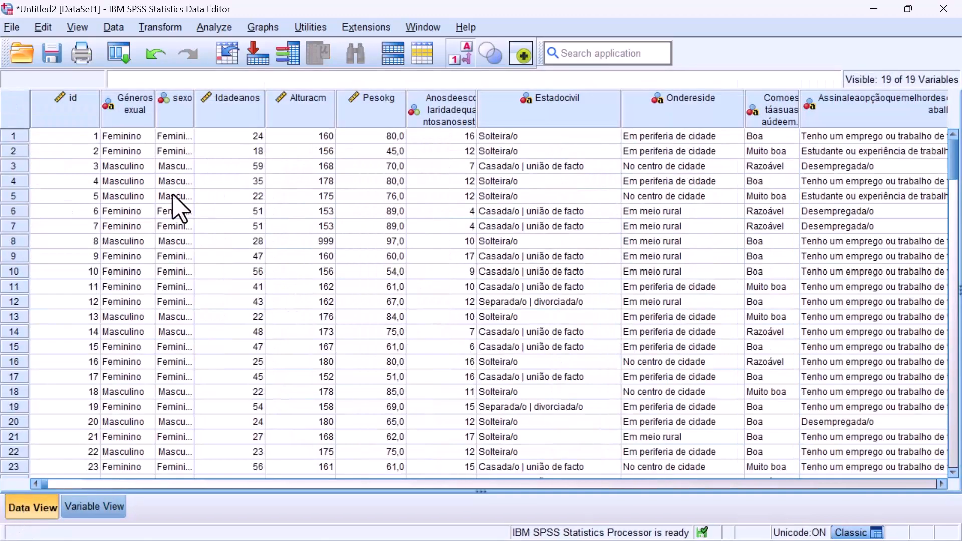
{"action": "left_click", "coordinate": [461, 57]}
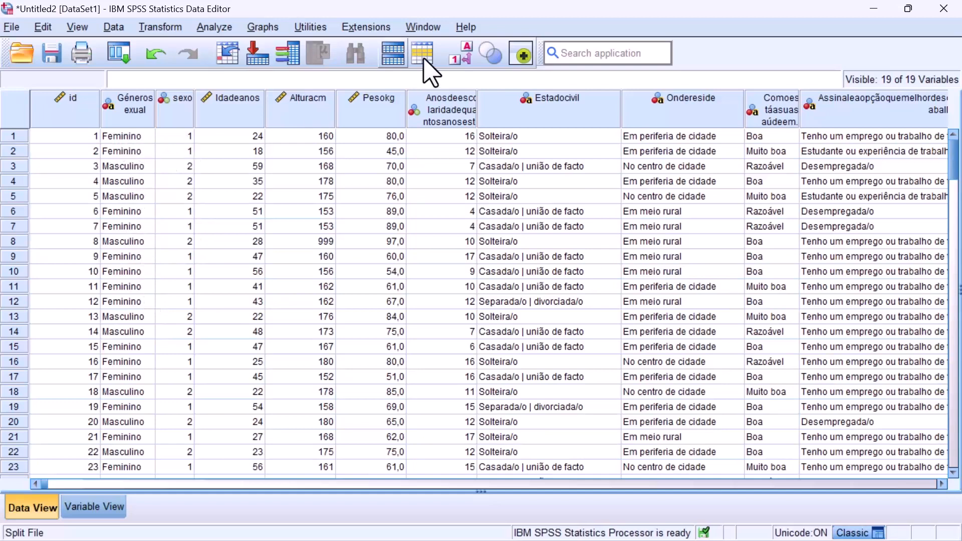
{"action": "left_click", "coordinate": [465, 54]}
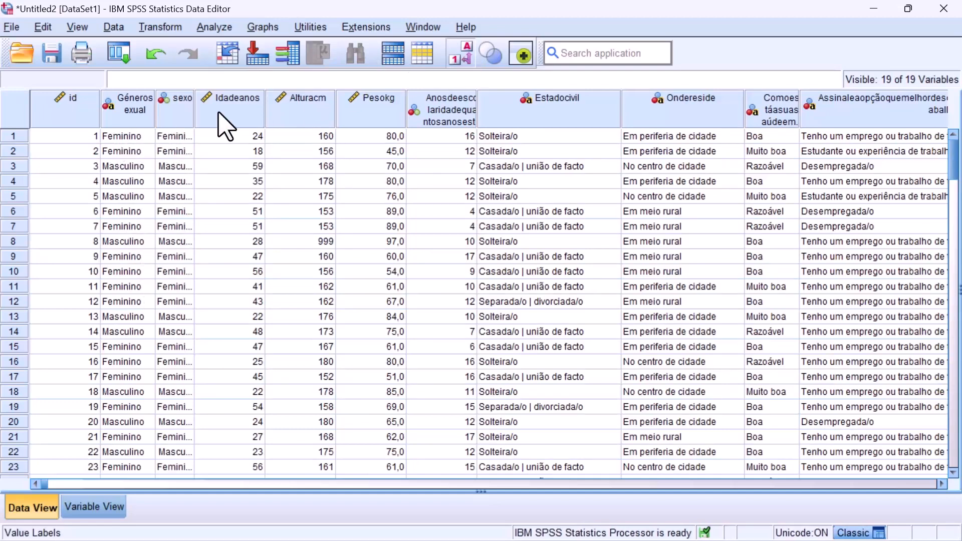
{"action": "left_click_drag", "start_coordinate": [195, 108], "coordinate": [211, 107]}
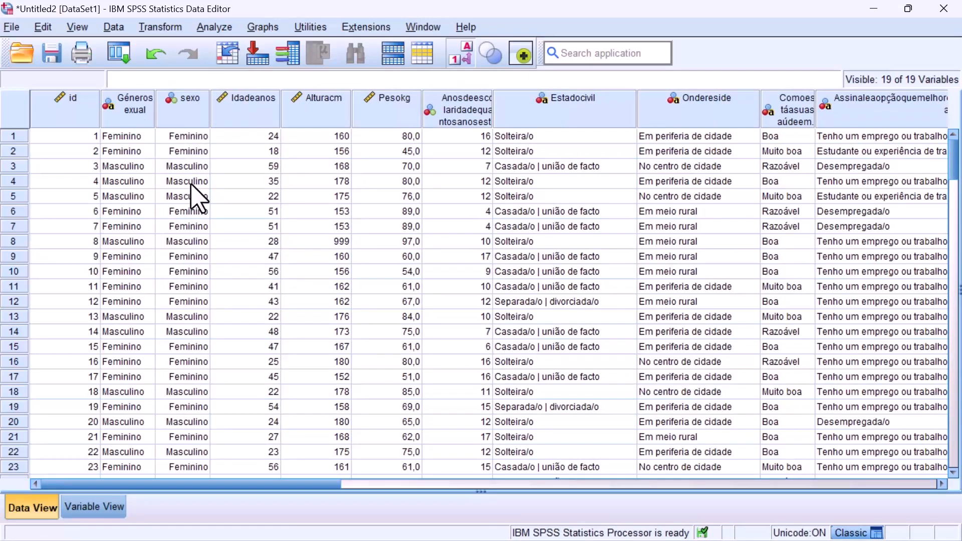
{"action": "key", "text": "ctrl+t"}
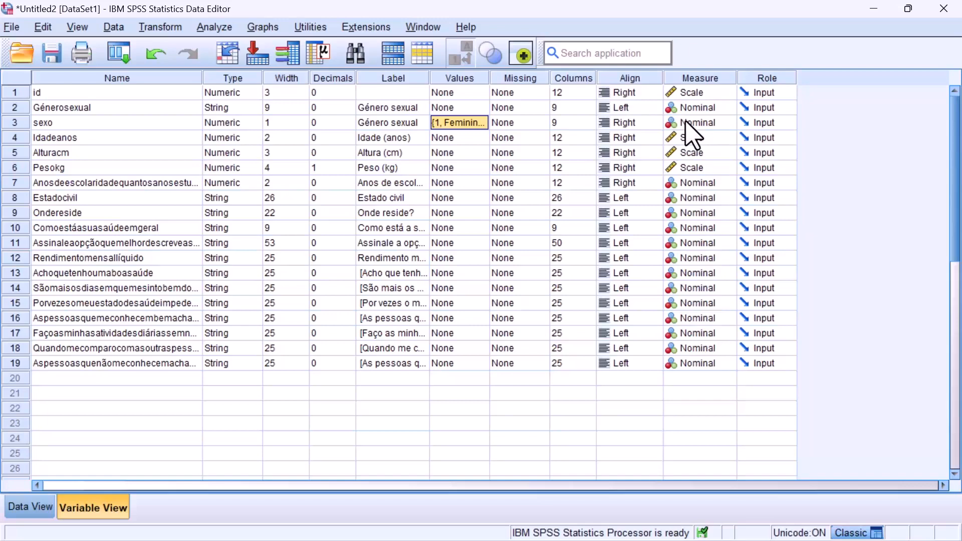
Switch to the Quest.xlsx workbook in Excel and review the notes file's coding list for Rendimento mensal líquido
{"action": "key", "text": "alt+Tab"}
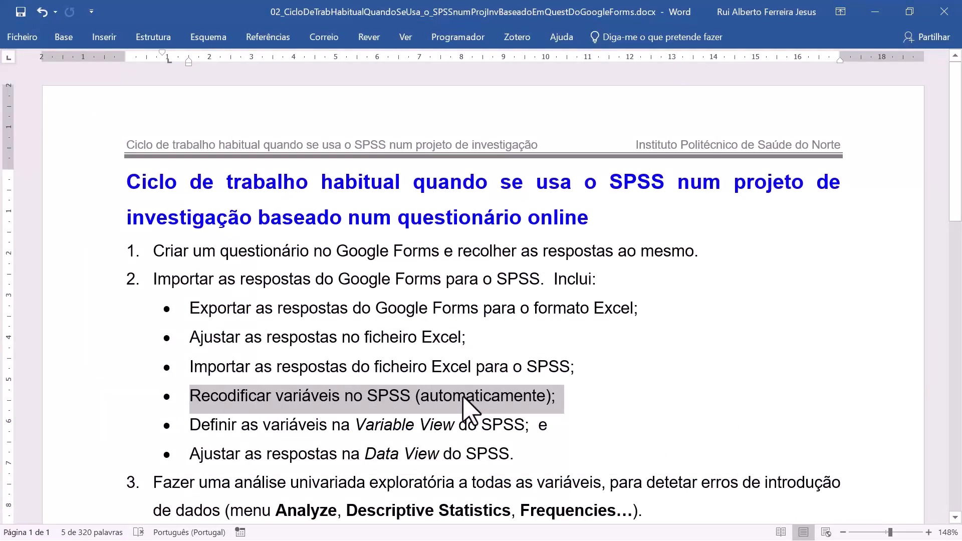
{"action": "key", "text": "alt+Tab"}
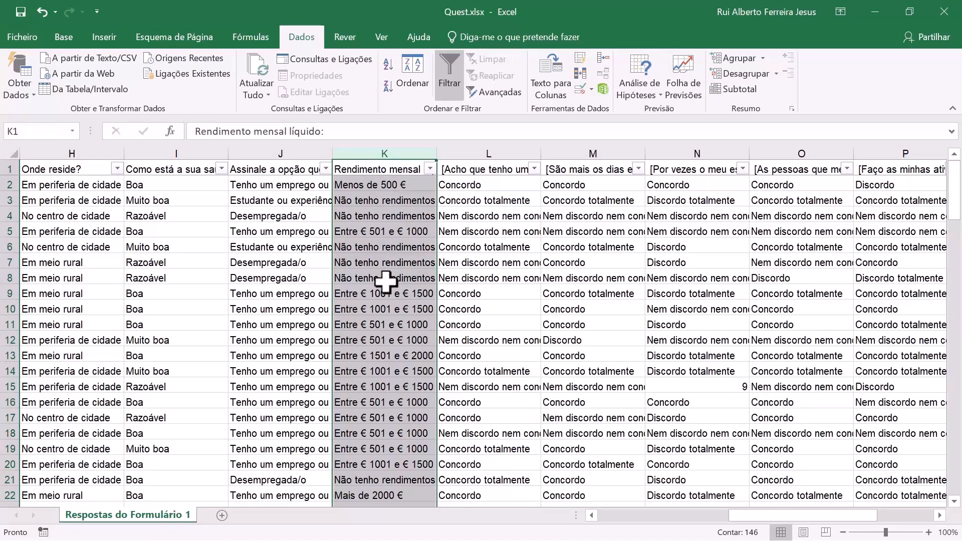
{"action": "key", "text": "alt+Tab"}
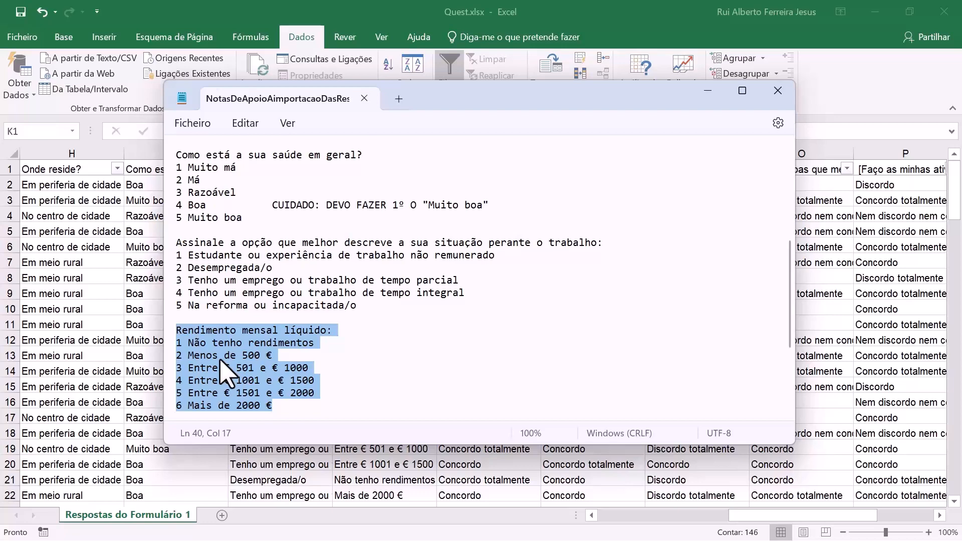
{"action": "key", "text": "alt+Tab"}
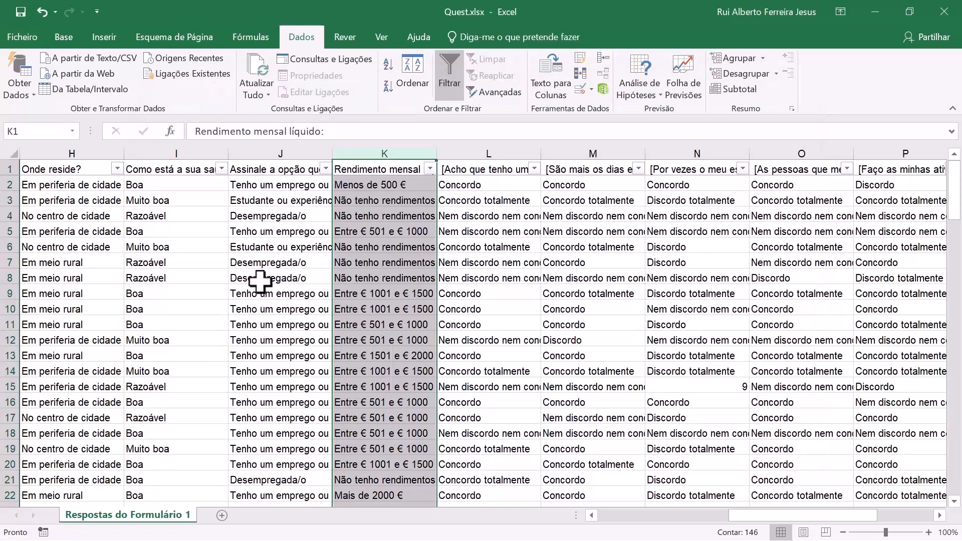
Select the Rendimento mensal responses in K2:K146 and open Find and Replace, placing its dialog clear of column K
{"action": "left_click", "coordinate": [380, 260]}
{"action": "left_click", "coordinate": [384, 186]}
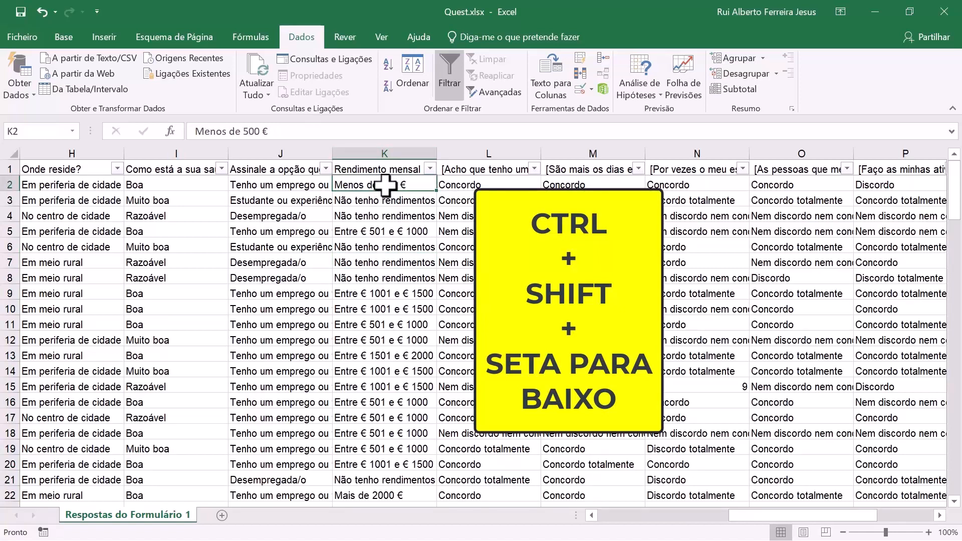
{"action": "key", "text": "ctrl+shift+Down"}
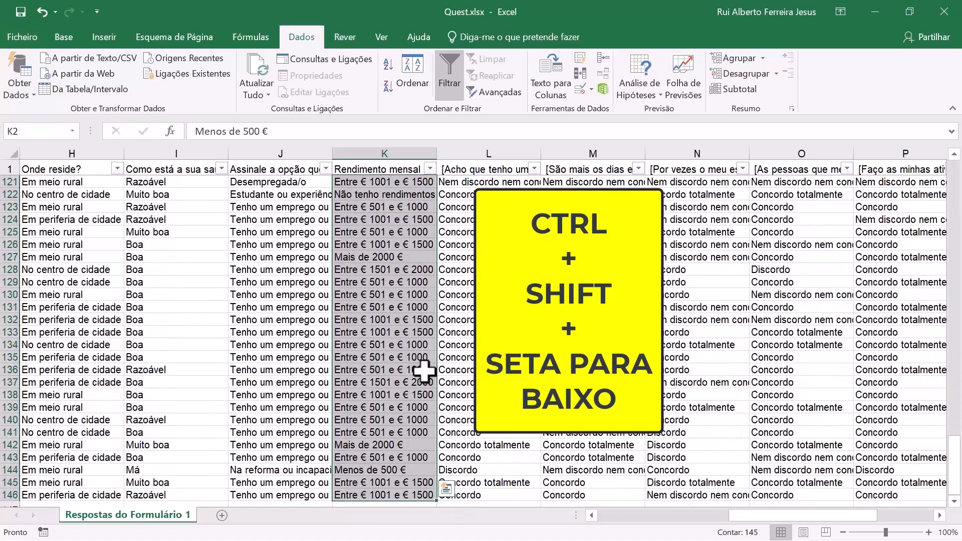
{"action": "scroll", "coordinate": [420, 406], "scroll_direction": "down", "scroll_amount": 1}
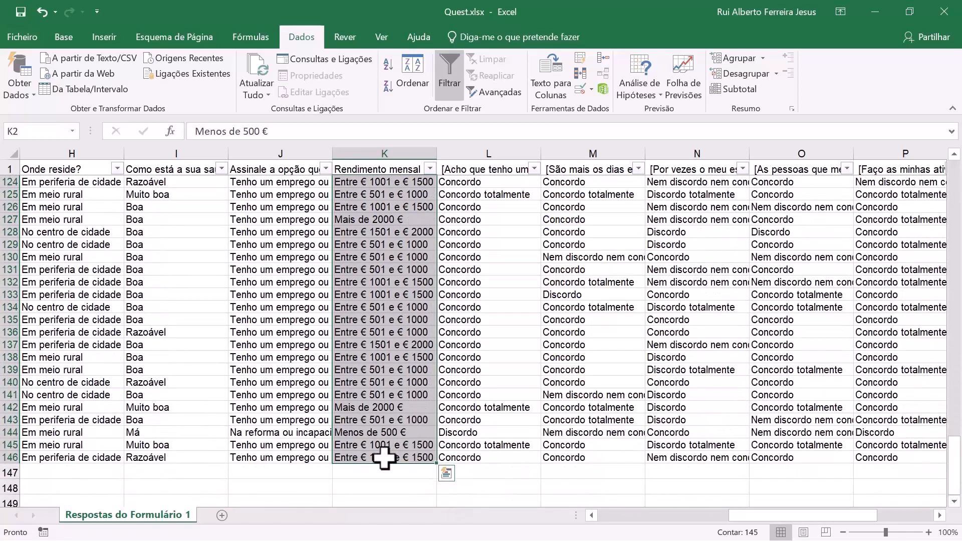
{"action": "scroll", "coordinate": [394, 429], "scroll_direction": "up", "scroll_amount": 11}
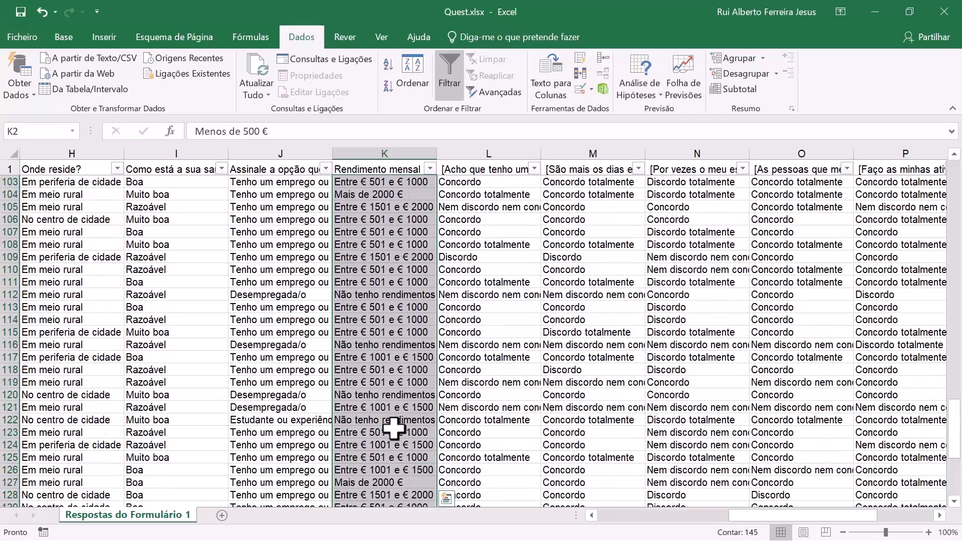
{"action": "scroll", "coordinate": [394, 428], "scroll_direction": "up", "scroll_amount": 20}
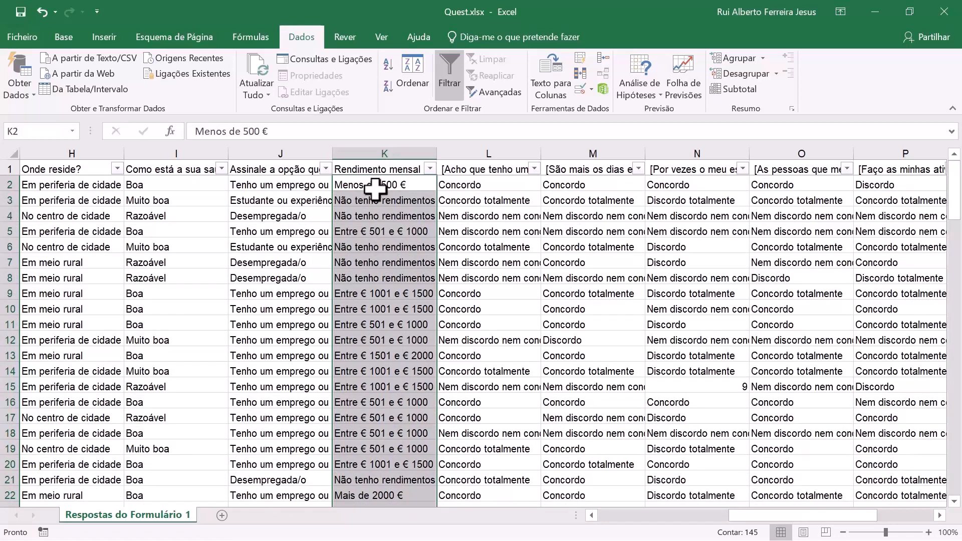
{"action": "left_click", "coordinate": [65, 37]}
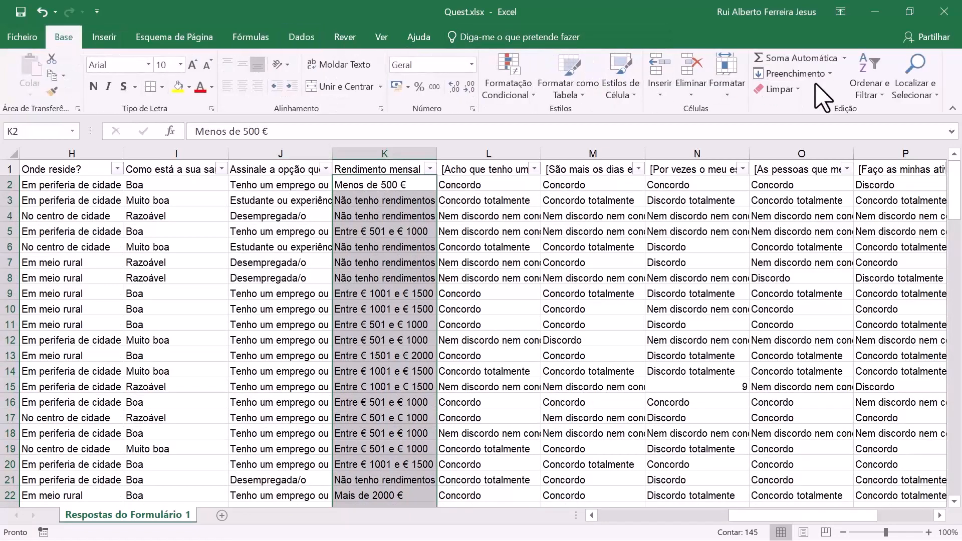
{"action": "left_click", "coordinate": [915, 82]}
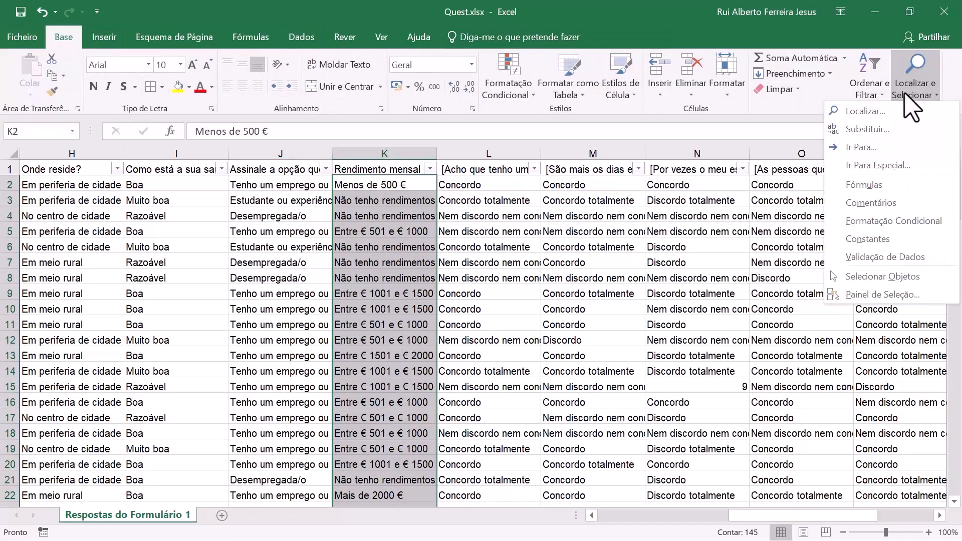
{"action": "left_click", "coordinate": [863, 129]}
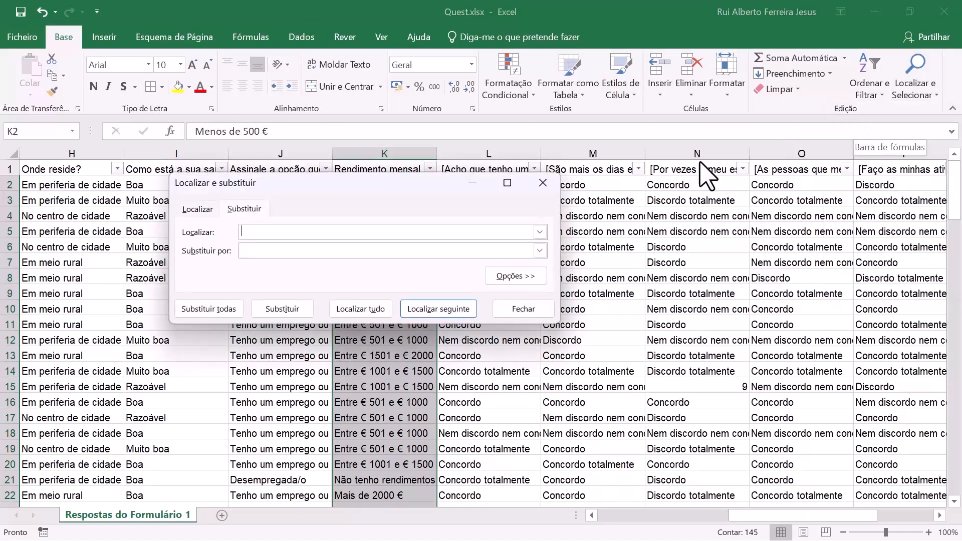
{"action": "left_click_drag", "start_coordinate": [296, 182], "coordinate": [567, 248]}
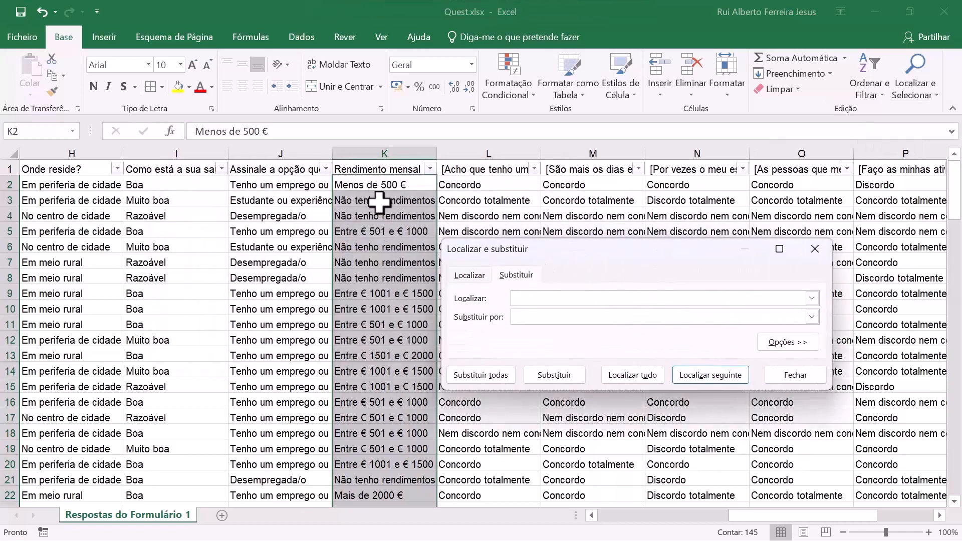
Replace all occurrences of "Não tenho rendimentos" in the selected income responses with 1, copying the search text from the notes file
{"action": "key", "text": "super+Tab"}
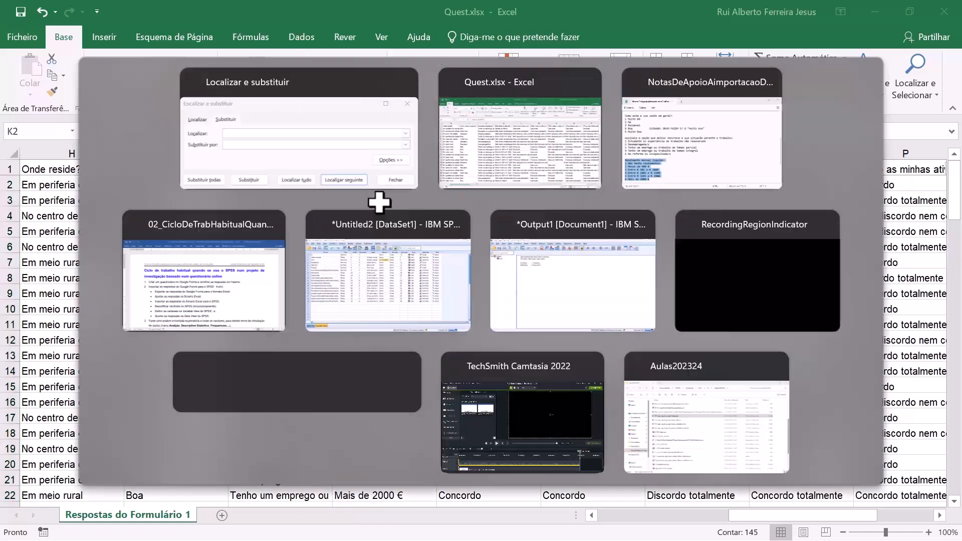
{"action": "left_click", "coordinate": [697, 140]}
{"action": "left_click_drag", "start_coordinate": [188, 343], "coordinate": [317, 346]}
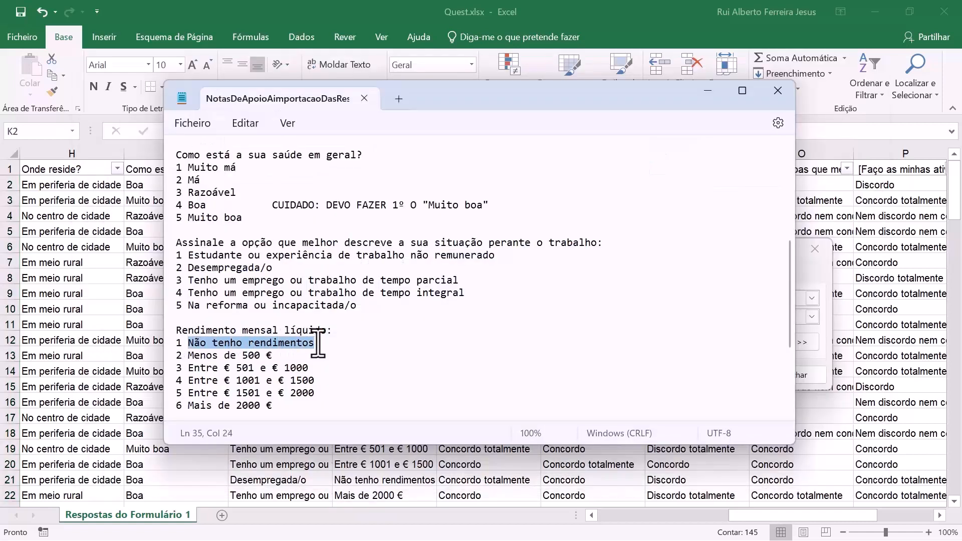
{"action": "key", "text": "ctrl+h"}
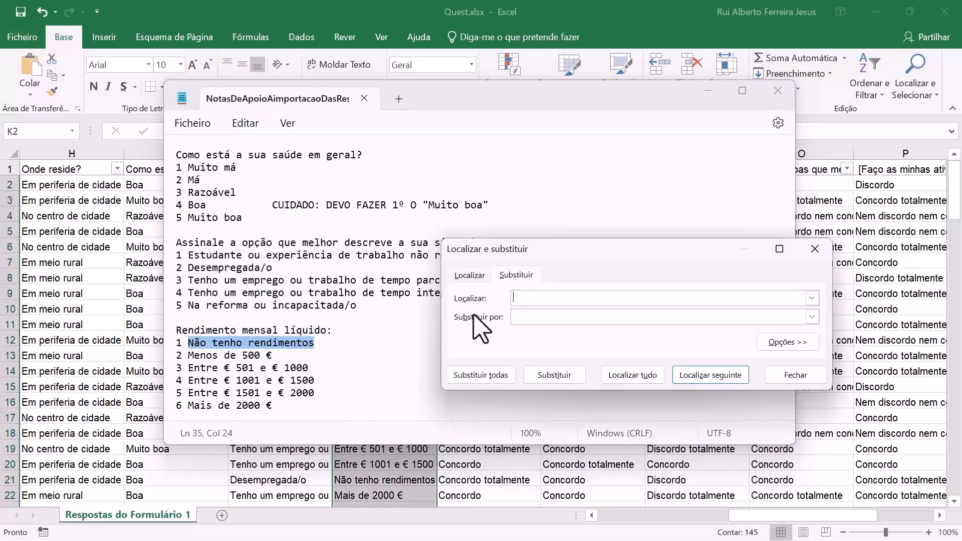
{"action": "left_click", "coordinate": [542, 315]}
{"action": "type", "text": "1"}
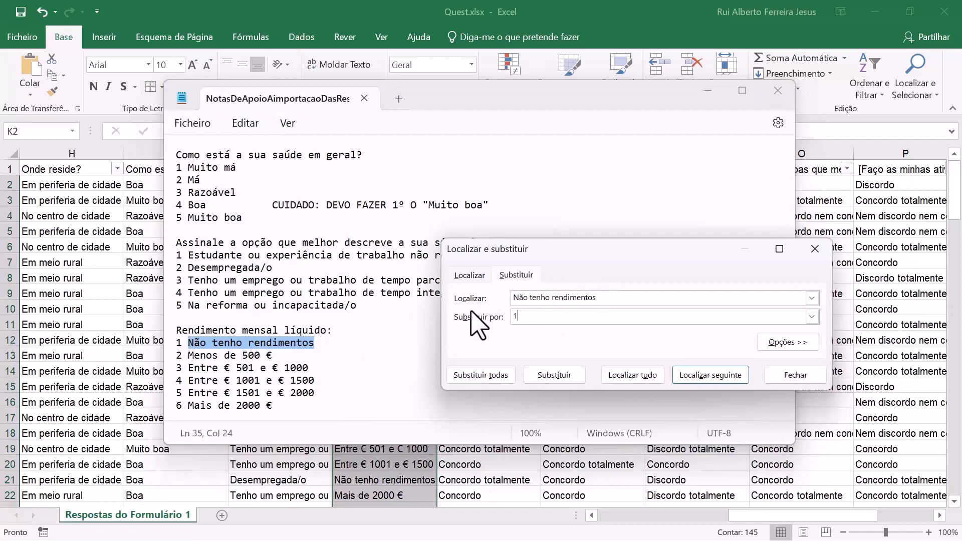
{"action": "left_click", "coordinate": [480, 375]}
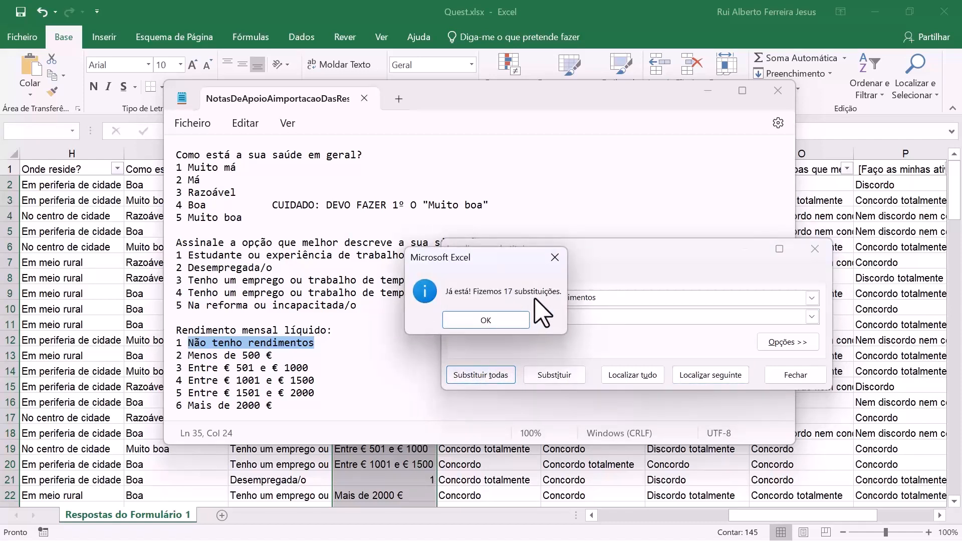
{"action": "left_click", "coordinate": [497, 321]}
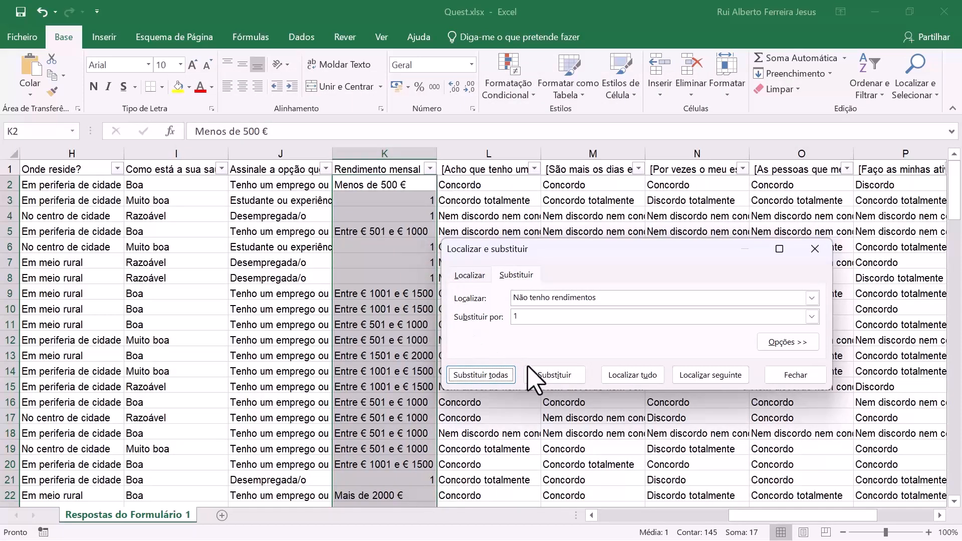
Replace all occurrences of "Menos de 500 €" in the selected income responses with 2
{"action": "left_click", "coordinate": [549, 377]}
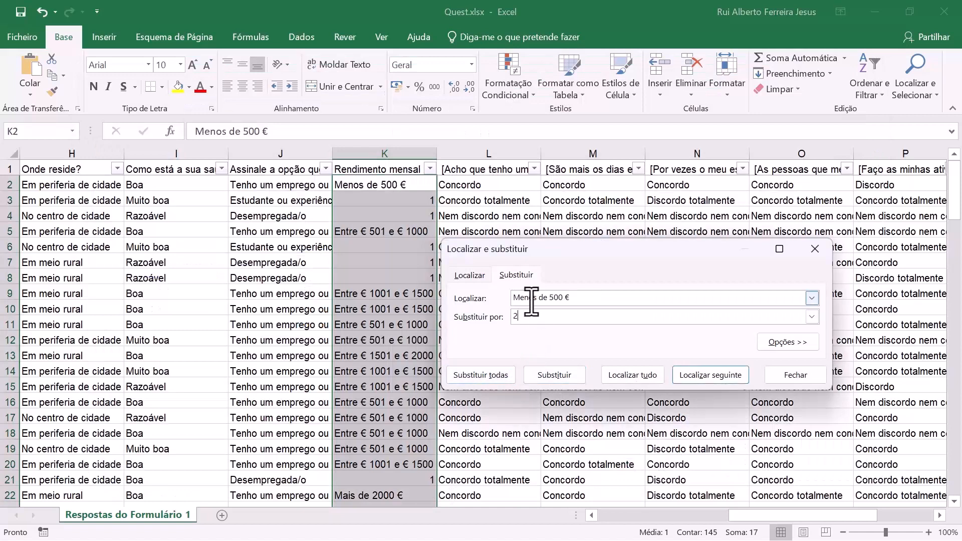
{"action": "left_click", "coordinate": [513, 322]}
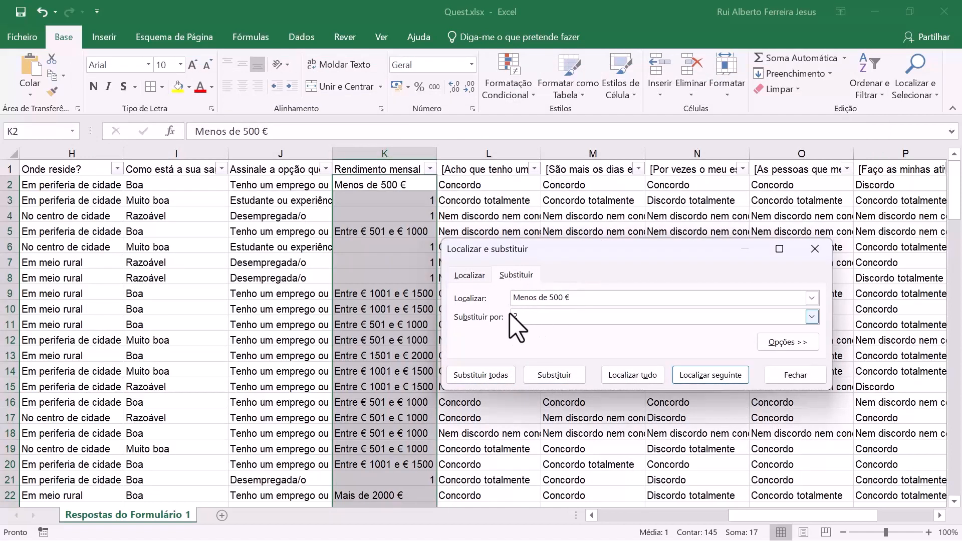
{"action": "left_click", "coordinate": [473, 377]}
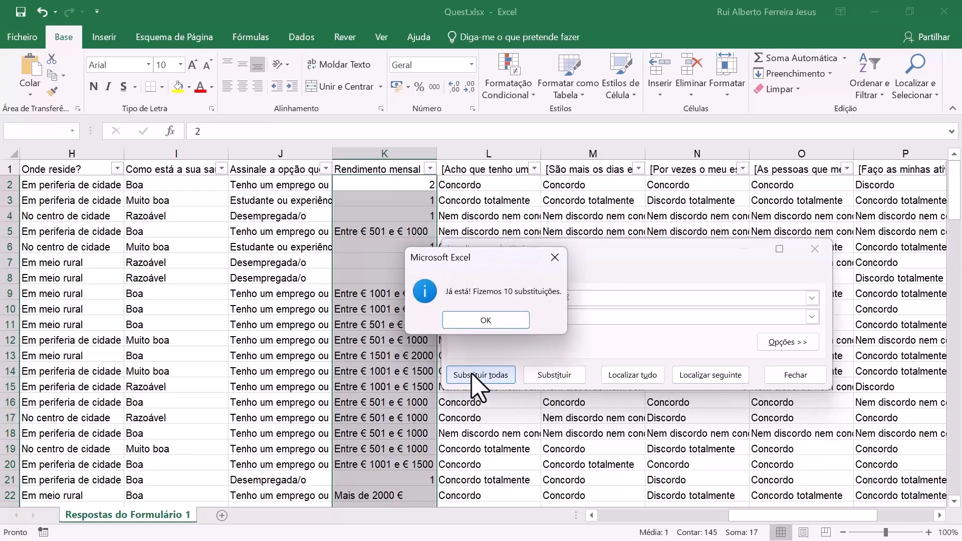
{"action": "left_click", "coordinate": [484, 322]}
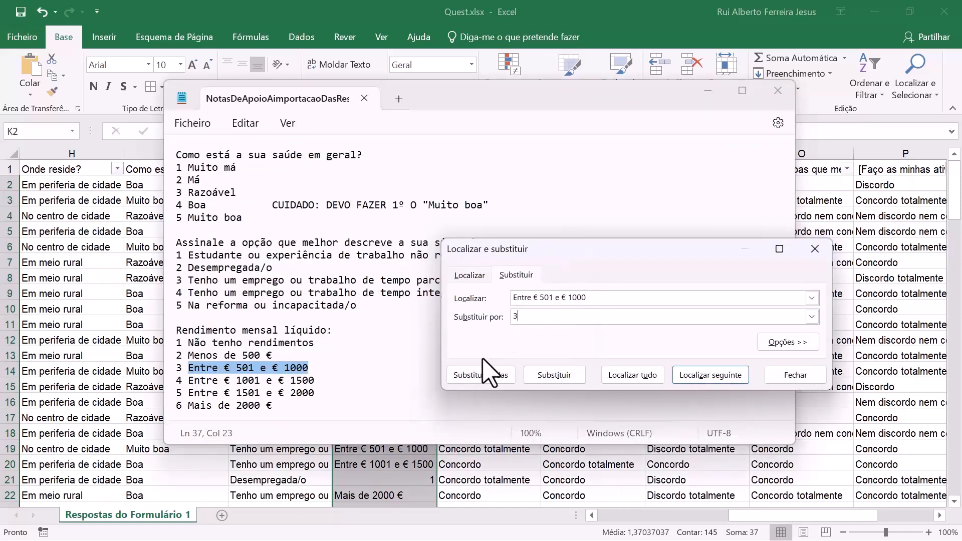
Replace all "Entre € 501 e € 1000" income responses with 3 and all "Entre € 1001 e € 1500" responses with 4
{"action": "left_click", "coordinate": [477, 376]}
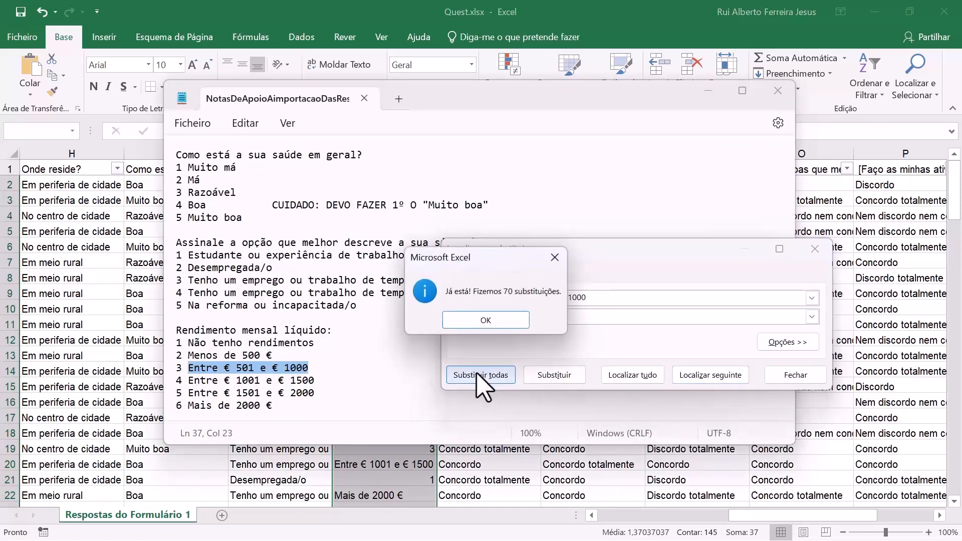
{"action": "left_click", "coordinate": [492, 319]}
{"action": "left_click", "coordinate": [540, 298]}
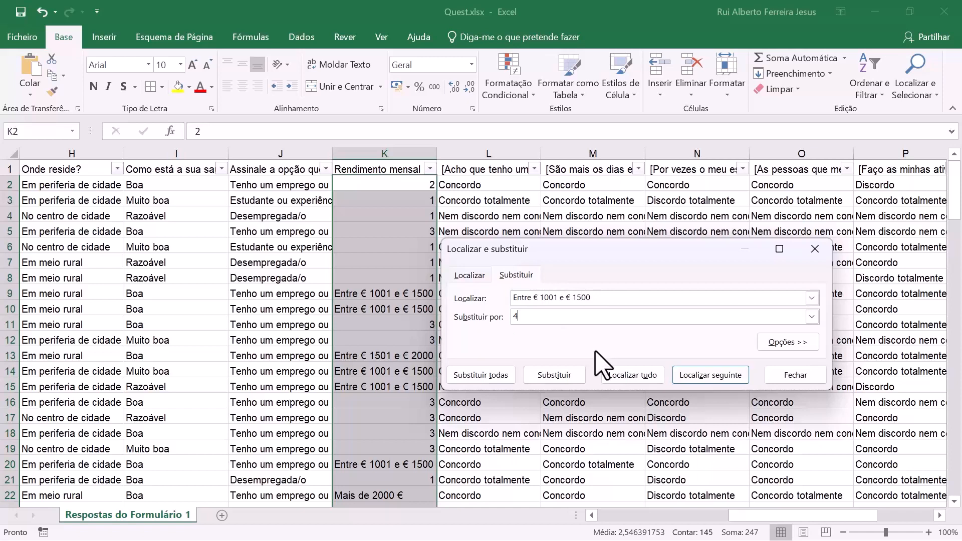
{"action": "left_click", "coordinate": [481, 375]}
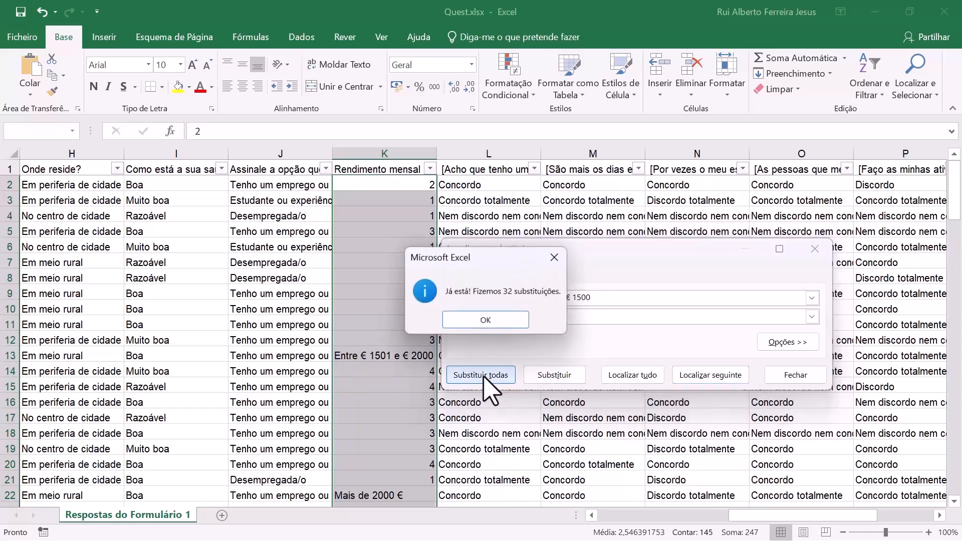
Replace all "Entre € 1501 e € 2000" income responses with 5 and all "Mais de 2000 €" responses with 6, closing Find and Replace
{"action": "left_click", "coordinate": [486, 321]}
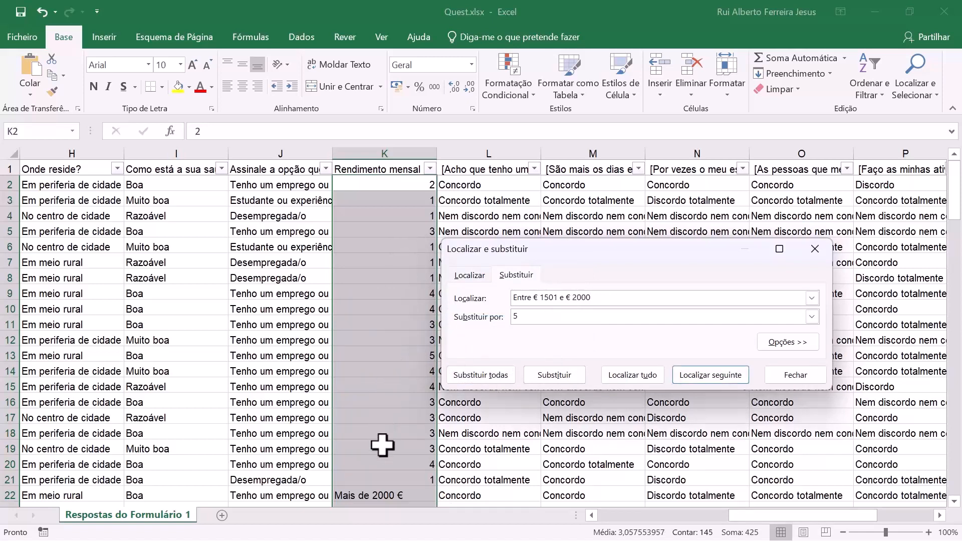
{"action": "left_click_drag", "start_coordinate": [602, 297], "coordinate": [546, 300]}
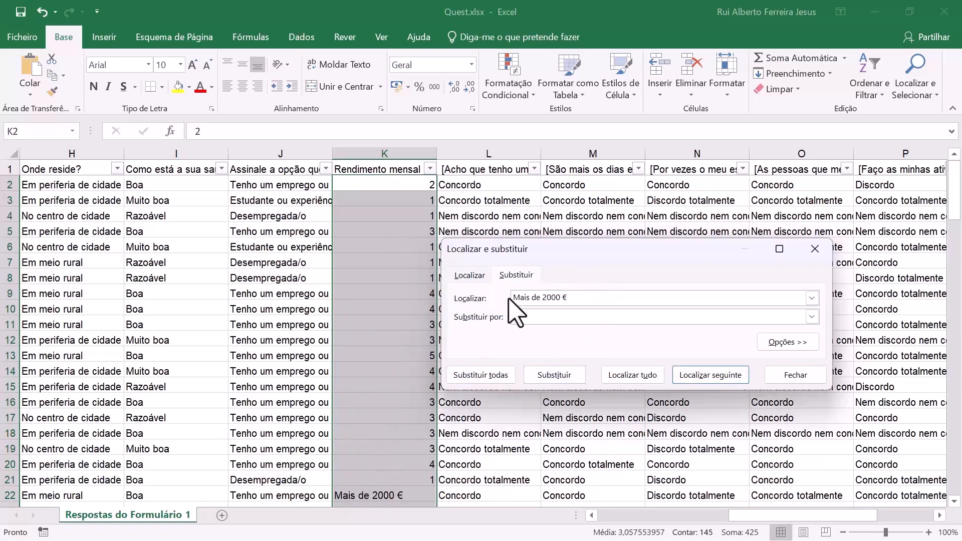
{"action": "left_click", "coordinate": [517, 317]}
{"action": "type", "text": "5"}
{"action": "left_click", "coordinate": [484, 376]}
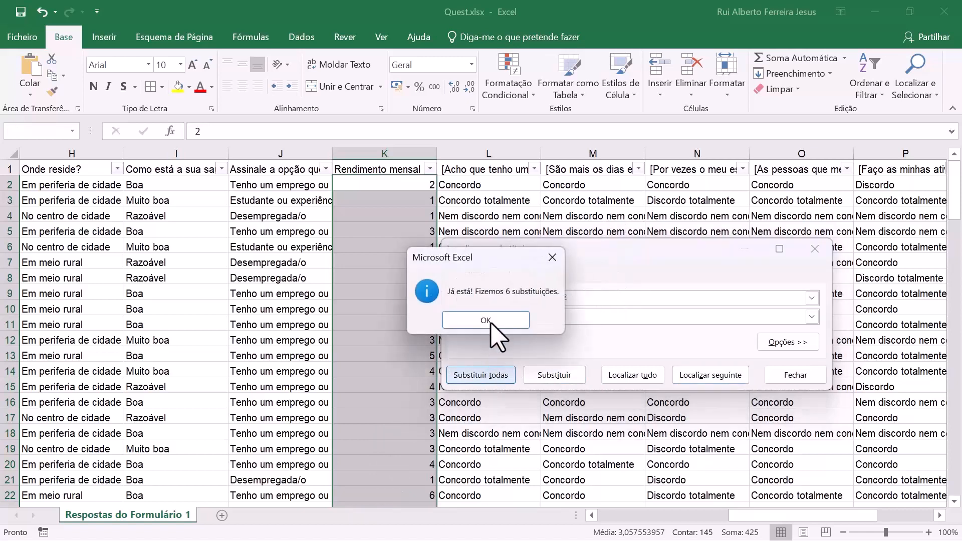
{"action": "left_click", "coordinate": [491, 323]}
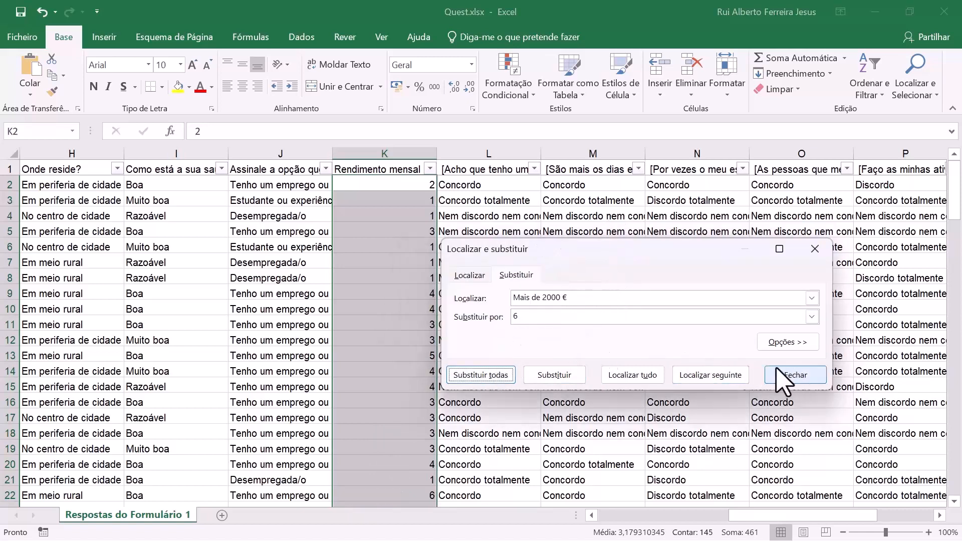
{"action": "left_click", "coordinate": [776, 369]}
{"action": "left_click", "coordinate": [394, 183]}
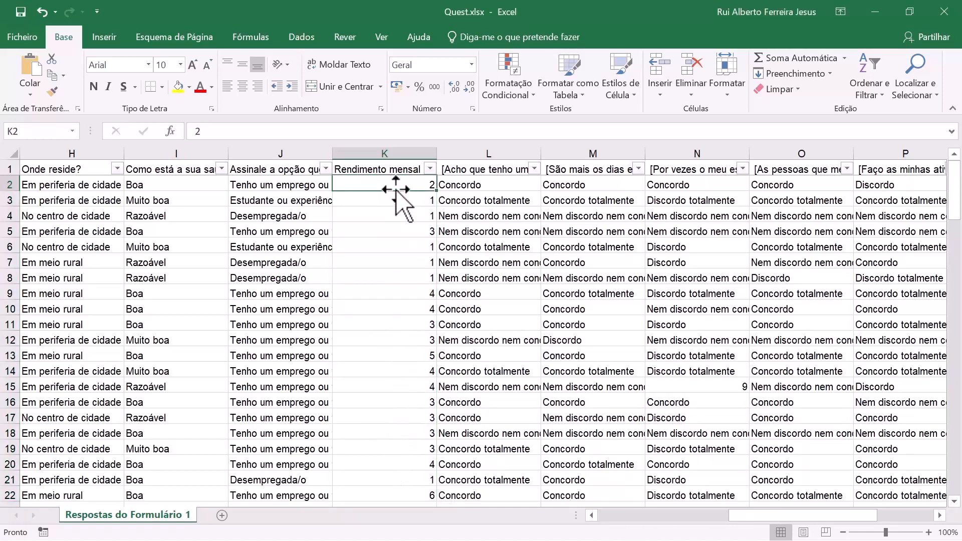
Switch to the SPSS Data Editor and view the value labels defined for the variable sexo
{"action": "key", "text": "alt+Tab"}
{"action": "key", "text": "alt+Tab"}
{"action": "key", "text": "alt+Tab"}
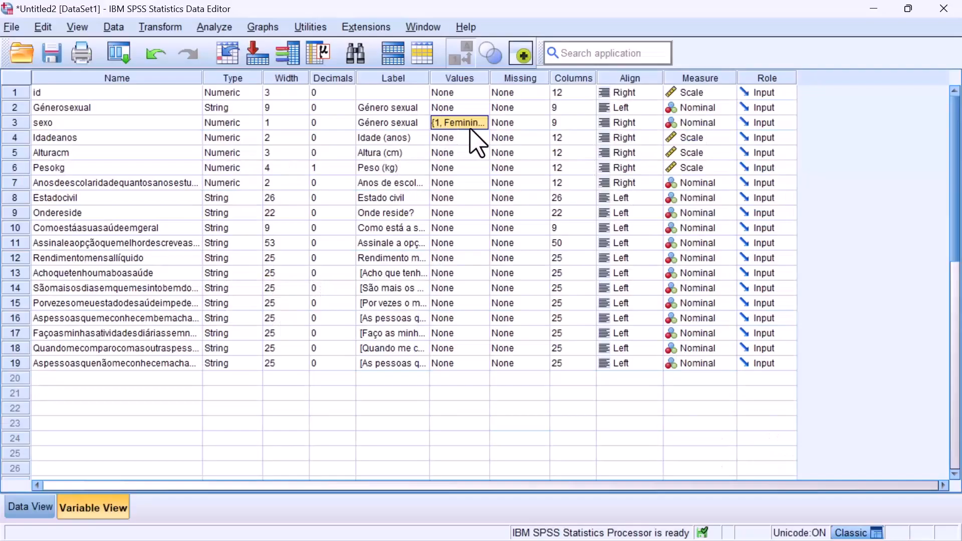
{"action": "left_click", "coordinate": [483, 123]}
{"action": "left_click", "coordinate": [484, 122]}
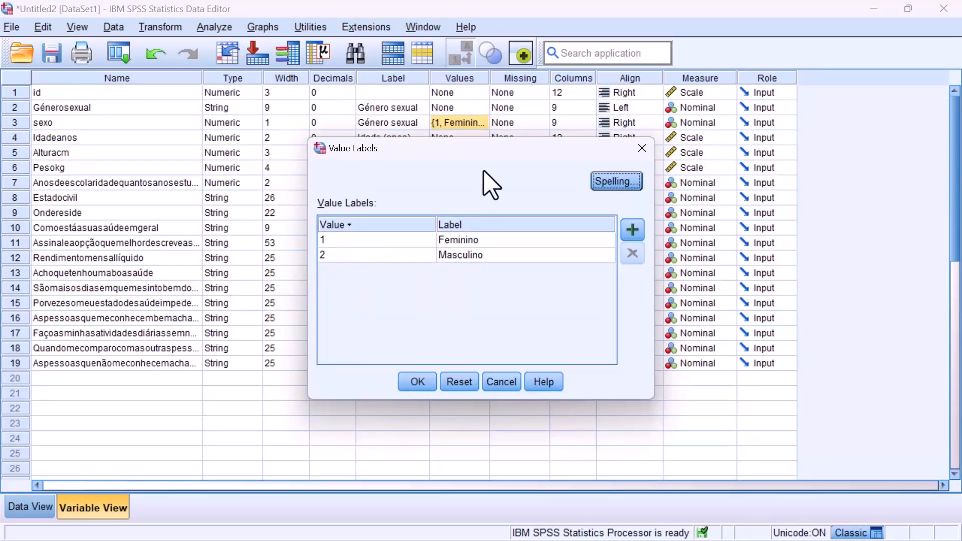
{"action": "key", "text": "Escape"}
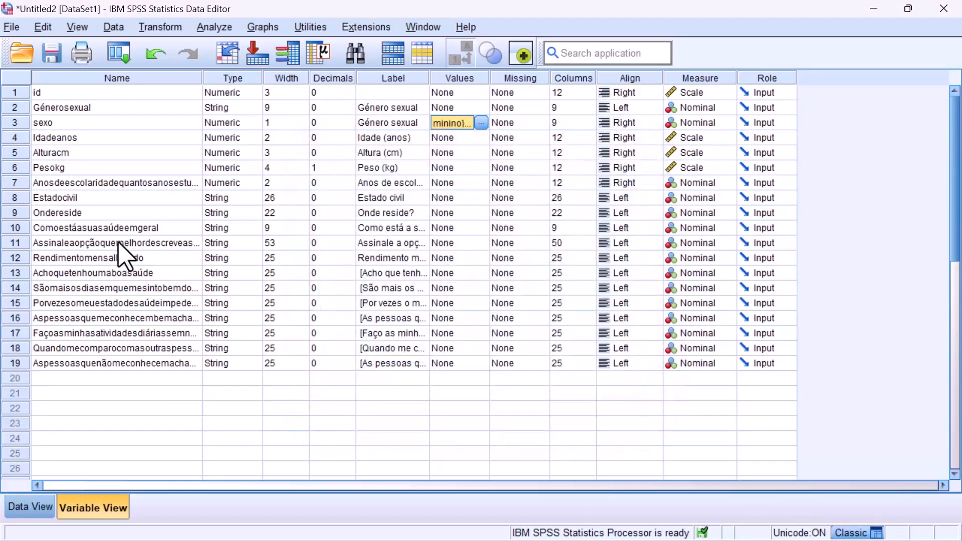
{"action": "left_click", "coordinate": [471, 258]}
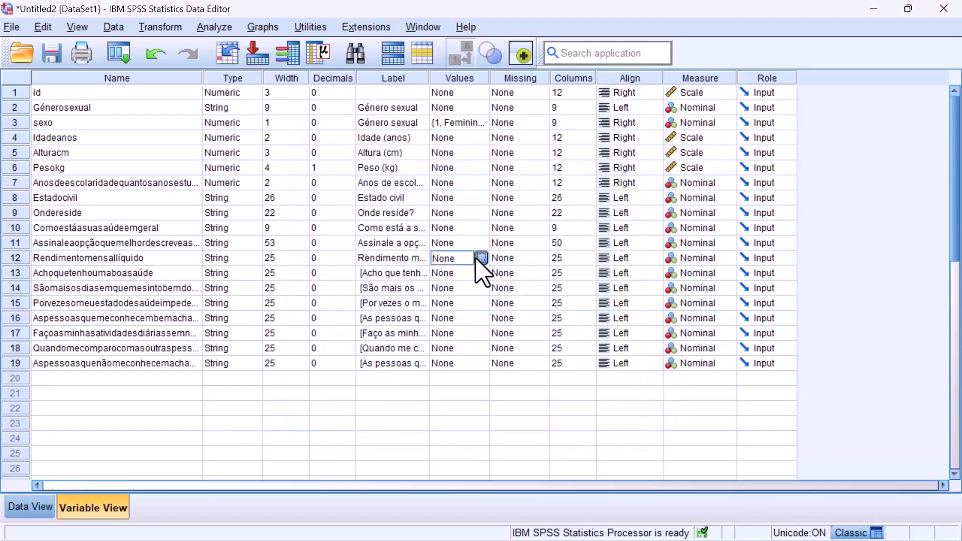
{"action": "left_click", "coordinate": [482, 258]}
{"action": "left_click", "coordinate": [632, 230]}
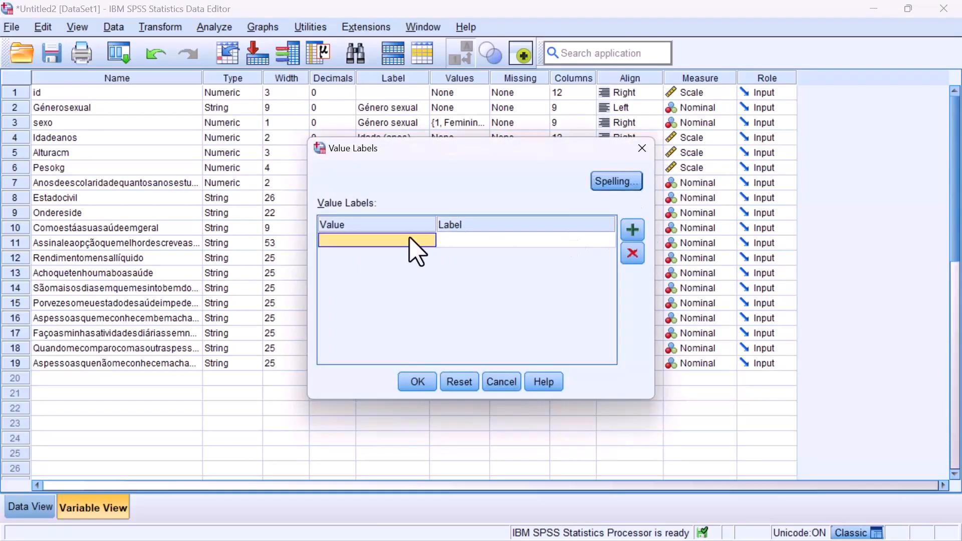
{"action": "type", "text": "1"}
{"action": "key", "text": "Tab"}
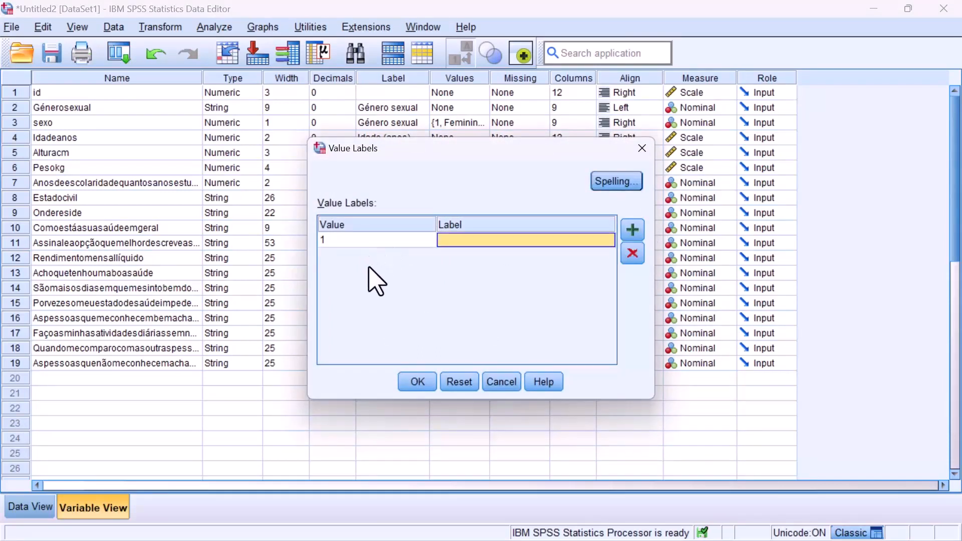
{"action": "left_click", "coordinate": [503, 382]}
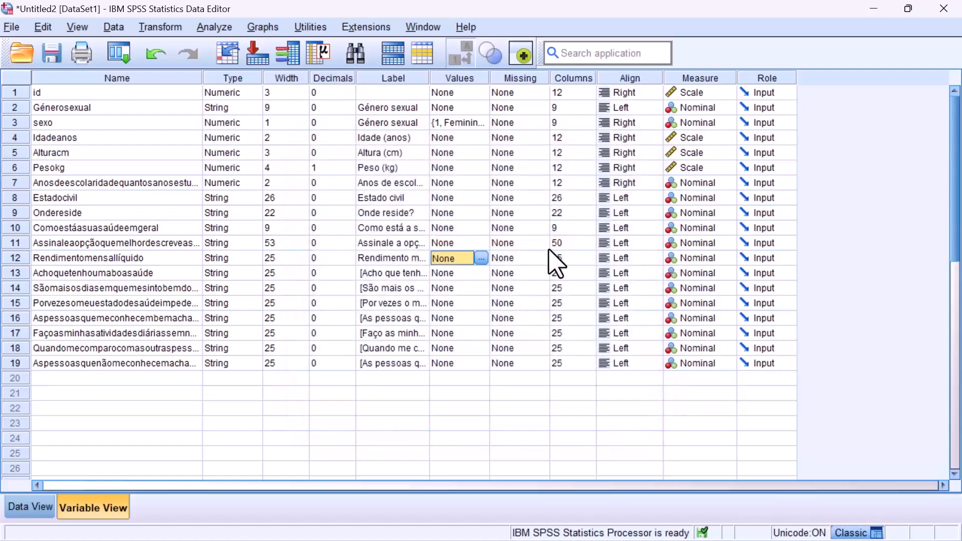
Switch to Quest.xlsx in Excel and review the text responses in the agreement-scale columns L to N and in Género sexual
{"action": "key", "text": "alt+Tab"}
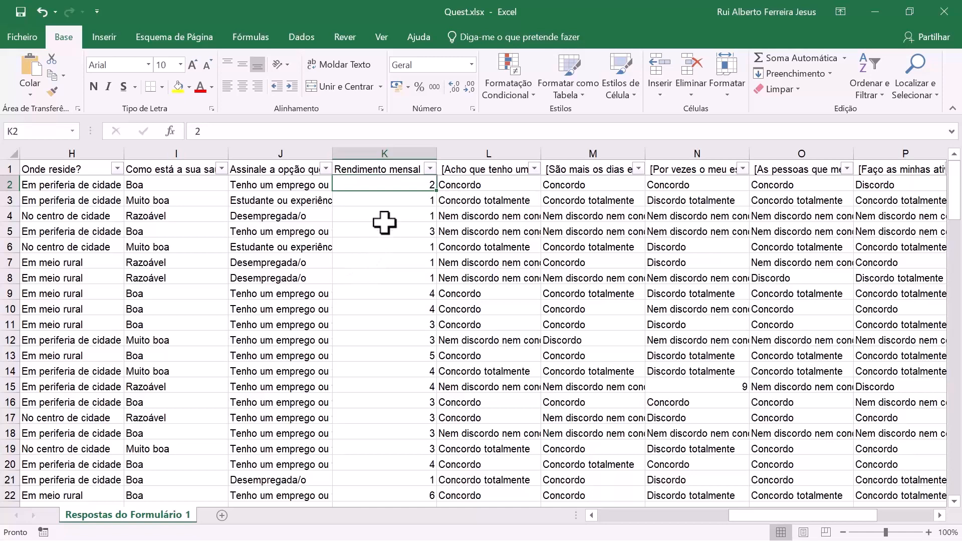
{"action": "left_click_drag", "start_coordinate": [476, 186], "coordinate": [485, 366]}
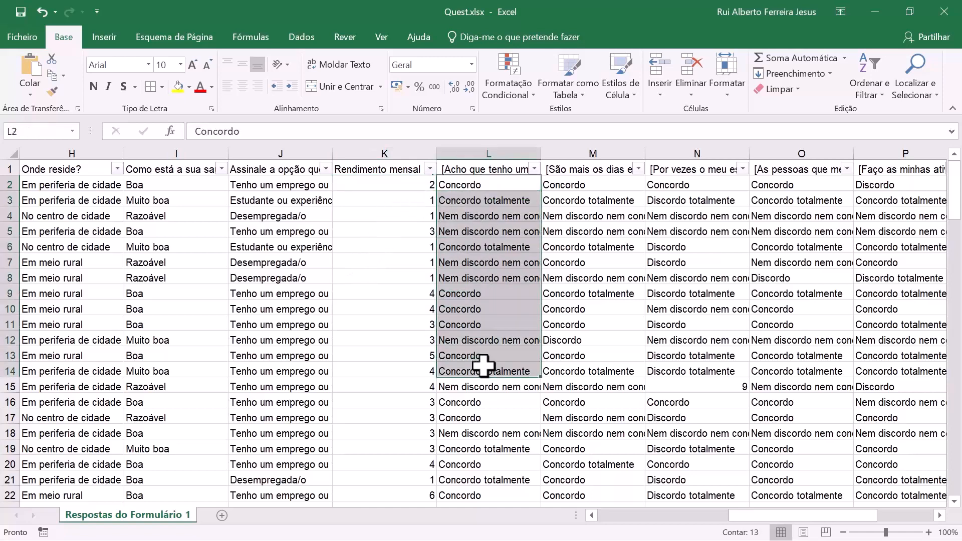
{"action": "left_click_drag", "start_coordinate": [587, 215], "coordinate": [596, 309]}
{"action": "left_click_drag", "start_coordinate": [705, 246], "coordinate": [711, 317]}
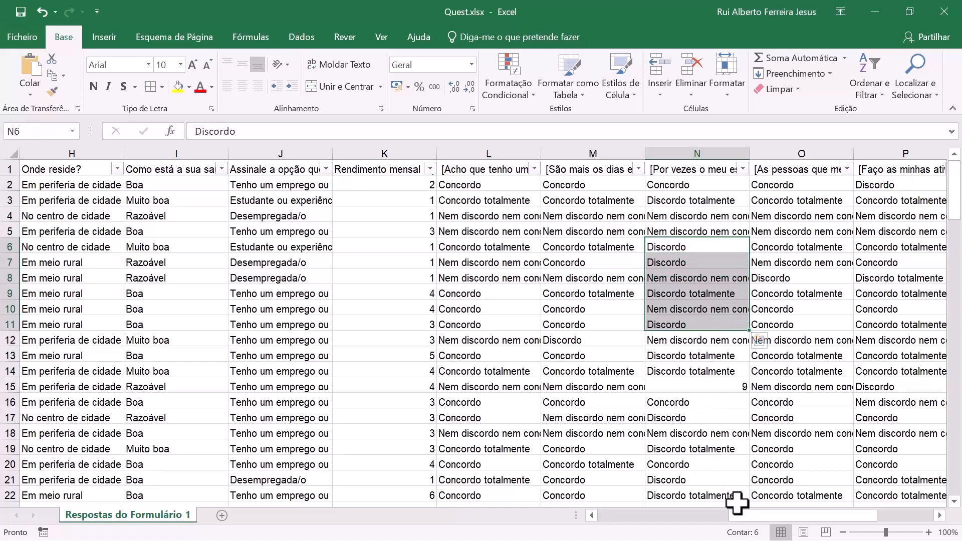
{"action": "left_click_drag", "start_coordinate": [737, 515], "coordinate": [604, 522]}
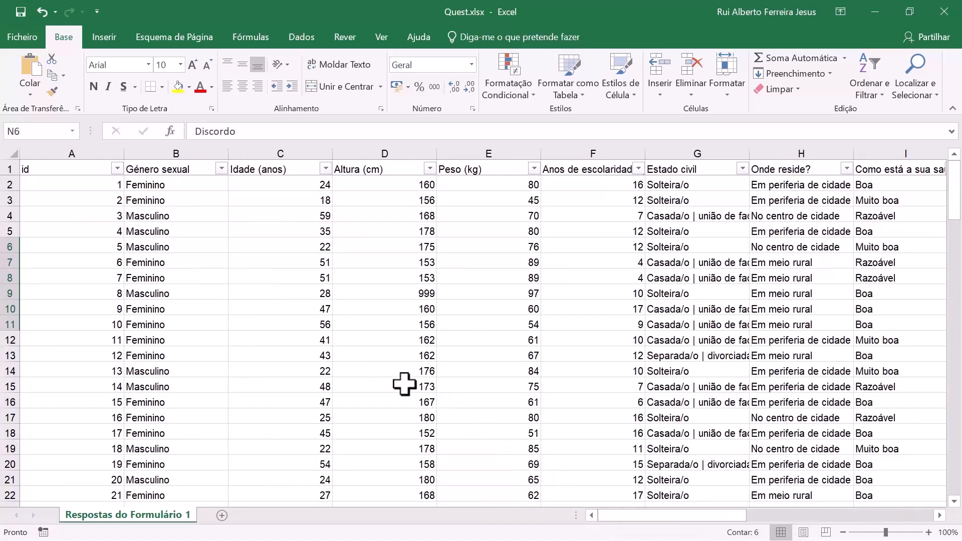
{"action": "left_click_drag", "start_coordinate": [176, 182], "coordinate": [176, 300]}
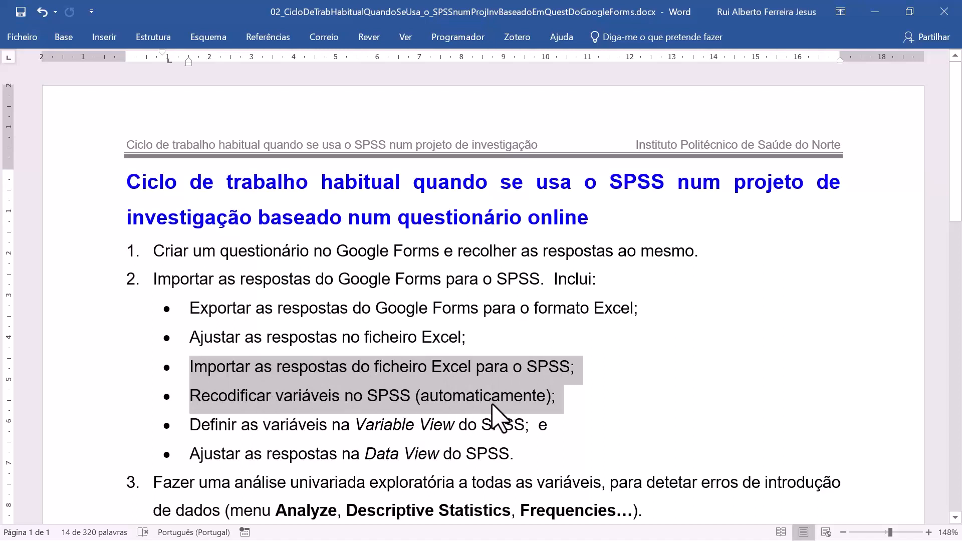
Switch to 08_resps_quest_google_forms_trabalhado.xlsx and review the Género sexual responses and the numeric columns from Idade to Anos de escolaridade
{"action": "key", "text": "alt+Tab"}
{"action": "key", "text": "alt+Tab"}
{"action": "key", "text": "alt+Tab"}
{"action": "key", "text": "alt+Tab"}
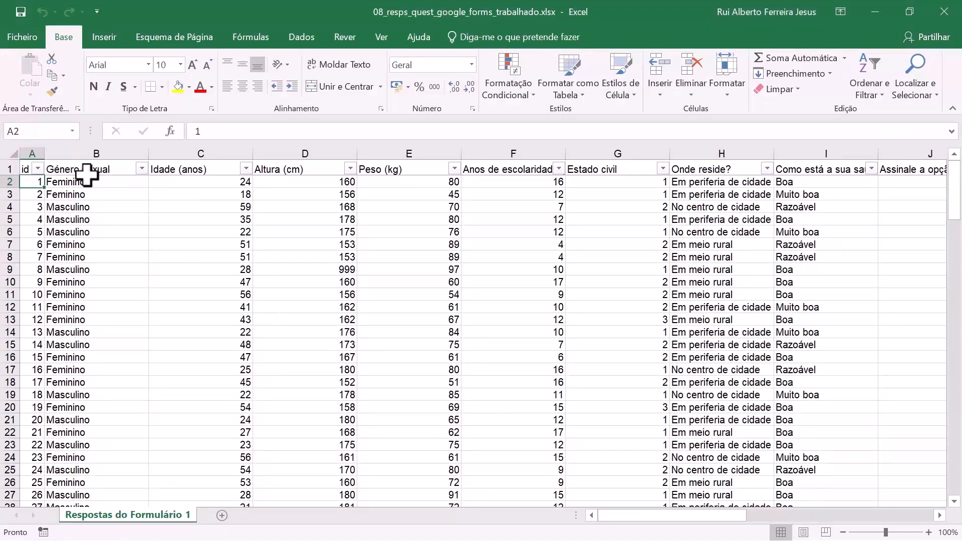
{"action": "left_click_drag", "start_coordinate": [94, 185], "coordinate": [102, 353]}
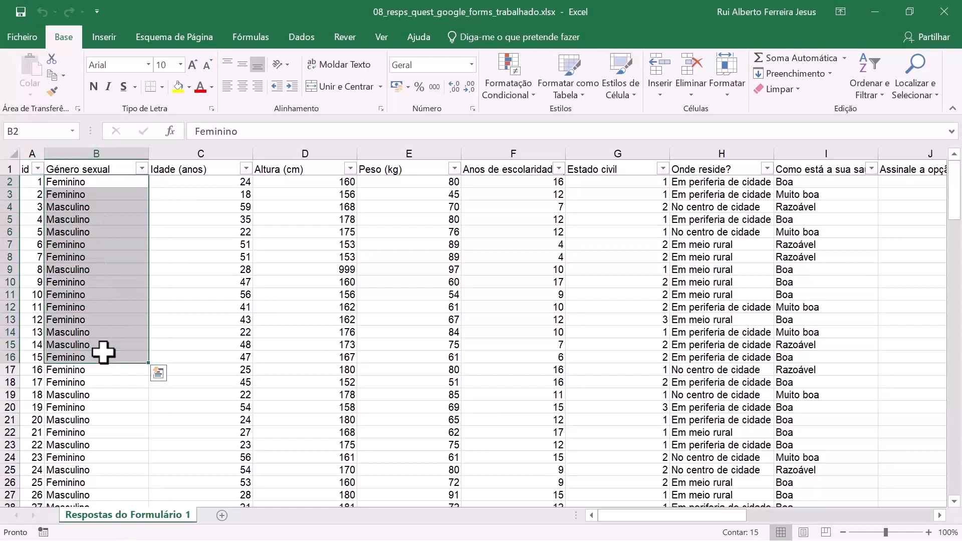
{"action": "left_click_drag", "start_coordinate": [216, 182], "coordinate": [490, 319]}
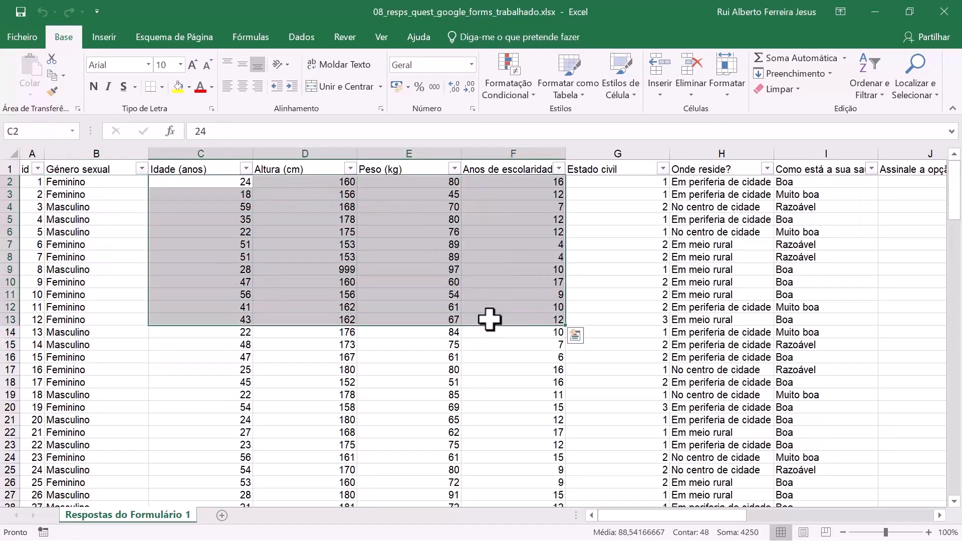
Check the Estado civil codes against the notes file and the distinct values in the column's filter list
{"action": "left_click", "coordinate": [621, 190]}
{"action": "left_click_drag", "start_coordinate": [625, 181], "coordinate": [627, 355]}
{"action": "key", "text": "alt+Tab"}
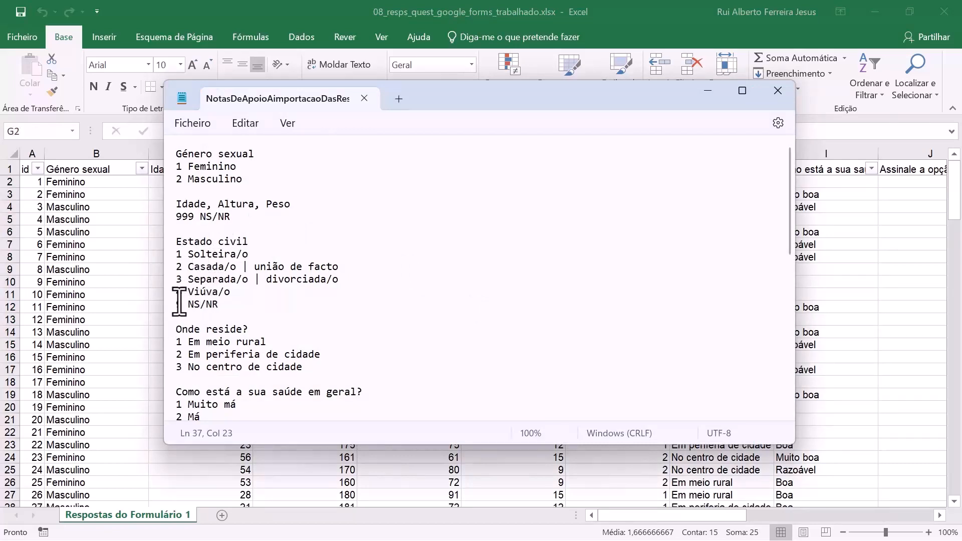
{"action": "key", "text": "alt+Tab"}
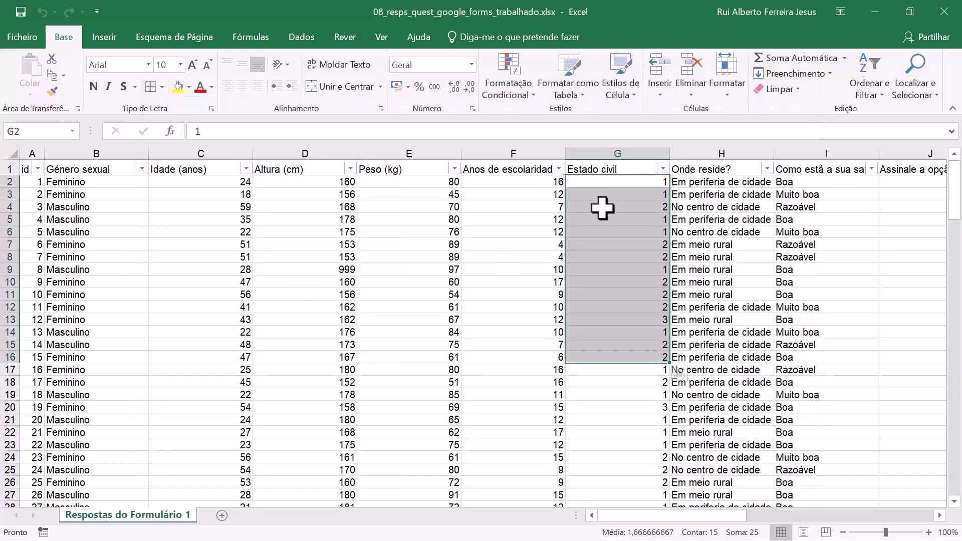
{"action": "left_click", "coordinate": [663, 169]}
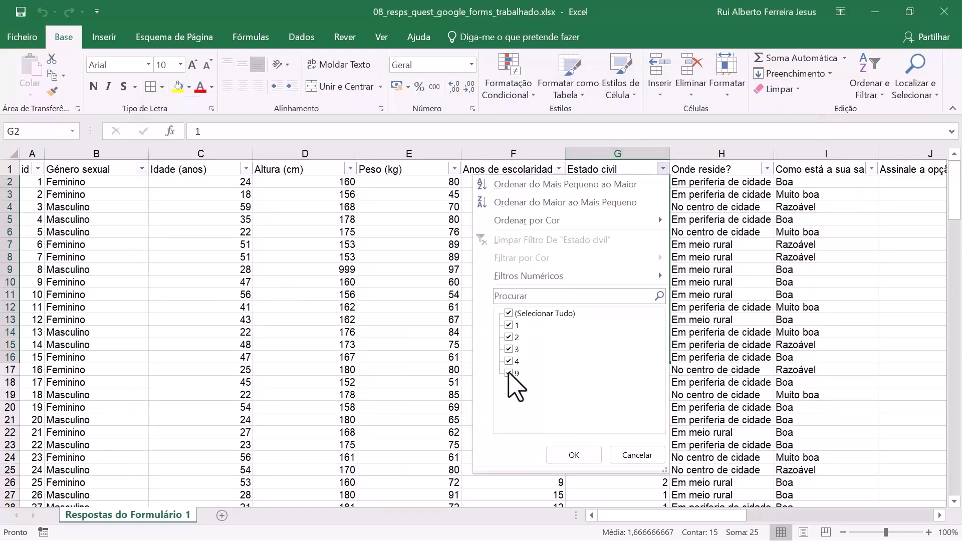
{"action": "key", "text": "Escape"}
Examine the coding scheme for the Onde reside? responses in the notes file
{"action": "left_click", "coordinate": [692, 183]}
{"action": "key", "text": "alt+Tab"}
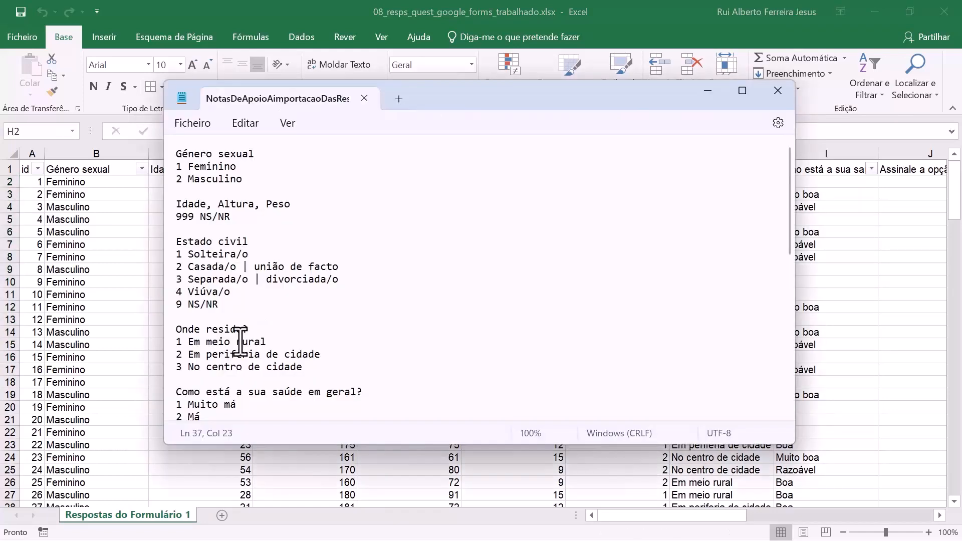
{"action": "left_click", "coordinate": [312, 368]}
{"action": "left_click_drag", "start_coordinate": [303, 367], "coordinate": [171, 344]}
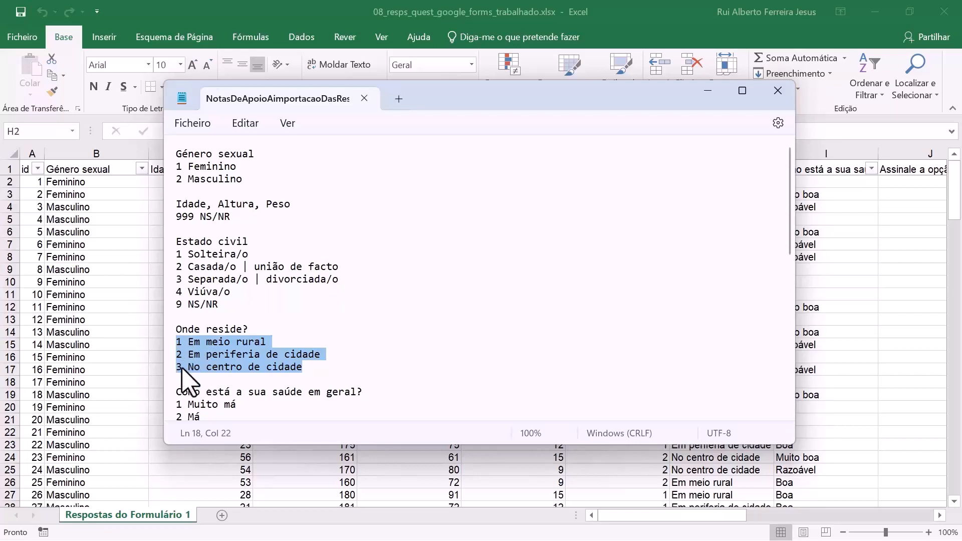
{"action": "key", "text": "alt+Tab"}
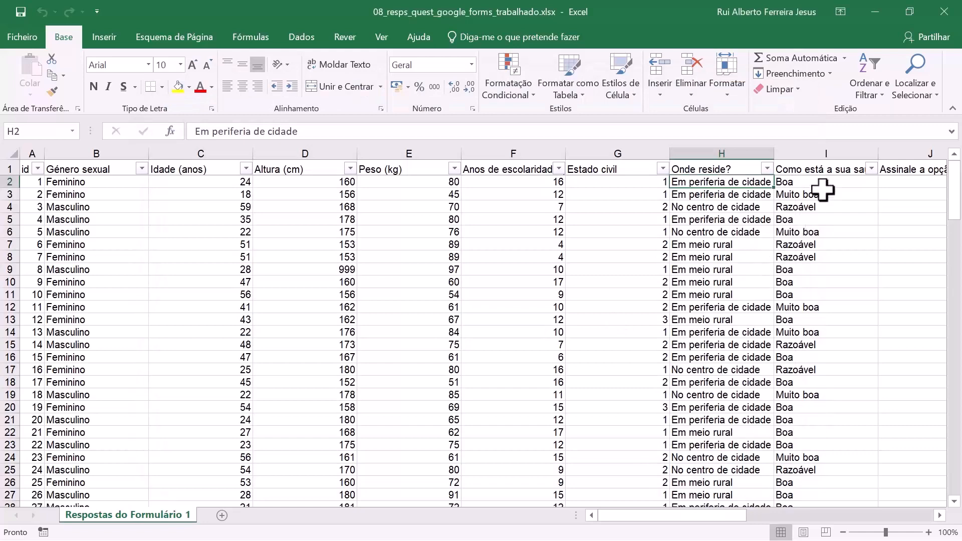
Compare the coding scheme for Como está a sua saúde em geral? in the notes file with the distinct responses in column I
{"action": "left_click_drag", "start_coordinate": [823, 181], "coordinate": [840, 270]}
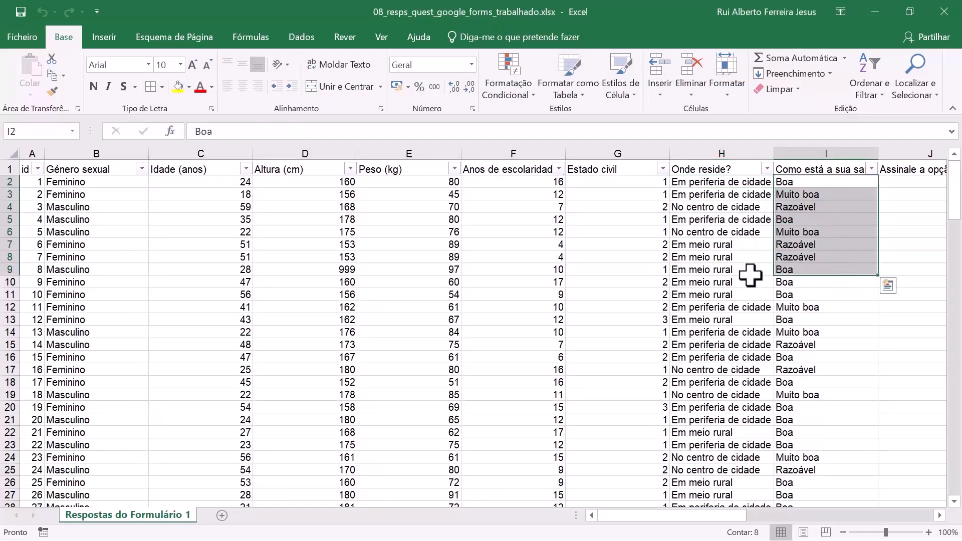
{"action": "key", "text": "alt+Tab"}
{"action": "scroll", "coordinate": [396, 301], "scroll_direction": "down", "scroll_amount": 2}
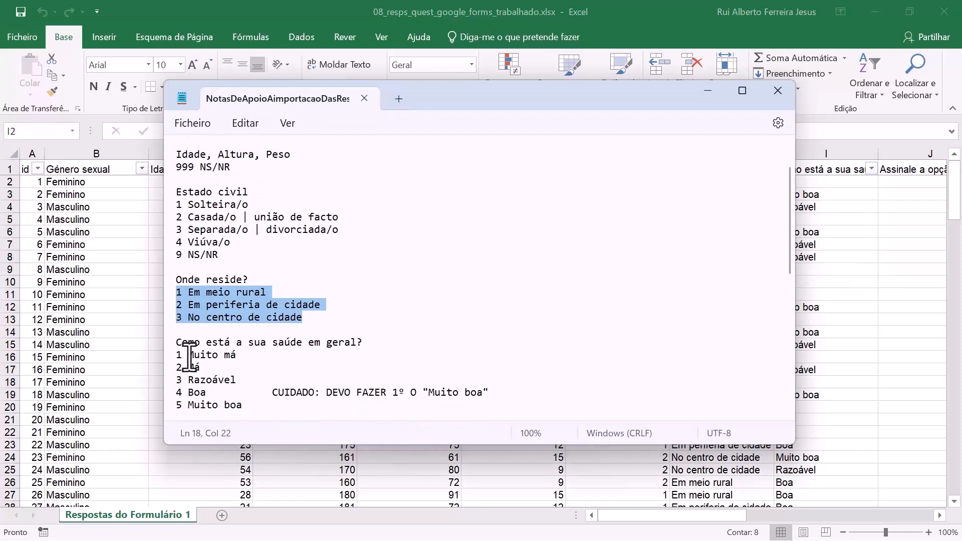
{"action": "left_click_drag", "start_coordinate": [220, 342], "coordinate": [381, 343]}
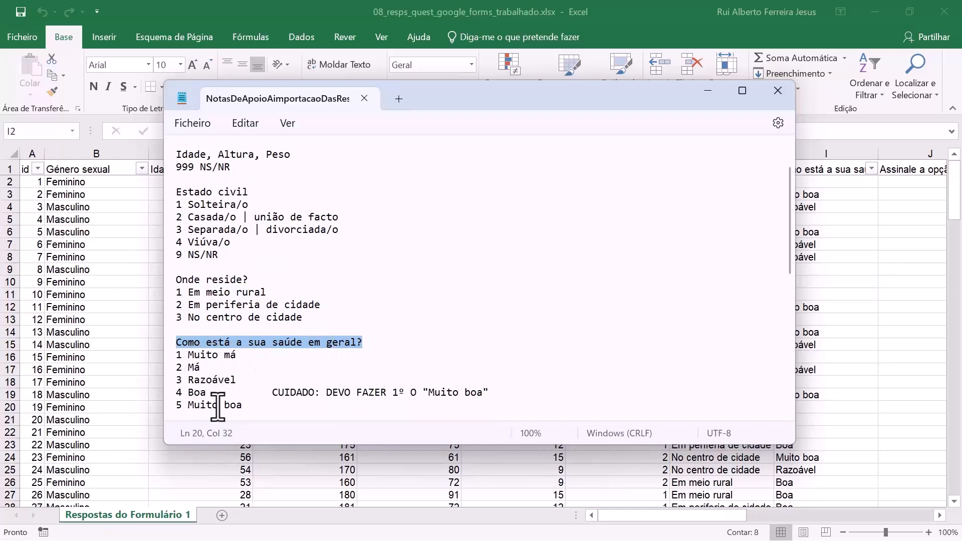
{"action": "key", "text": "alt+Tab"}
{"action": "left_click", "coordinate": [833, 183]}
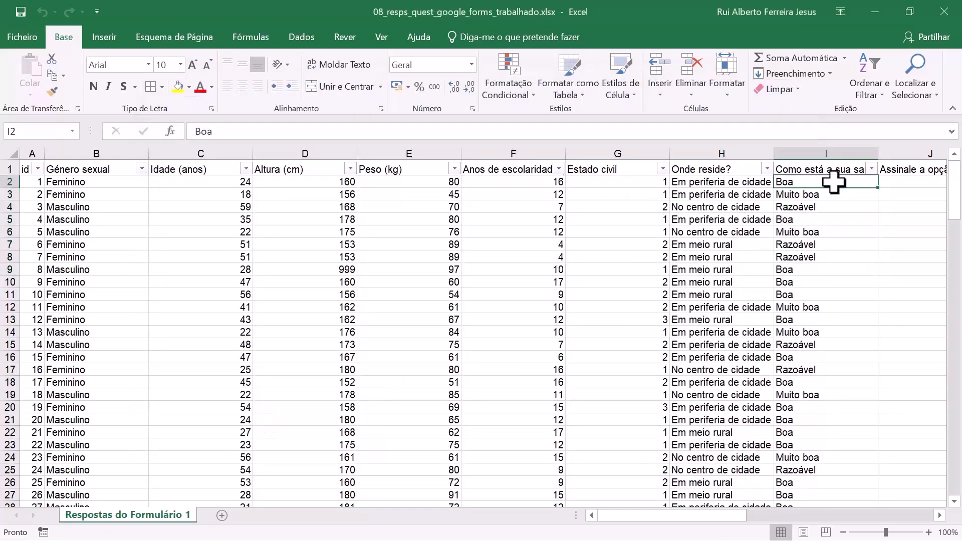
{"action": "left_click", "coordinate": [873, 169]}
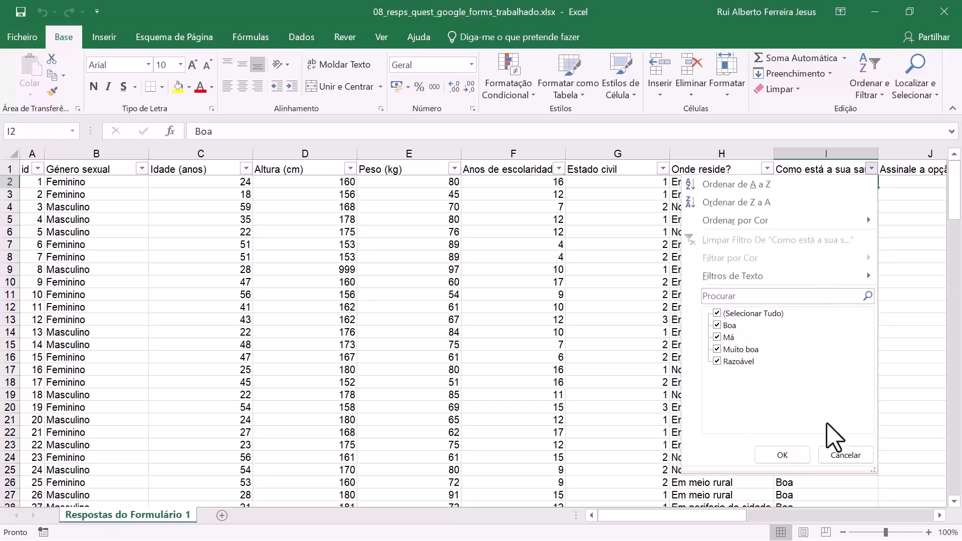
{"action": "left_click", "coordinate": [846, 455]}
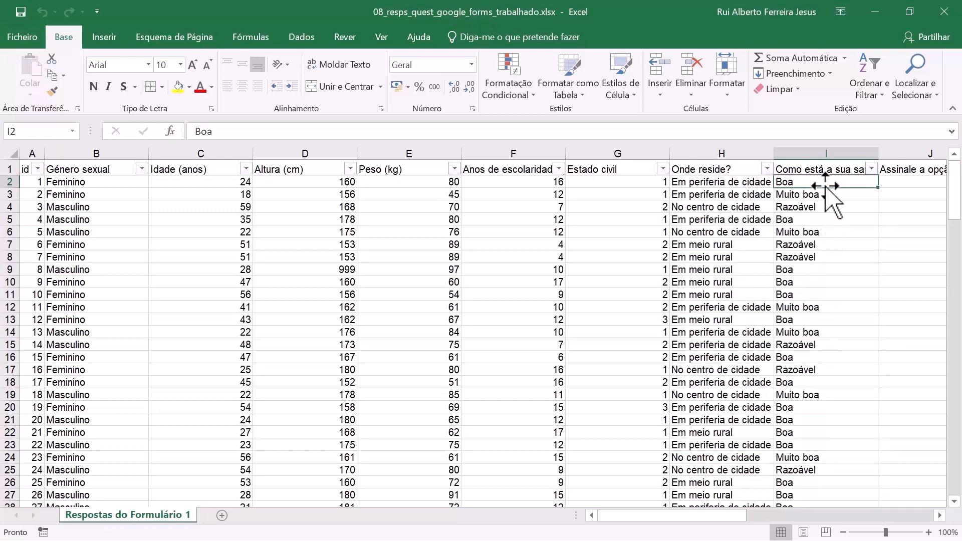
Replace every Má with 2 in the Como está a sua saúde em geral? responses from I2 down to the last row
{"action": "key", "text": "ctrl+shift+Down"}
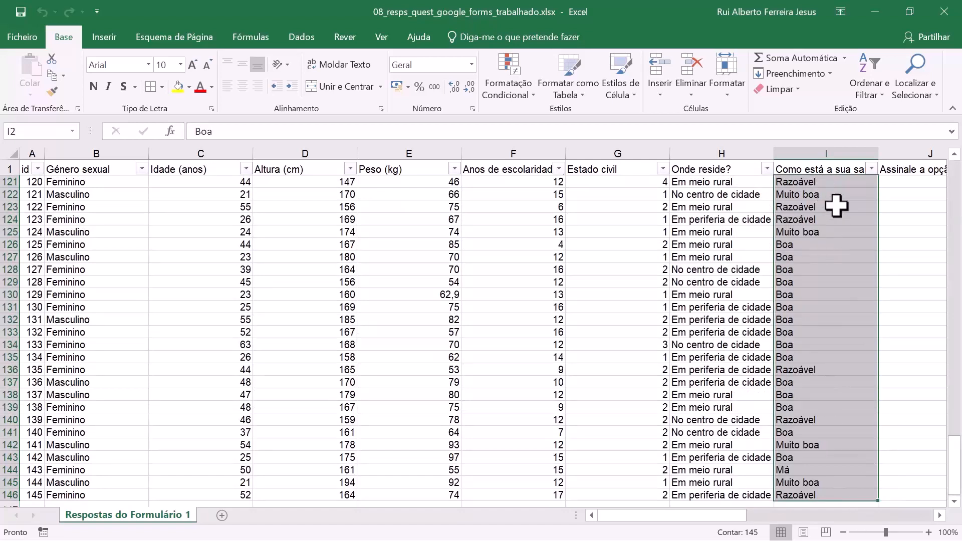
{"action": "left_click", "coordinate": [917, 76]}
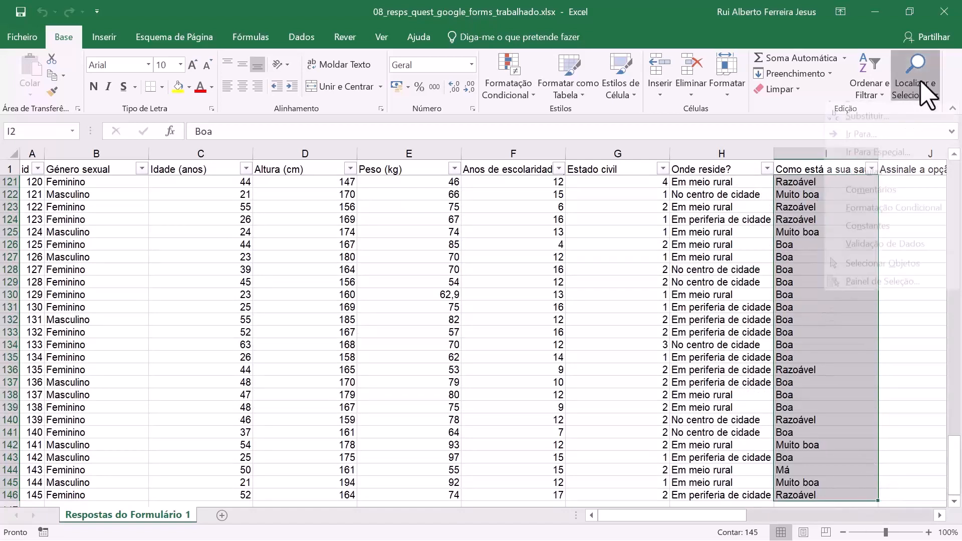
{"action": "left_click", "coordinate": [872, 130]}
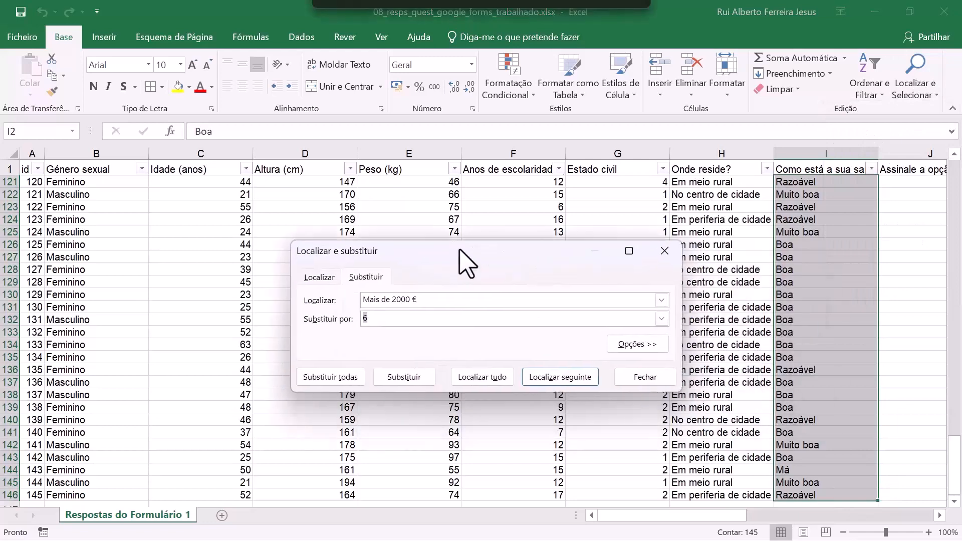
{"action": "key", "text": "alt+Tab"}
{"action": "key", "text": "alt+Tab"}
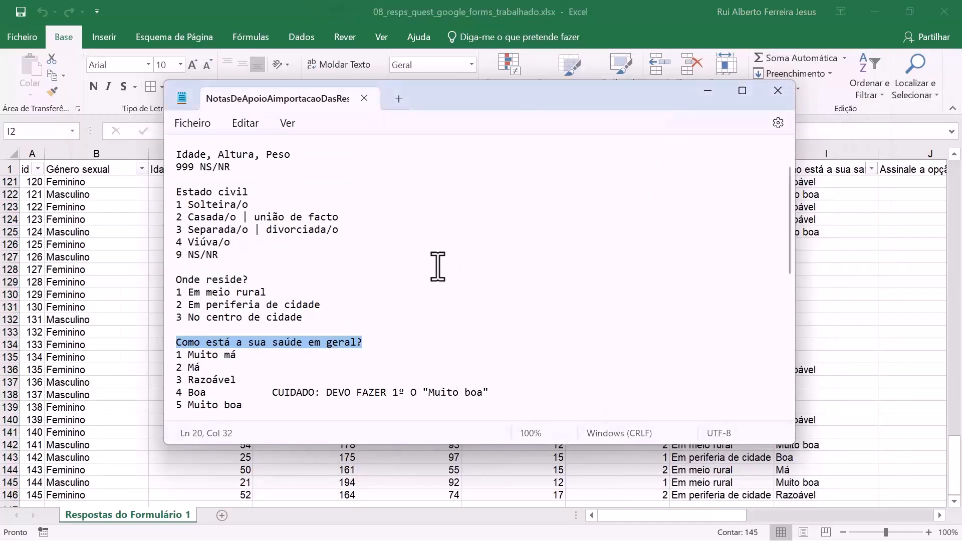
{"action": "left_click", "coordinate": [257, 352]}
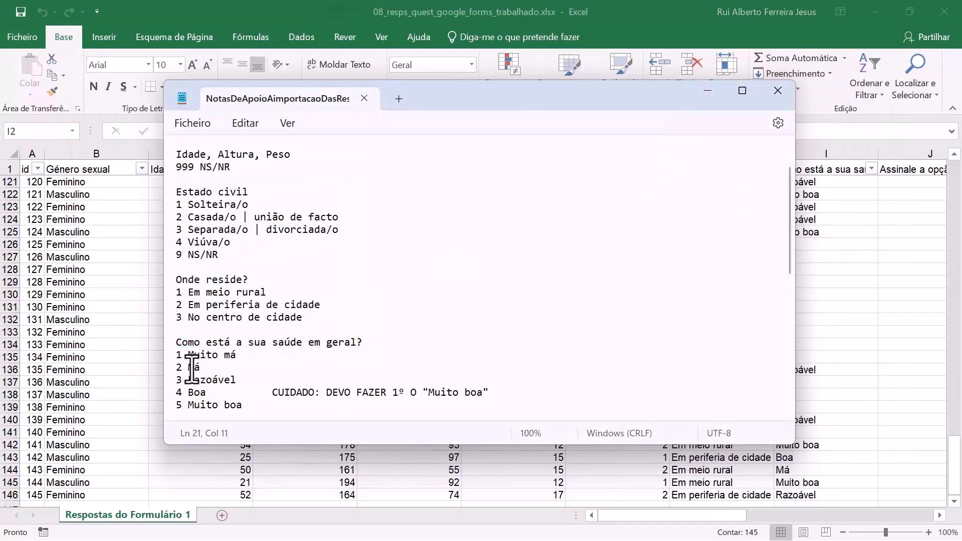
{"action": "key", "text": "ctrl+c"}
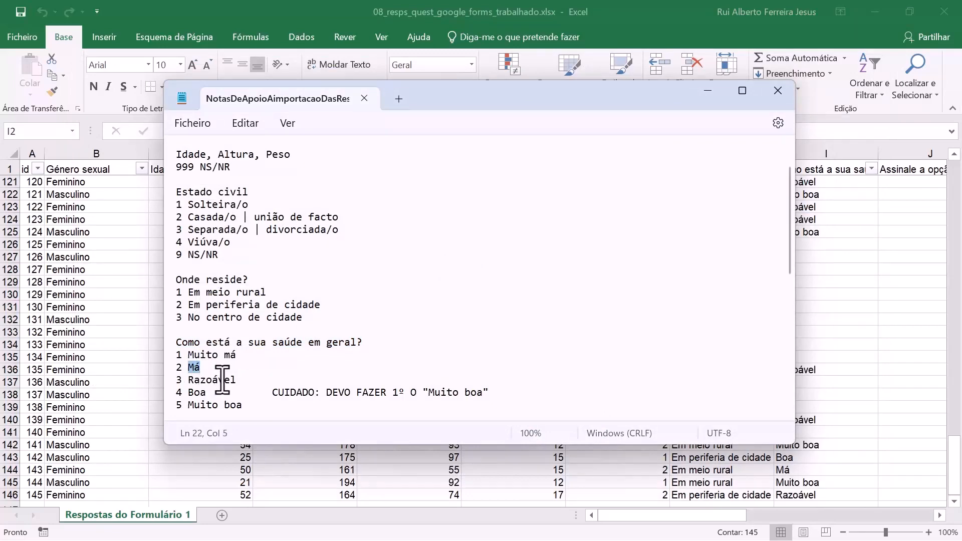
{"action": "key", "text": "alt+Tab"}
{"action": "triple_click", "coordinate": [391, 299]}
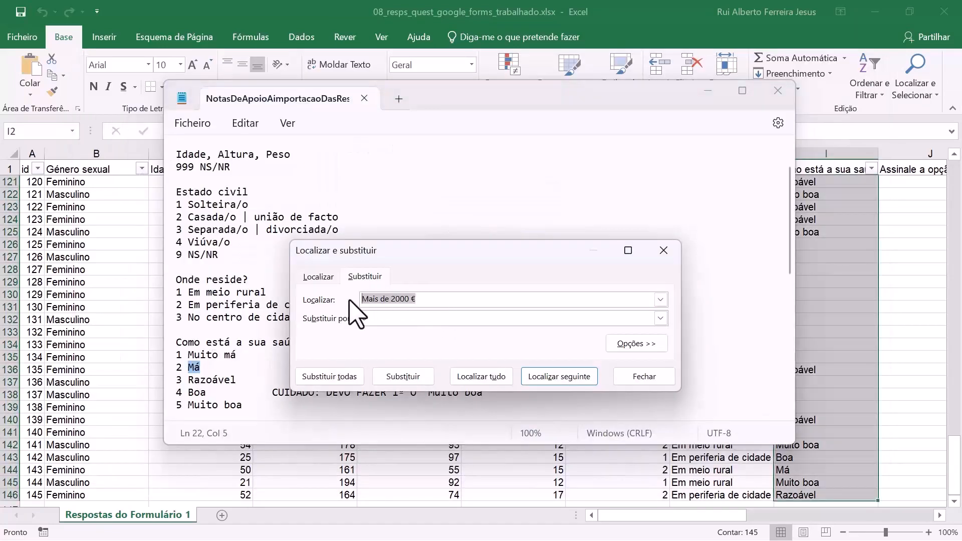
{"action": "key", "text": "ctrl+v"}
{"action": "left_click", "coordinate": [351, 318]}
{"action": "type", "text": "2"}
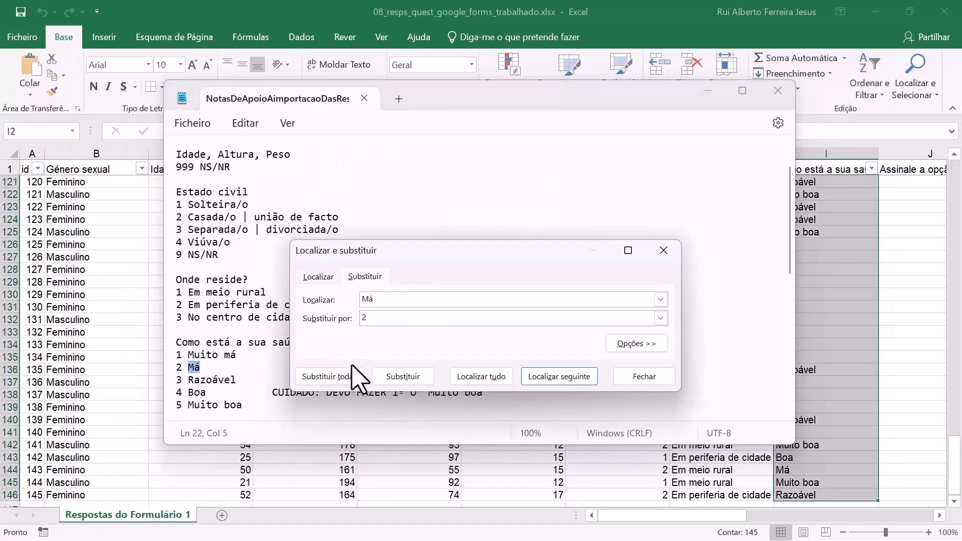
{"action": "left_click", "coordinate": [351, 380]}
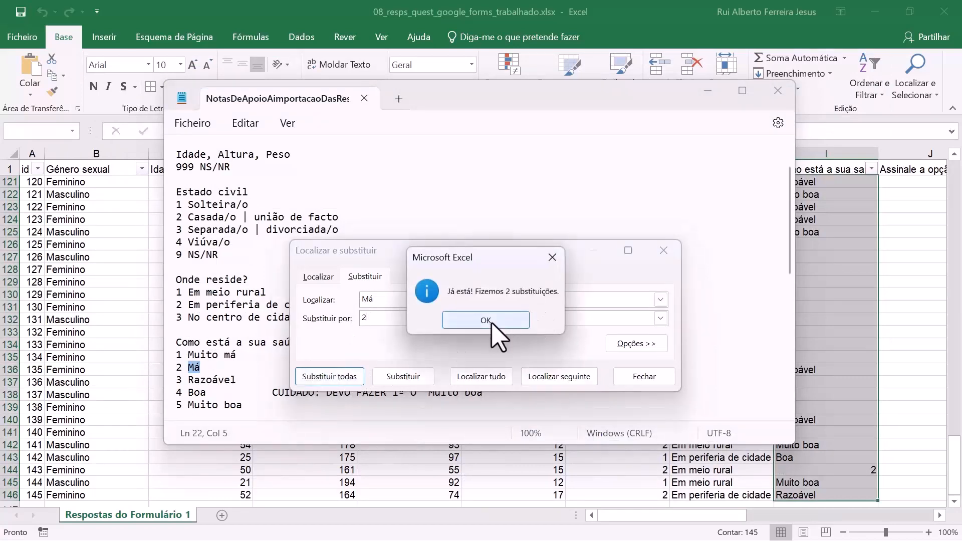
{"action": "left_click", "coordinate": [494, 322]}
Replace every Razoável with 3 in the selected health responses, following the coding scheme in the notes file
{"action": "key", "text": "alt+Tab"}
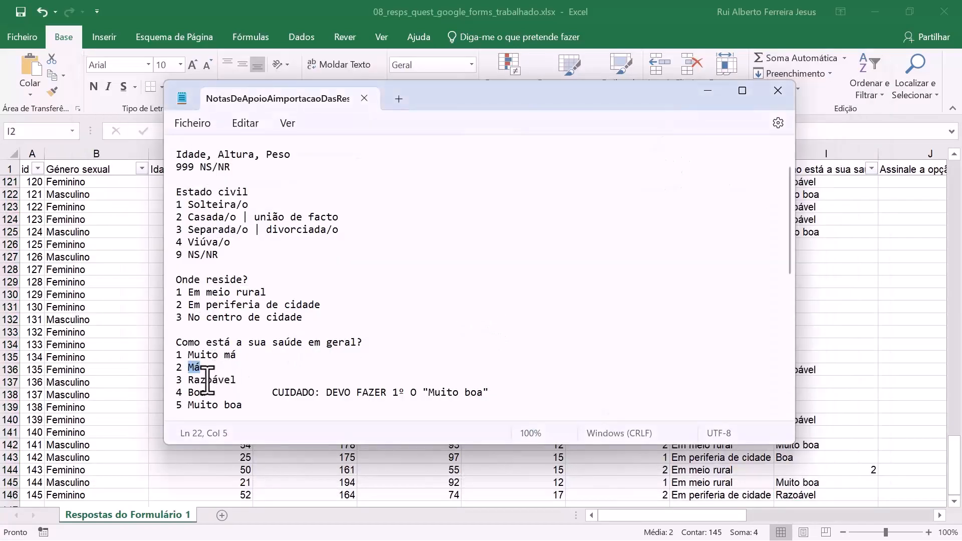
{"action": "double_click", "coordinate": [206, 381]}
{"action": "key", "text": "alt+Tab"}
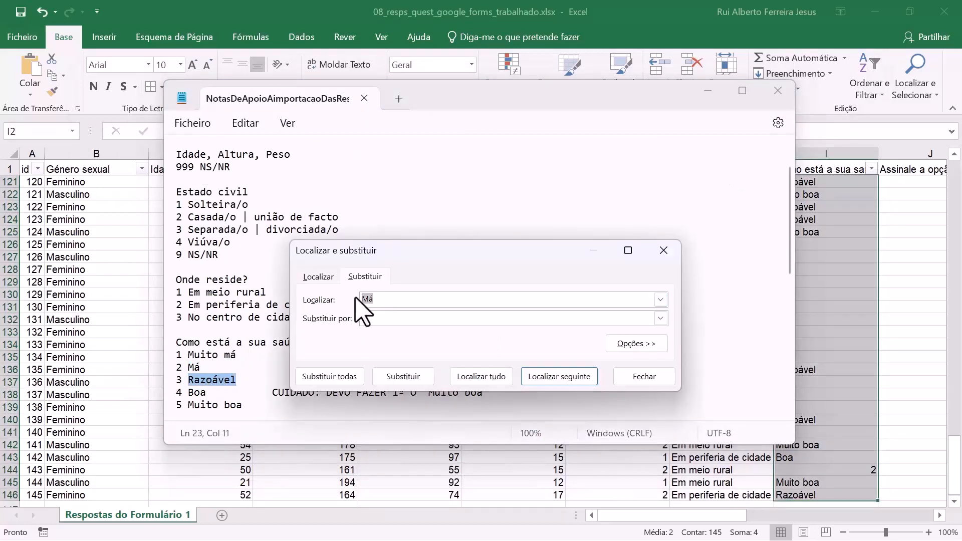
{"action": "type", "text": "3"}
{"action": "left_click", "coordinate": [335, 377]}
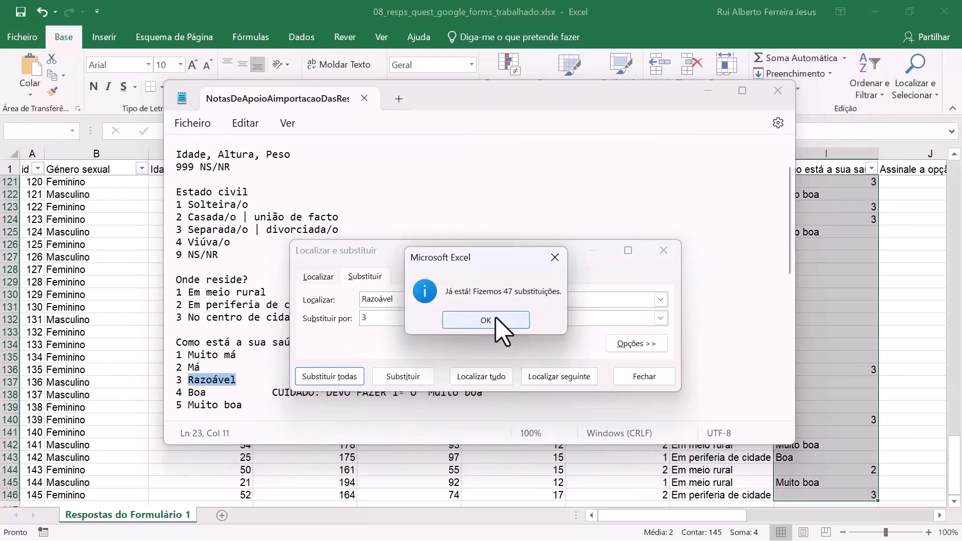
{"action": "left_click", "coordinate": [496, 320]}
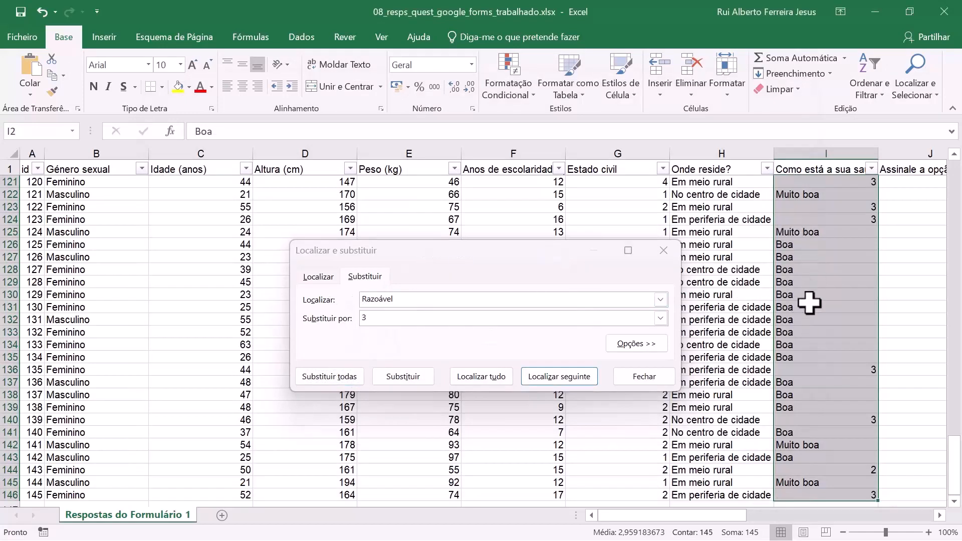
Replace every Muito boa with 5 in the selected health responses, before handling Boa as the notes file advises
{"action": "key", "text": "alt+Tab"}
{"action": "key", "text": "alt+Tab"}
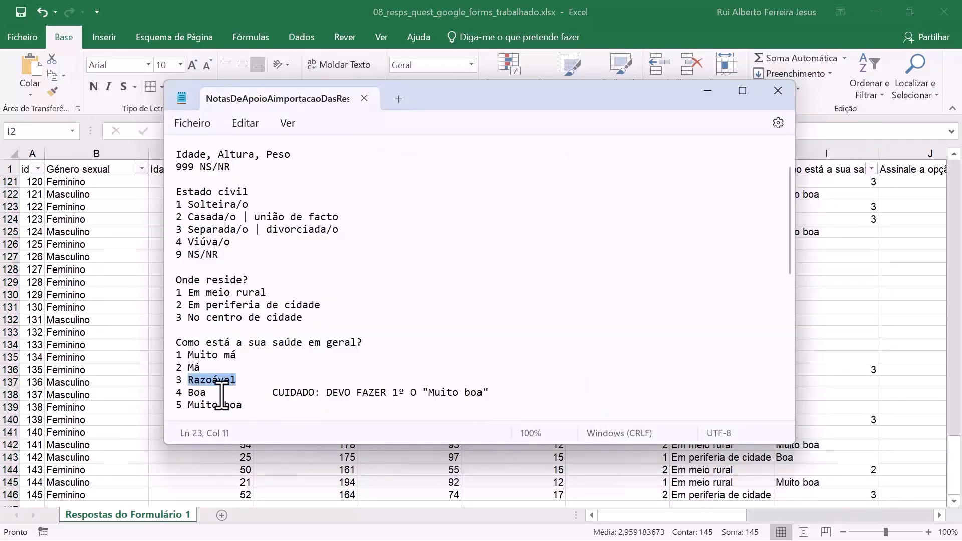
{"action": "double_click", "coordinate": [201, 392]}
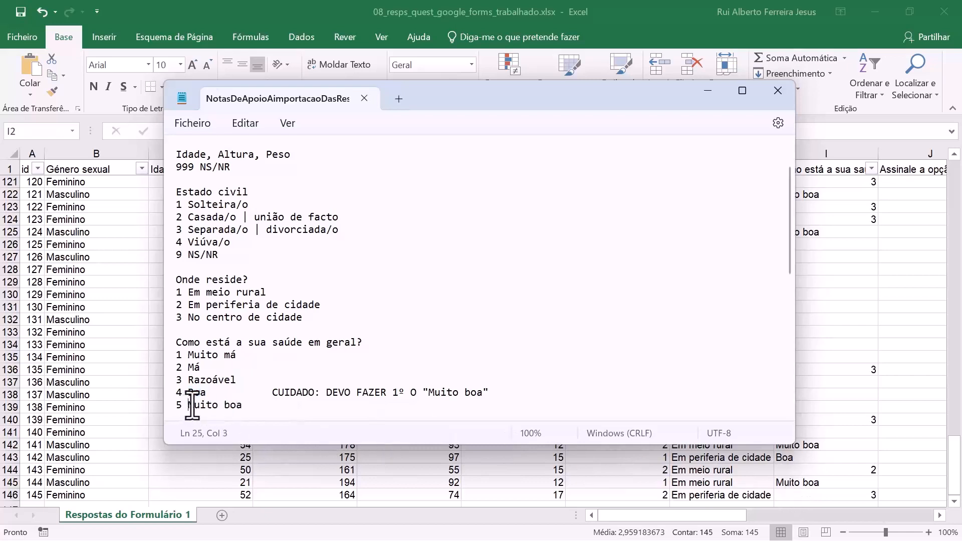
{"action": "left_click_drag", "start_coordinate": [189, 405], "coordinate": [304, 419]}
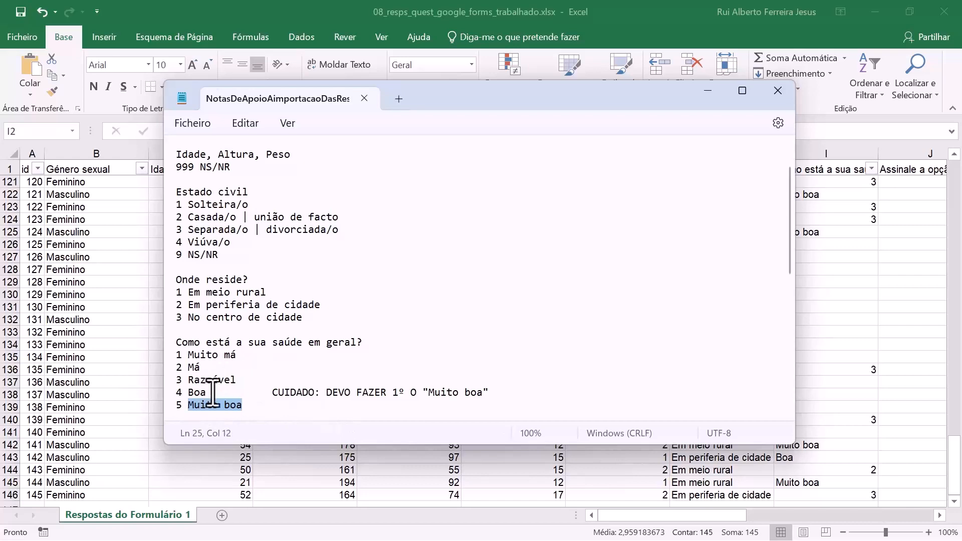
{"action": "key", "text": "alt+Tab"}
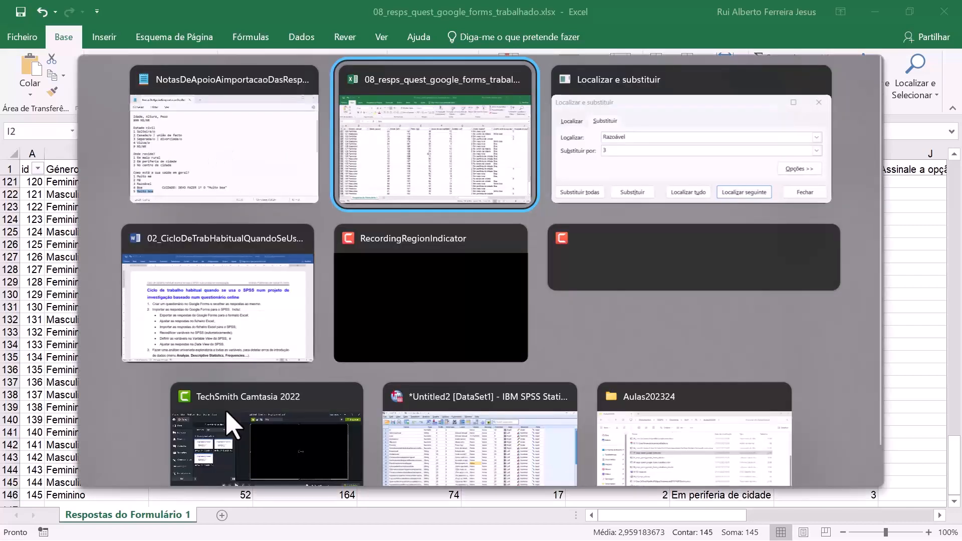
{"action": "left_click", "coordinate": [419, 300]}
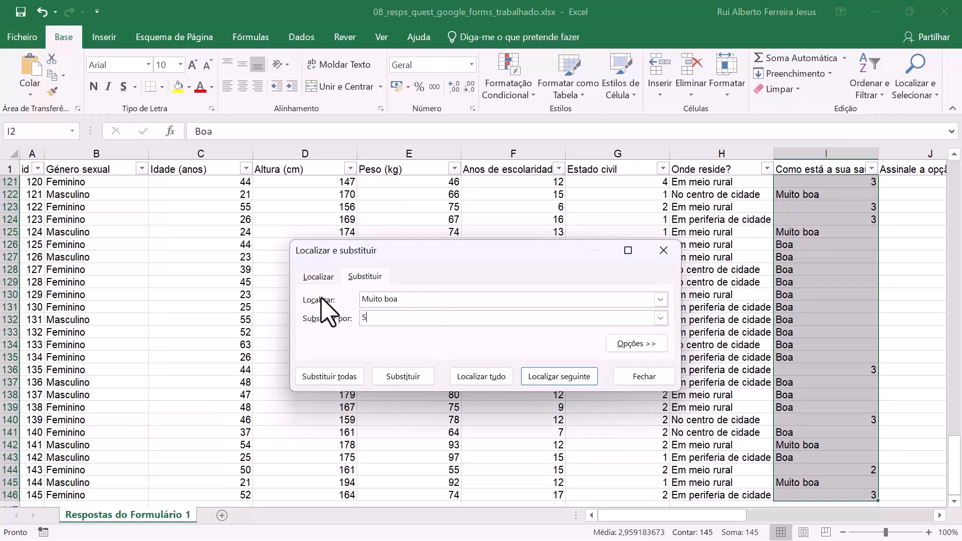
{"action": "left_click", "coordinate": [330, 376]}
{"action": "left_click", "coordinate": [485, 318]}
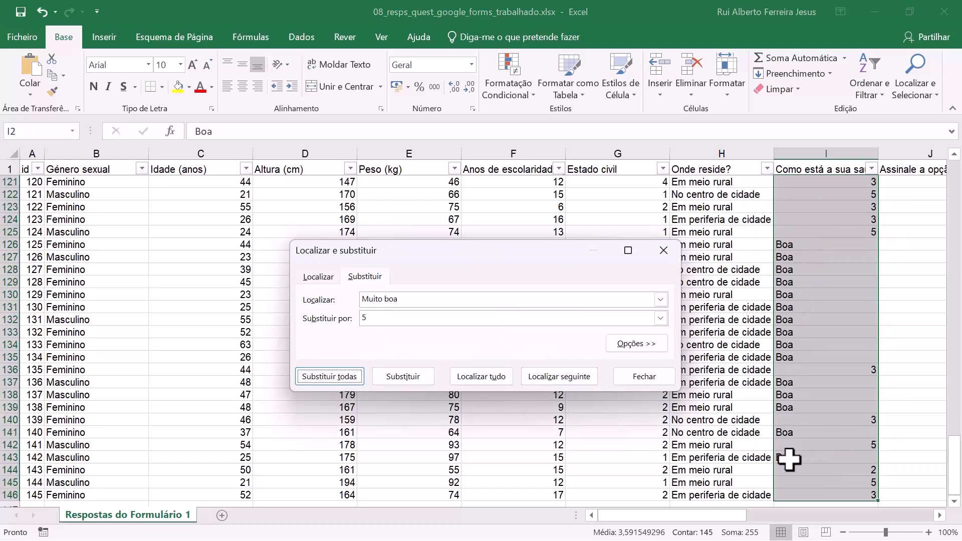
Replace every Boa with 4 in the selected health responses and close Find and Replace
{"action": "left_click_drag", "start_coordinate": [392, 299], "coordinate": [343, 318]}
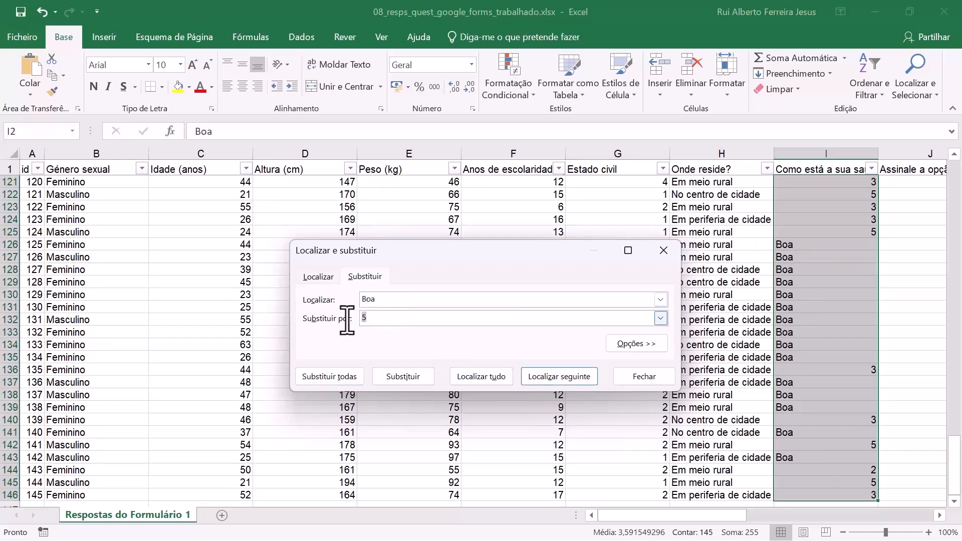
{"action": "type", "text": "4"}
{"action": "left_click", "coordinate": [356, 376]}
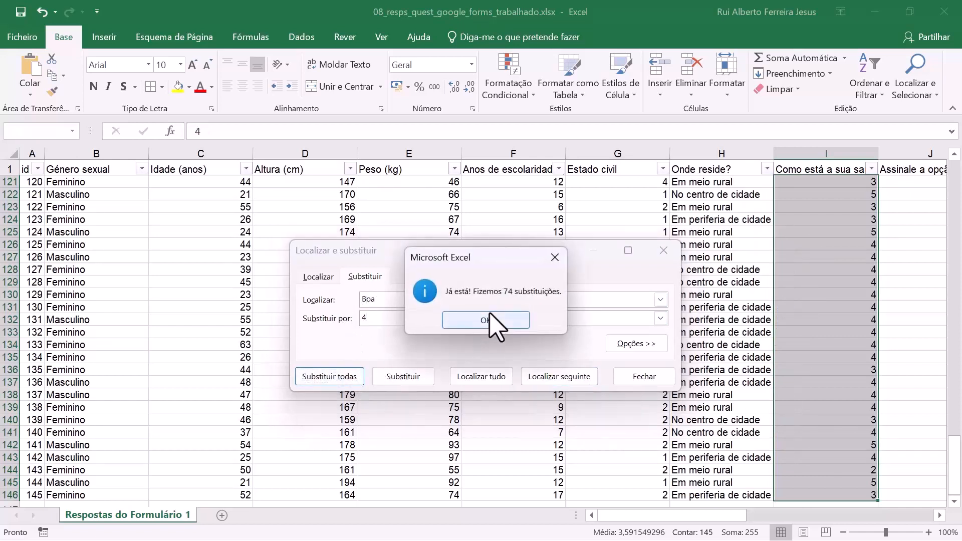
{"action": "left_click", "coordinate": [496, 324]}
{"action": "left_click", "coordinate": [646, 376]}
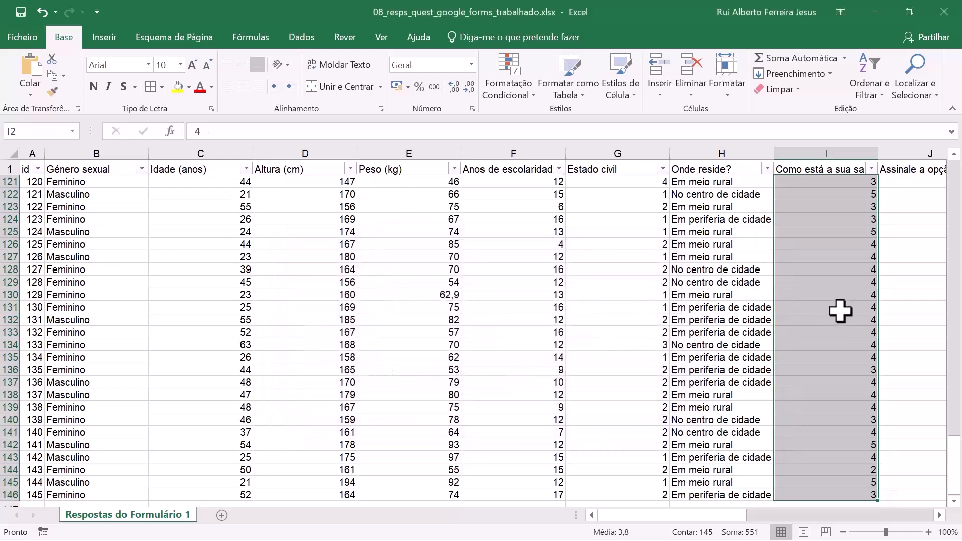
{"action": "left_click", "coordinate": [832, 307]}
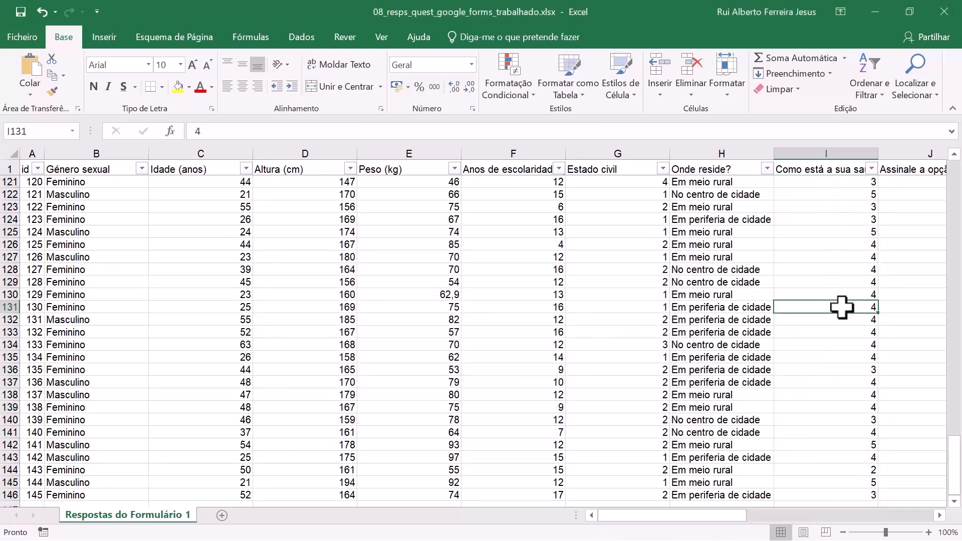
Examine the remaining coding schemes in the notes file, especially EIPRJPASPSS and its replacement order, and review the coded columns in the workbook
{"action": "scroll", "coordinate": [516, 300], "scroll_direction": "down", "scroll_amount": 5}
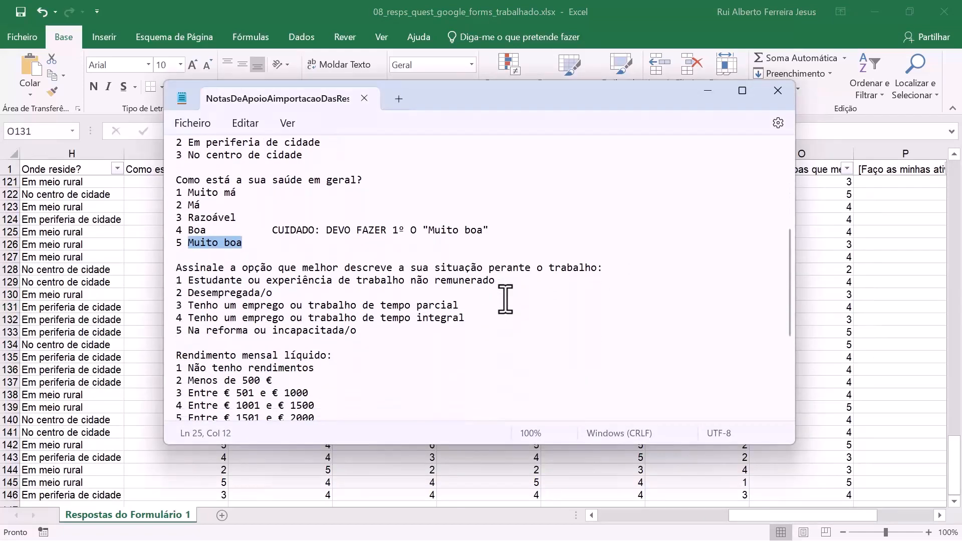
{"action": "scroll", "coordinate": [505, 299], "scroll_direction": "down", "scroll_amount": 3}
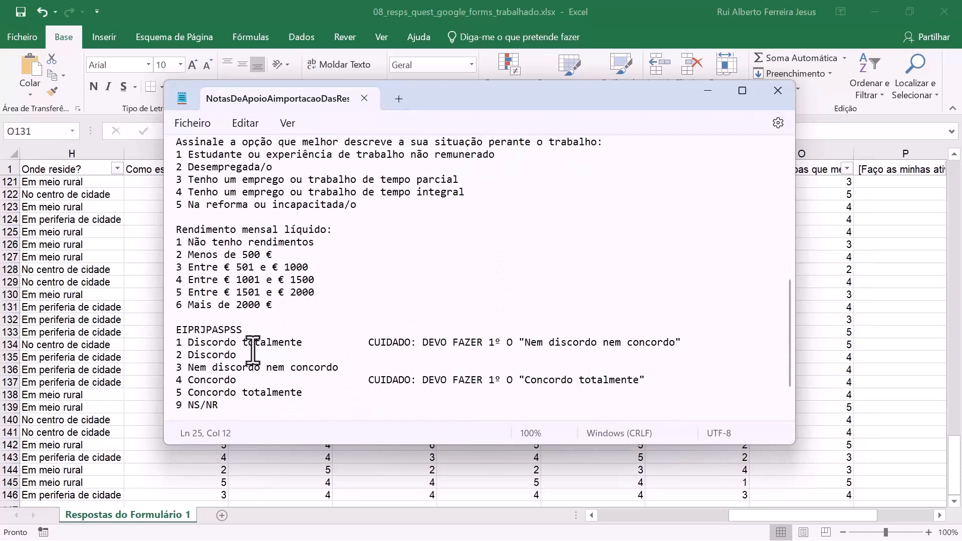
{"action": "double_click", "coordinate": [210, 343]}
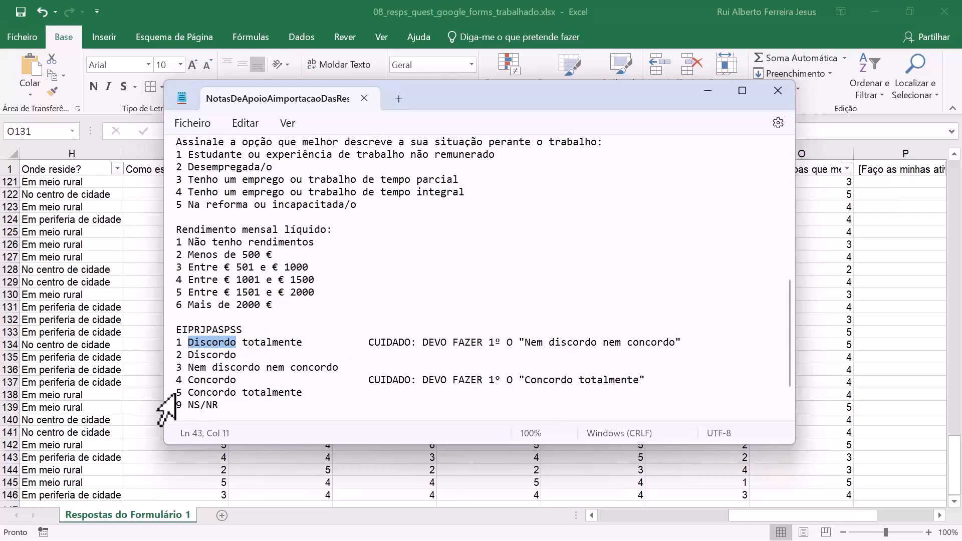
{"action": "key", "text": "alt+Tab"}
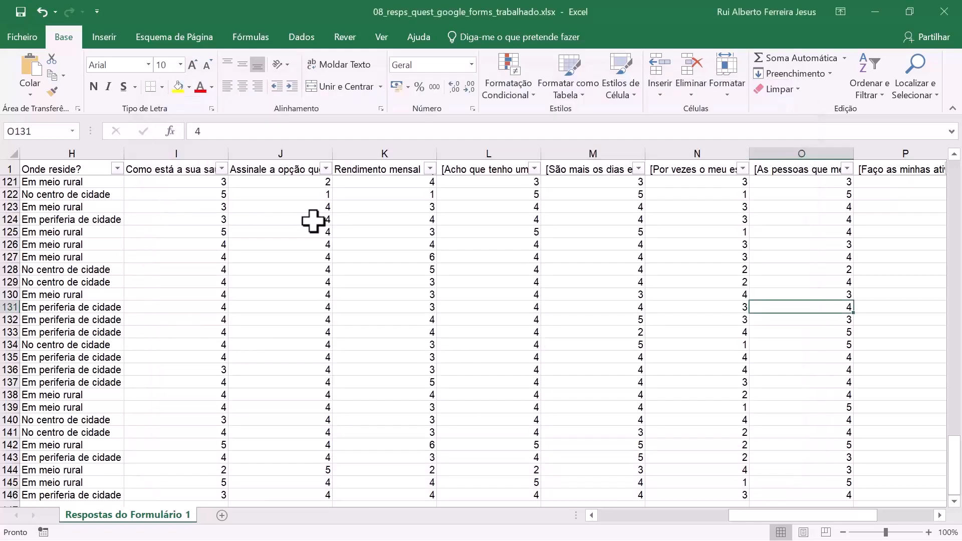
{"action": "left_click_drag", "start_coordinate": [811, 515], "coordinate": [709, 514]}
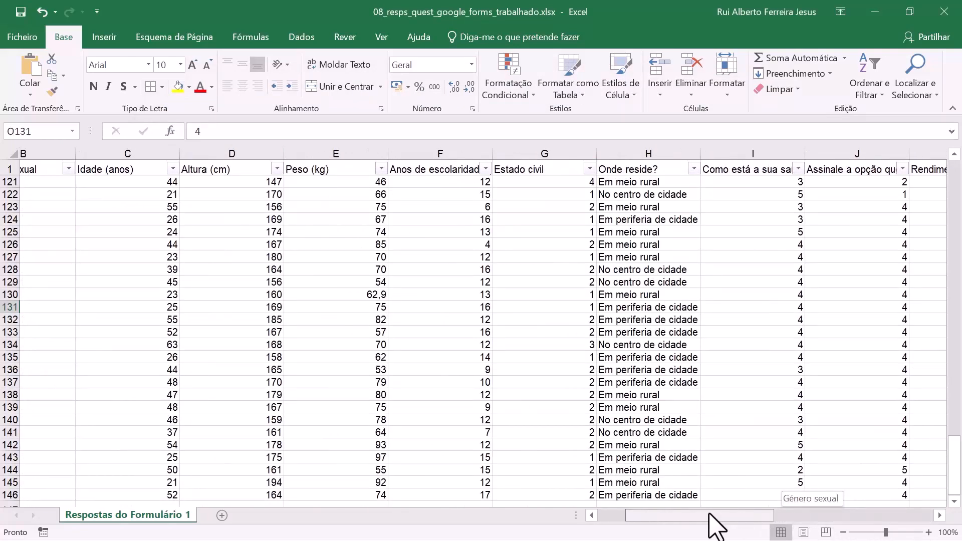
{"action": "left_click_drag", "start_coordinate": [707, 515], "coordinate": [678, 516]}
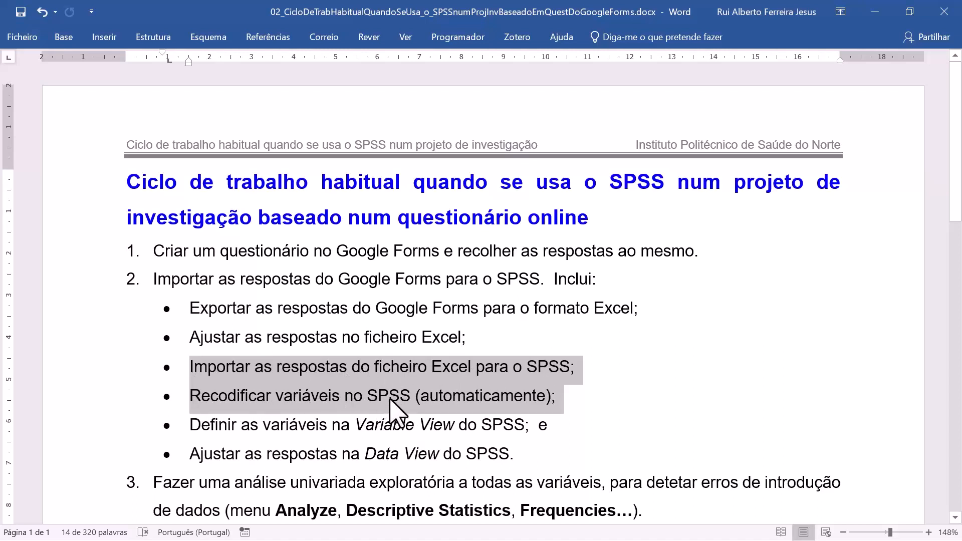
Switch to SPSS and import the Excel file Quest.xlsx from drive D as a new dataset
{"action": "key", "text": "alt+Tab"}
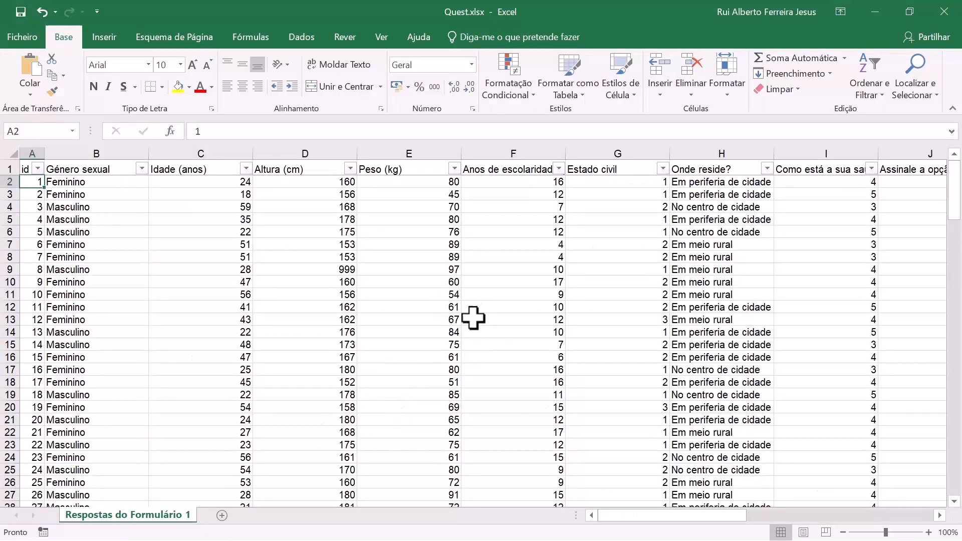
{"action": "key", "text": "alt+Tab"}
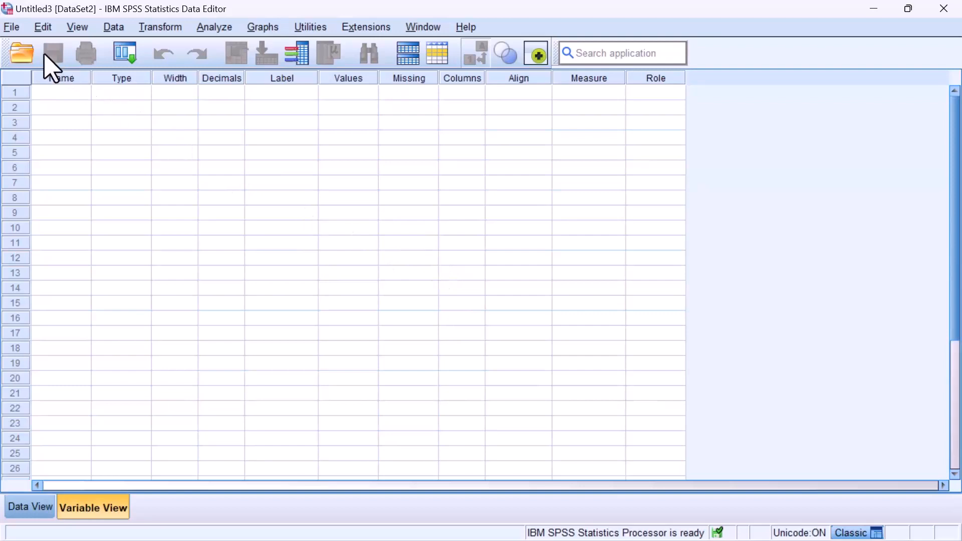
{"action": "left_click", "coordinate": [23, 54]}
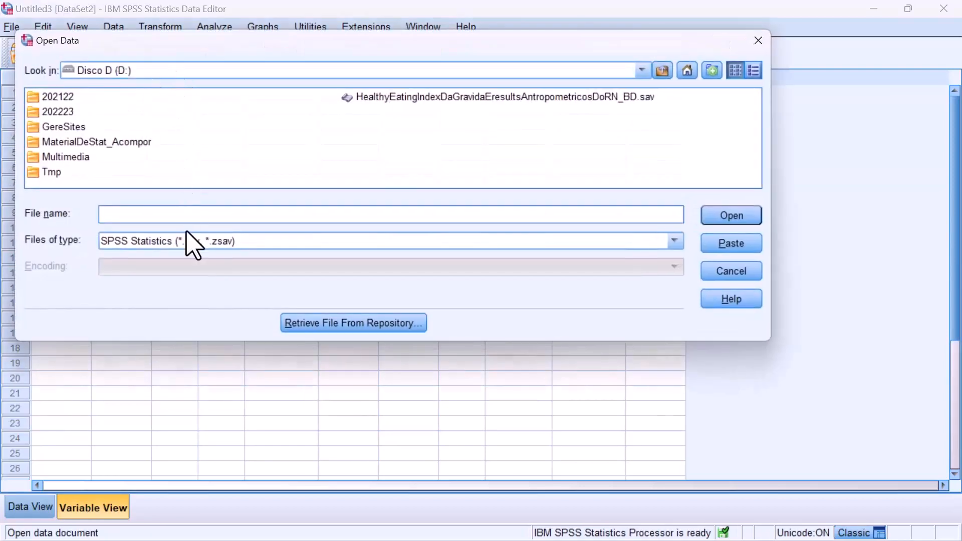
{"action": "left_click", "coordinate": [194, 241]}
{"action": "left_click", "coordinate": [132, 273]}
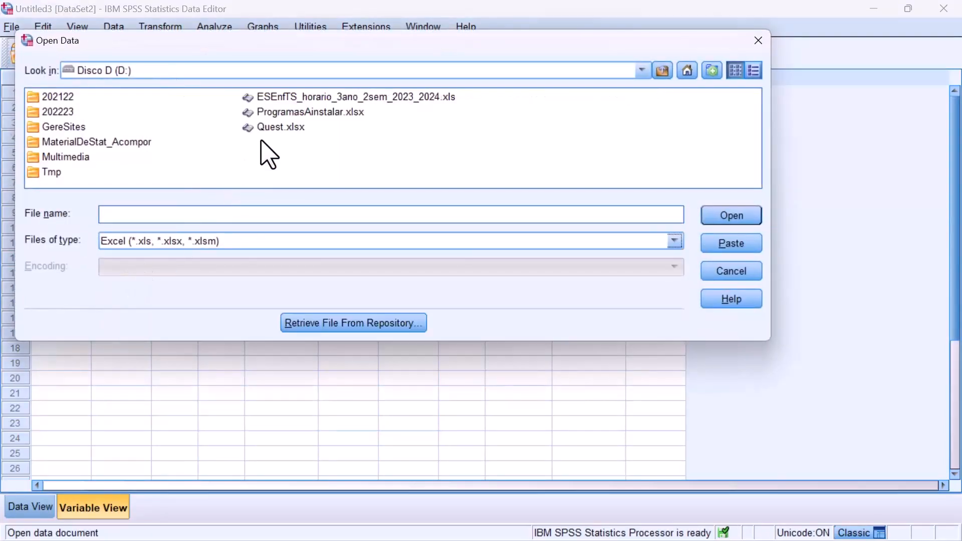
{"action": "left_click", "coordinate": [274, 127]}
{"action": "key", "text": "Return"}
{"action": "left_click", "coordinate": [394, 484]}
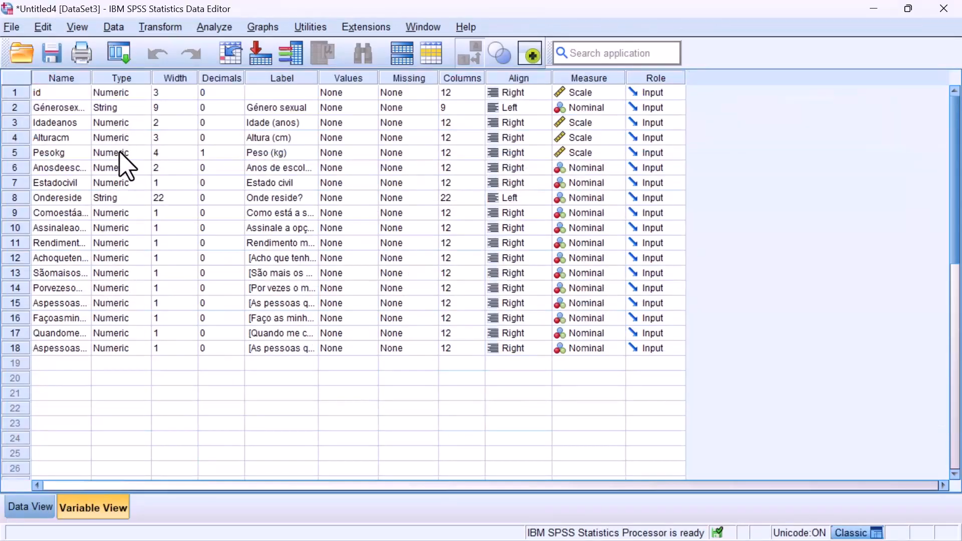
Review the types of the imported variables, including those of Género sexual and Onde reside?
{"action": "left_click_drag", "start_coordinate": [119, 122], "coordinate": [125, 349]}
{"action": "left_click", "coordinate": [24, 109]}
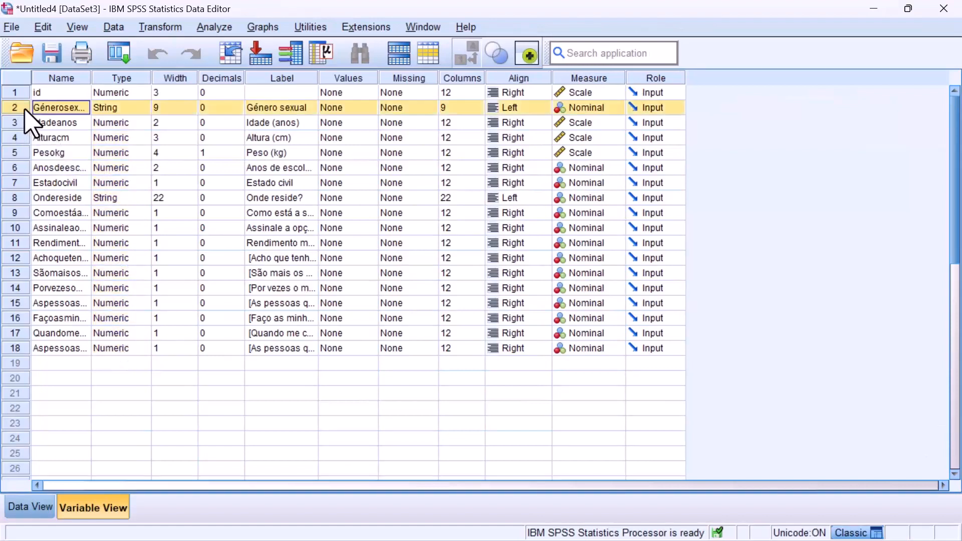
{"action": "left_click", "coordinate": [24, 200]}
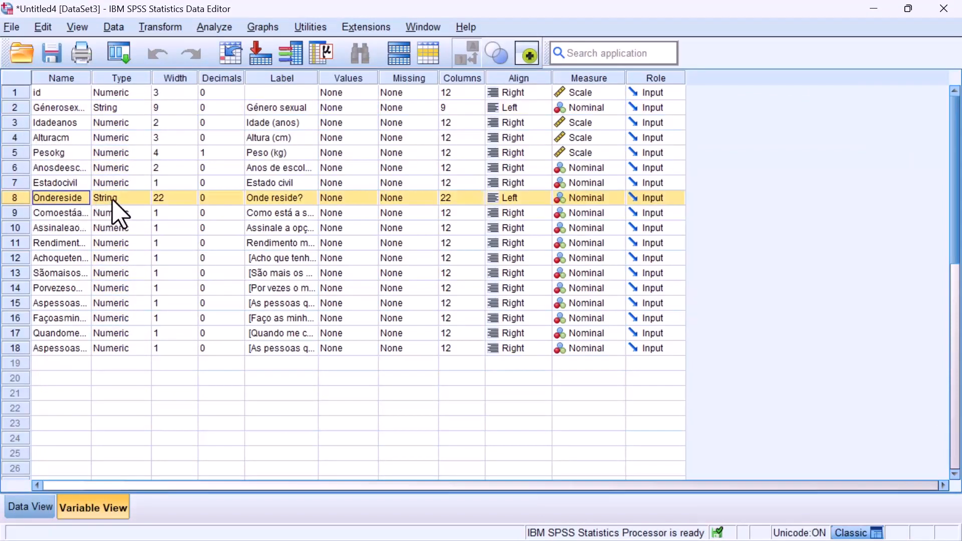
Begin recoding the Género sexual string variable into a numeric one
{"action": "double_click", "coordinate": [78, 108]}
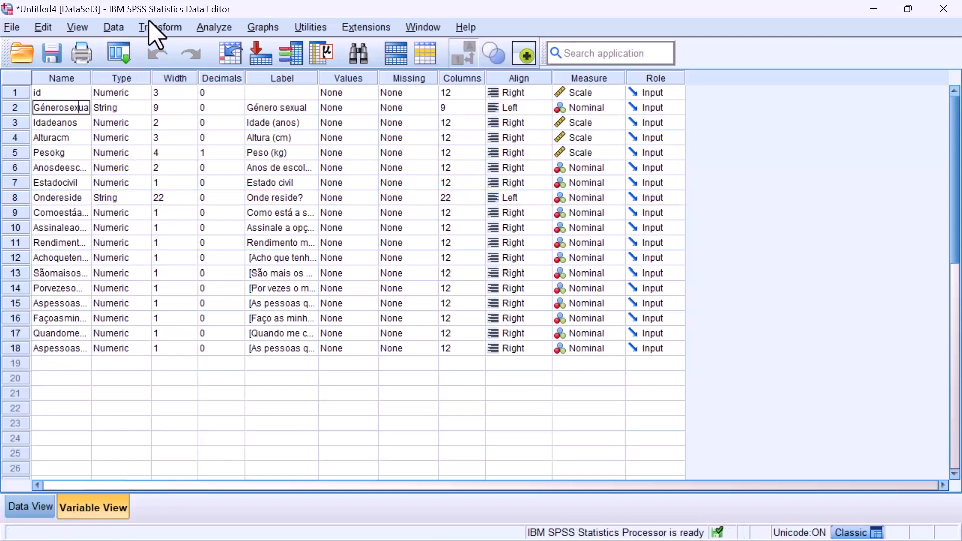
{"action": "left_click", "coordinate": [158, 27]}
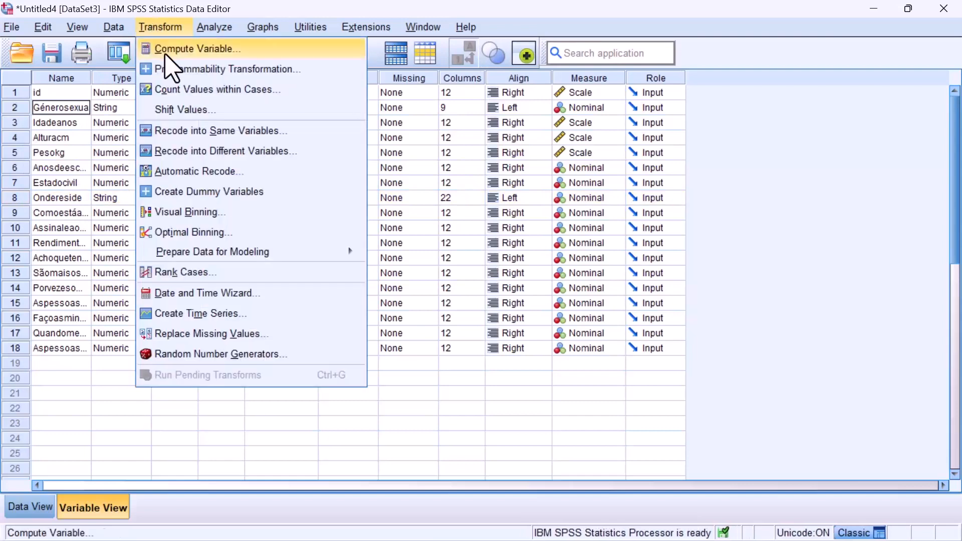
Automatically recode the Génerosexual string variable into a new numeric variable named sexo, starting from the lowest value
{"action": "left_click", "coordinate": [221, 172]}
{"action": "left_click_drag", "start_coordinate": [151, 75], "coordinate": [386, 83]}
{"action": "left_click", "coordinate": [463, 167]}
{"action": "type", "text": "sexo"}
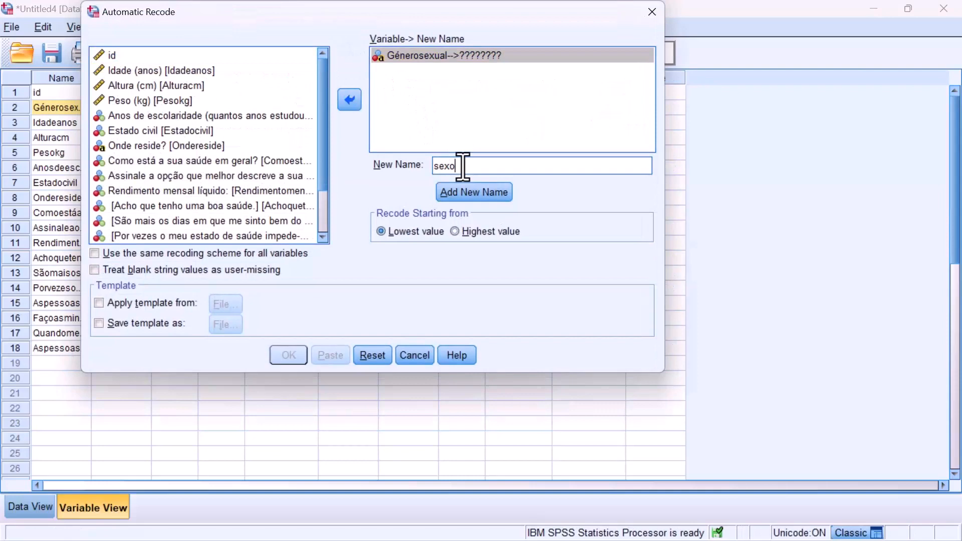
{"action": "left_click", "coordinate": [484, 192]}
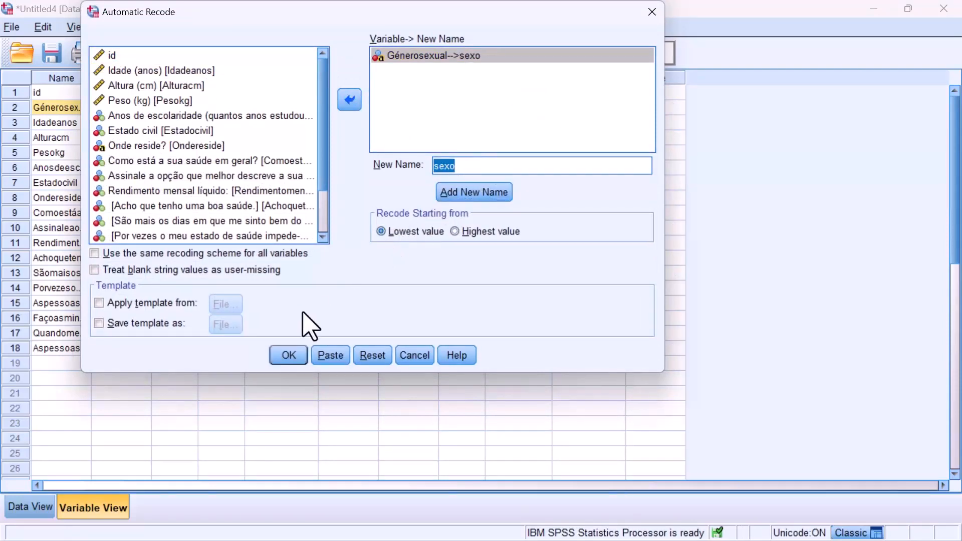
{"action": "left_click", "coordinate": [289, 355]}
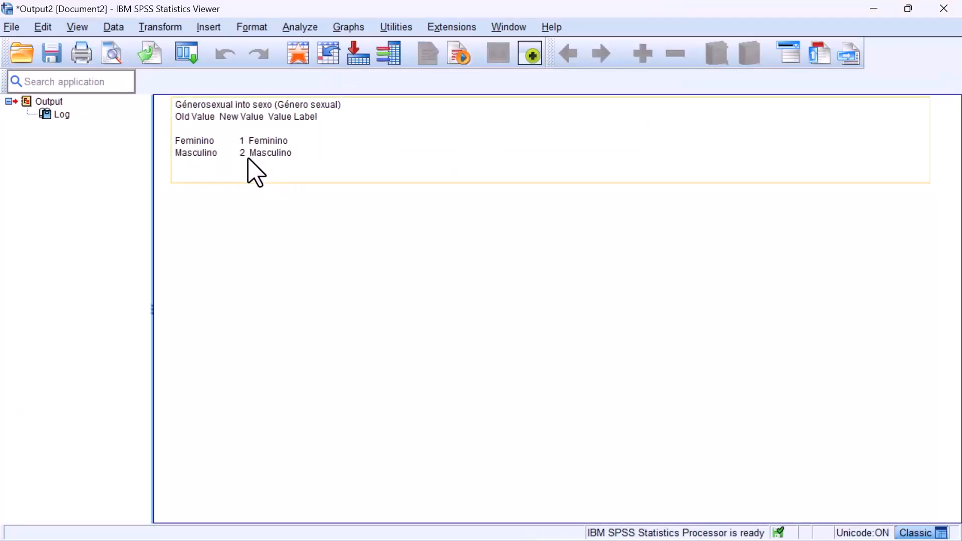
Replace Génerosexual with Ondereside in Automatic Recode and recode it into a new variable named onde_vive, starting from the lowest value
{"action": "left_click", "coordinate": [166, 28]}
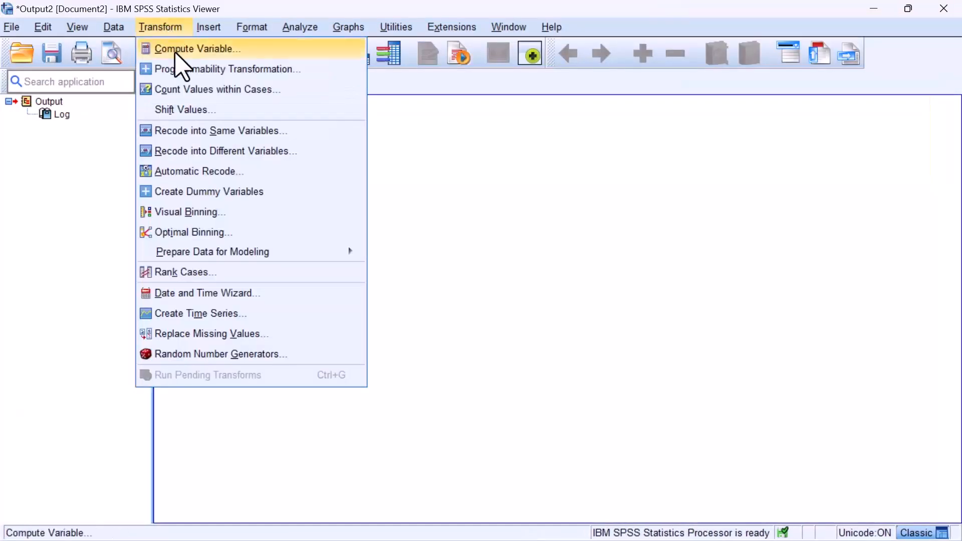
{"action": "left_click", "coordinate": [203, 170]}
{"action": "left_click_drag", "start_coordinate": [408, 65], "coordinate": [255, 105]}
{"action": "left_click_drag", "start_coordinate": [150, 160], "coordinate": [441, 121]}
{"action": "left_click", "coordinate": [449, 165]}
{"action": "type", "text": "onde_vive"}
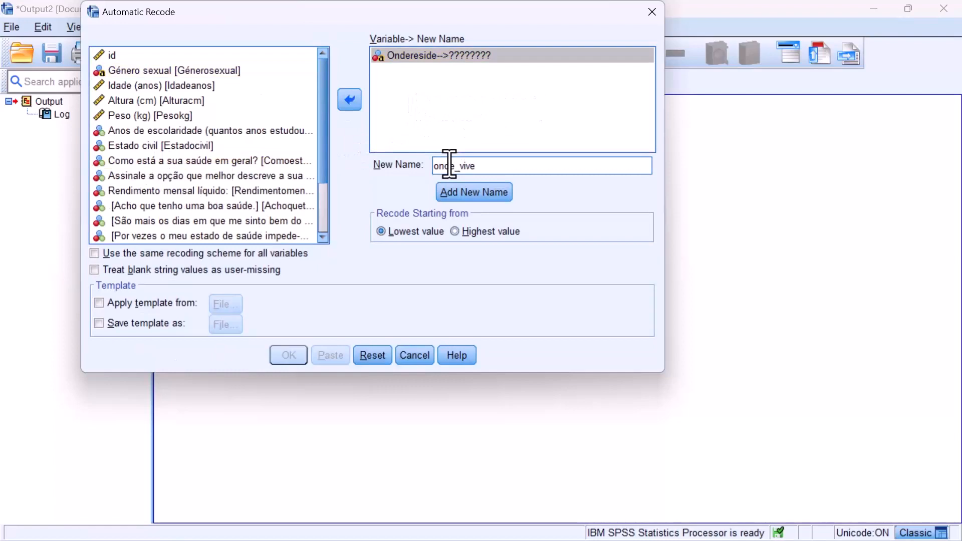
{"action": "left_click", "coordinate": [459, 193]}
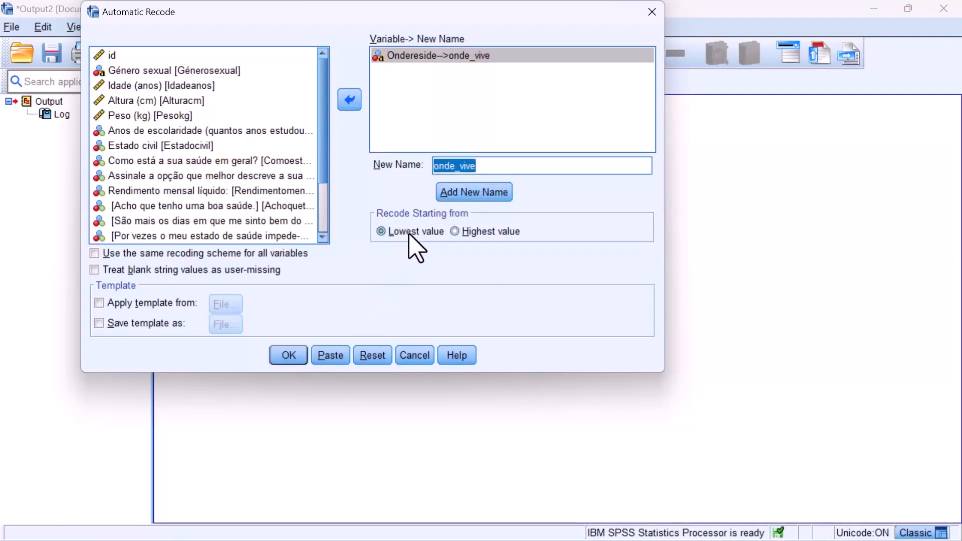
{"action": "left_click", "coordinate": [300, 353]}
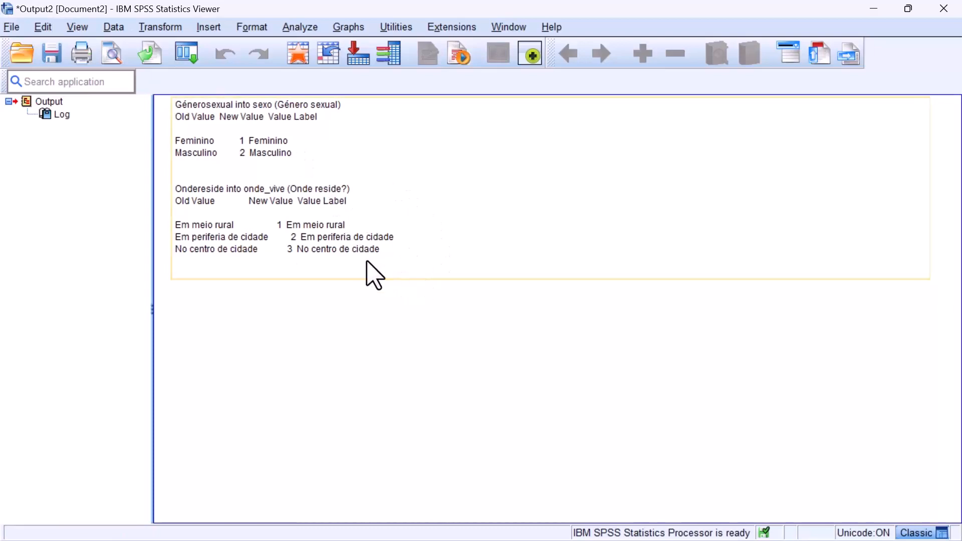
Return to the Data Editor's Variable View and widen the Name column to show the variable names more fully
{"action": "key", "text": "alt+Tab"}
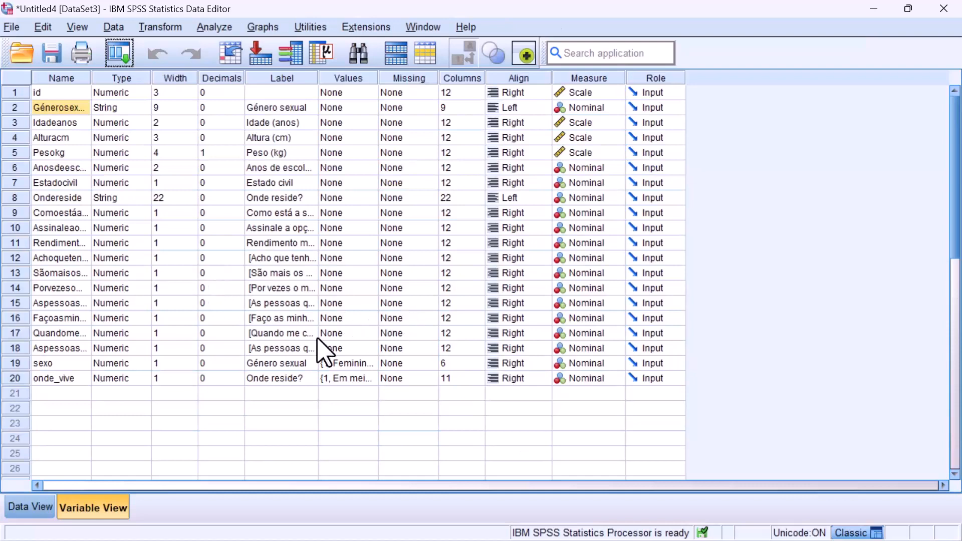
{"action": "left_click", "coordinate": [36, 507]}
{"action": "left_click", "coordinate": [101, 503]}
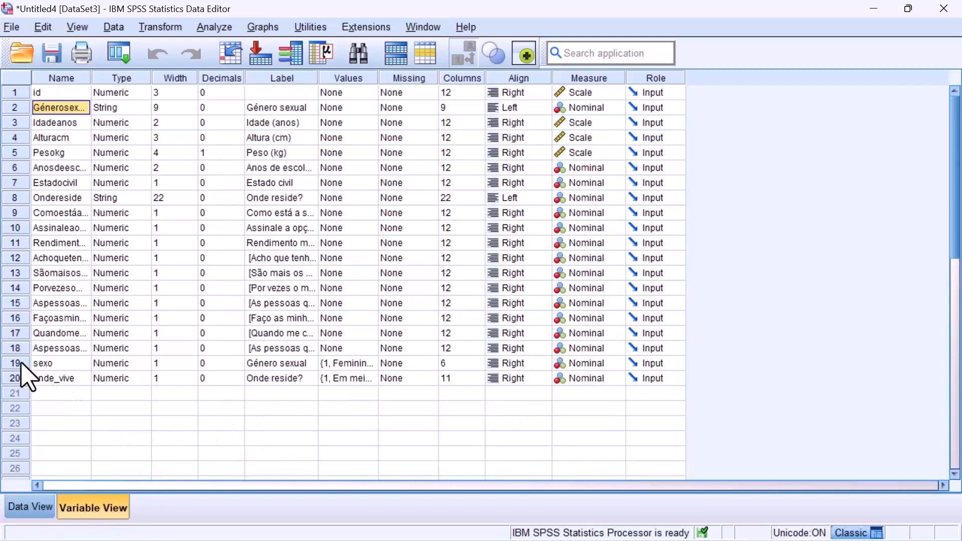
{"action": "left_click_drag", "start_coordinate": [22, 366], "coordinate": [24, 381]}
{"action": "left_click", "coordinate": [75, 394]}
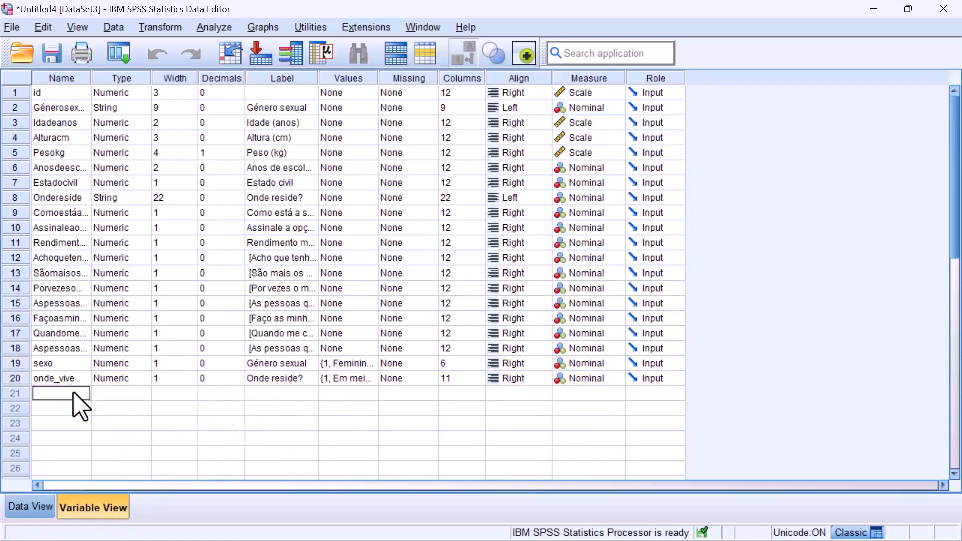
{"action": "left_click_drag", "start_coordinate": [108, 77], "coordinate": [188, 78]}
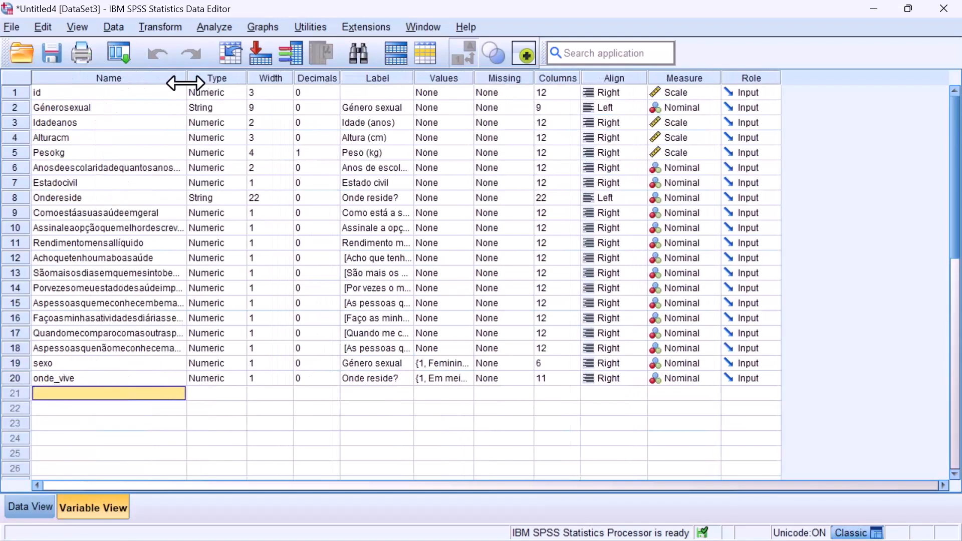
Move the sexo variable directly below Génerosexual in Variable View and delete the original Génerosexual variable
{"action": "left_click", "coordinate": [19, 365]}
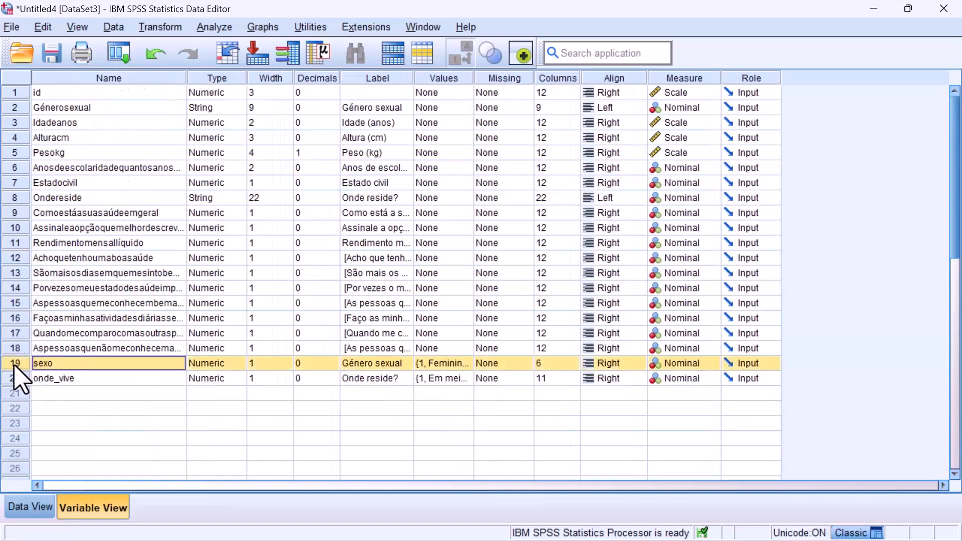
{"action": "left_click_drag", "start_coordinate": [19, 365], "coordinate": [29, 121]}
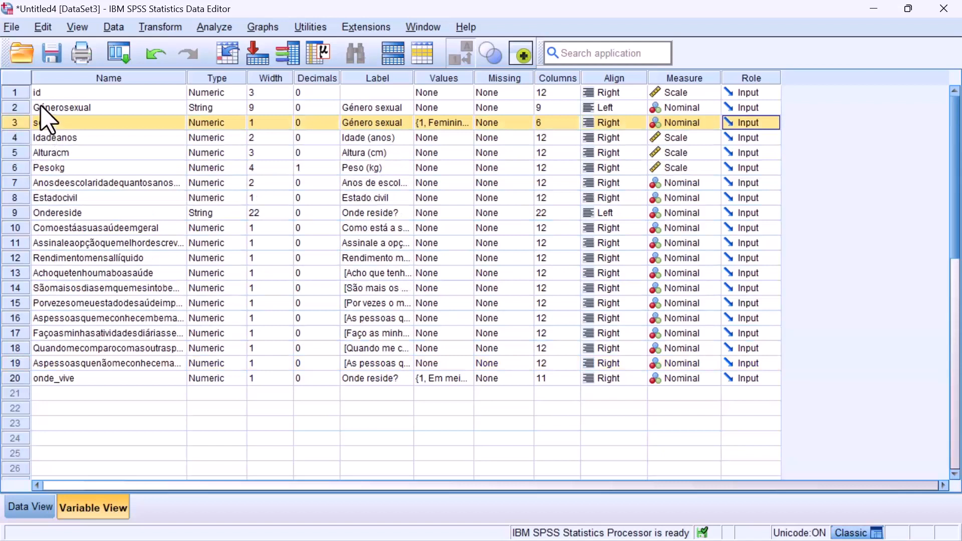
{"action": "left_click", "coordinate": [36, 107]}
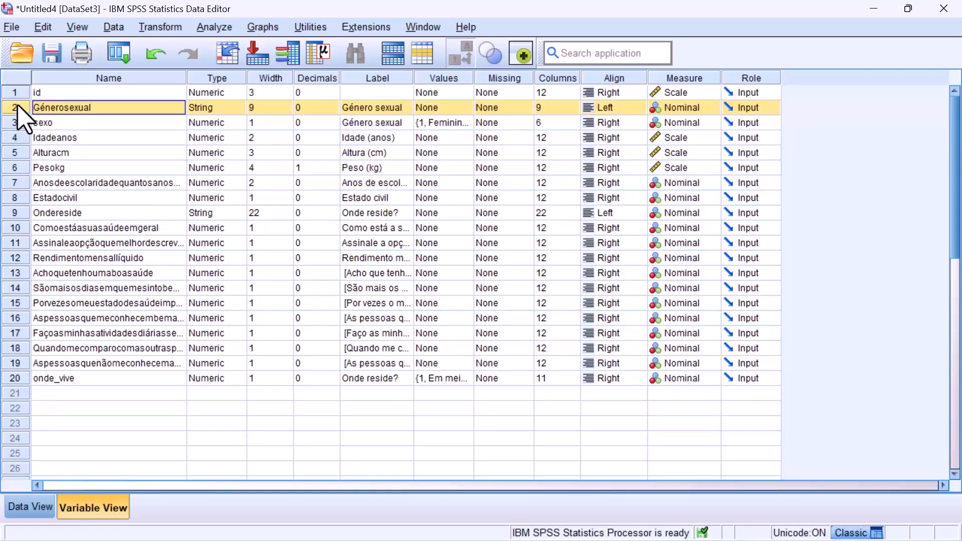
{"action": "right_click", "coordinate": [18, 107]}
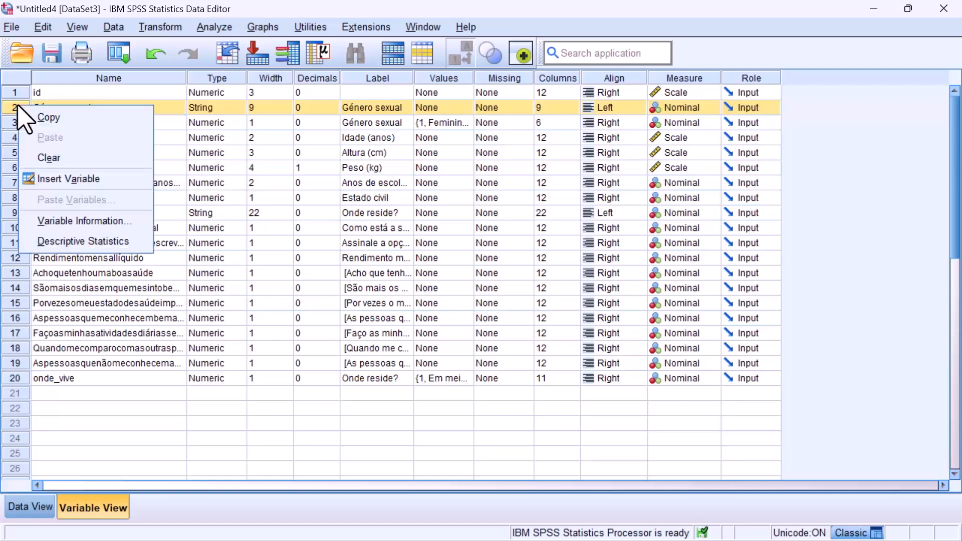
{"action": "left_click", "coordinate": [58, 159]}
Move the onde_vive variable directly below Ondereside and delete the original Ondereside variable
{"action": "left_click", "coordinate": [20, 364]}
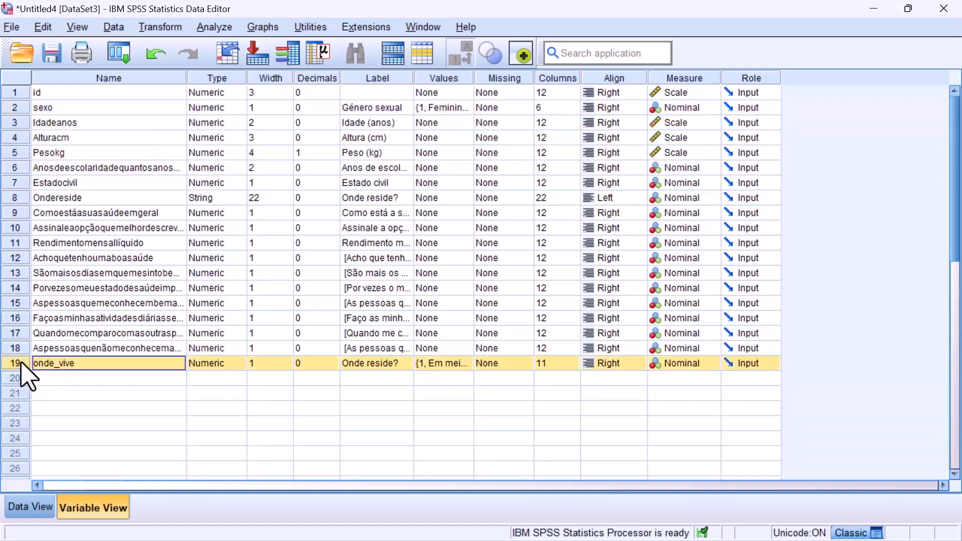
{"action": "left_click_drag", "start_coordinate": [13, 366], "coordinate": [29, 200]}
{"action": "right_click", "coordinate": [20, 199]}
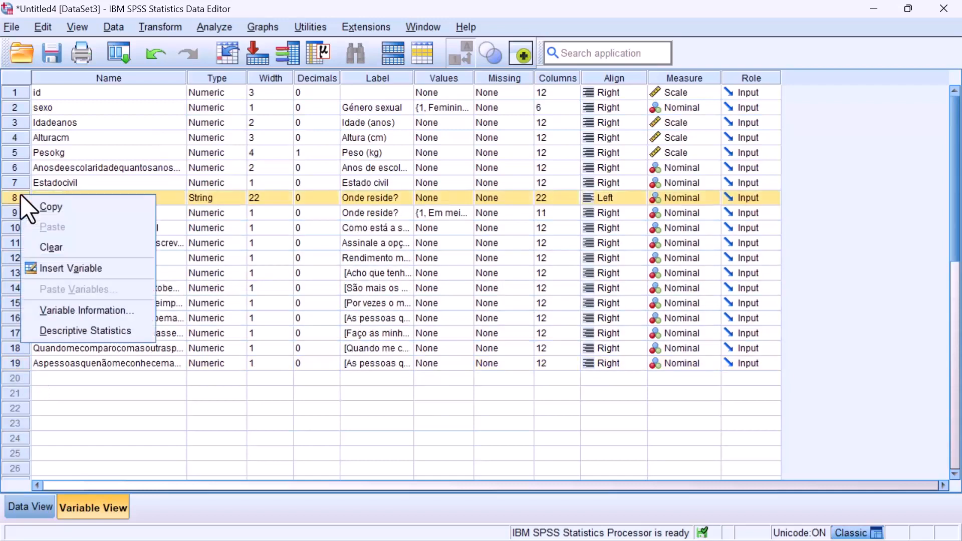
{"action": "left_click", "coordinate": [63, 250]}
{"action": "left_click", "coordinate": [61, 198]}
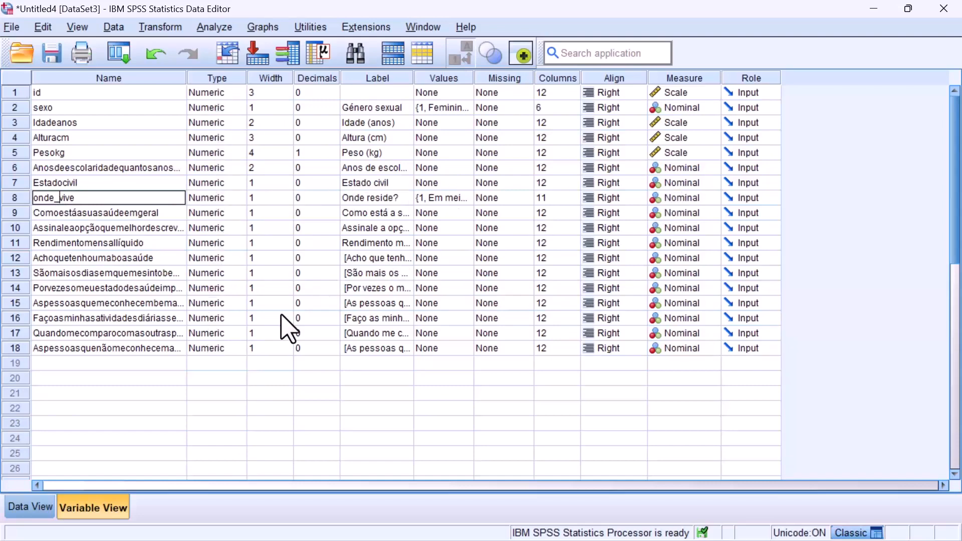
Widen the sexo and onde_vive columns in Data View so their value labels fit completely
{"action": "left_click", "coordinate": [50, 506]}
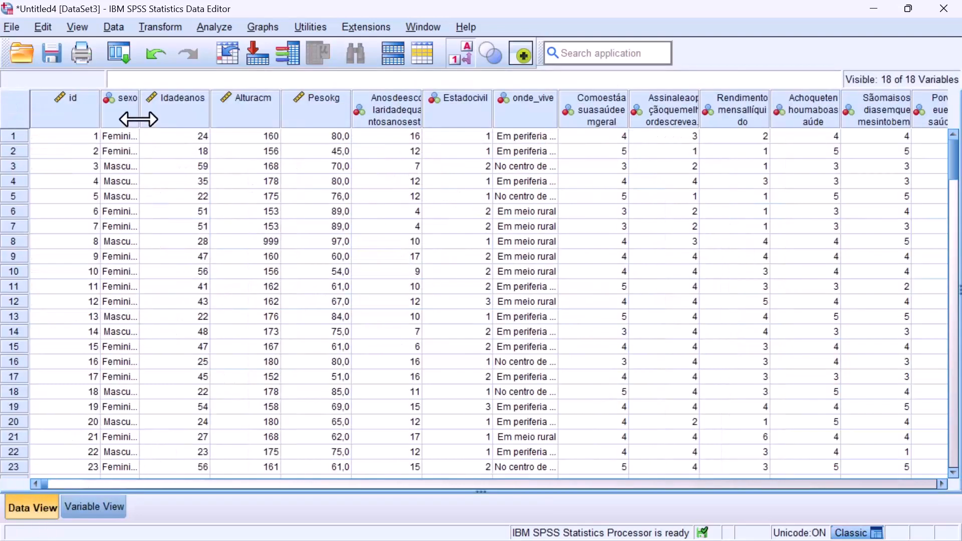
{"action": "left_click_drag", "start_coordinate": [139, 121], "coordinate": [156, 120]}
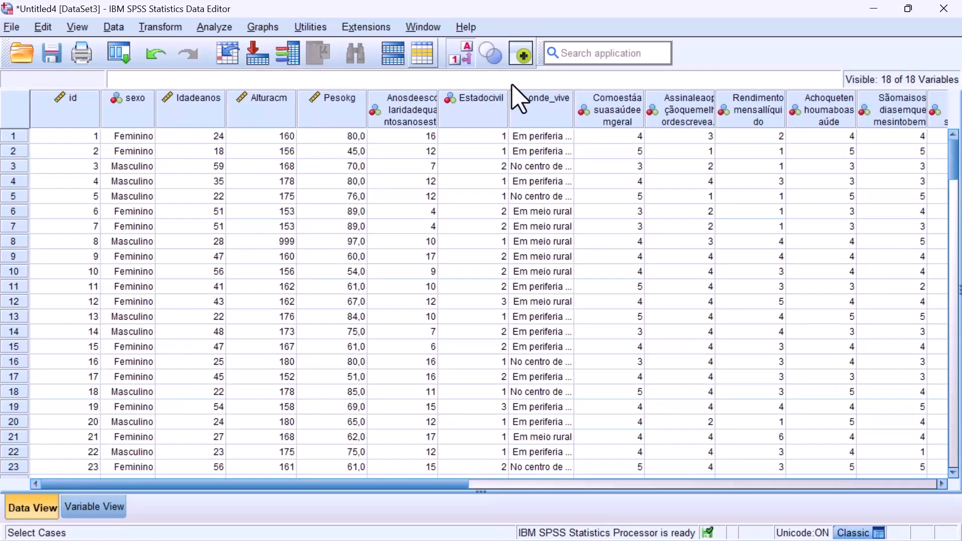
{"action": "left_click_drag", "start_coordinate": [574, 110], "coordinate": [617, 108]}
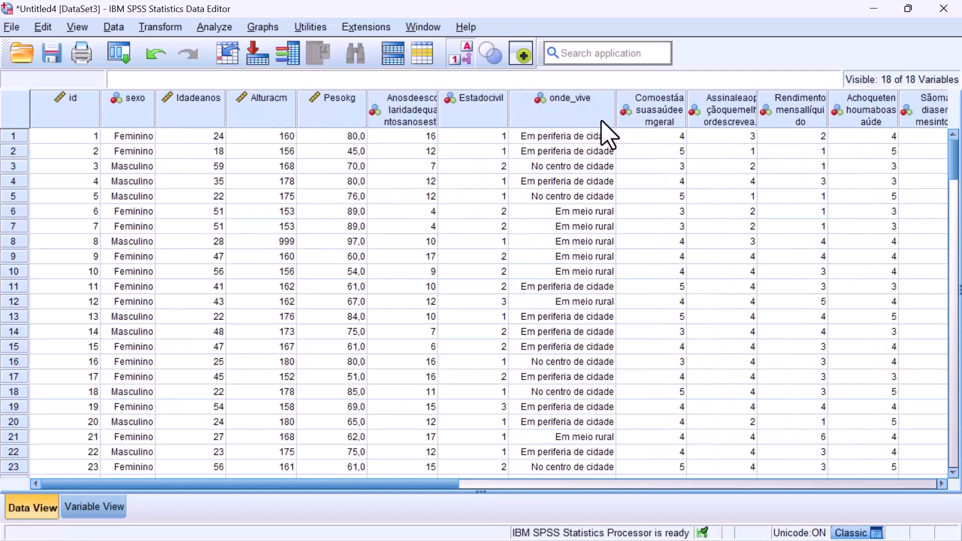
Compare the numeric codes and value labels of the recoded variables, and examine the answers to the questions beside onde_vive
{"action": "left_click", "coordinate": [466, 52]}
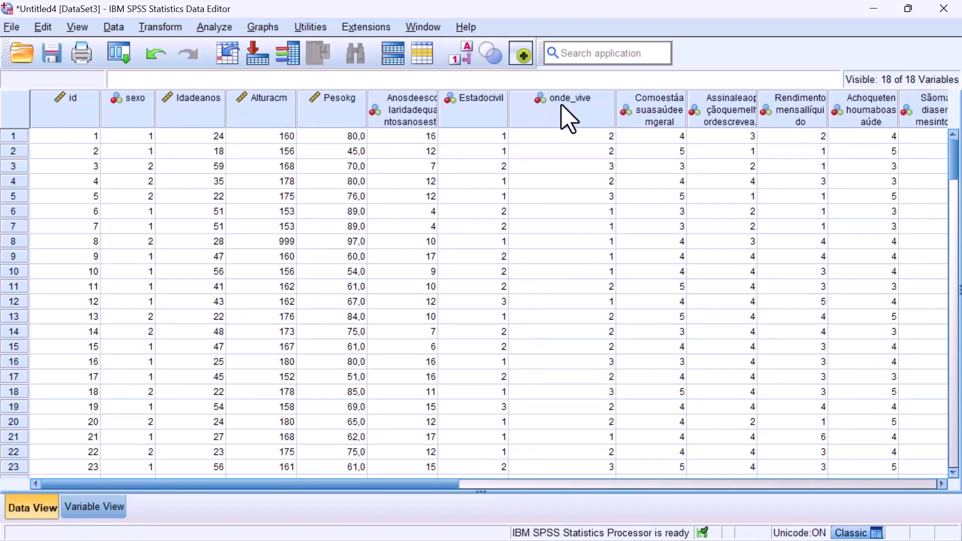
{"action": "left_click", "coordinate": [458, 62]}
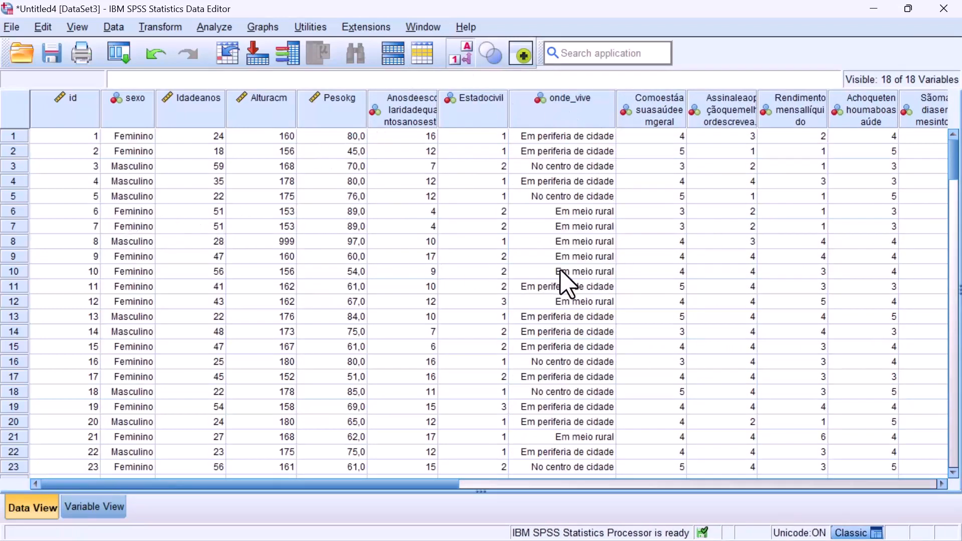
{"action": "left_click_drag", "start_coordinate": [674, 137], "coordinate": [865, 287]}
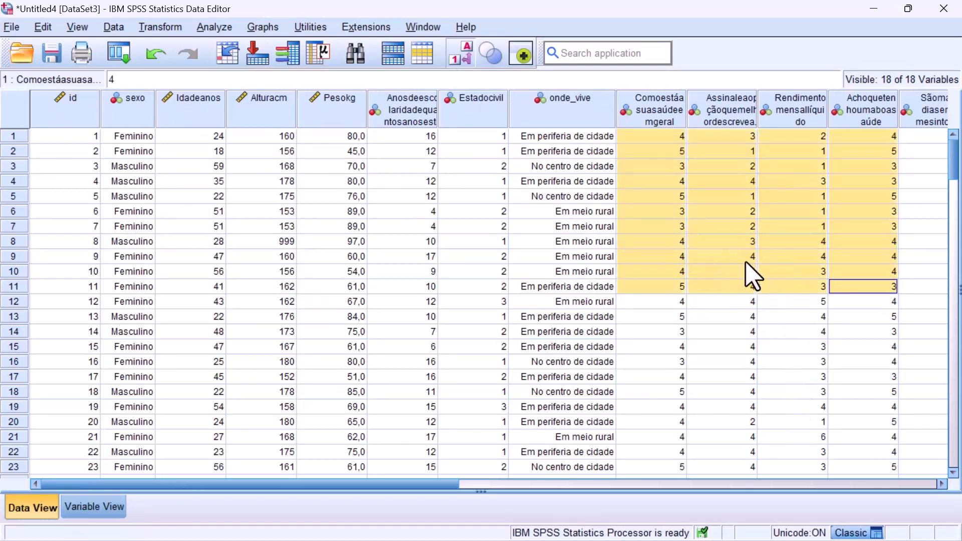
Consult the SPSS workflow list in the Word document and return to Variable View in the SPSS Data Editor
{"action": "key", "text": "alt+Tab"}
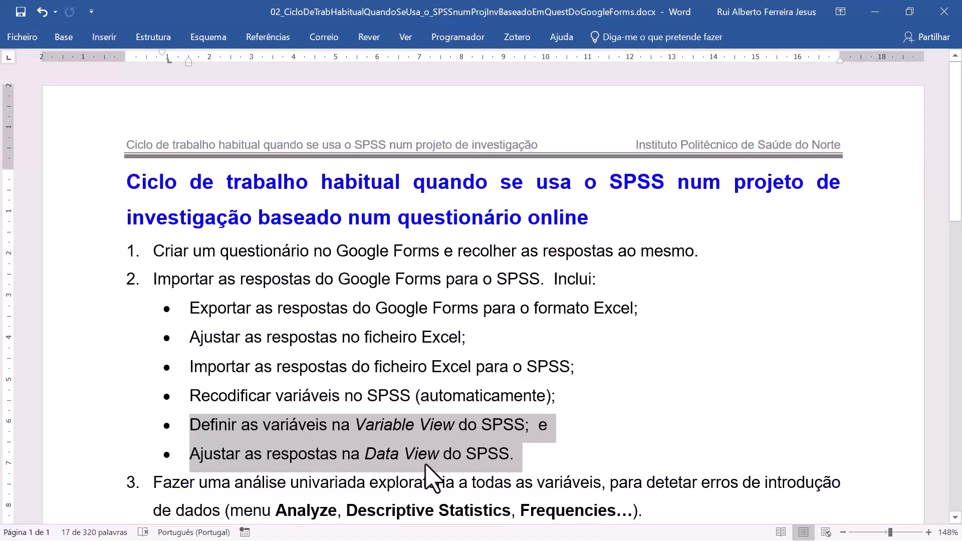
{"action": "key", "text": "alt+Tab"}
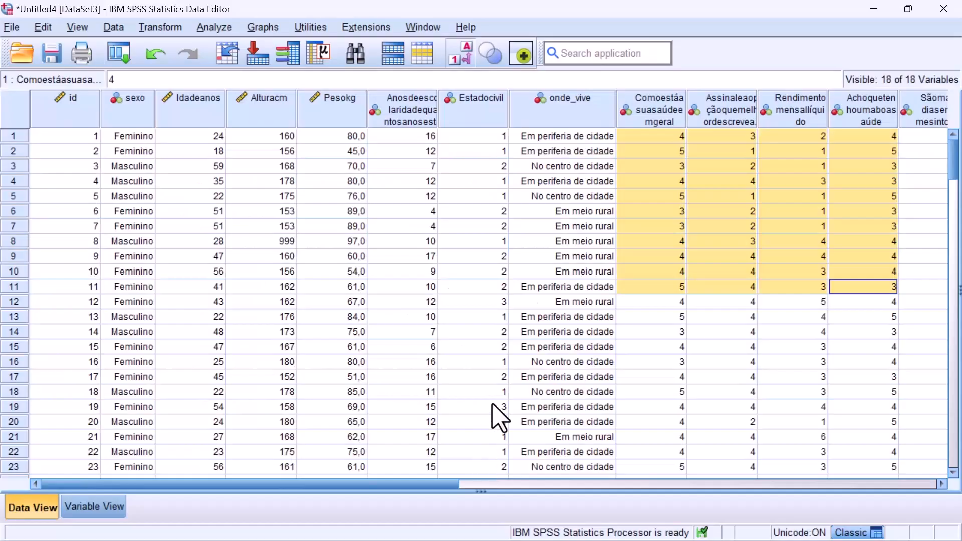
{"action": "mouse_move", "coordinate": [614, 108]}
{"action": "left_mouse_down"}
{"action": "mouse_move", "coordinate": [594, 108]}
{"action": "mouse_move", "coordinate": [622, 108]}
{"action": "left_mouse_up"}
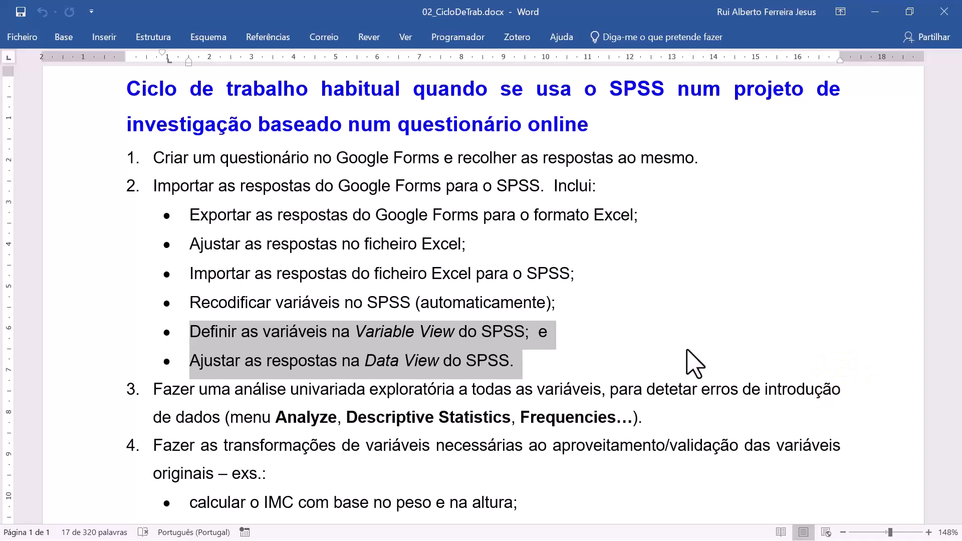
{"action": "key", "text": "alt+Tab"}
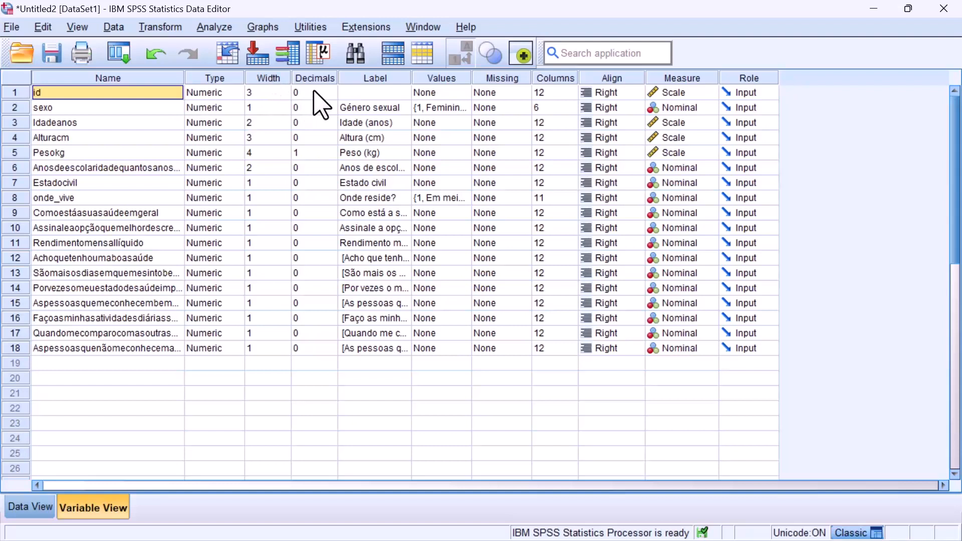
Narrow the id column in Data View to about the width of its values
{"action": "left_click", "coordinate": [369, 93]}
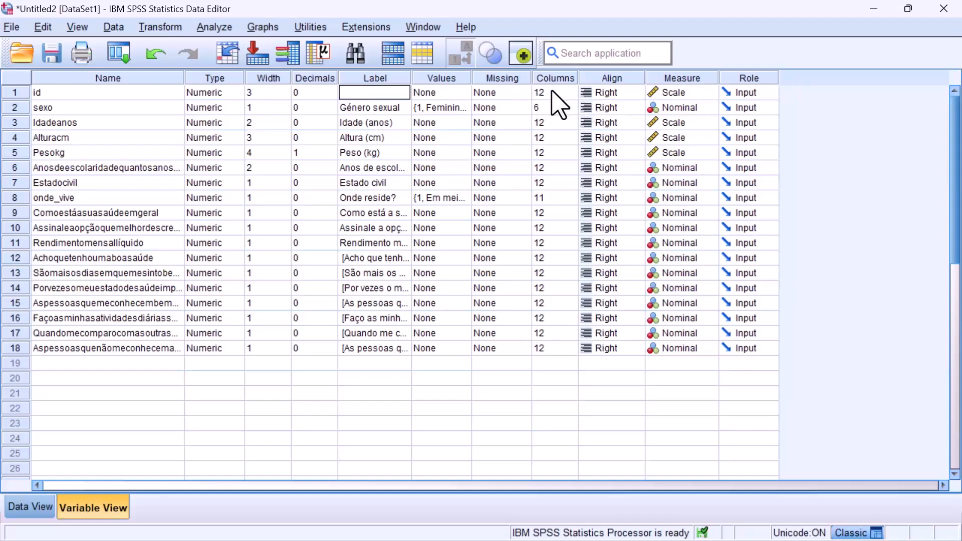
{"action": "left_click", "coordinate": [28, 510]}
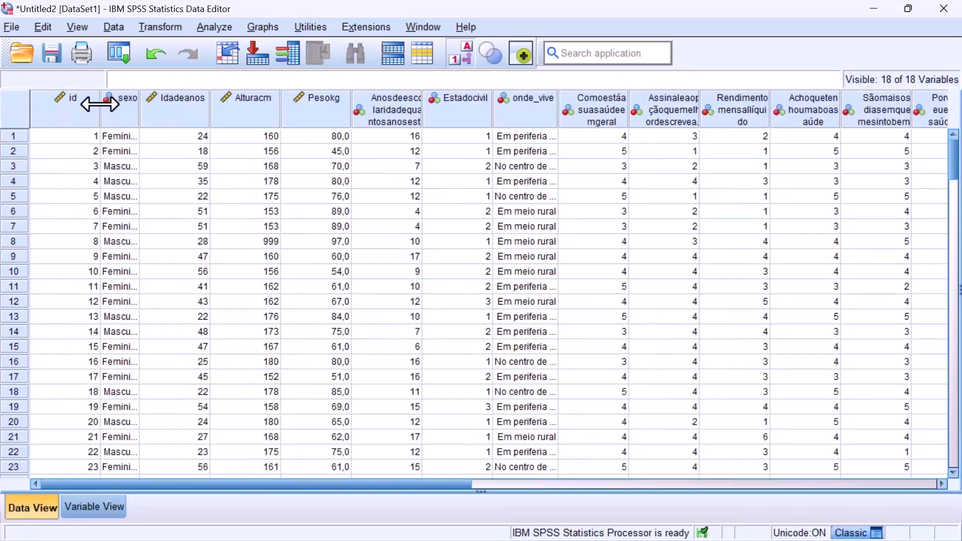
{"action": "left_click_drag", "start_coordinate": [101, 104], "coordinate": [48, 103]}
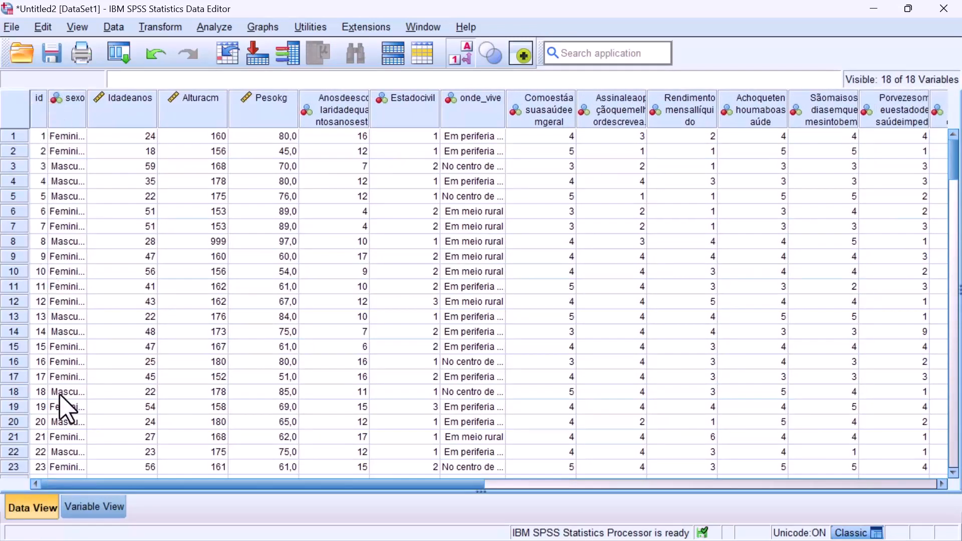
Set the id variable's Columns width to 4 in Variable View and select its Align setting
{"action": "left_click", "coordinate": [101, 507]}
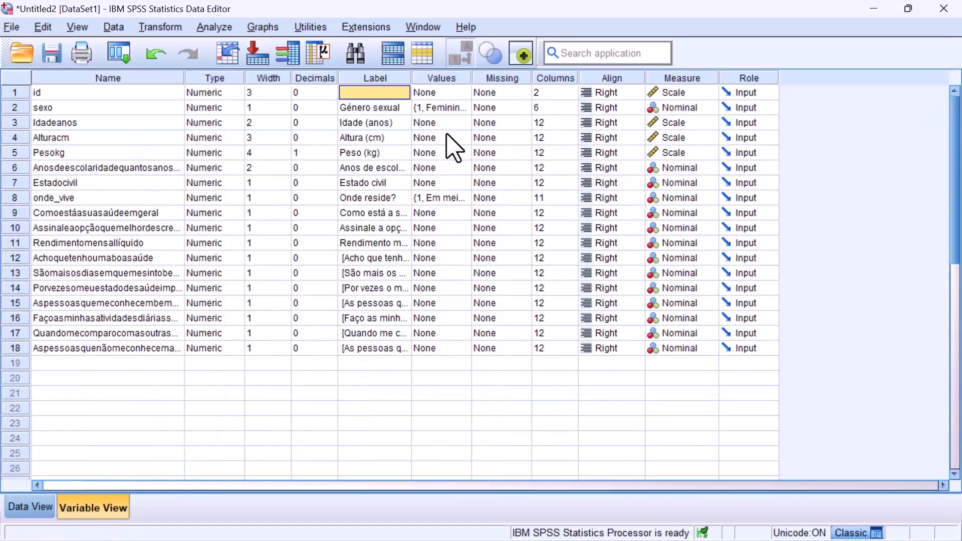
{"action": "key", "text": "Right"}
{"action": "key", "text": "Right"}
{"action": "key", "text": "Right"}
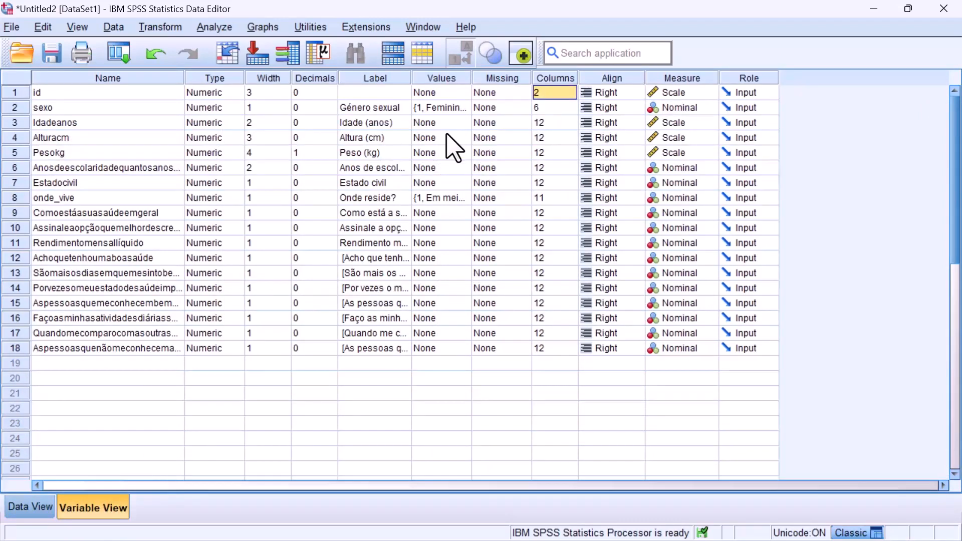
{"action": "type", "text": "4"}
{"action": "key", "text": "Return"}
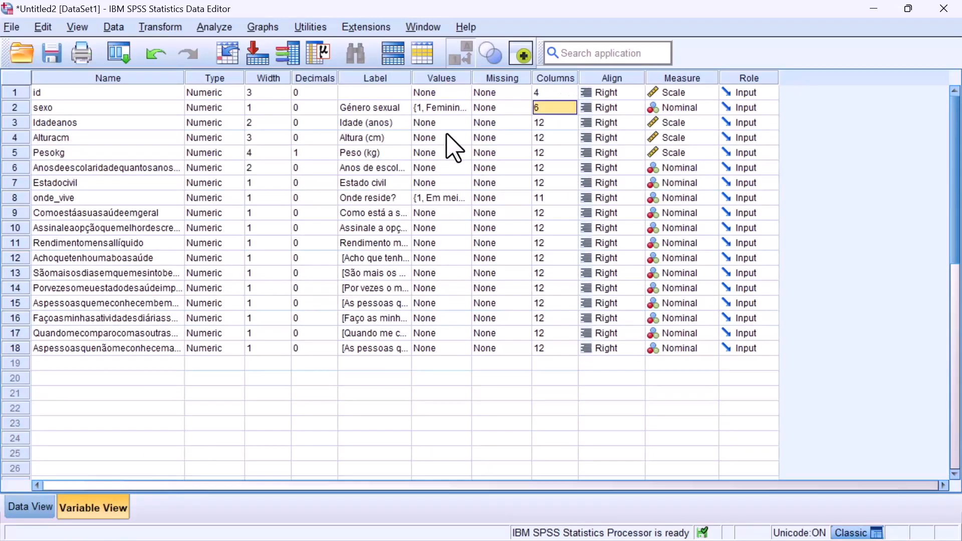
{"action": "key", "text": "Up"}
{"action": "key", "text": "Right"}
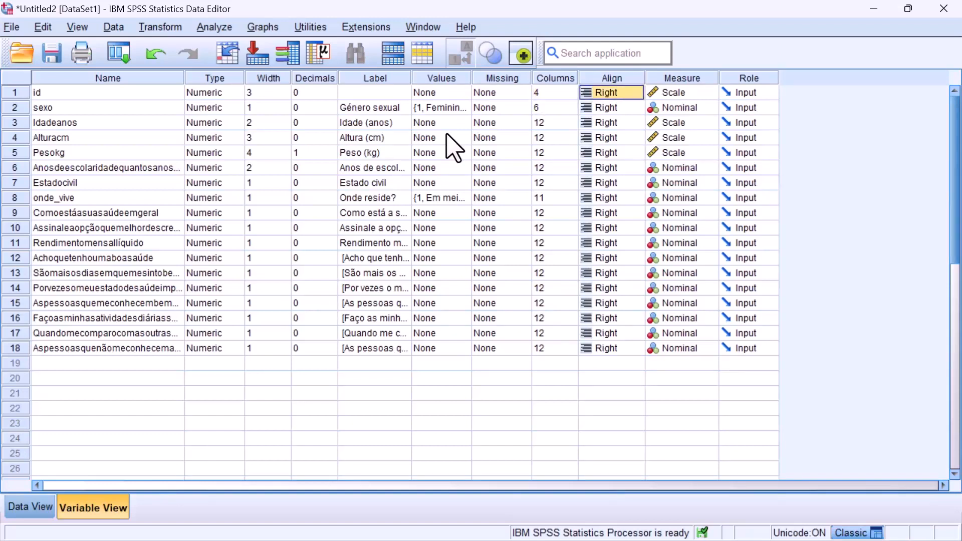
Set the id variable's alignment to Center, check its column in Data View, and return to Variable View
{"action": "left_click", "coordinate": [637, 93]}
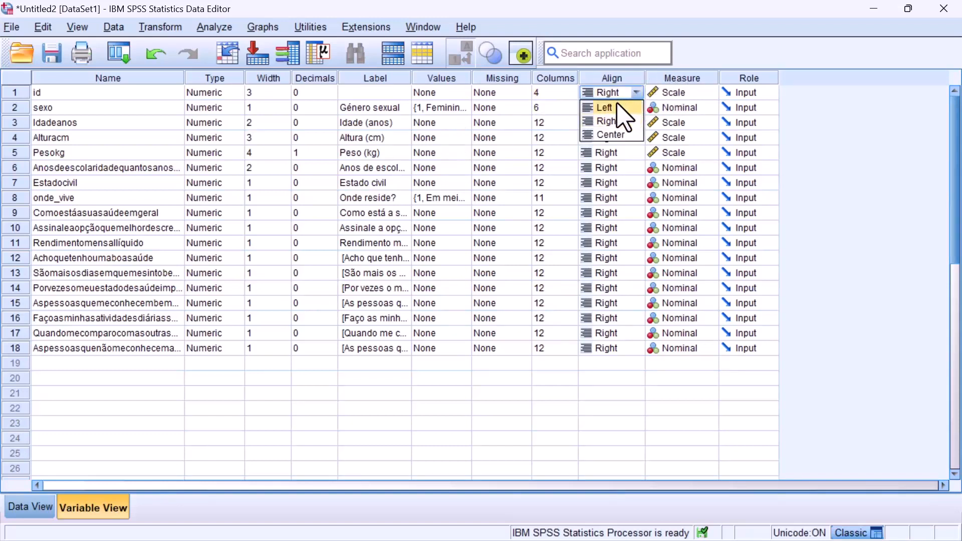
{"action": "left_click", "coordinate": [621, 136]}
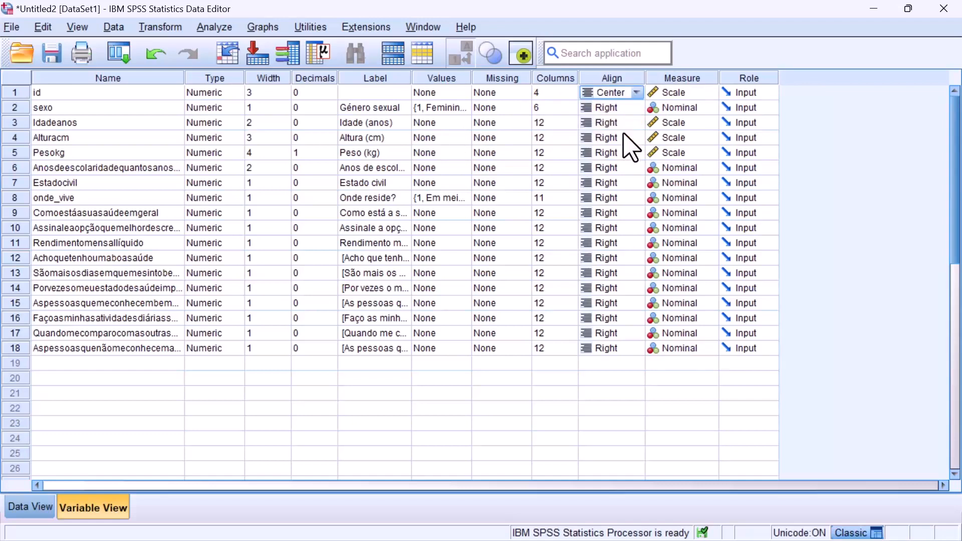
{"action": "left_click", "coordinate": [30, 507]}
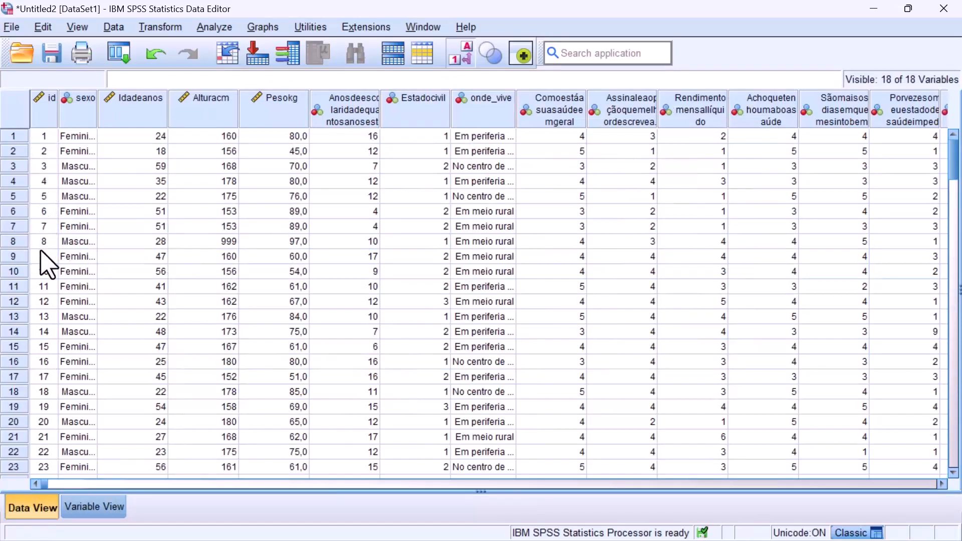
{"action": "key", "text": "ctrl+t"}
Set the id variable's measurement level to Nominal and keep its role as Input
{"action": "key", "text": "Right"}
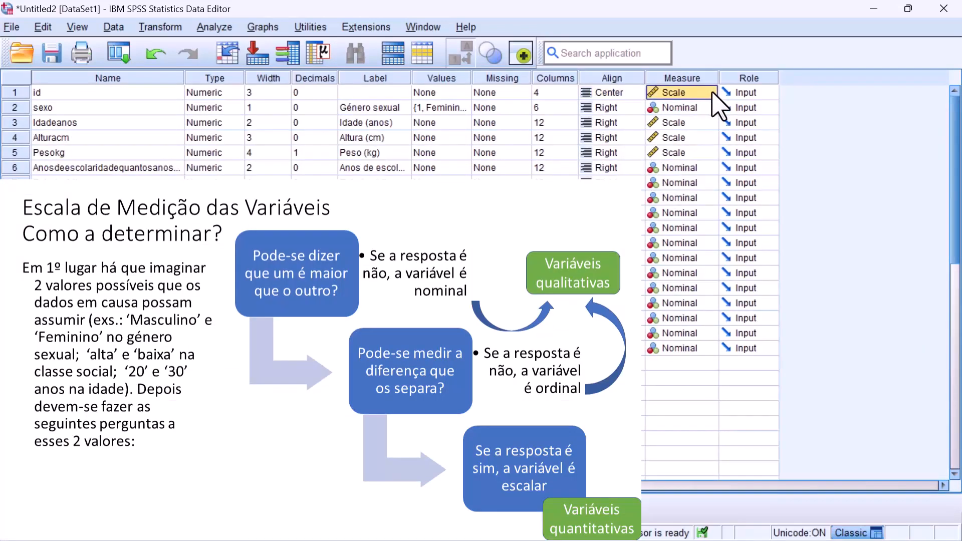
{"action": "left_click", "coordinate": [711, 93]}
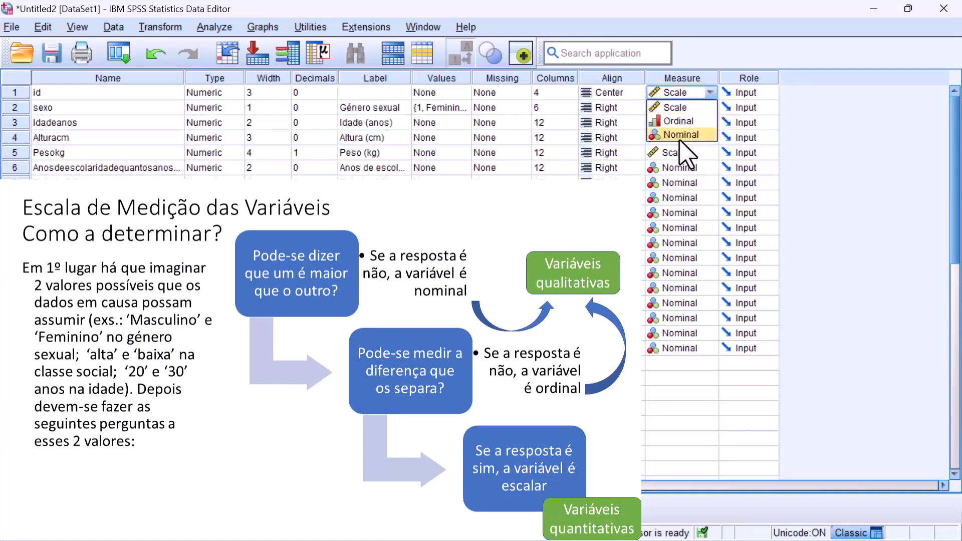
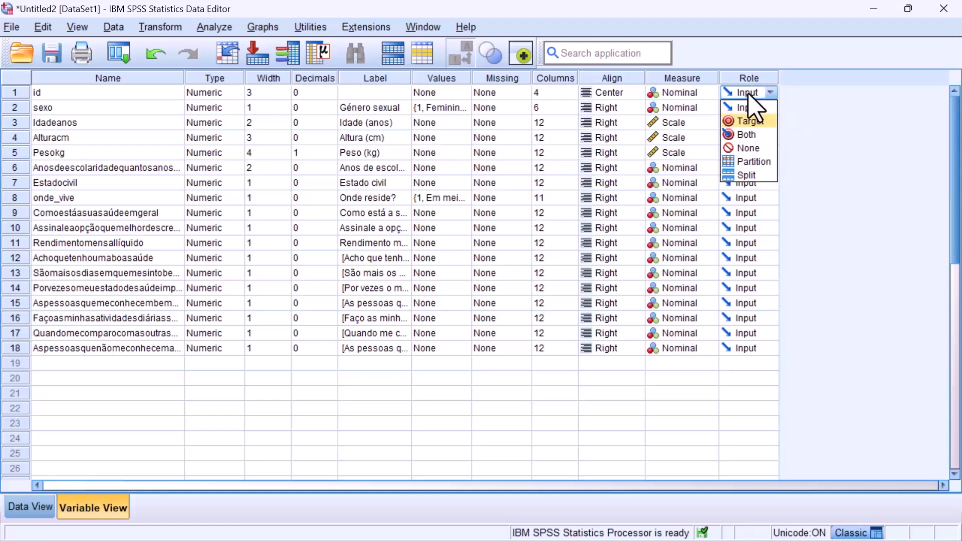
{"action": "left_click", "coordinate": [756, 107]}
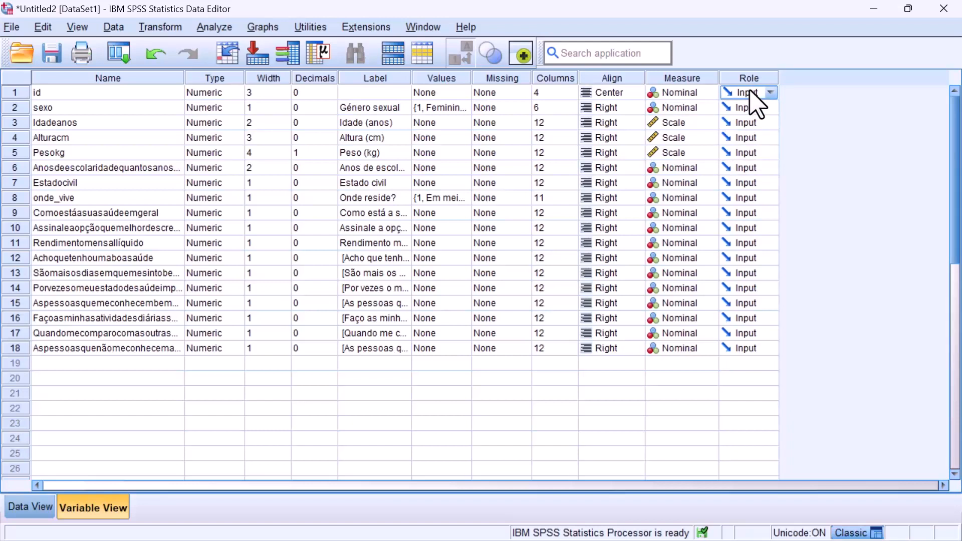
Review the properties of the sexo variable, from its name and type through its label and value labels
{"action": "left_click", "coordinate": [19, 94]}
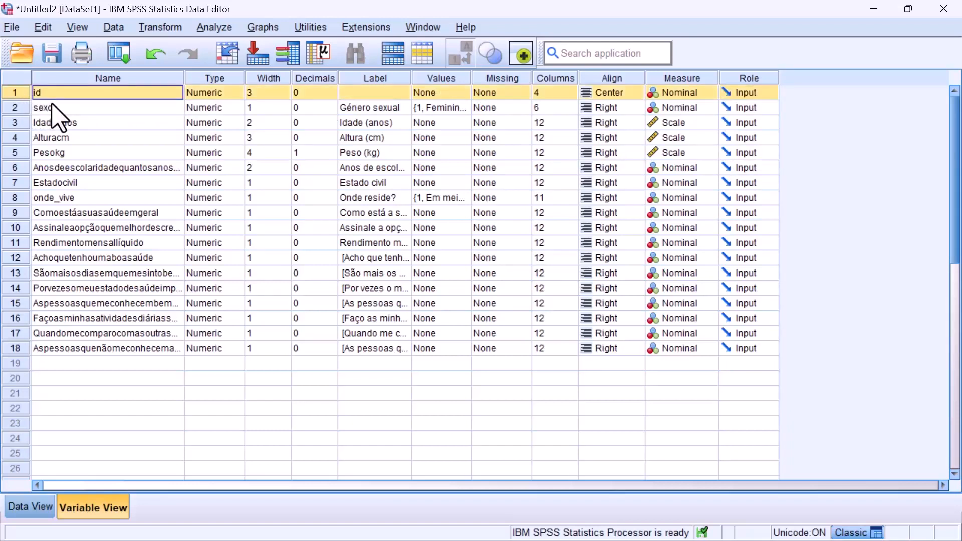
{"action": "left_click", "coordinate": [21, 108]}
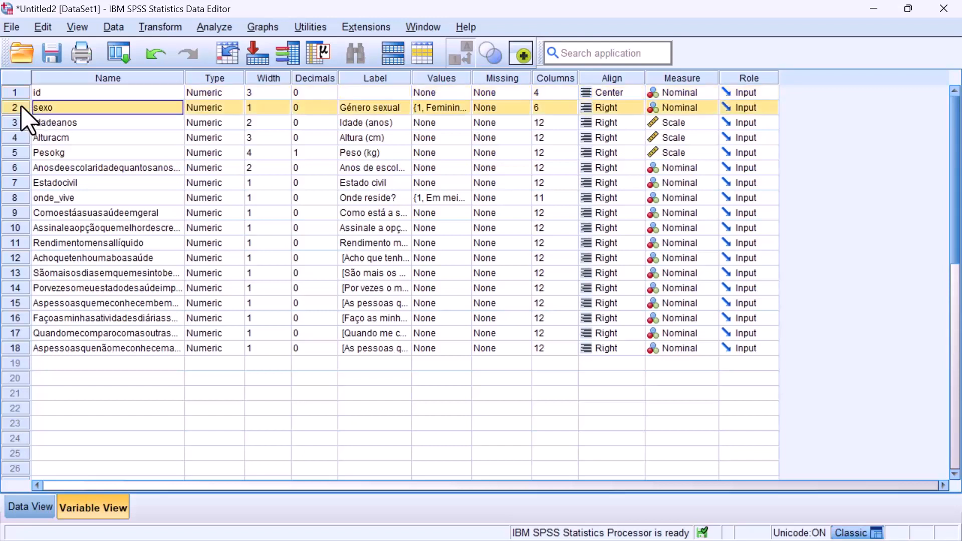
{"action": "left_click", "coordinate": [71, 106]}
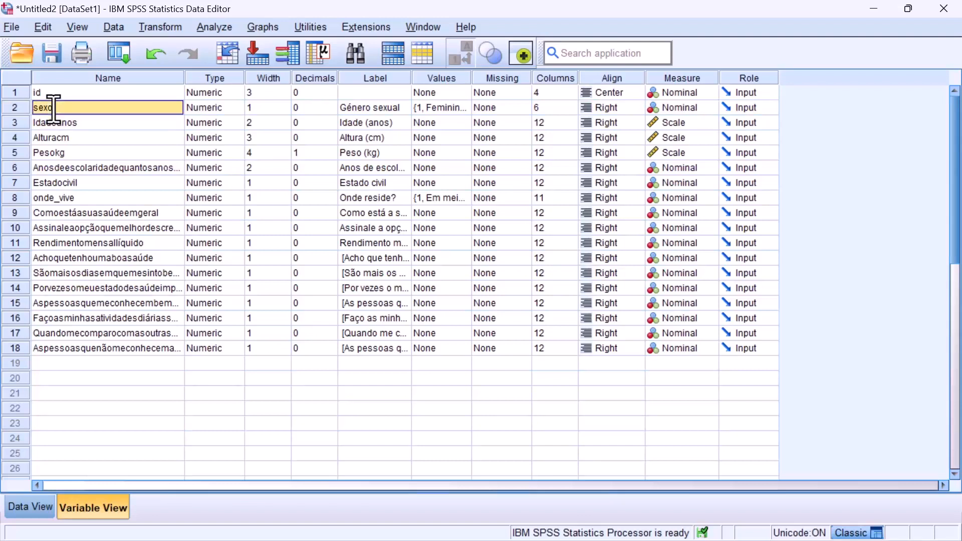
{"action": "key", "text": "Tab"}
{"action": "key", "text": "Tab"}
{"action": "key", "text": "Tab"}
{"action": "key", "text": "Tab"}
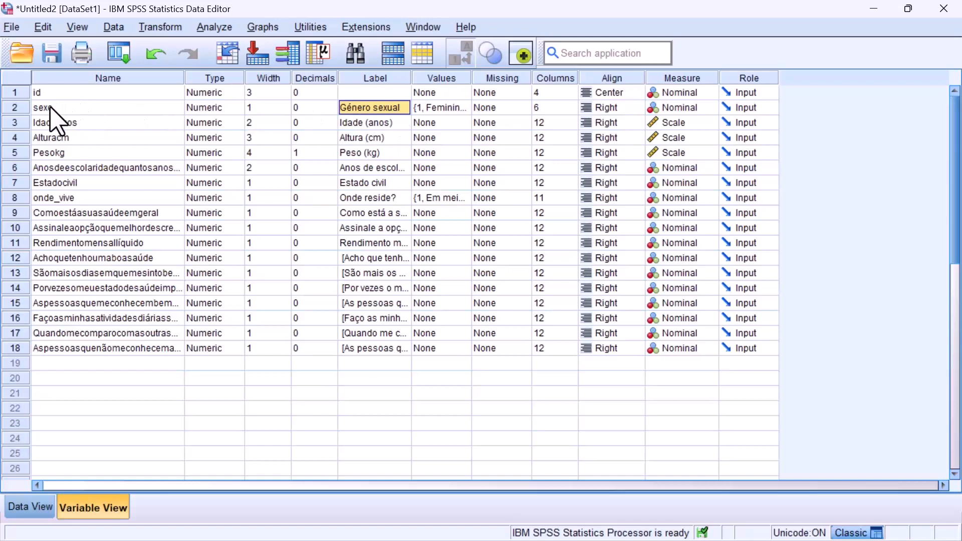
{"action": "key", "text": "Tab"}
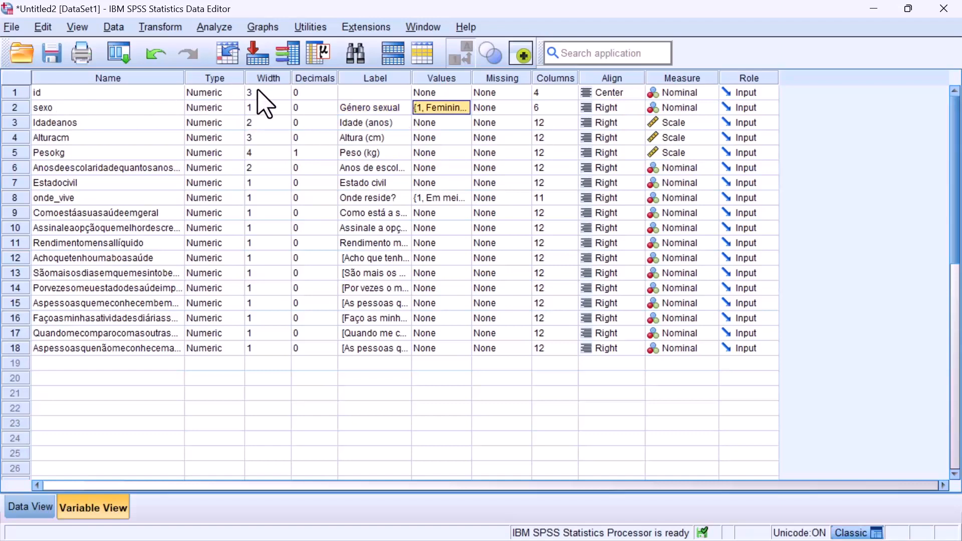
{"action": "left_click", "coordinate": [466, 107]}
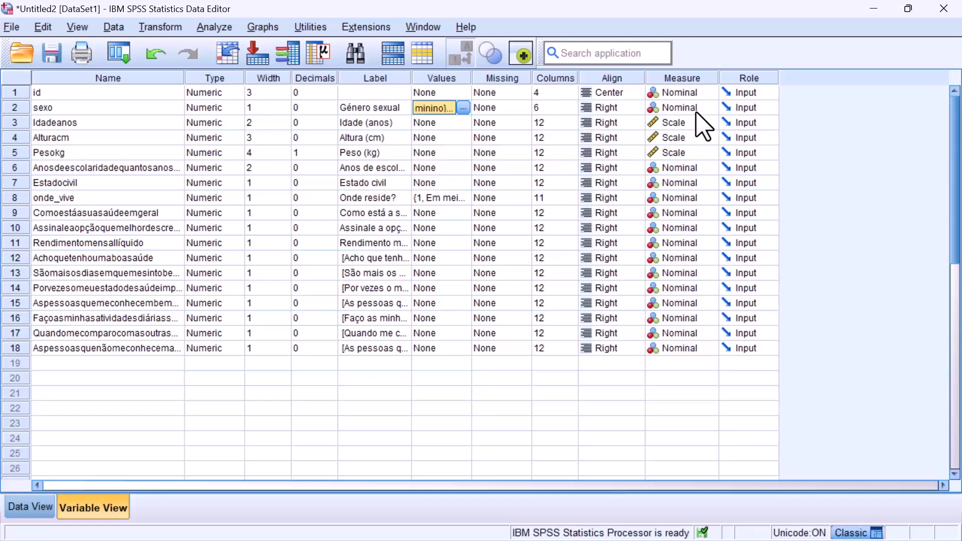
Clear the label of the Idadeanos variable
{"action": "key", "text": "Return"}
{"action": "key", "text": "Left"}
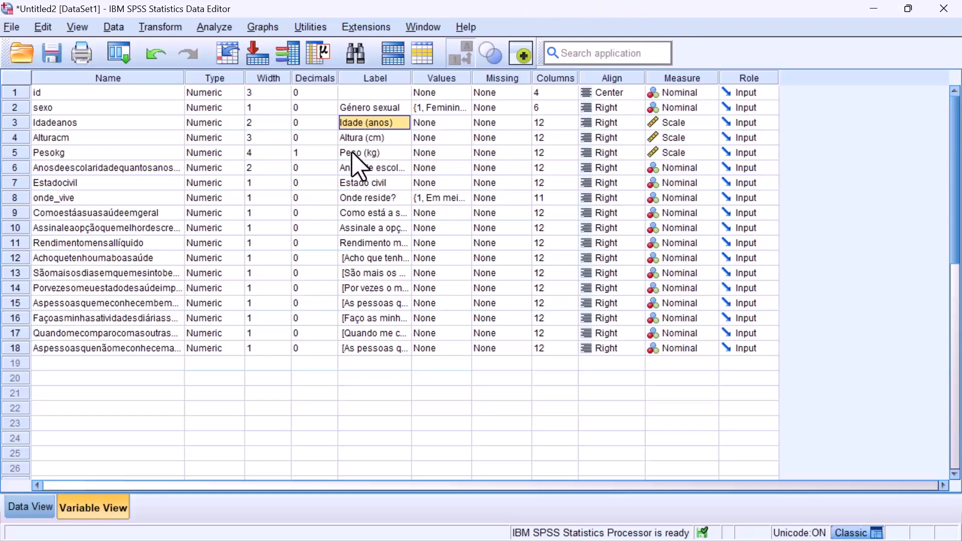
{"action": "key", "text": "Delete"}
{"action": "key", "text": "Return"}
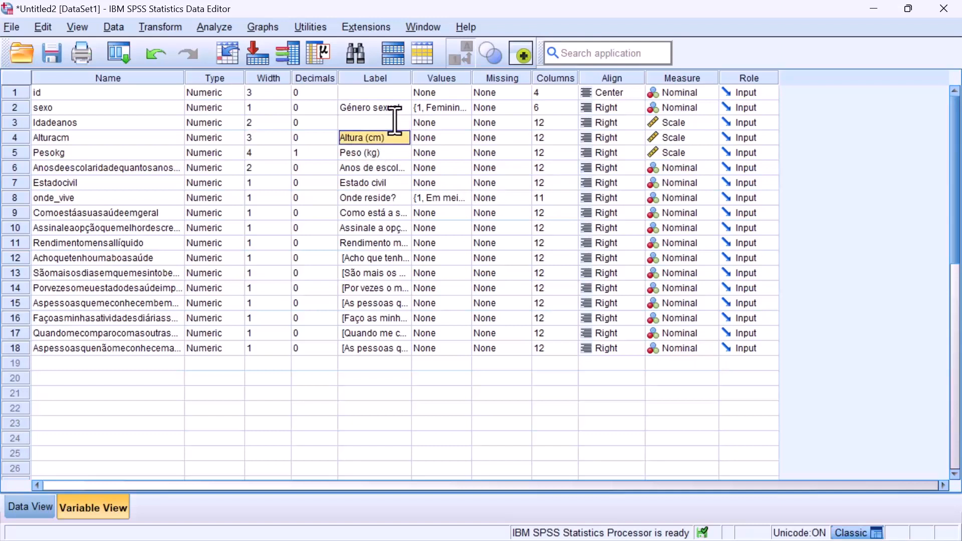
Rename the Idadeanos variable to Idade
{"action": "double_click", "coordinate": [104, 123]}
{"action": "key", "text": "BackSpace"}
{"action": "key", "text": "BackSpace"}
{"action": "key", "text": "BackSpace"}
{"action": "key", "text": "BackSpace"}
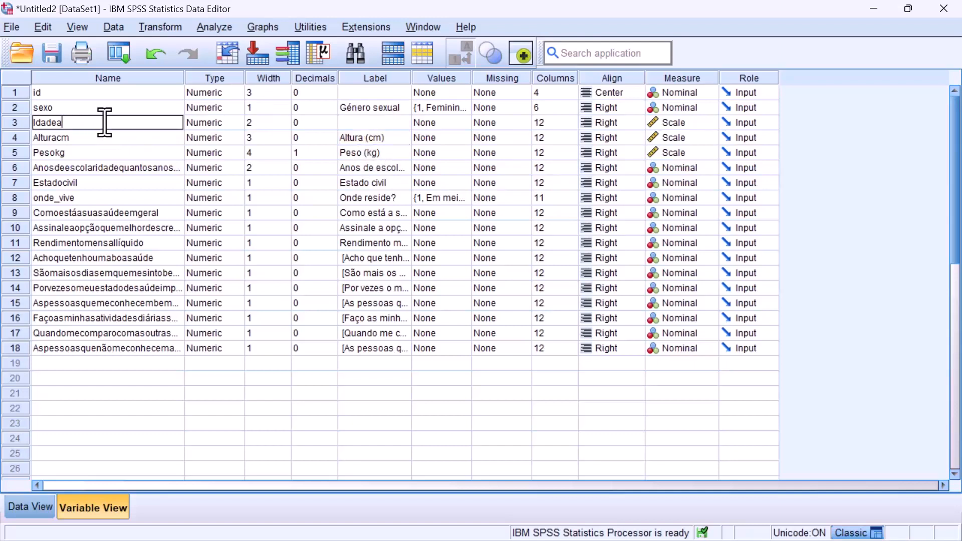
{"action": "key", "text": "Return"}
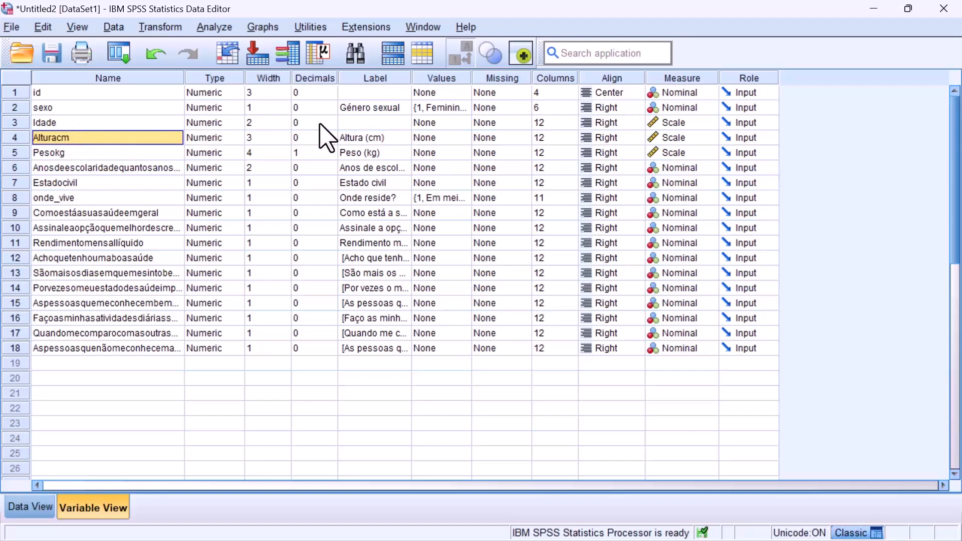
Review the Idade variable's type, width, decimals, label, values, missing, columns, alignment and measure settings
{"action": "left_click", "coordinate": [229, 124]}
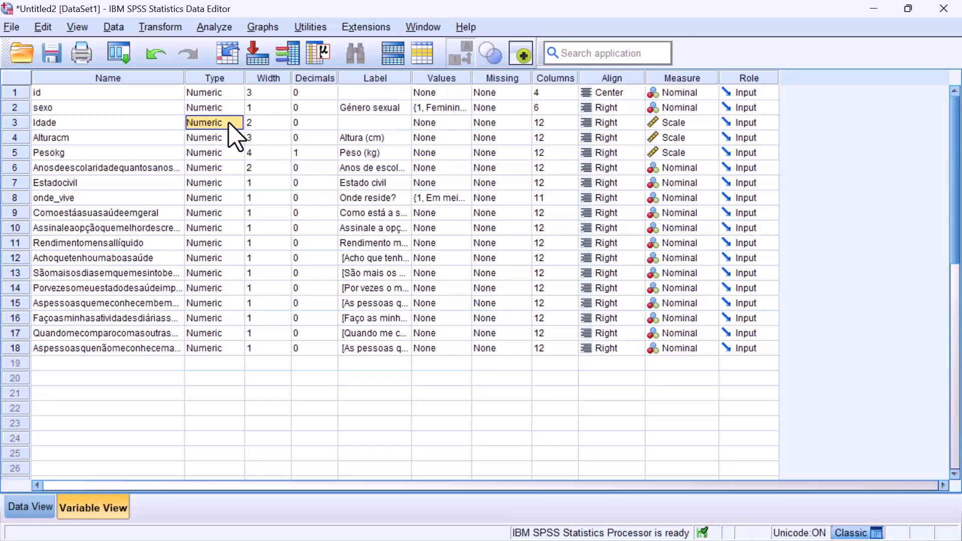
{"action": "key", "text": "Tab"}
{"action": "key", "text": "Tab"}
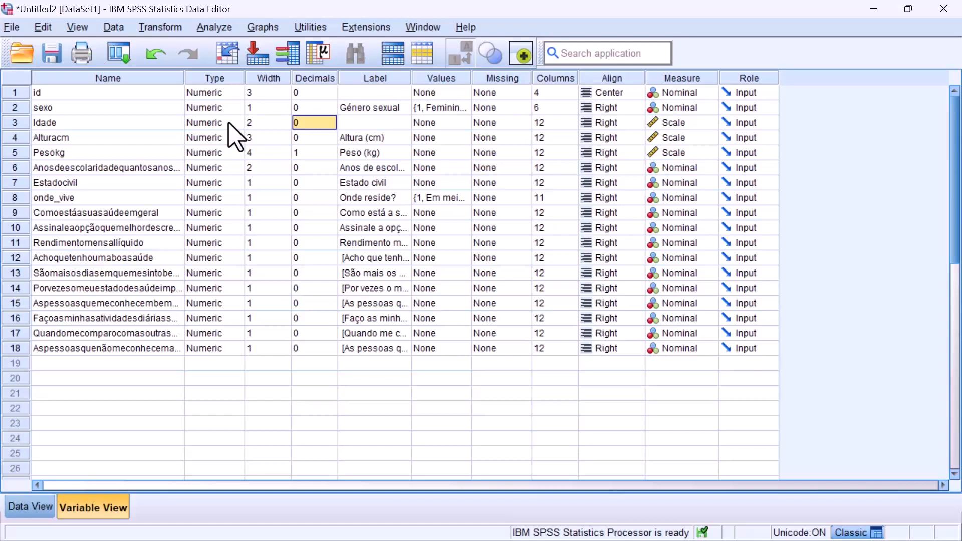
{"action": "key", "text": "shift+Tab"}
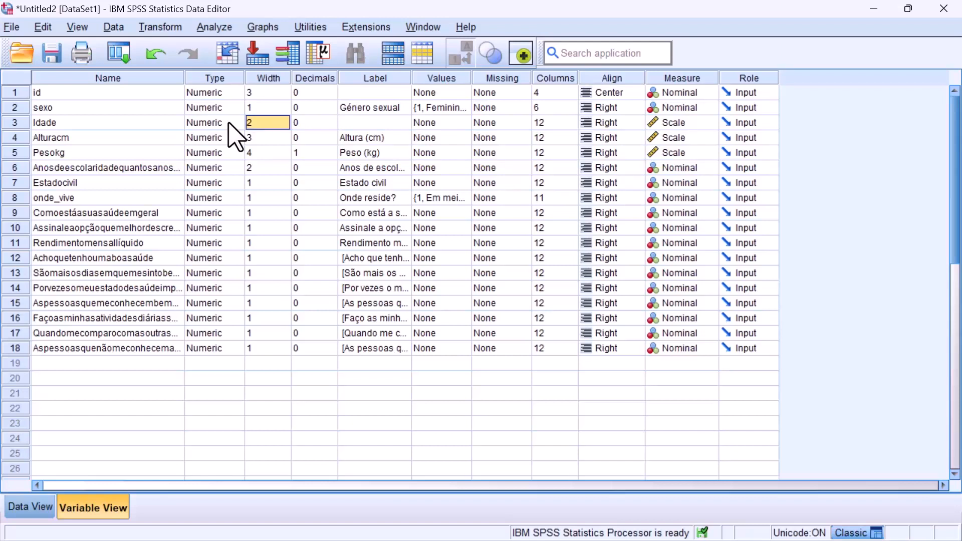
{"action": "key", "text": "Tab"}
{"action": "key", "text": "Tab"}
{"action": "key", "text": "Tab"}
{"action": "key", "text": "Tab"}
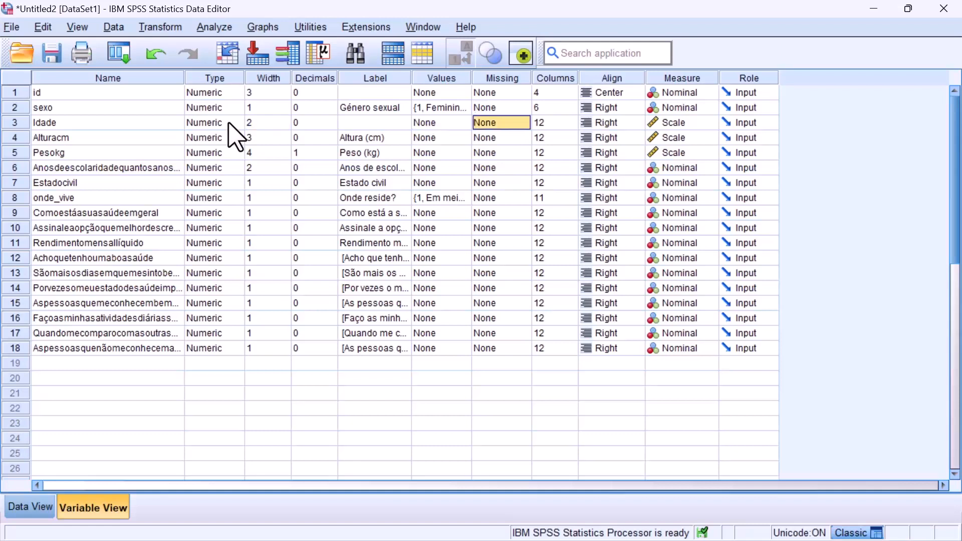
{"action": "key", "text": "Tab"}
{"action": "key", "text": "Tab"}
{"action": "key", "text": "Tab"}
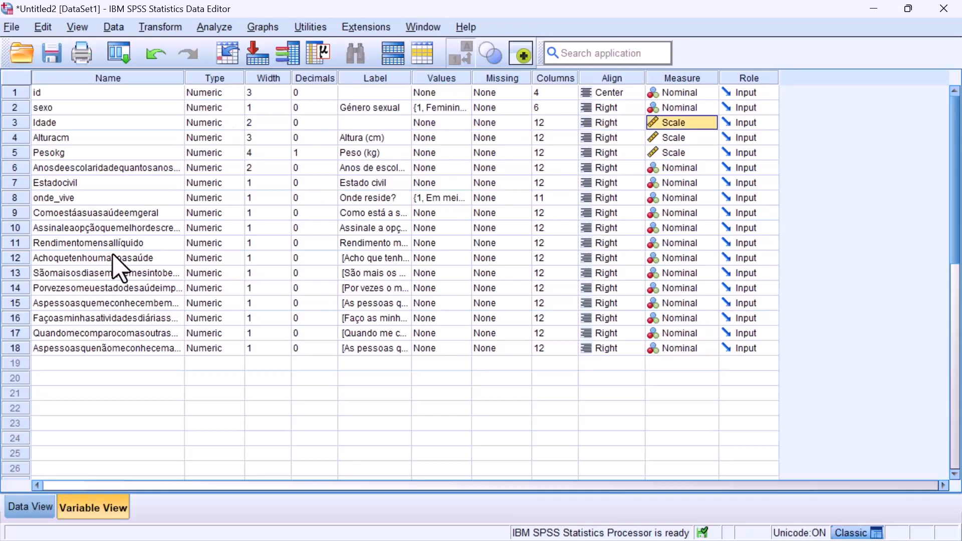
Inspect the first Idade values and the column header in Data View, and return to Variable View
{"action": "left_click", "coordinate": [26, 507]}
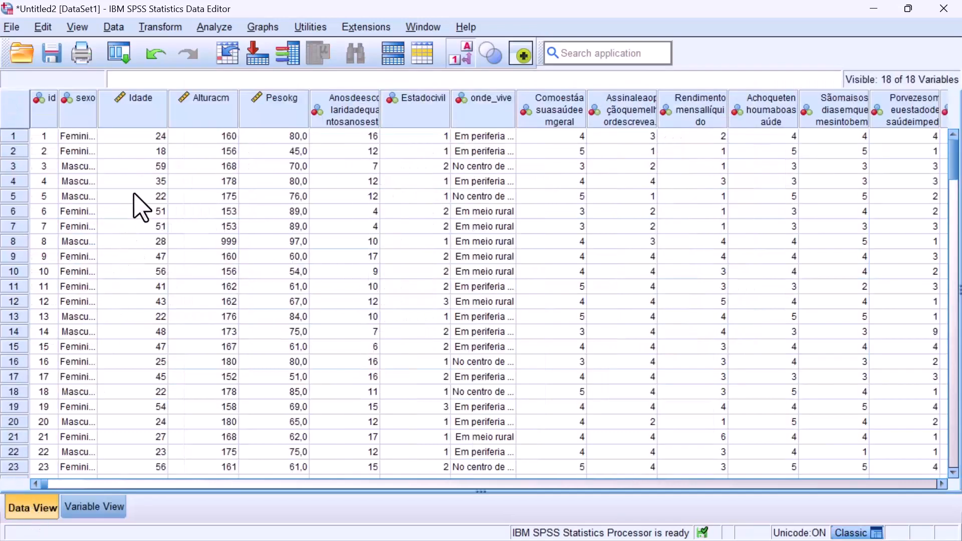
{"action": "left_click_drag", "start_coordinate": [156, 136], "coordinate": [153, 152]}
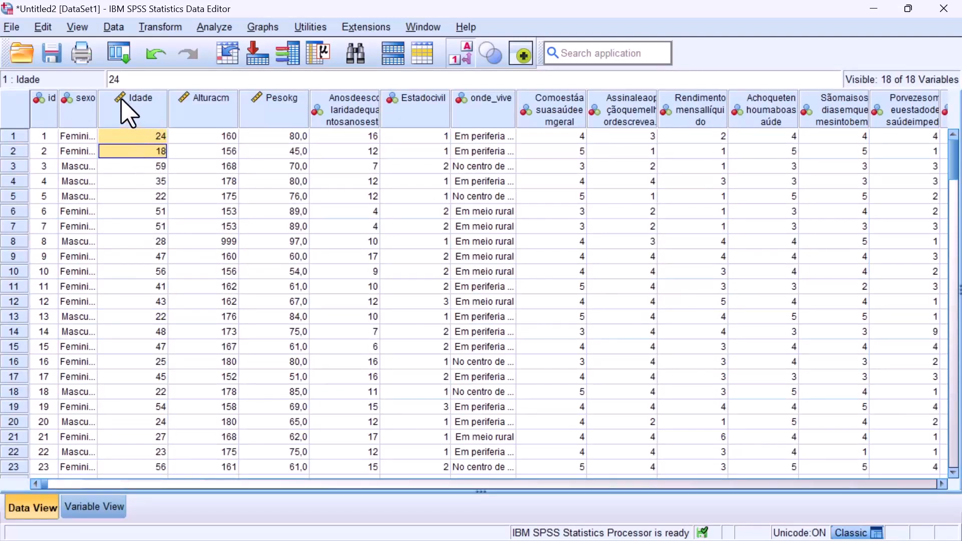
{"action": "left_click", "coordinate": [96, 507]}
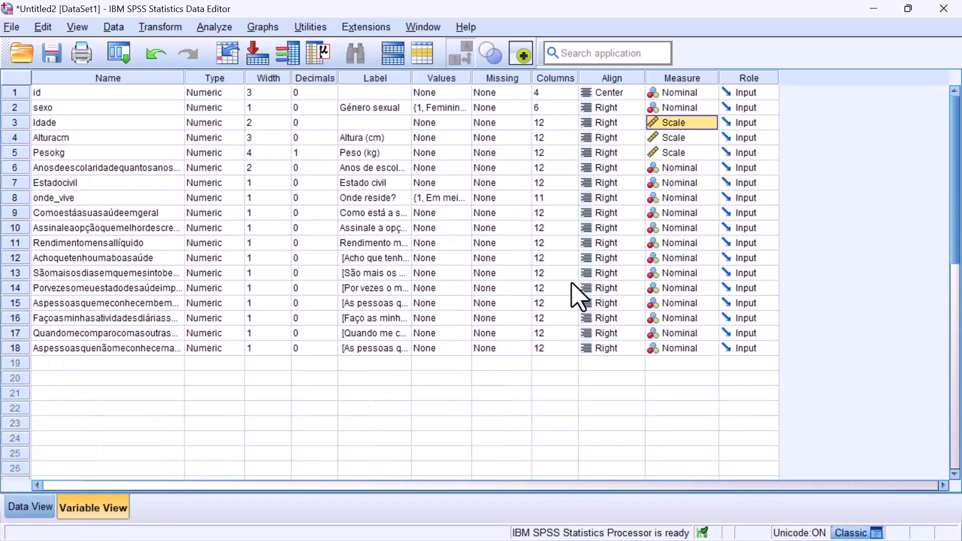
Check the label of the Alturacm variable and rename the variable to altura
{"action": "key", "text": "Left"}
{"action": "key", "text": "Left"}
{"action": "key", "text": "Left"}
{"action": "key", "text": "Left"}
{"action": "key", "text": "Left"}
{"action": "key", "text": "Left"}
{"action": "key", "text": "Left"}
{"action": "key", "text": "Left"}
{"action": "key", "text": "Left"}
{"action": "key", "text": "Down"}
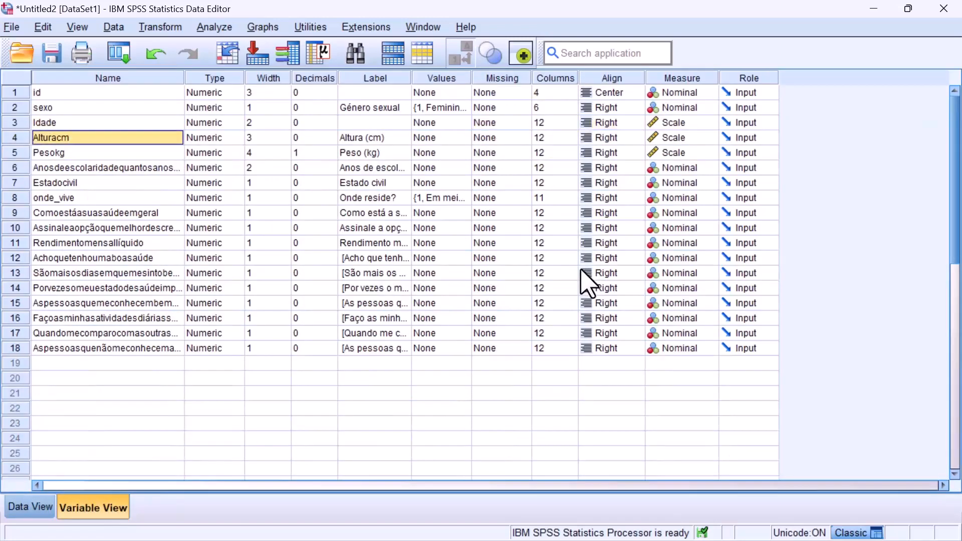
{"action": "key", "text": "Right"}
{"action": "key", "text": "Right"}
{"action": "key", "text": "Right"}
{"action": "key", "text": "Right"}
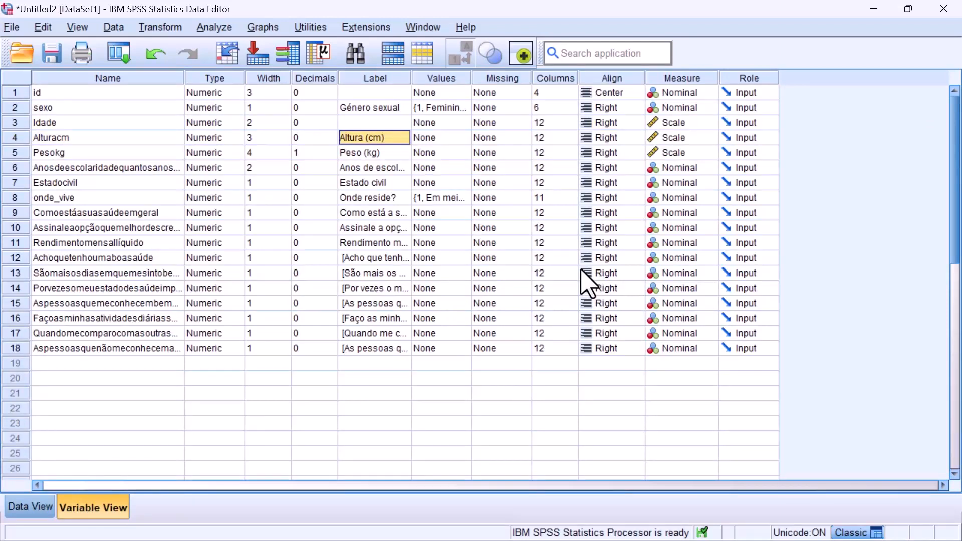
{"action": "key", "text": "Left"}
{"action": "key", "text": "Left"}
{"action": "key", "text": "Left"}
{"action": "key", "text": "Left"}
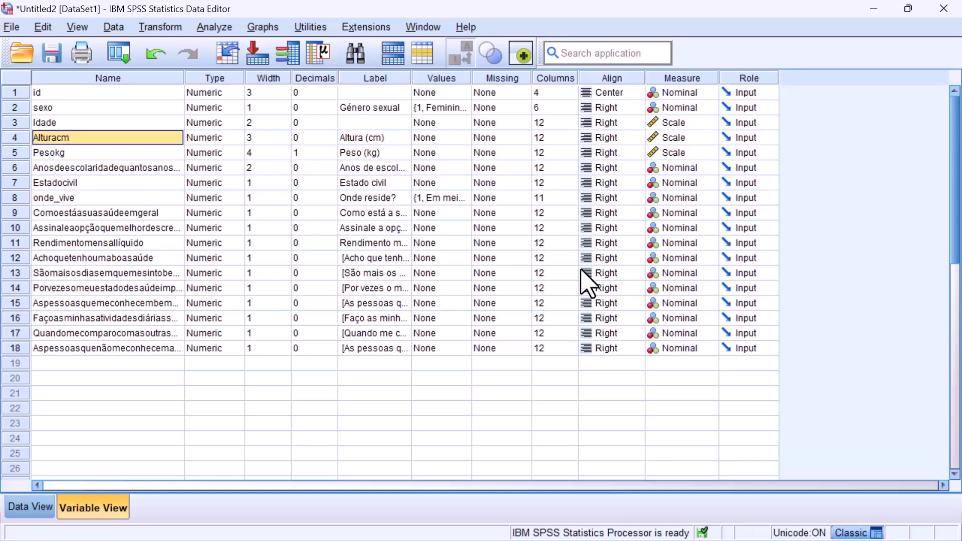
{"action": "type", "text": "altura"}
Review the altura variable's type, width, decimals and label settings
{"action": "key", "text": "Right"}
{"action": "key", "text": "Right"}
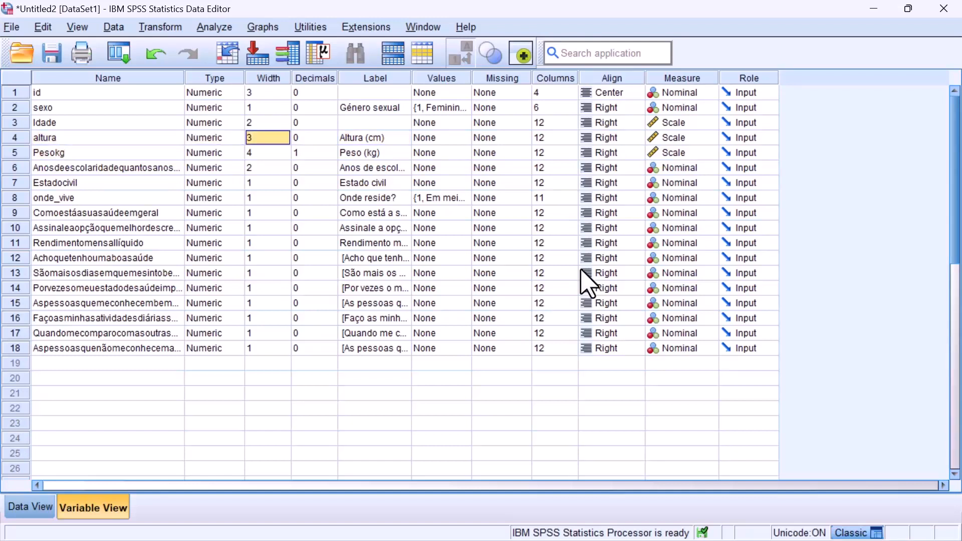
{"action": "key", "text": "Left"}
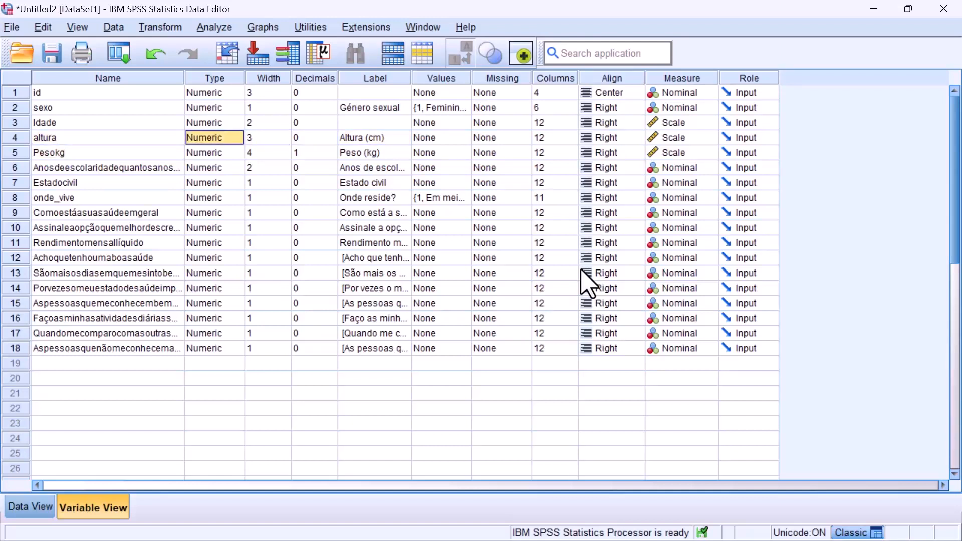
{"action": "key", "text": "Right"}
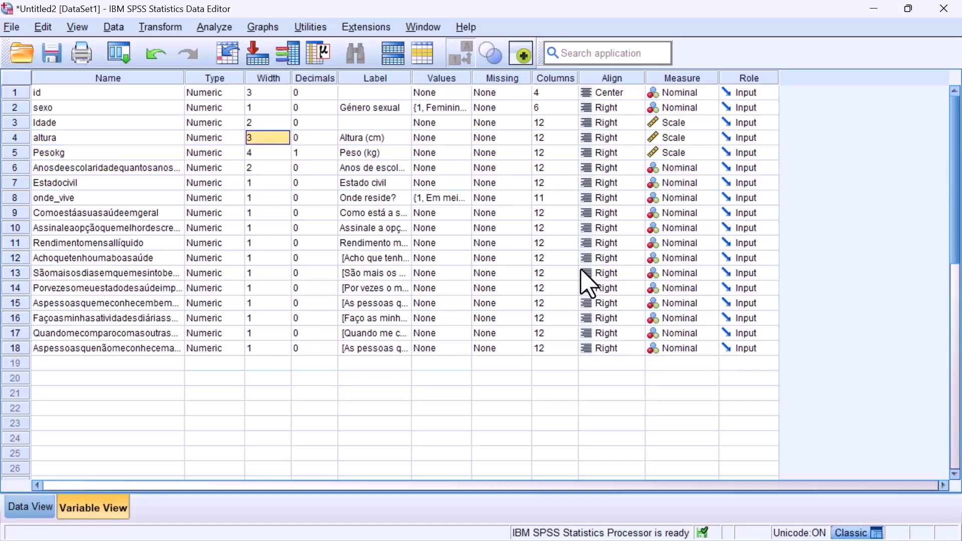
{"action": "key", "text": "Right"}
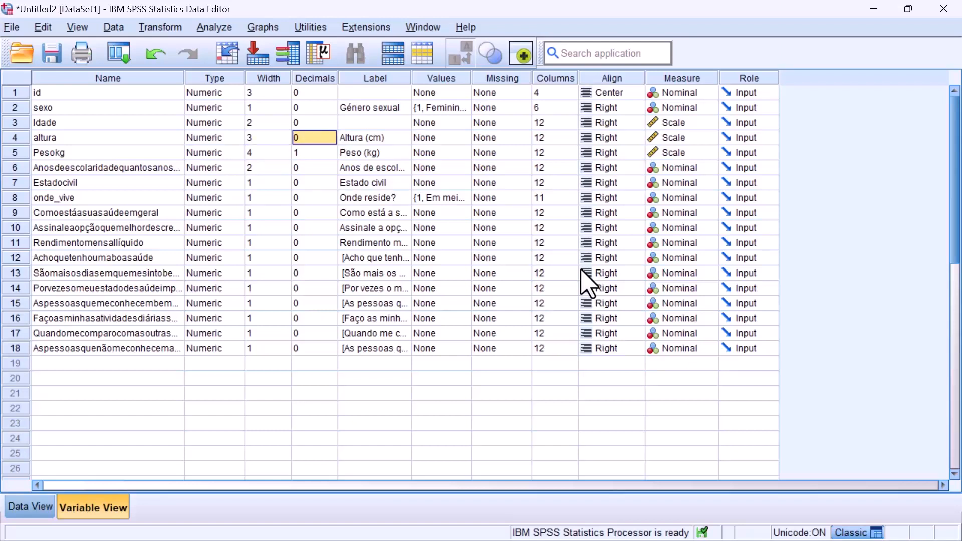
{"action": "key", "text": "Right"}
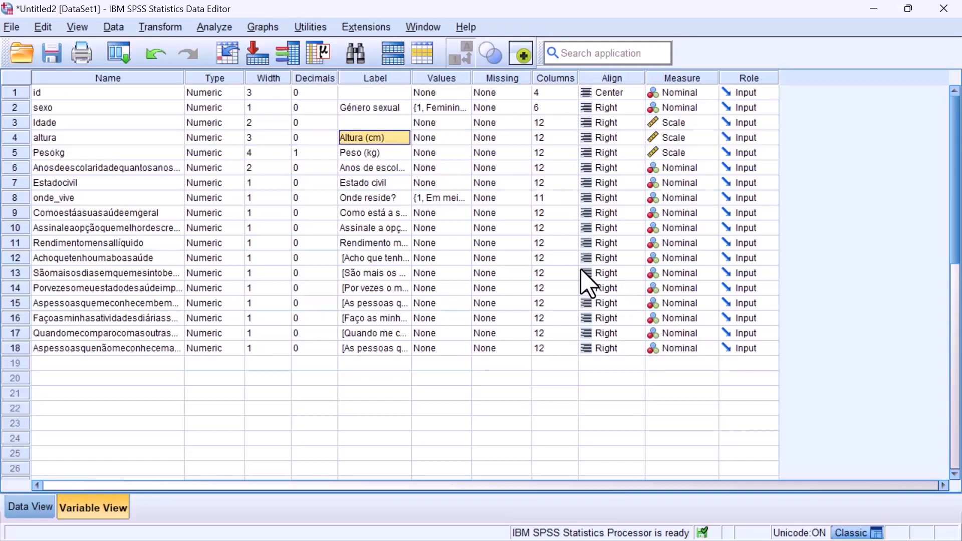
{"action": "key", "text": "Left"}
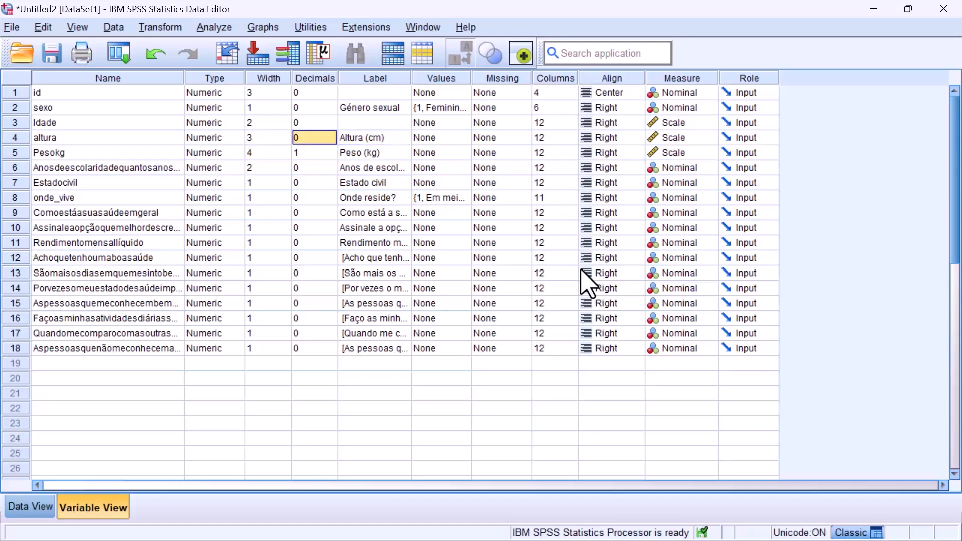
{"action": "key", "text": "Left"}
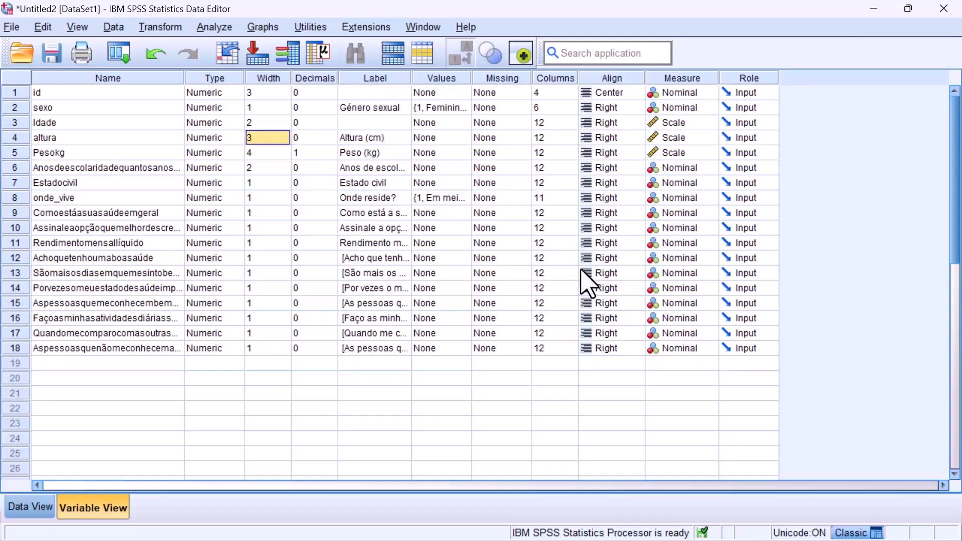
Sort the cases by altura in ascending order in Data View
{"action": "key", "text": "Right"}
{"action": "key", "text": "Right"}
{"action": "key", "text": "Right"}
{"action": "key", "text": "ctrl+t"}
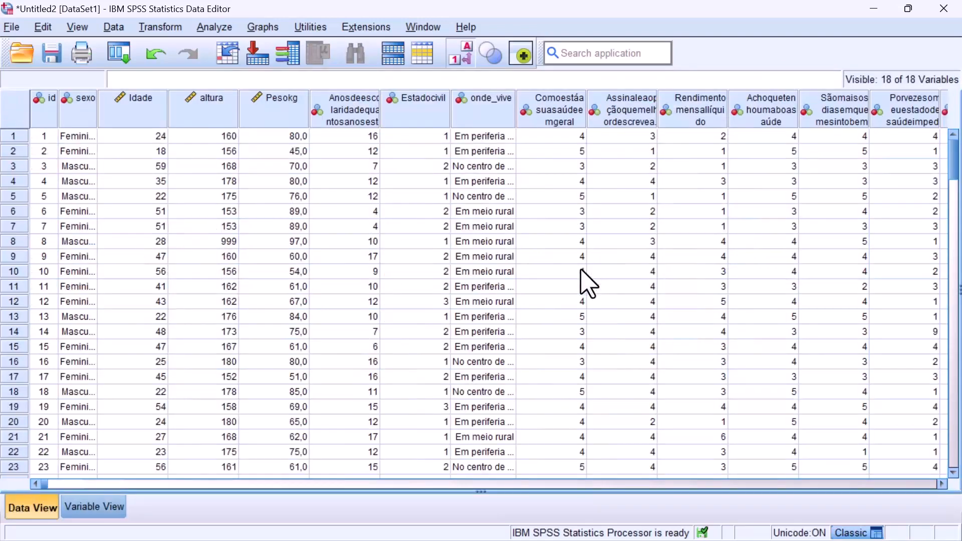
{"action": "left_click", "coordinate": [200, 102]}
{"action": "right_click", "coordinate": [200, 102]}
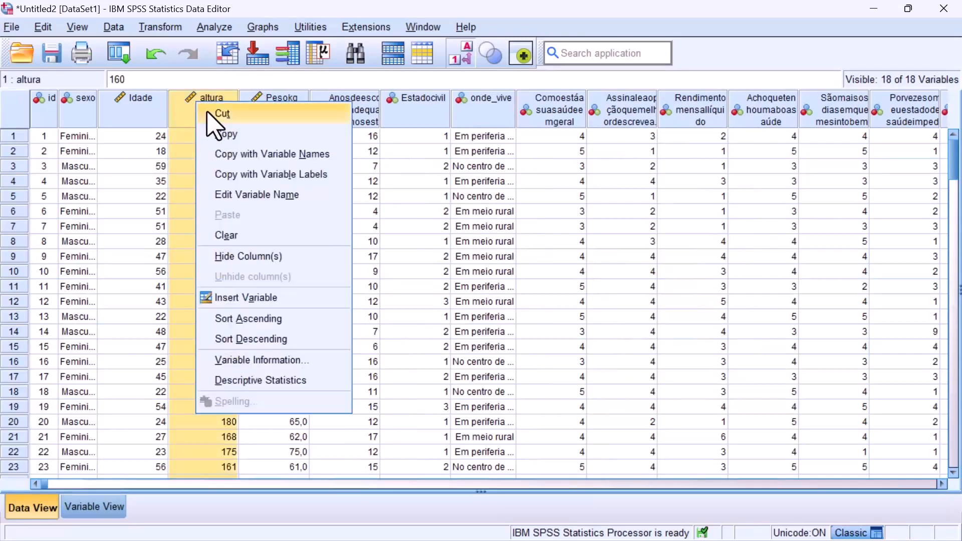
{"action": "left_click", "coordinate": [246, 319]}
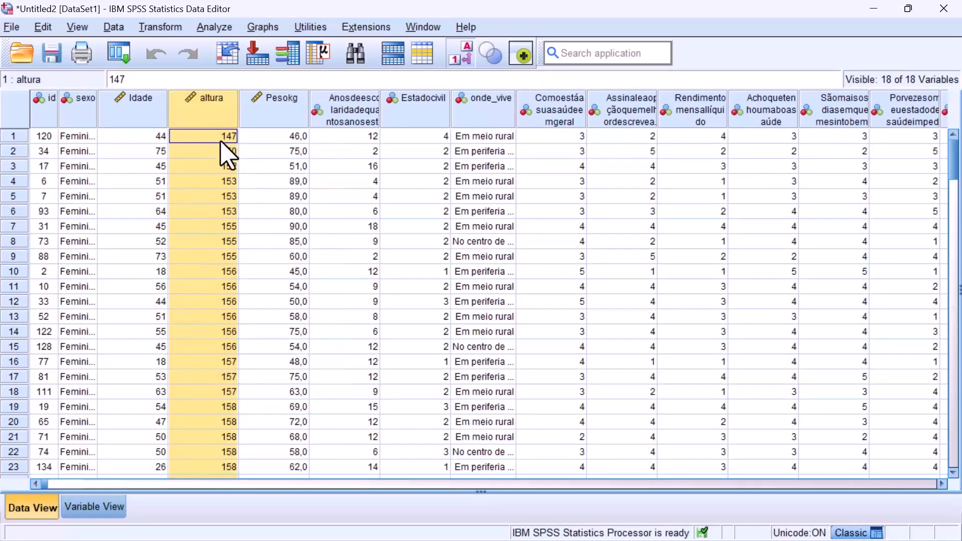
Sort the cases by altura in descending order and inspect the first two heights
{"action": "right_click", "coordinate": [213, 110]}
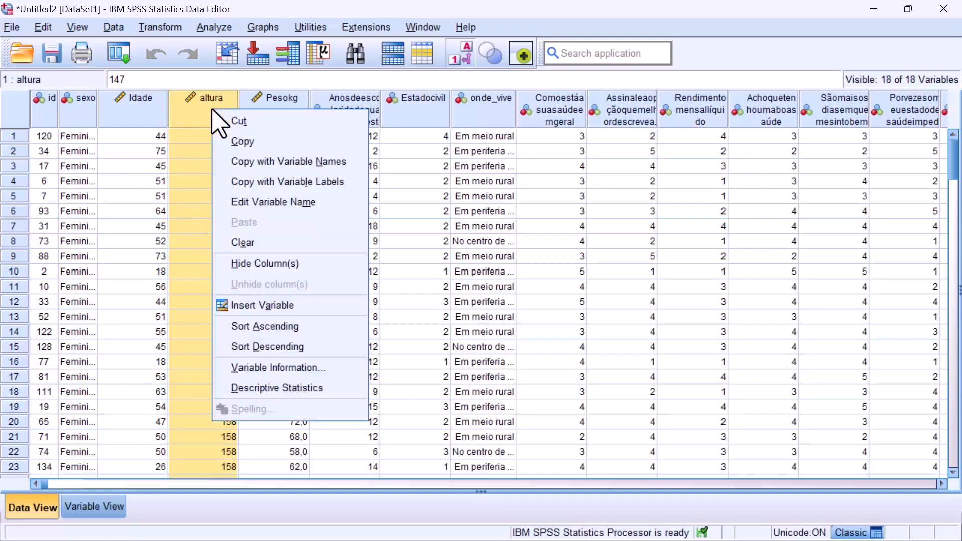
{"action": "left_click", "coordinate": [261, 347]}
{"action": "left_click", "coordinate": [209, 156]}
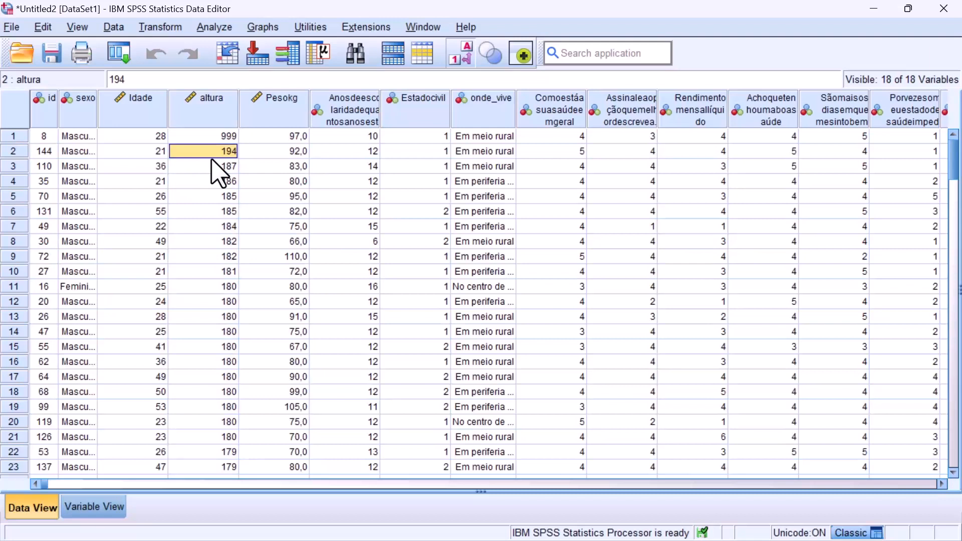
{"action": "left_click", "coordinate": [210, 141]}
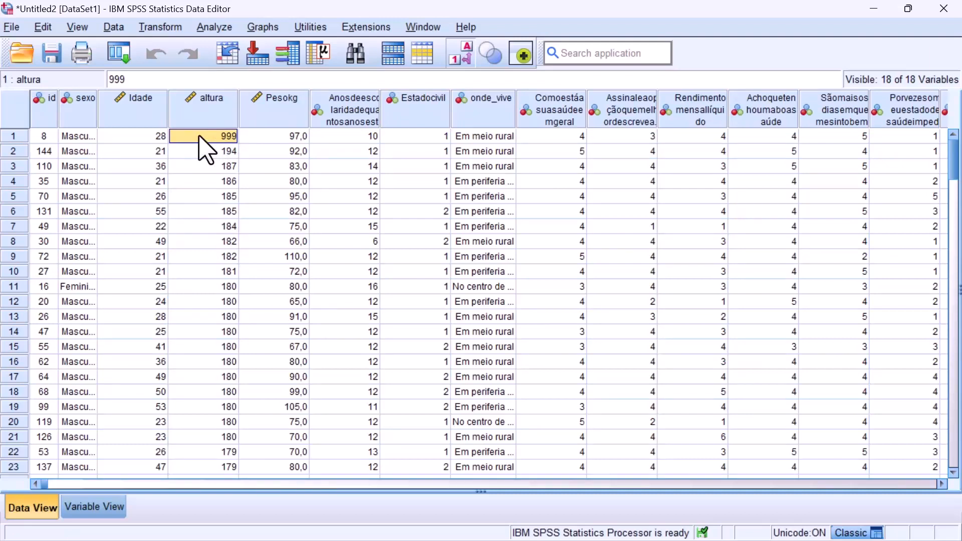
Define a value label for the altura variable in Variable View, with value 999 labelled NS/NR
{"action": "left_click", "coordinate": [106, 507]}
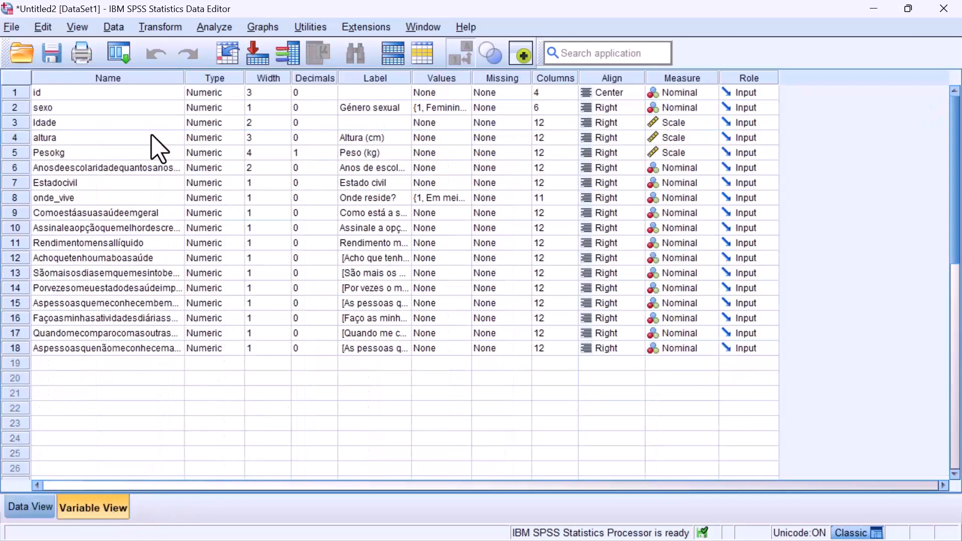
{"action": "left_click", "coordinate": [438, 139]}
{"action": "left_click", "coordinate": [467, 138]}
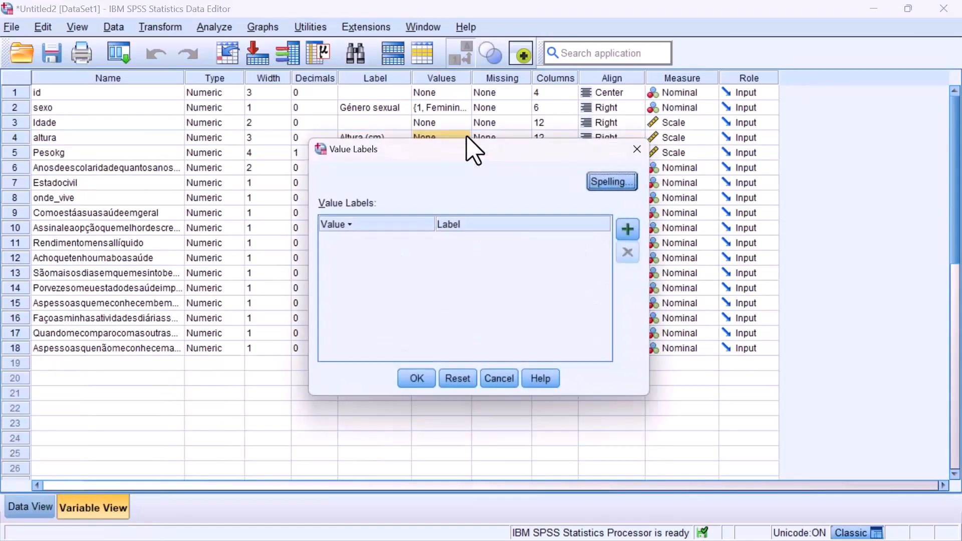
{"action": "left_click", "coordinate": [633, 230]}
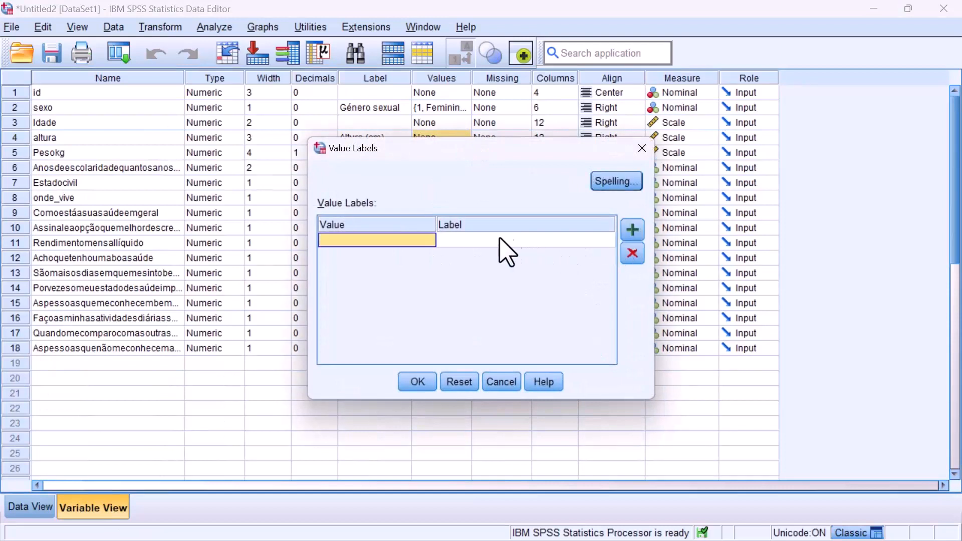
{"action": "type", "text": "999"}
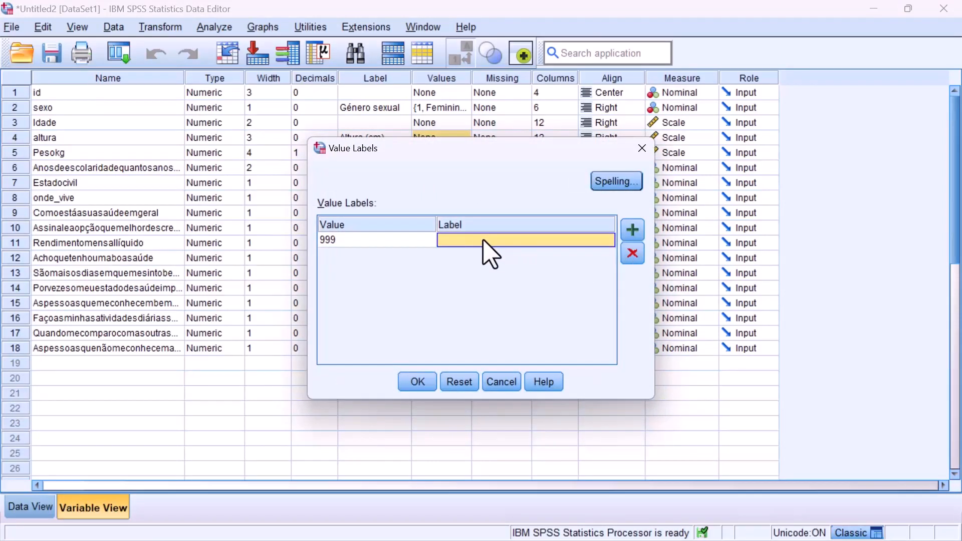
{"action": "type", "text": "NS/"}
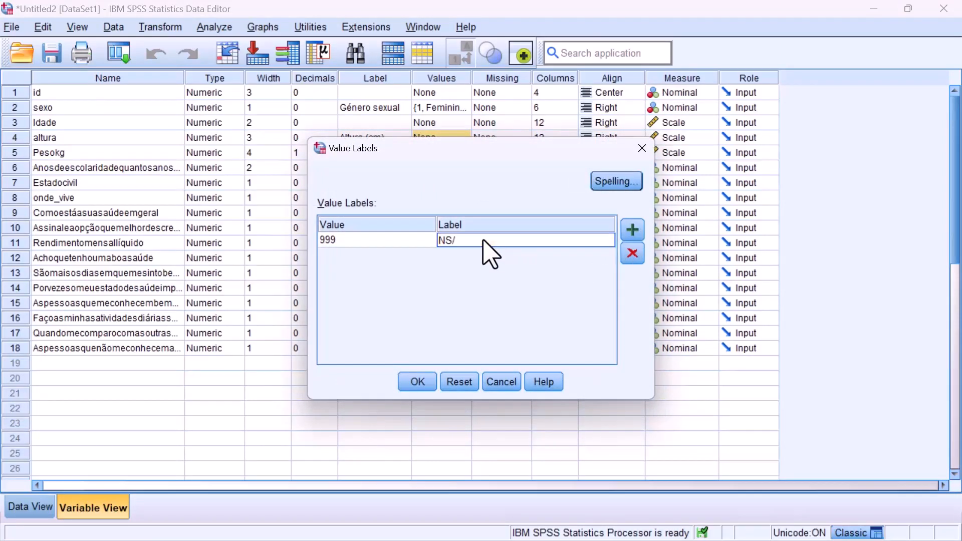
{"action": "type", "text": "NR"}
{"action": "key", "text": "Return"}
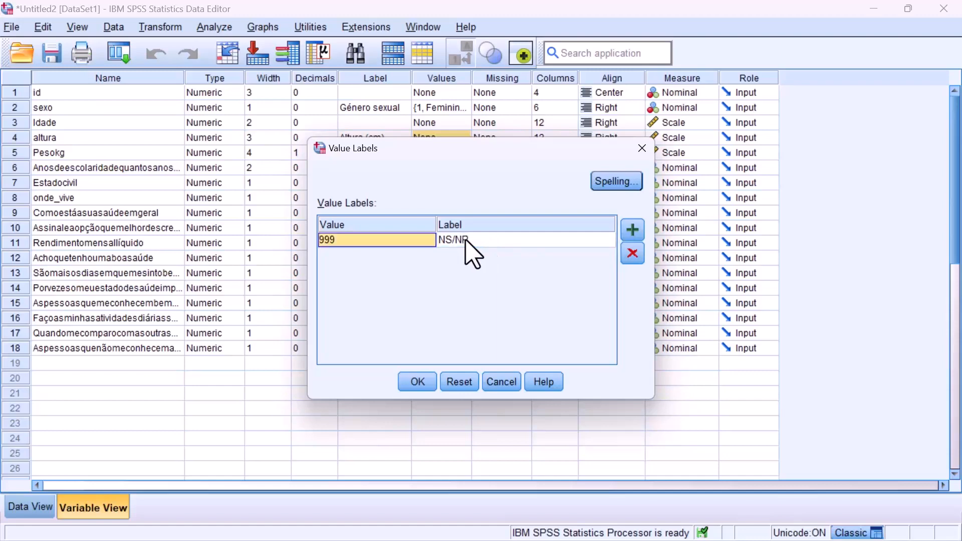
{"action": "left_click", "coordinate": [417, 382]}
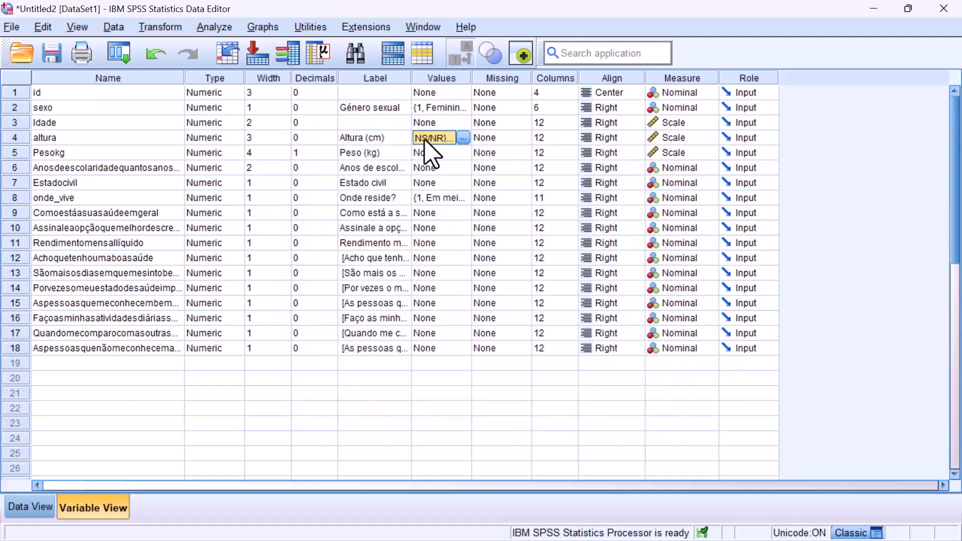
Compare the first altura case in Data View with value labels hidden and shown
{"action": "left_click", "coordinate": [41, 510]}
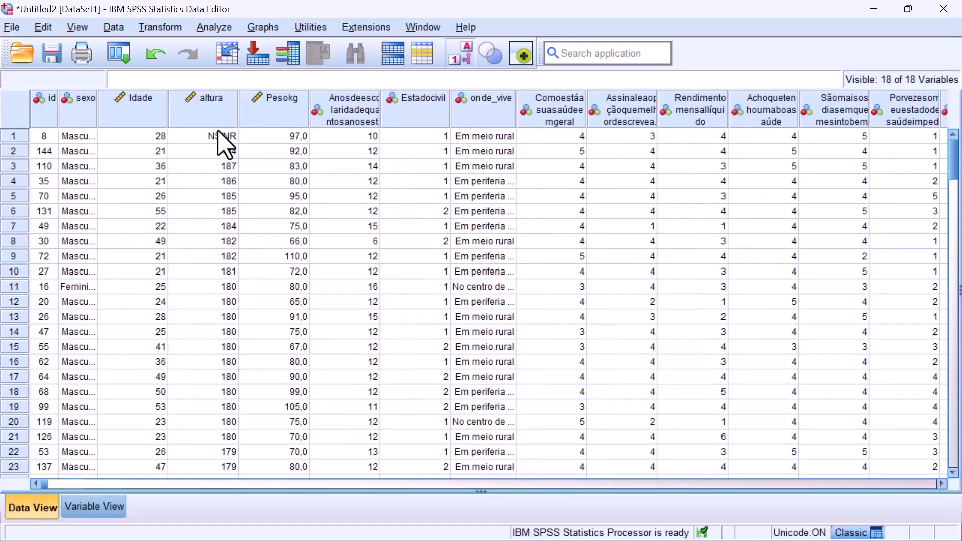
{"action": "left_click", "coordinate": [464, 48]}
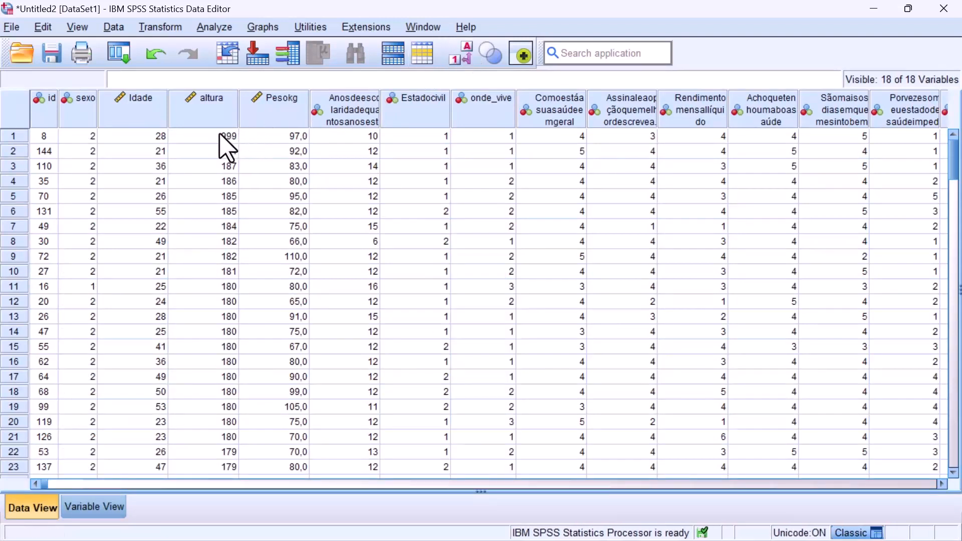
{"action": "left_click", "coordinate": [231, 141]}
{"action": "left_click", "coordinate": [465, 54]}
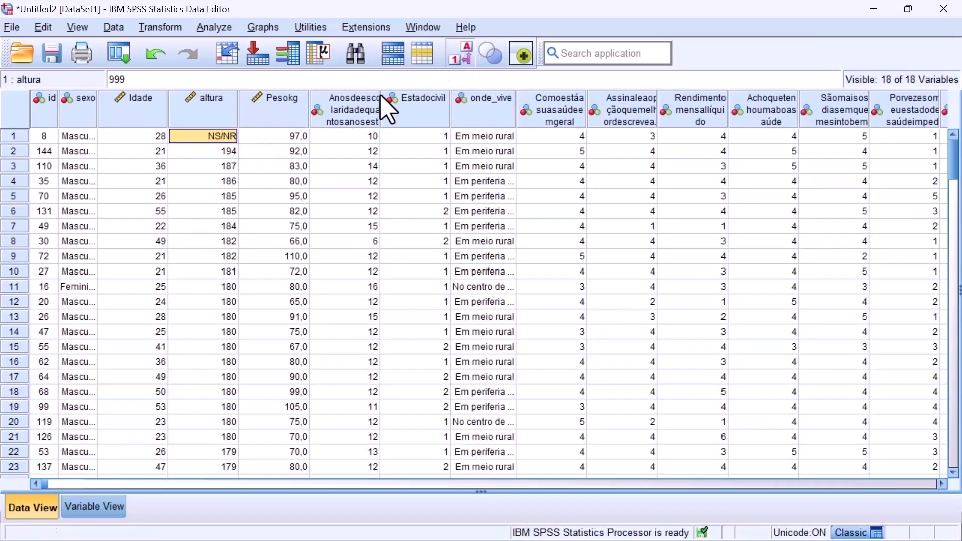
Insert an empty case above the first row, set its altura to NS/NR, and check it with value labels hidden and shown
{"action": "right_click", "coordinate": [14, 137]}
{"action": "left_click", "coordinate": [56, 225]}
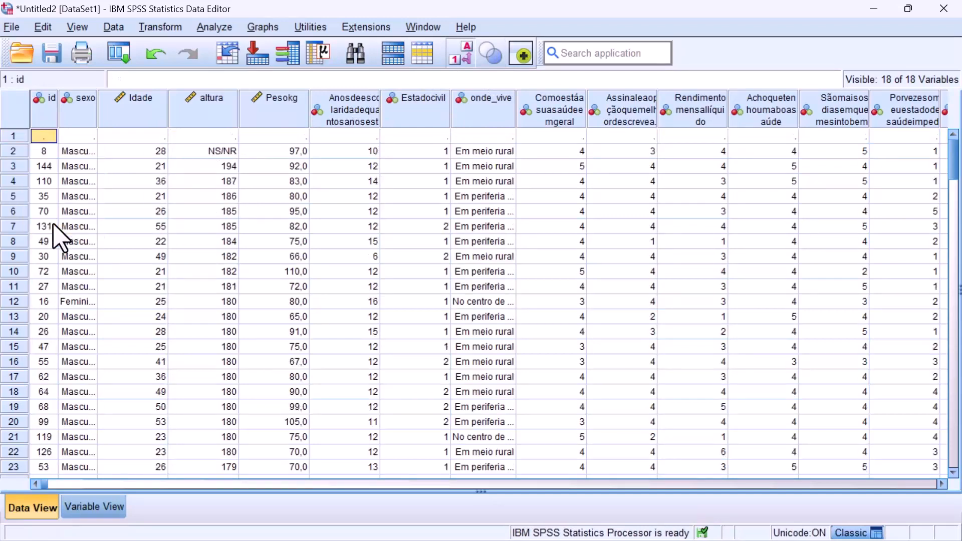
{"action": "left_click", "coordinate": [230, 139]}
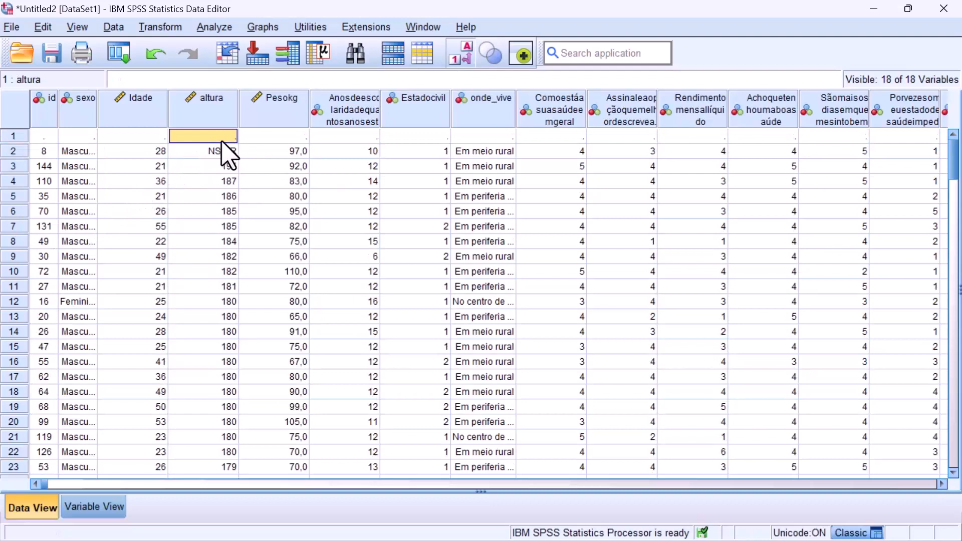
{"action": "double_click", "coordinate": [230, 139]}
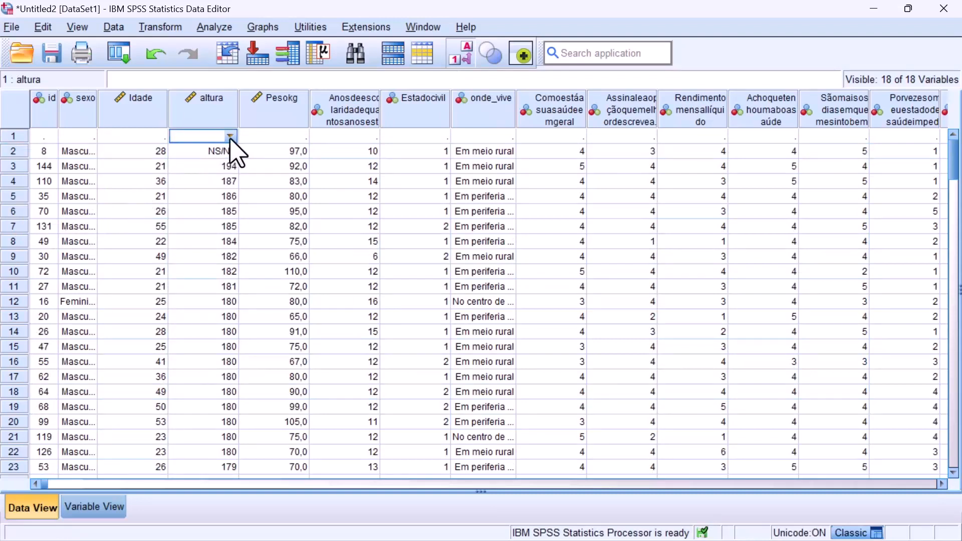
{"action": "left_click", "coordinate": [229, 136]}
{"action": "left_click", "coordinate": [183, 152]}
{"action": "key", "text": "Return"}
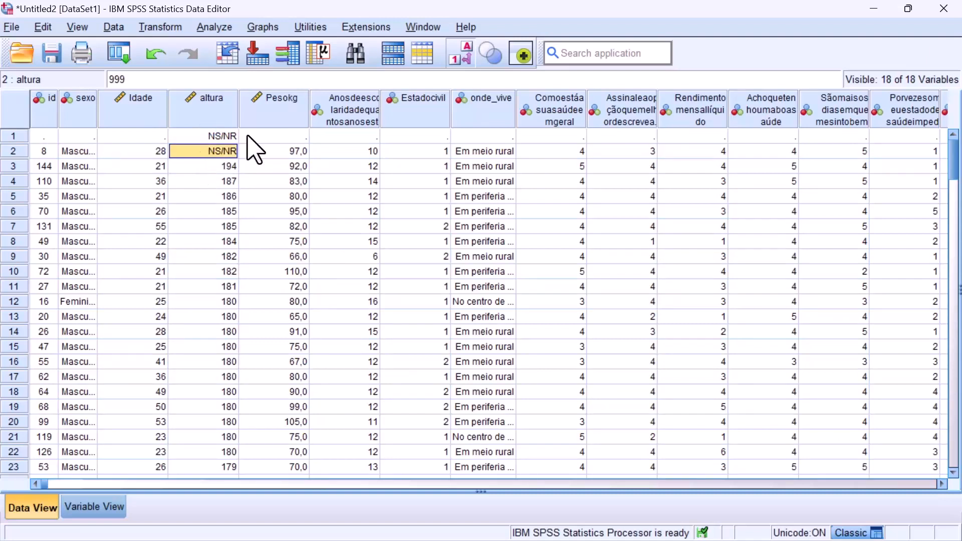
{"action": "left_click", "coordinate": [461, 53]}
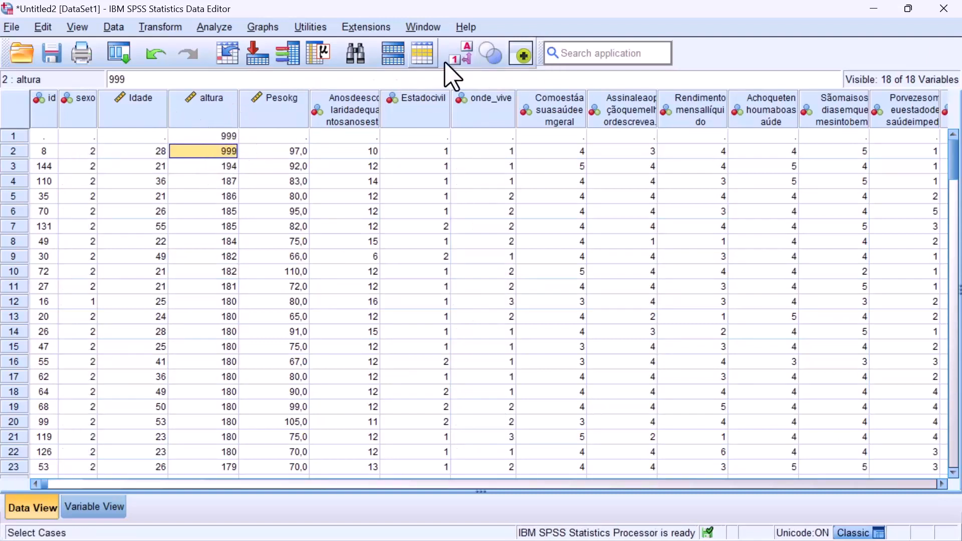
{"action": "left_click", "coordinate": [462, 53]}
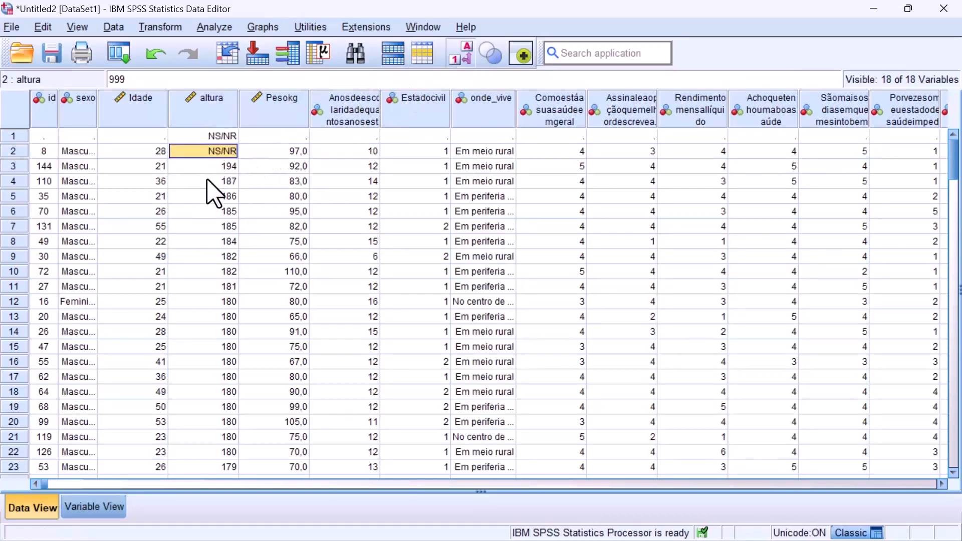
Define 999 as a discrete missing value for the altura variable in Variable View
{"action": "left_click", "coordinate": [94, 507]}
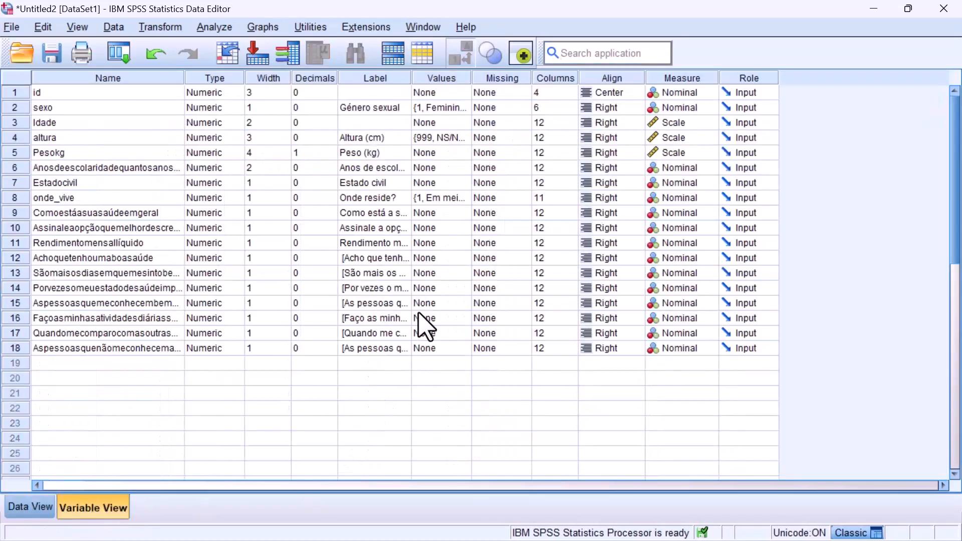
{"action": "left_click", "coordinate": [435, 138]}
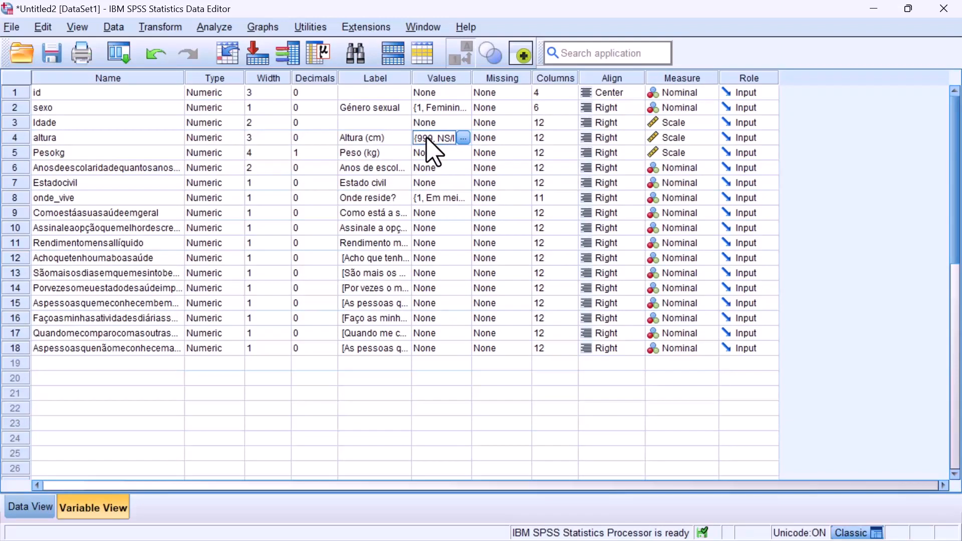
{"action": "left_click", "coordinate": [484, 138]}
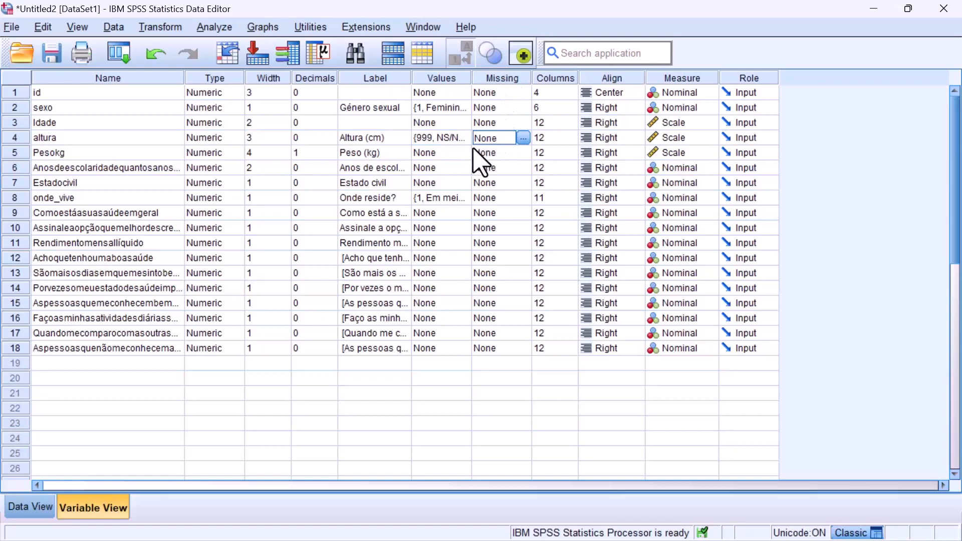
{"action": "left_click", "coordinate": [523, 139]}
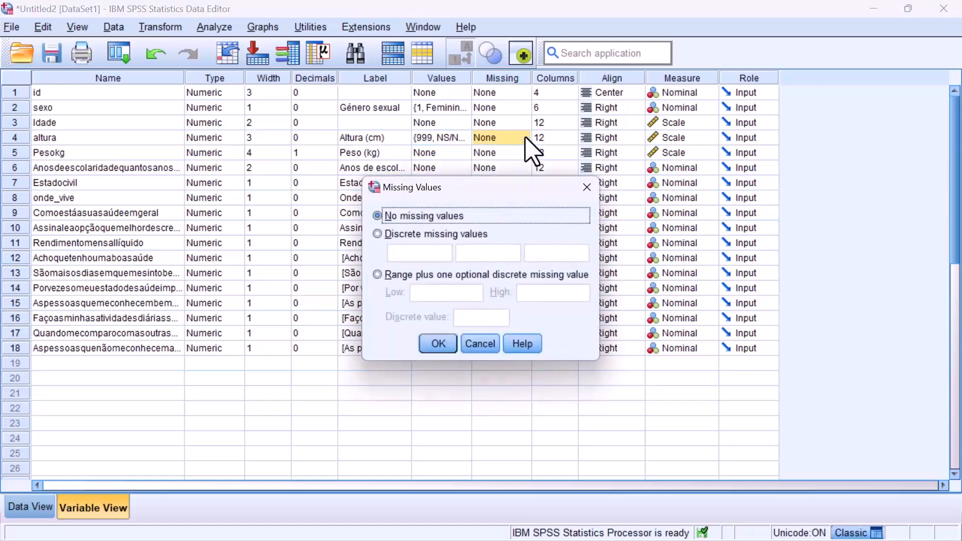
{"action": "left_click", "coordinate": [415, 234]}
{"action": "left_click", "coordinate": [415, 252]}
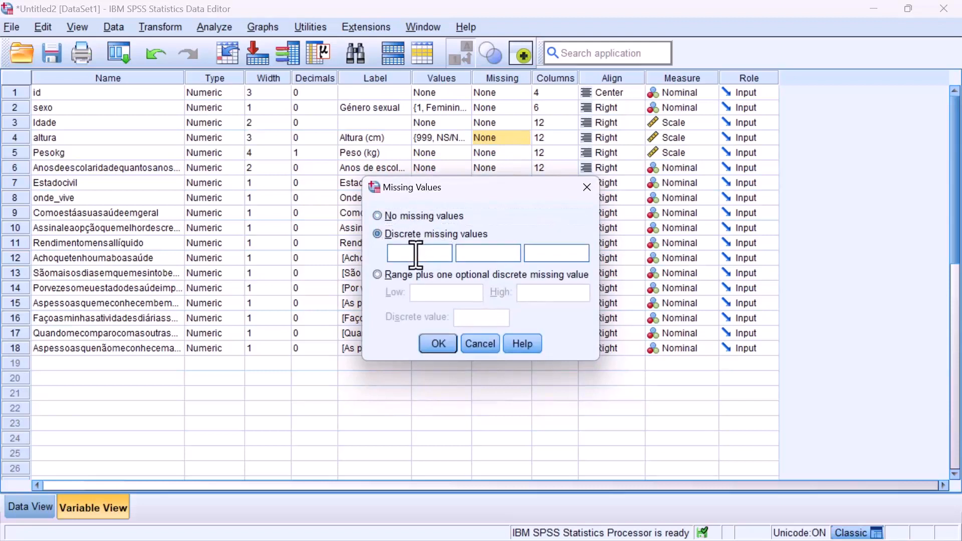
{"action": "type", "text": "999"}
{"action": "left_click", "coordinate": [441, 343]}
Examine the NS/NR cases and the valid heights in the altura column of Data View
{"action": "left_click", "coordinate": [35, 508]}
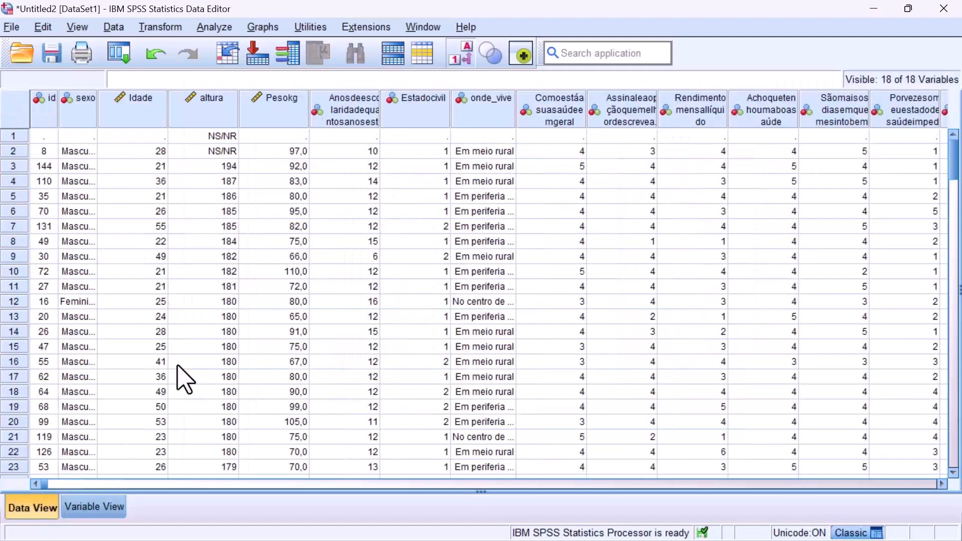
{"action": "left_click_drag", "start_coordinate": [224, 132], "coordinate": [223, 158]}
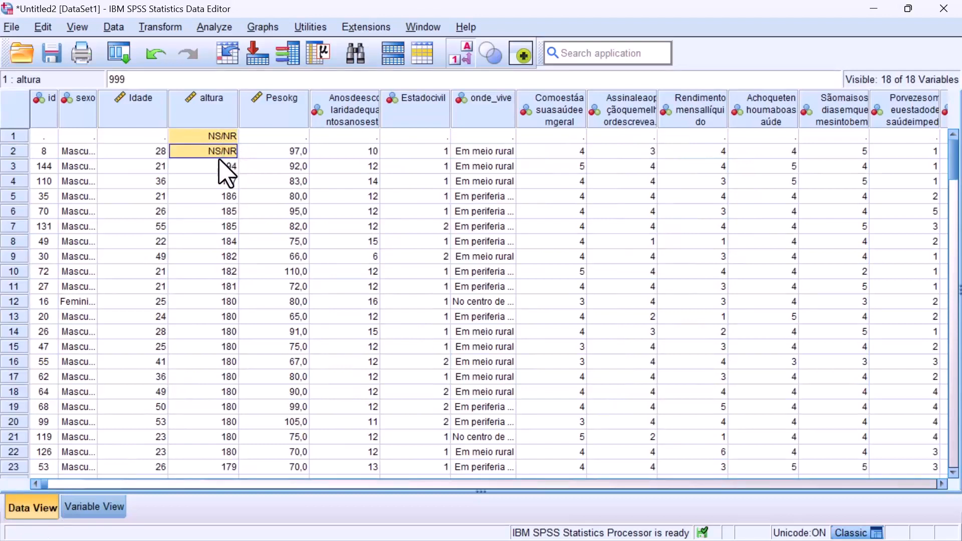
{"action": "left_click_drag", "start_coordinate": [216, 167], "coordinate": [208, 360]}
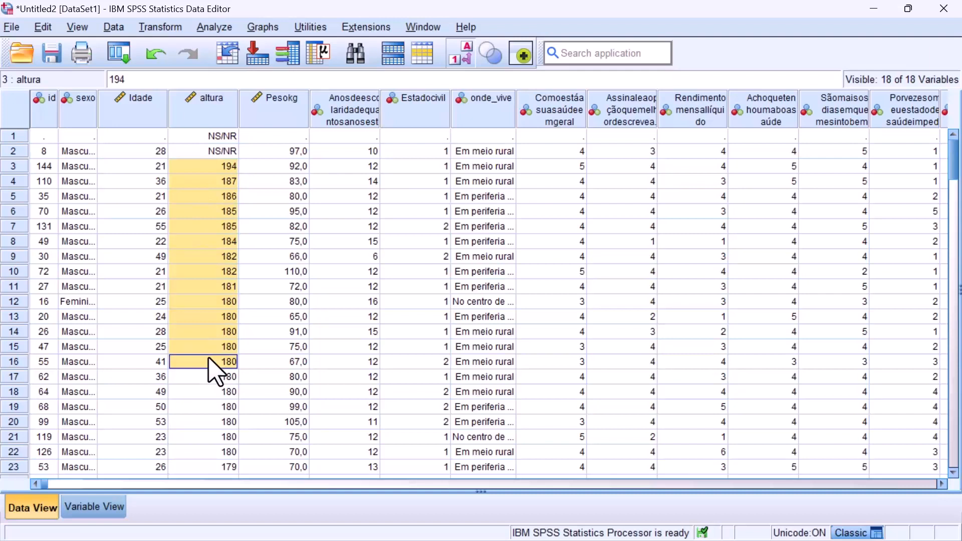
Delete the inserted test case in row 1 and sort the cases by id in ascending order
{"action": "right_click", "coordinate": [18, 139]}
{"action": "left_click", "coordinate": [46, 206]}
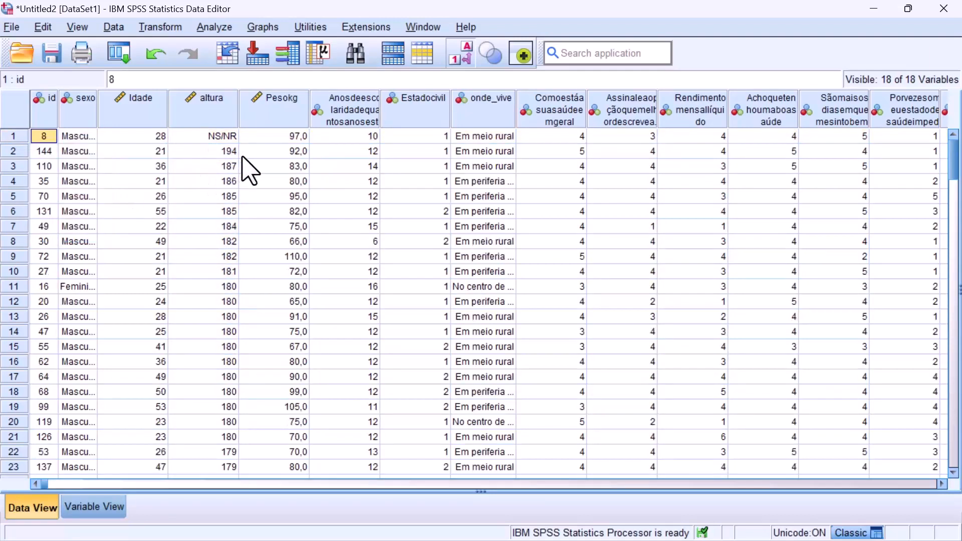
{"action": "right_click", "coordinate": [42, 106]}
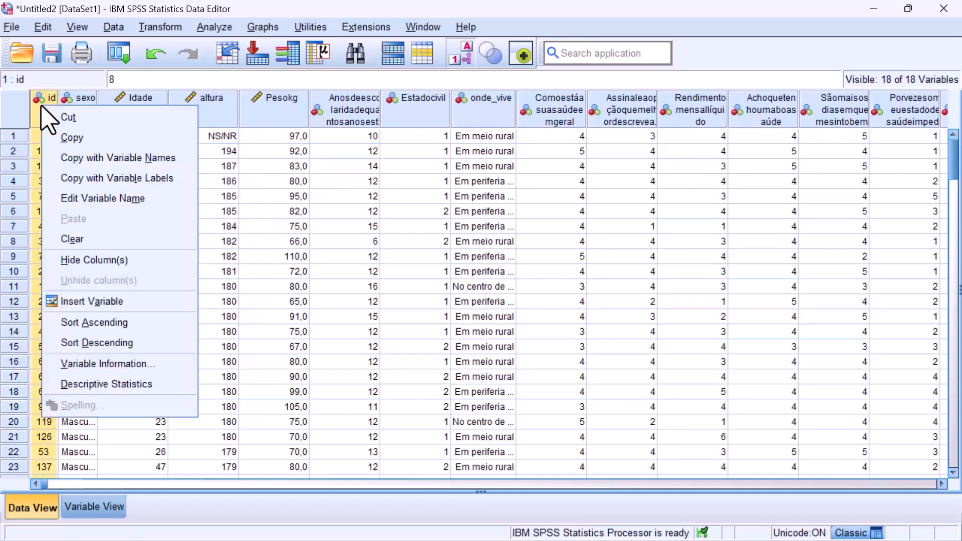
{"action": "left_click", "coordinate": [98, 329]}
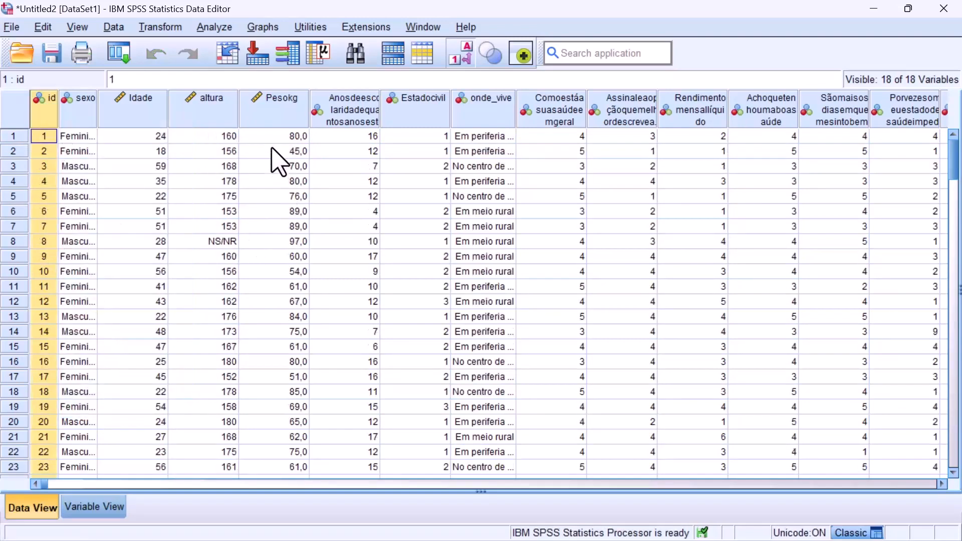
Rename the Pesokg variable to peso in Variable View
{"action": "key", "text": "ctrl+t"}
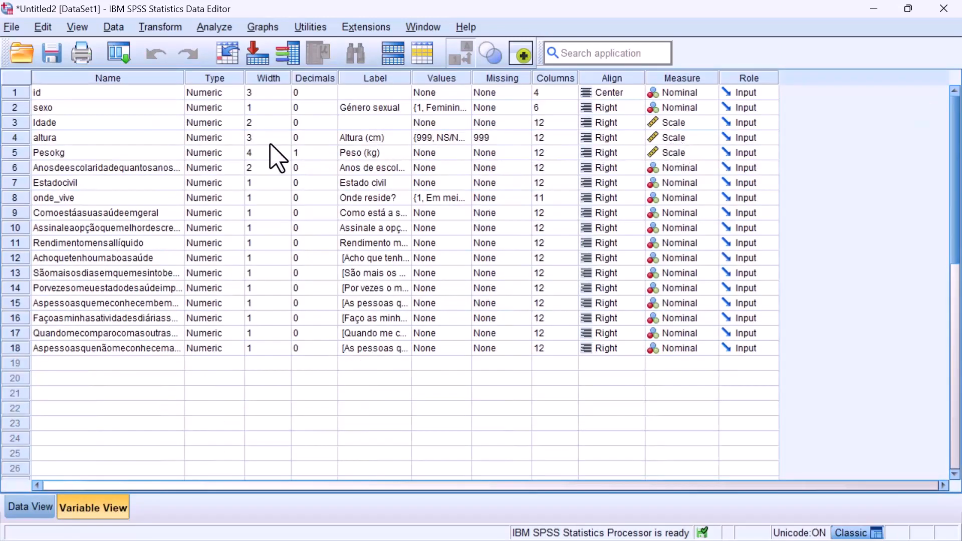
{"action": "double_click", "coordinate": [101, 155]}
{"action": "key", "text": "BackSpace"}
{"action": "key", "text": "BackSpace"}
{"action": "key", "text": "Home"}
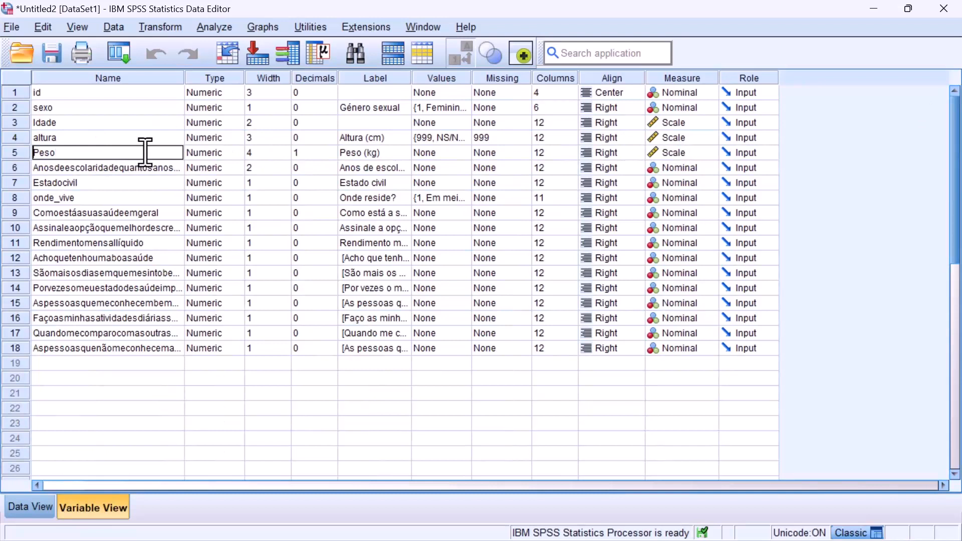
{"action": "key", "text": "Delete"}
{"action": "type", "text": "p"}
{"action": "key", "text": "Return"}
Examine the type, width, decimals, label, values and remaining properties of the peso variable
{"action": "key", "text": "Up"}
{"action": "key", "text": "Right"}
{"action": "key", "text": "Right"}
{"action": "key", "text": "Right"}
{"action": "key", "text": "Right"}
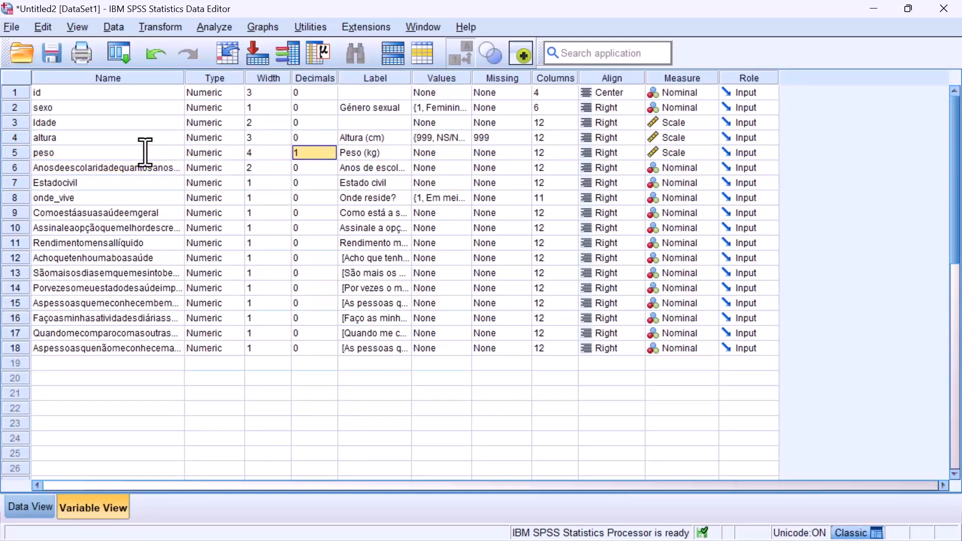
{"action": "key", "text": "Left"}
{"action": "key", "text": "Left"}
{"action": "key", "text": "Left"}
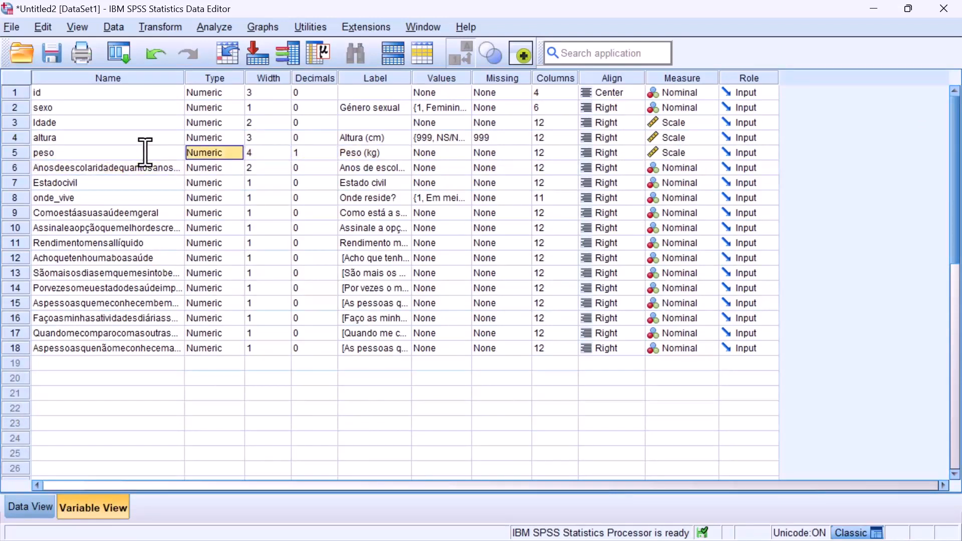
{"action": "key", "text": "Right"}
{"action": "key", "text": "Right"}
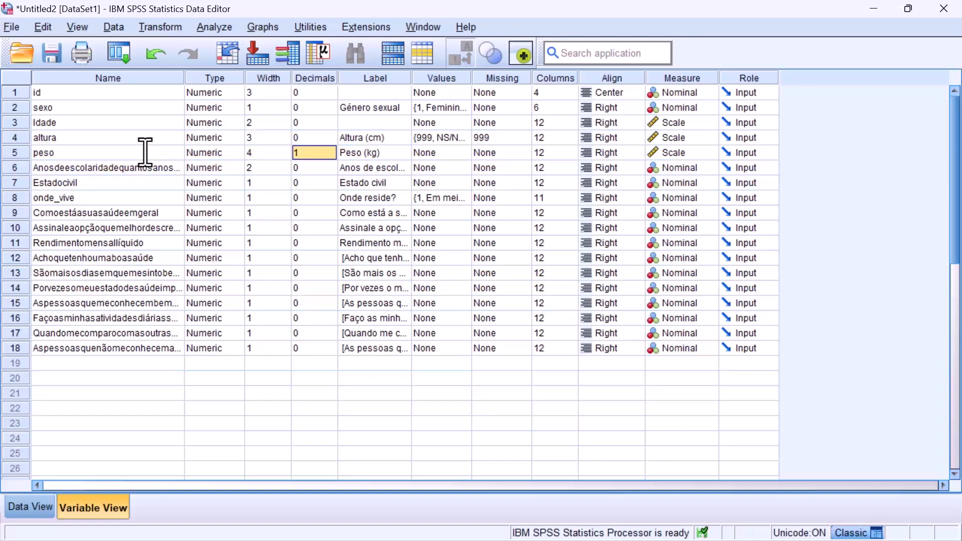
{"action": "key", "text": "Left"}
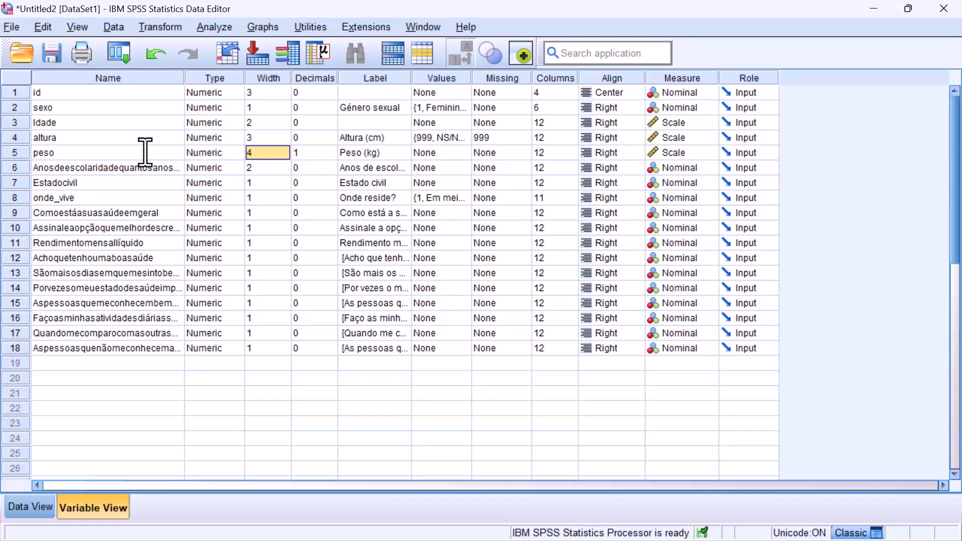
{"action": "key", "text": "Right"}
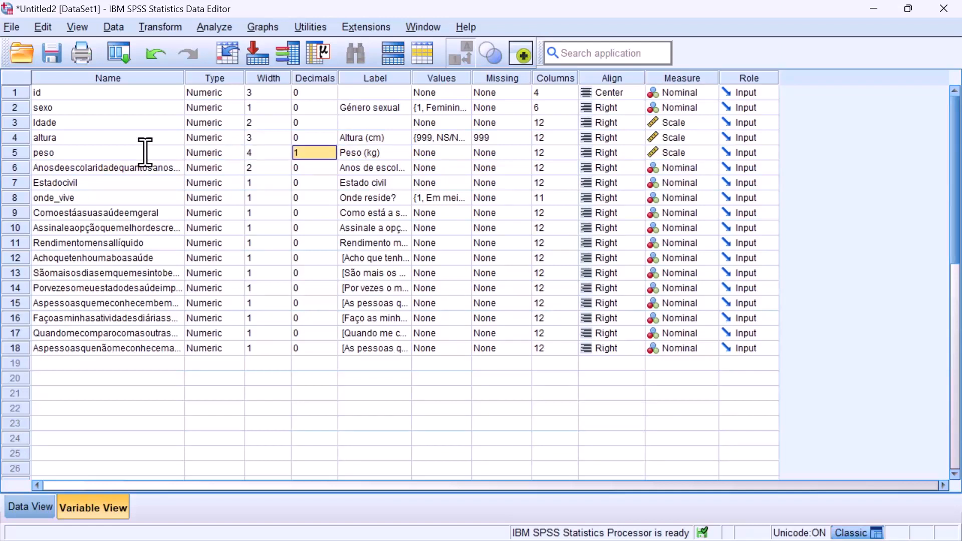
{"action": "key", "text": "Left"}
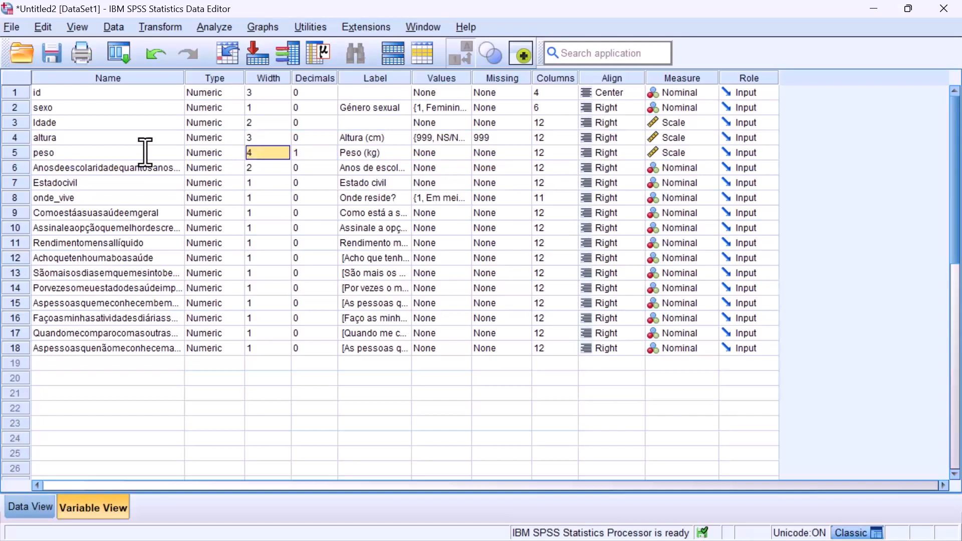
{"action": "left_click", "coordinate": [303, 153]}
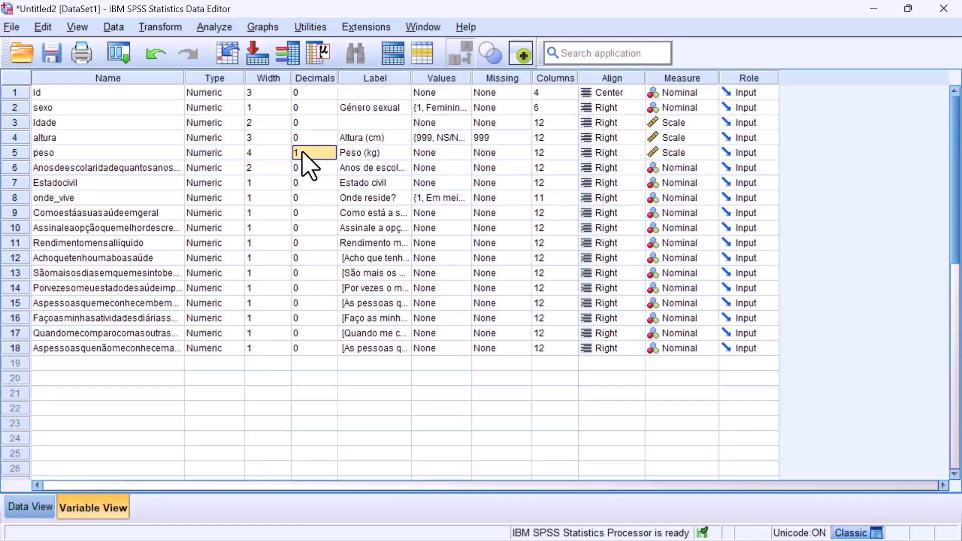
{"action": "key", "text": "Right"}
{"action": "key", "text": "Right"}
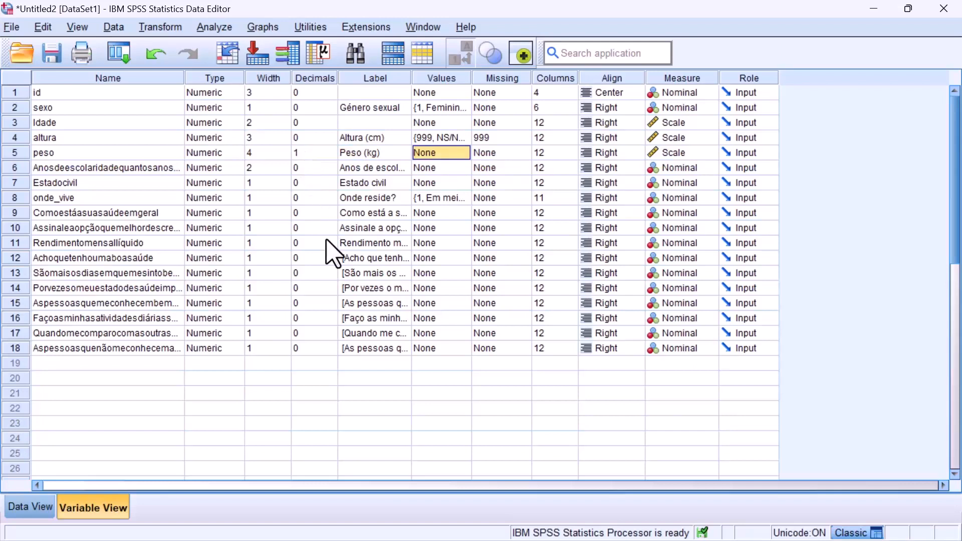
{"action": "key", "text": "Tab"}
{"action": "key", "text": "Tab"}
{"action": "key", "text": "Tab"}
{"action": "key", "text": "Tab"}
{"action": "key", "text": "Tab"}
{"action": "key", "text": "Tab"}
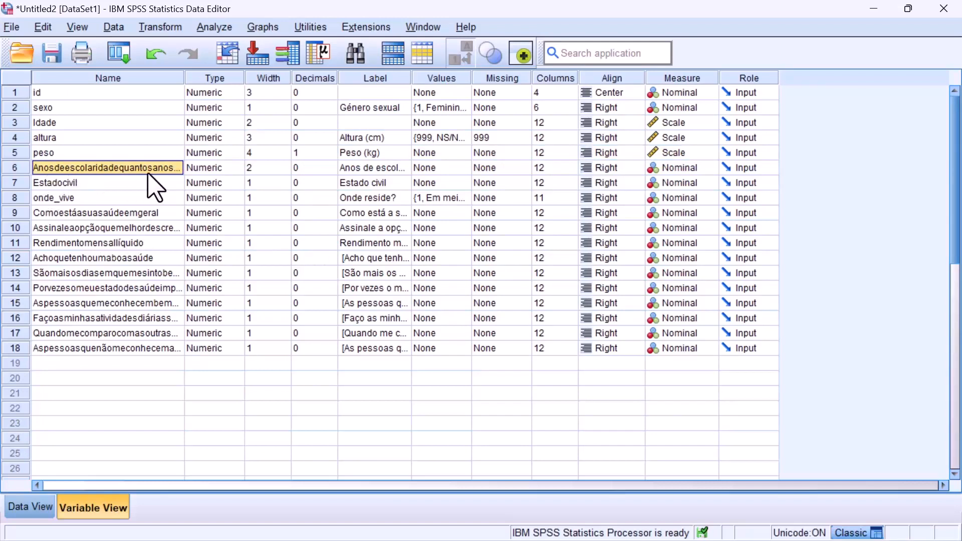
Shorten the name of the years-of-schooling variable in row 6 to escolaridade
{"action": "key", "text": "F2"}
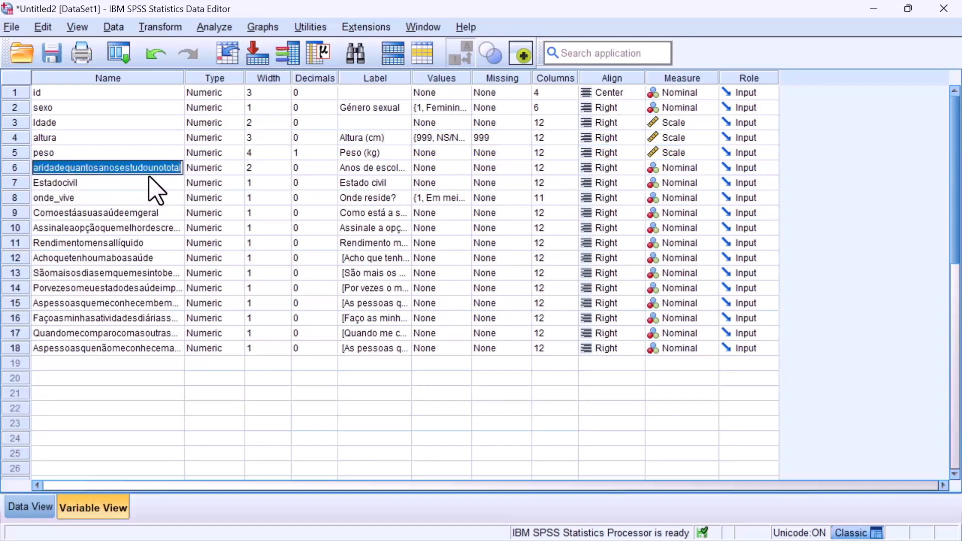
{"action": "key", "text": "Home"}
{"action": "key", "text": "Delete"}
{"action": "key", "text": "Delete"}
{"action": "key", "text": "Delete"}
{"action": "key", "text": "Delete"}
{"action": "key", "text": "Delete"}
{"action": "key", "text": "Delete"}
{"action": "key", "text": "Delete"}
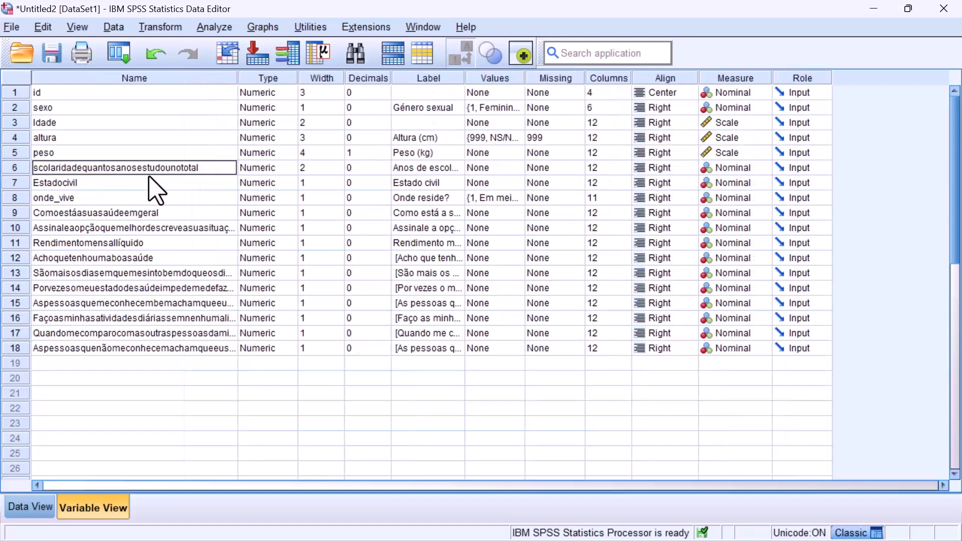
{"action": "type", "text": "e"}
{"action": "key", "text": "Right"}
{"action": "key", "text": "Right"}
{"action": "key", "text": "Right"}
{"action": "key", "text": "Right"}
{"action": "key", "text": "Right"}
{"action": "key", "text": "Right"}
{"action": "key", "text": "Right"}
{"action": "key", "text": "Right"}
{"action": "key", "text": "Right"}
{"action": "key", "text": "Right"}
{"action": "key", "text": "shift+End"}
{"action": "key", "text": "Delete"}
{"action": "key", "text": "Tab"}
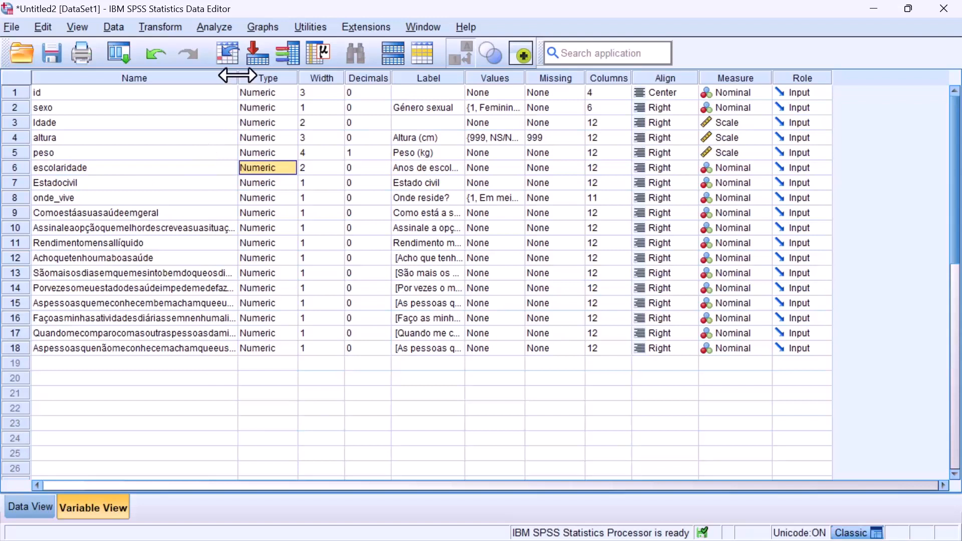
Narrow the Name column and widen the Label column so the escolaridade label can be read in full
{"action": "left_click_drag", "start_coordinate": [237, 77], "coordinate": [168, 76]}
{"action": "key", "text": "Tab"}
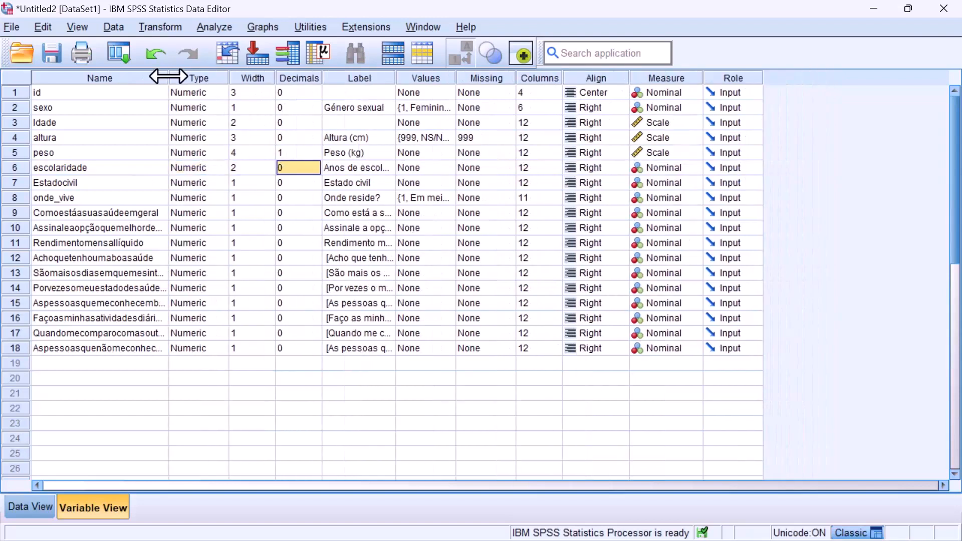
{"action": "key", "text": "shift+Tab"}
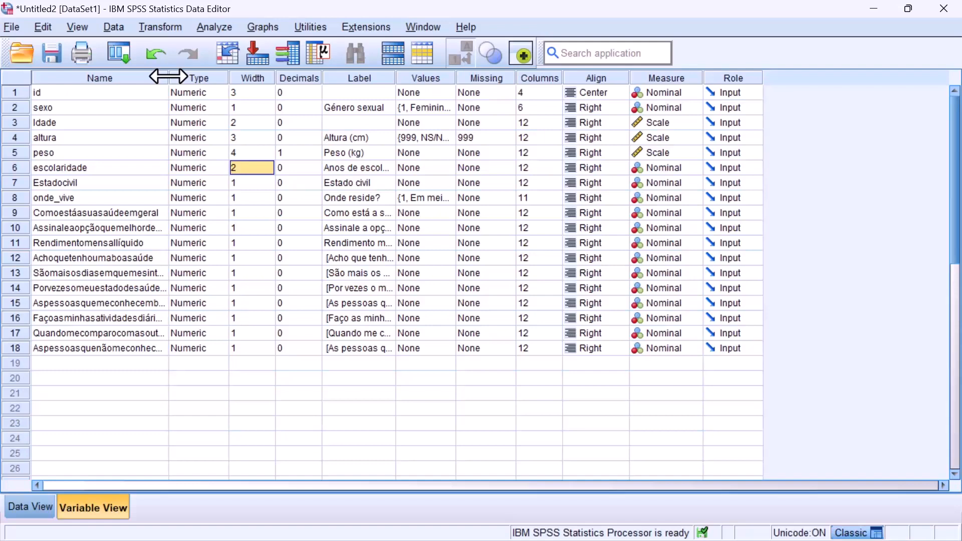
{"action": "key", "text": "Tab"}
{"action": "key", "text": "Tab"}
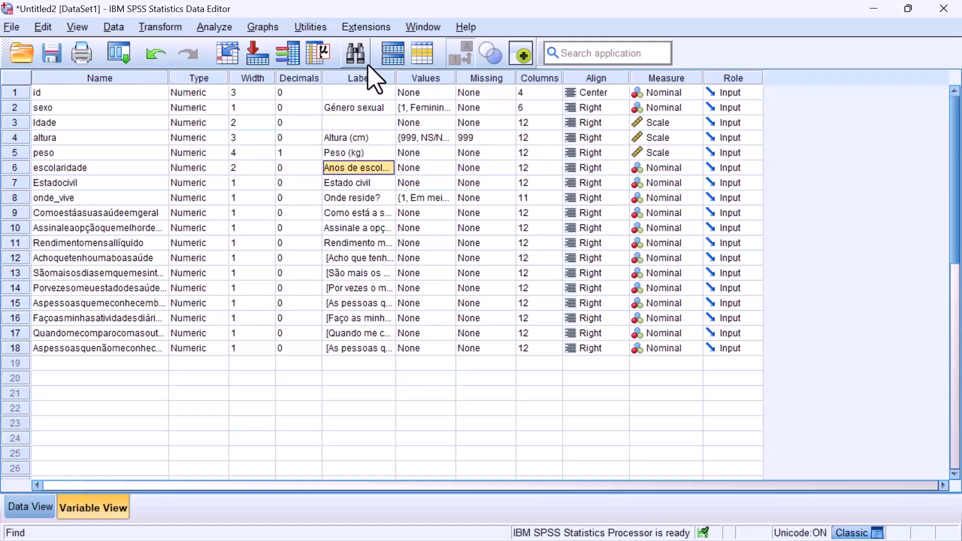
{"action": "double_click", "coordinate": [395, 76]}
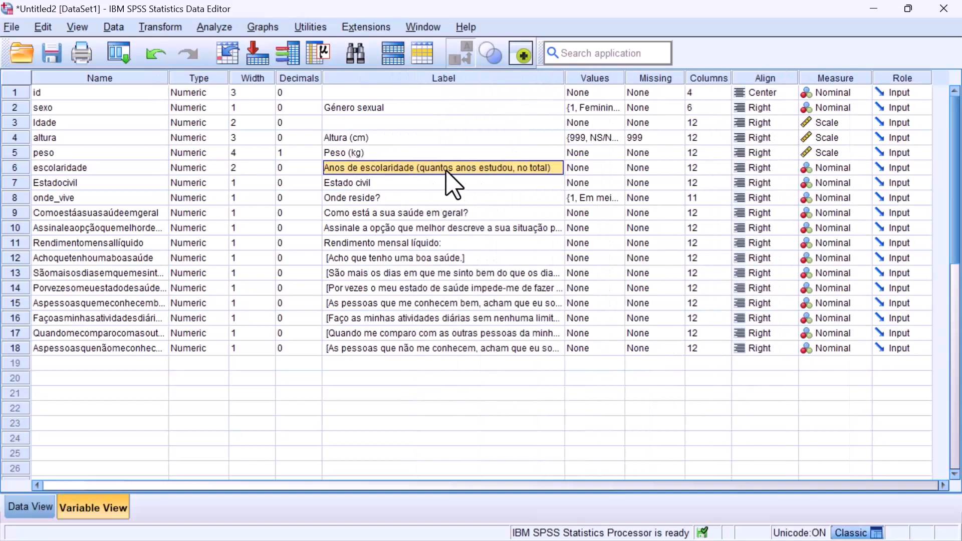
Set the measurement level of the escolaridade variable to Scale
{"action": "key", "text": "Tab"}
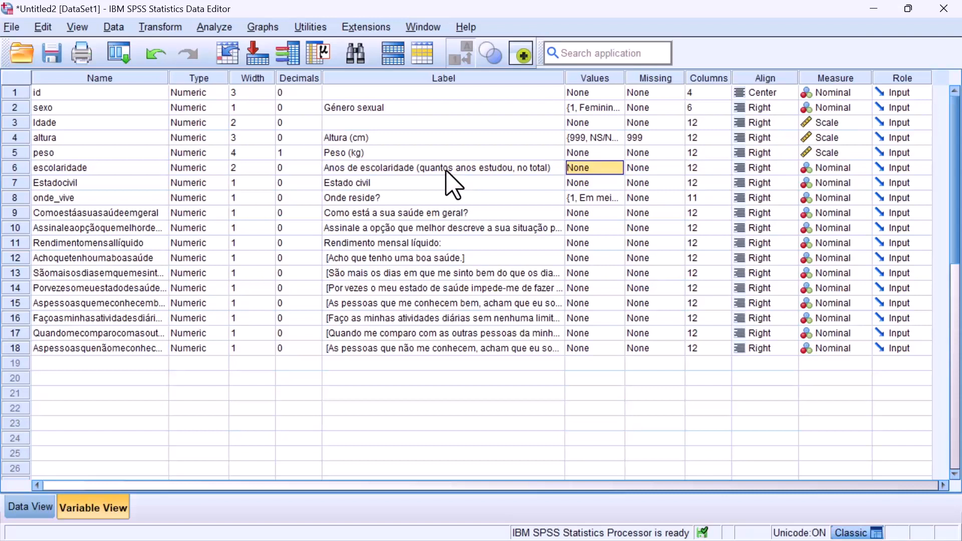
{"action": "key", "text": "Tab"}
{"action": "key", "text": "Tab"}
{"action": "key", "text": "Tab"}
{"action": "key", "text": "Tab"}
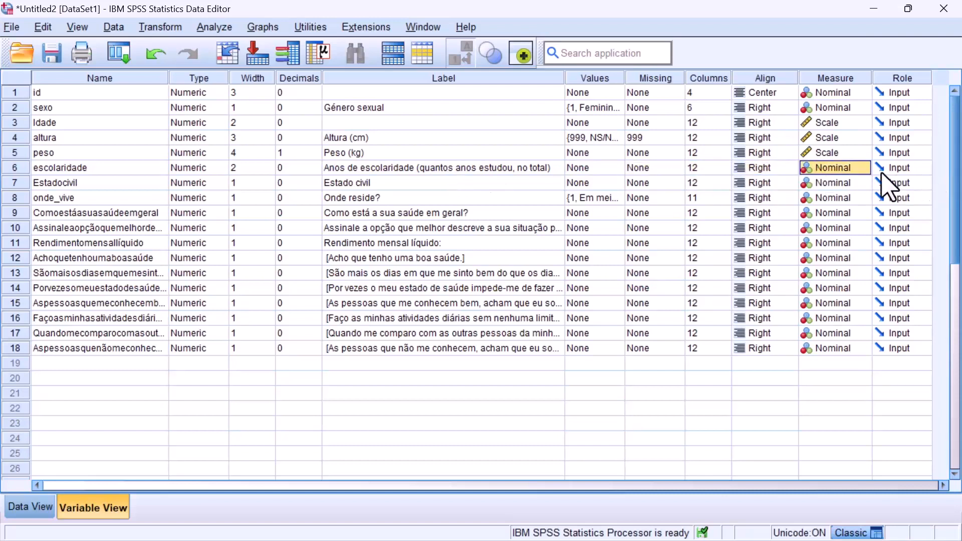
{"action": "left_click", "coordinate": [867, 173]}
{"action": "left_click", "coordinate": [847, 183]}
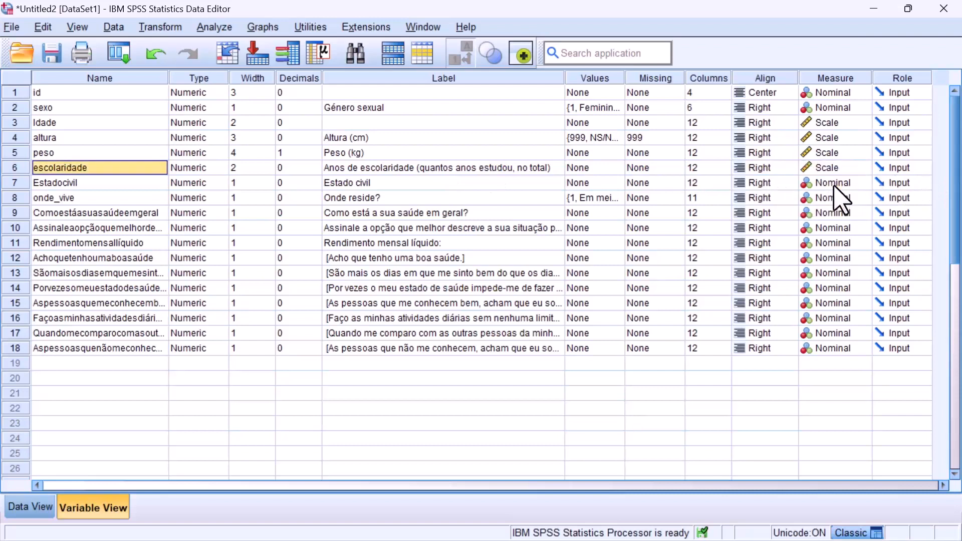
Rename the variables in rows 7 to 11 as e_civil, reside, e_saude, e_trab and rendim
{"action": "key", "text": "Down"}
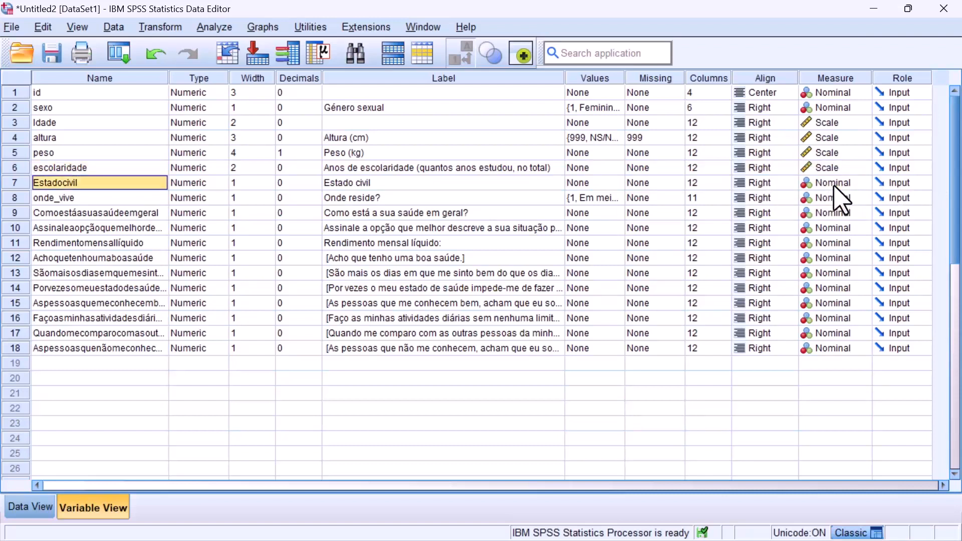
{"action": "key", "text": "Down"}
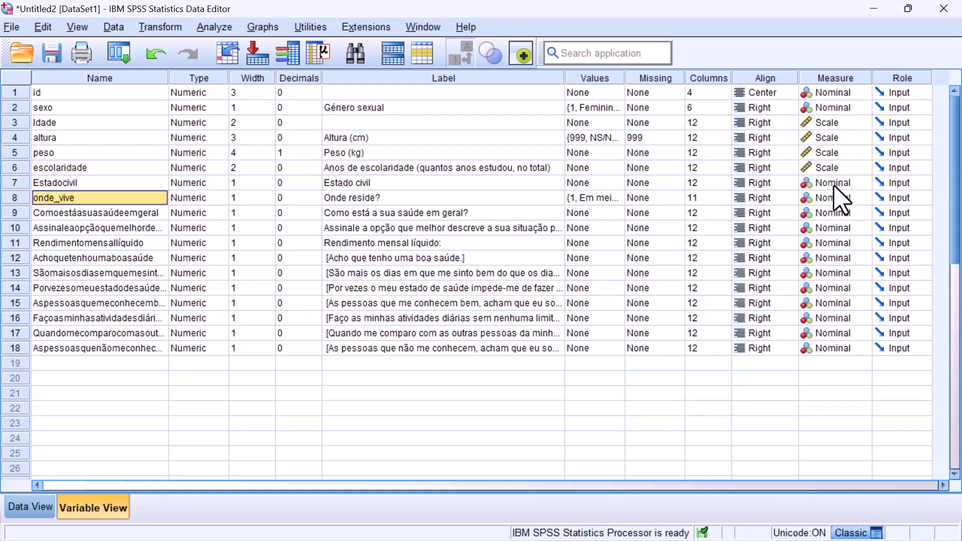
{"action": "key", "text": "Down"}
{"action": "key", "text": "Down"}
{"action": "key", "text": "Down"}
{"action": "key", "text": "Up"}
{"action": "key", "text": "Up"}
{"action": "key", "text": "Up"}
{"action": "key", "text": "Up"}
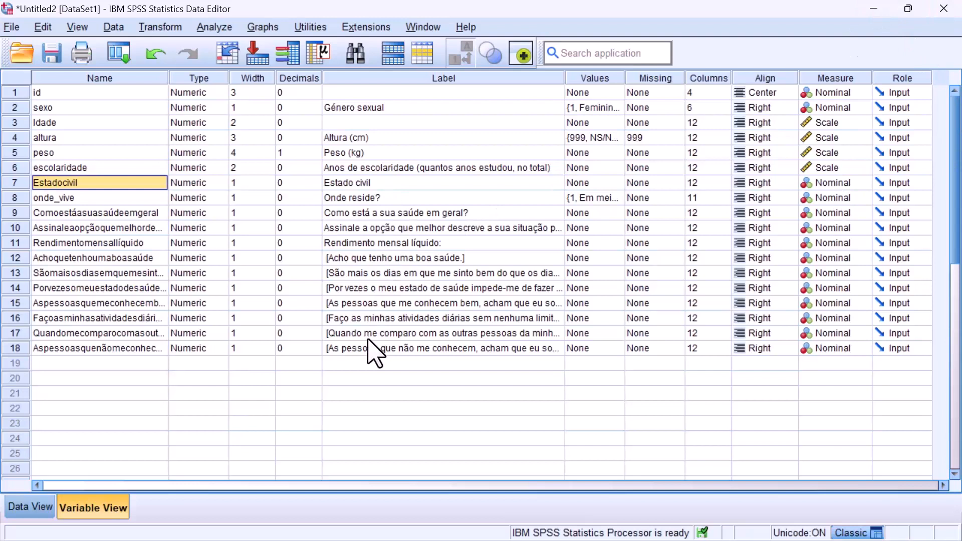
{"action": "type", "text": "e_civil reside e_saude e_trab rendim"}
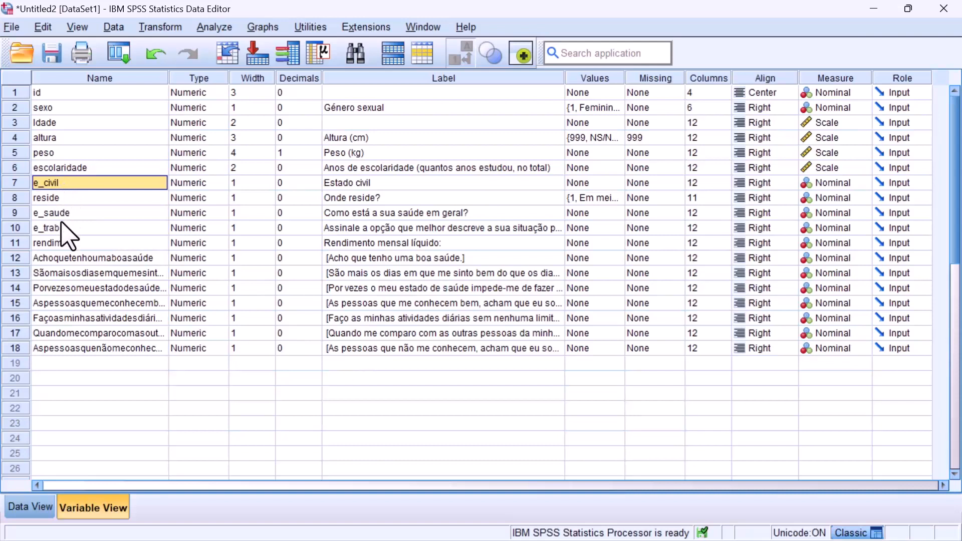
With the names of variables 12 to 18 selected, switch to Excel, fill A1:A7 with the series APS01 to APS07 and copy it
{"action": "left_click_drag", "start_coordinate": [70, 258], "coordinate": [73, 353]}
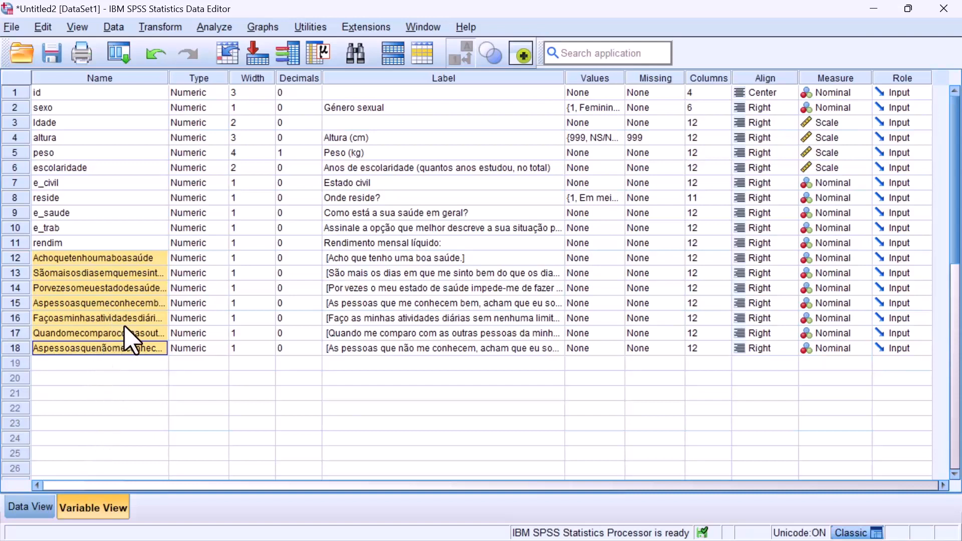
{"action": "key", "text": "alt+Tab"}
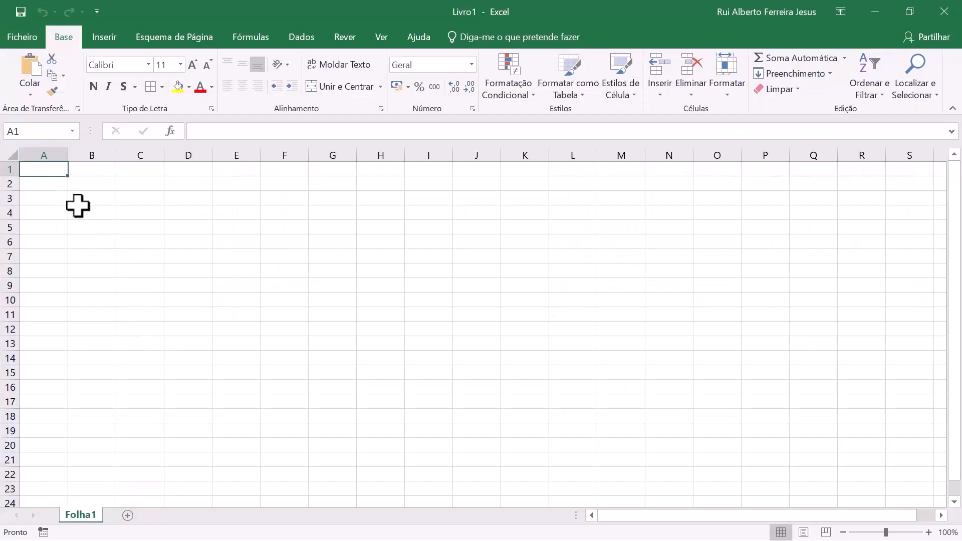
{"action": "type", "text": "APS01"}
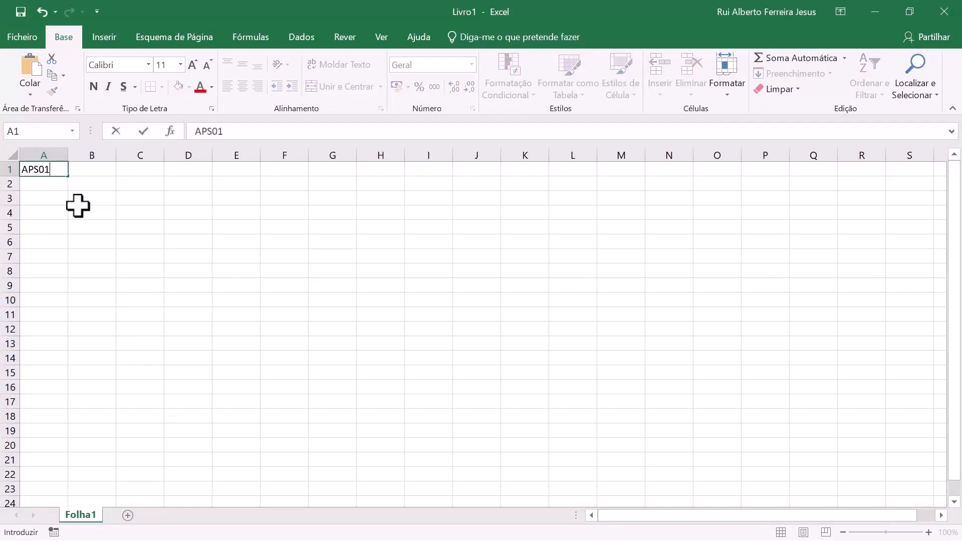
{"action": "key", "text": "Return"}
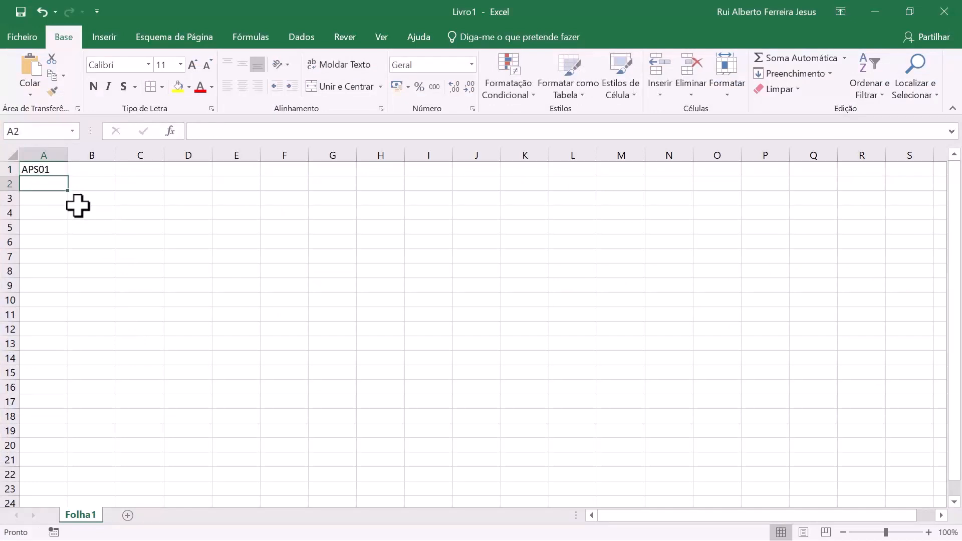
{"action": "left_click", "coordinate": [52, 172]}
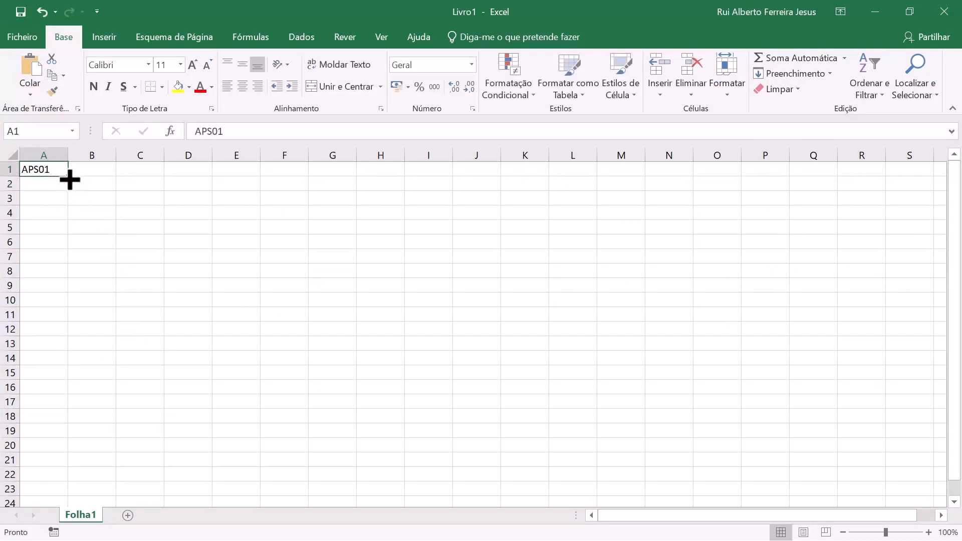
{"action": "left_click_drag", "start_coordinate": [70, 179], "coordinate": [78, 270]}
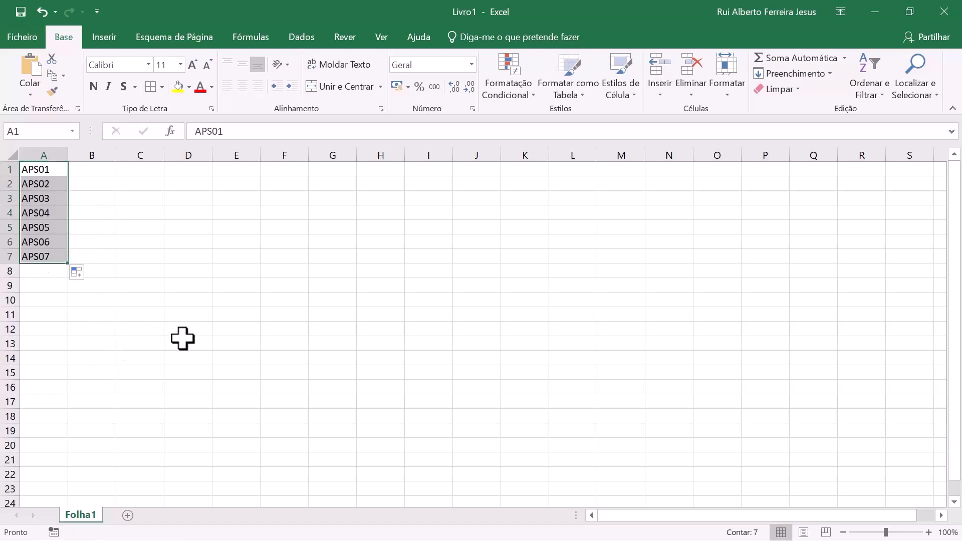
{"action": "key", "text": "ctrl+c"}
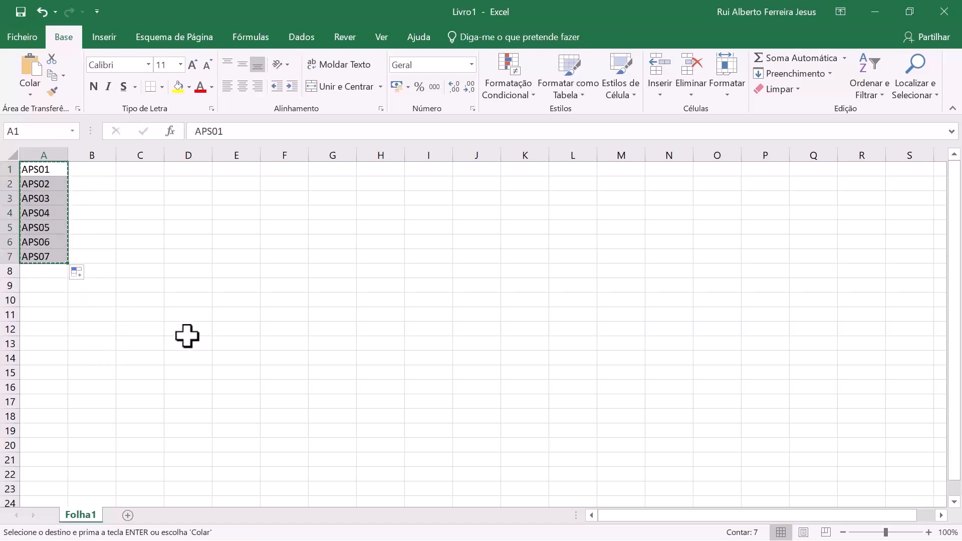
Switch back to SPSS, paste APS01 to APS07 over the names of variables 12 to 18, and narrow the Name column
{"action": "key", "text": "alt+Tab"}
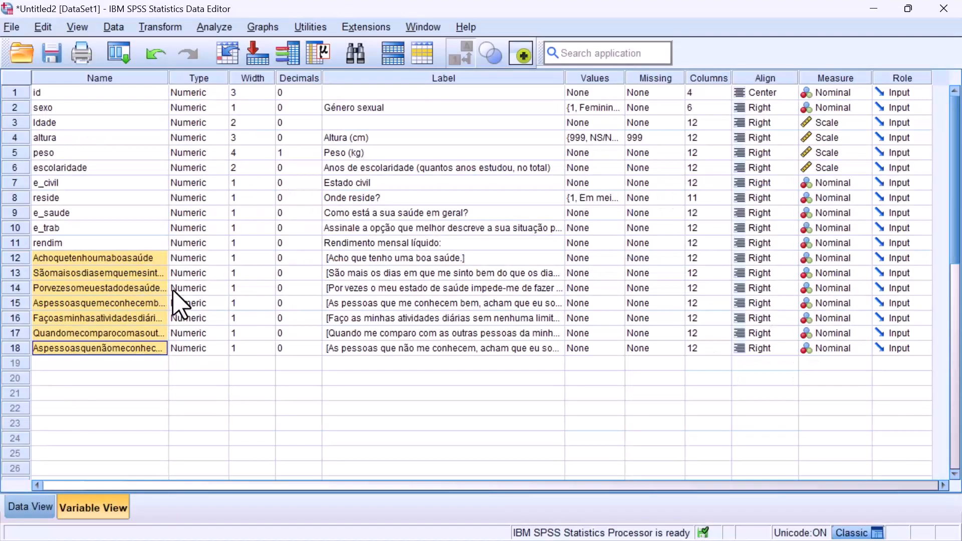
{"action": "key", "text": "ctrl+v"}
{"action": "left_click", "coordinate": [160, 155]}
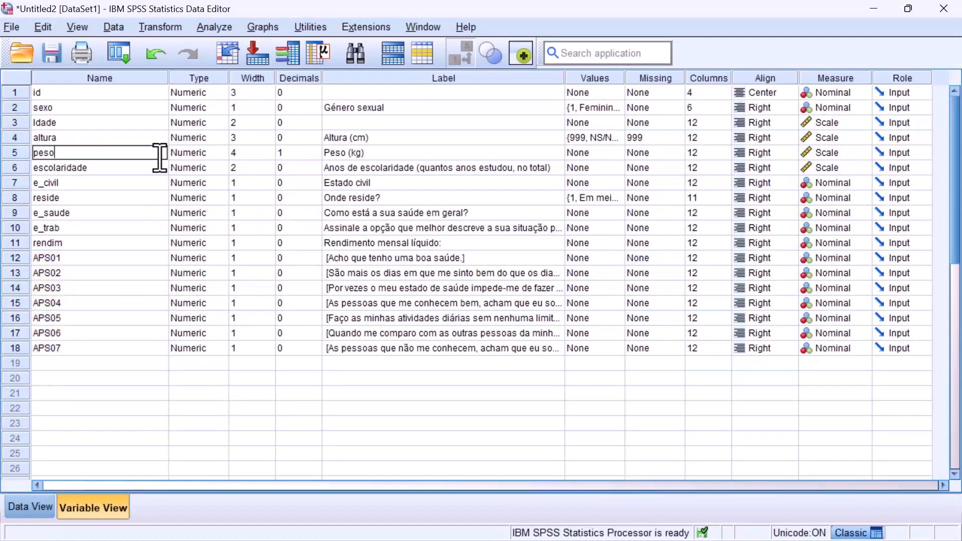
{"action": "left_click_drag", "start_coordinate": [167, 78], "coordinate": [96, 77]}
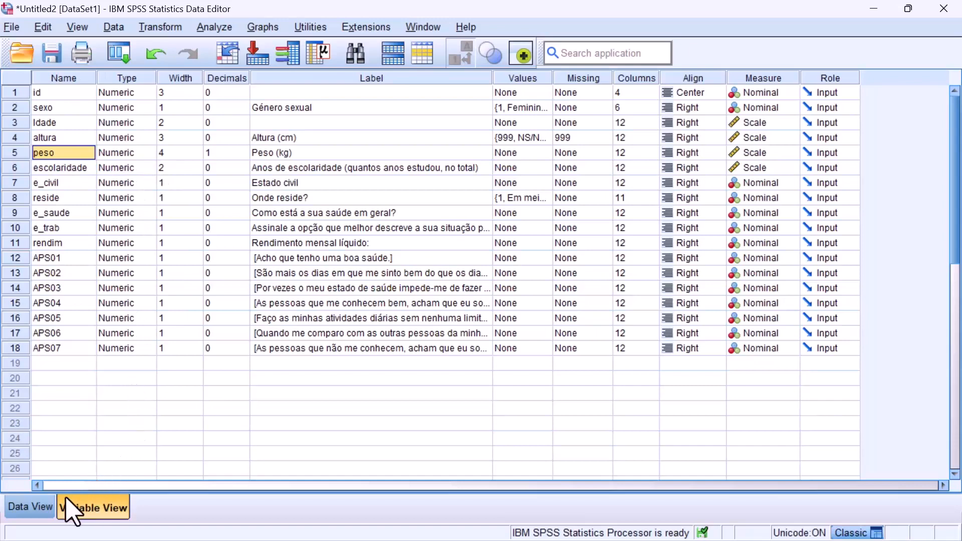
In Data View, compare the numeric codes with the value labels by switching the label display off and on again
{"action": "left_click", "coordinate": [39, 508]}
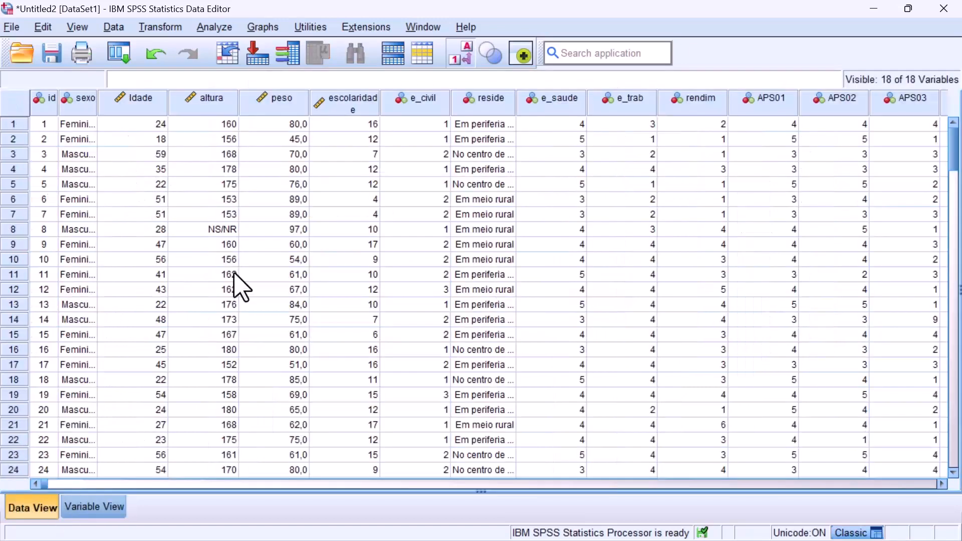
{"action": "left_click", "coordinate": [468, 59]}
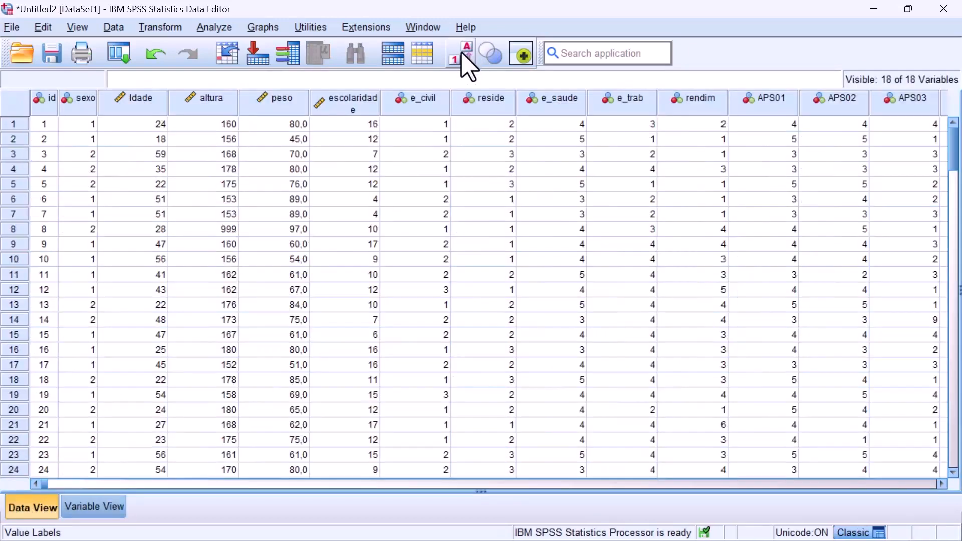
{"action": "left_click", "coordinate": [154, 484]}
{"action": "left_click_drag", "start_coordinate": [505, 487], "coordinate": [15, 477]}
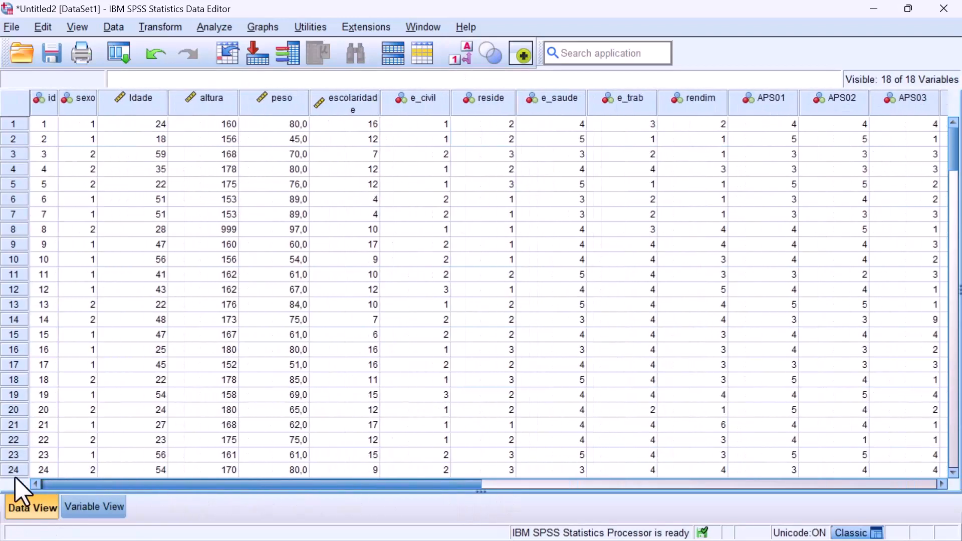
{"action": "left_click", "coordinate": [463, 54]}
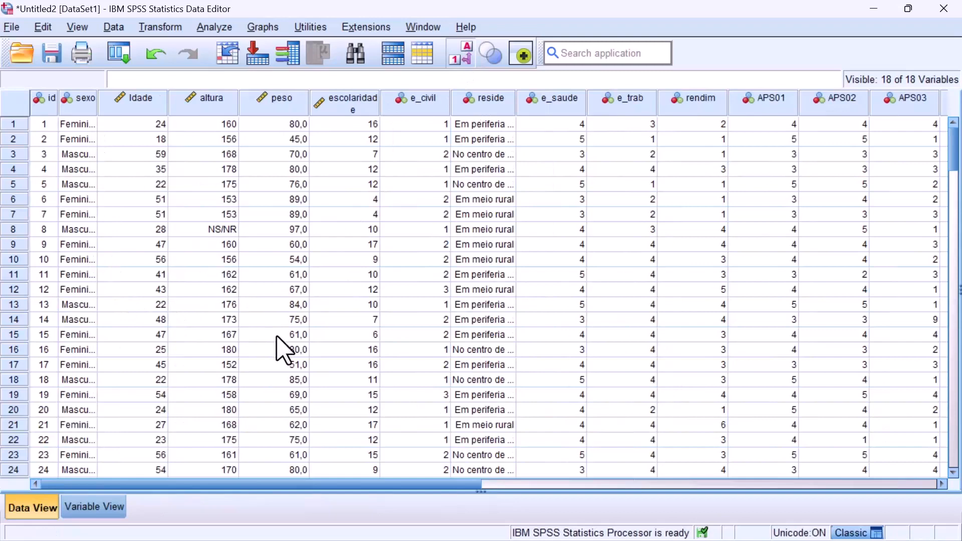
Return to Variable View and check the decimals and widths of variables 7 to 18, from e_civil to APS07
{"action": "key", "text": "ctrl+t"}
{"action": "key", "text": "Down"}
{"action": "key", "text": "Down"}
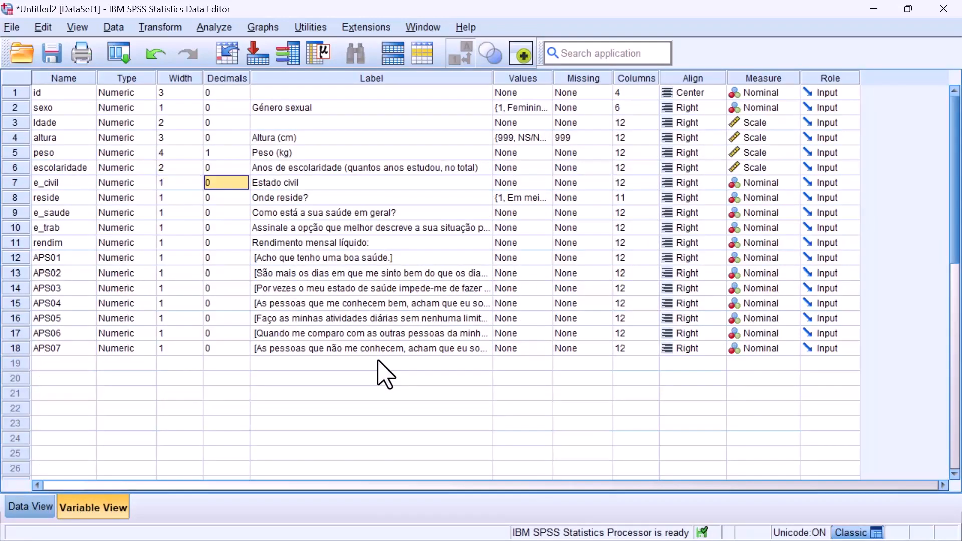
{"action": "key", "text": "shift+Down"}
{"action": "key", "text": "shift+Down"}
{"action": "key", "text": "shift+Down"}
{"action": "key", "text": "shift+Down"}
{"action": "key", "text": "shift+Down"}
{"action": "key", "text": "shift+Down"}
{"action": "key", "text": "shift+Down"}
{"action": "key", "text": "shift+Down"}
{"action": "key", "text": "shift+Down"}
{"action": "key", "text": "shift+Down"}
{"action": "key", "text": "shift+Down"}
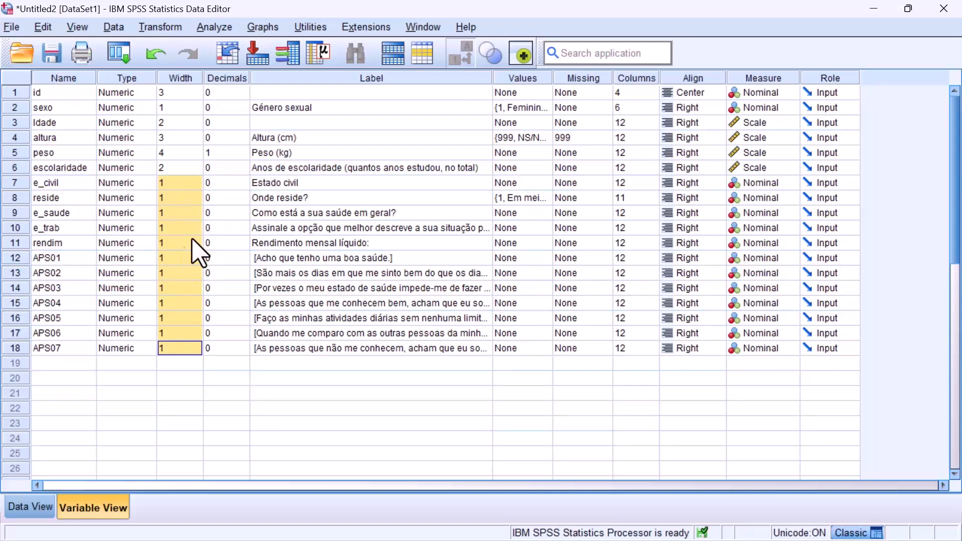
Clean the labels of variables 11 to 18, removing the colon from Rendimento mensal líquido and the square brackets around the APS items
{"action": "left_click", "coordinate": [313, 184]}
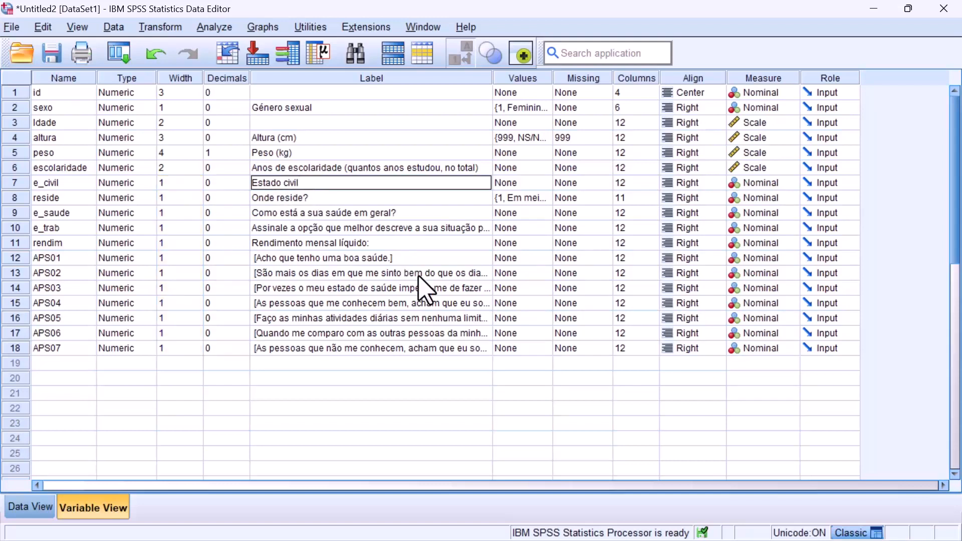
{"action": "key", "text": "Down"}
{"action": "key", "text": "Down"}
{"action": "key", "text": "Down"}
{"action": "key", "text": "Down"}
{"action": "key", "text": "Down"}
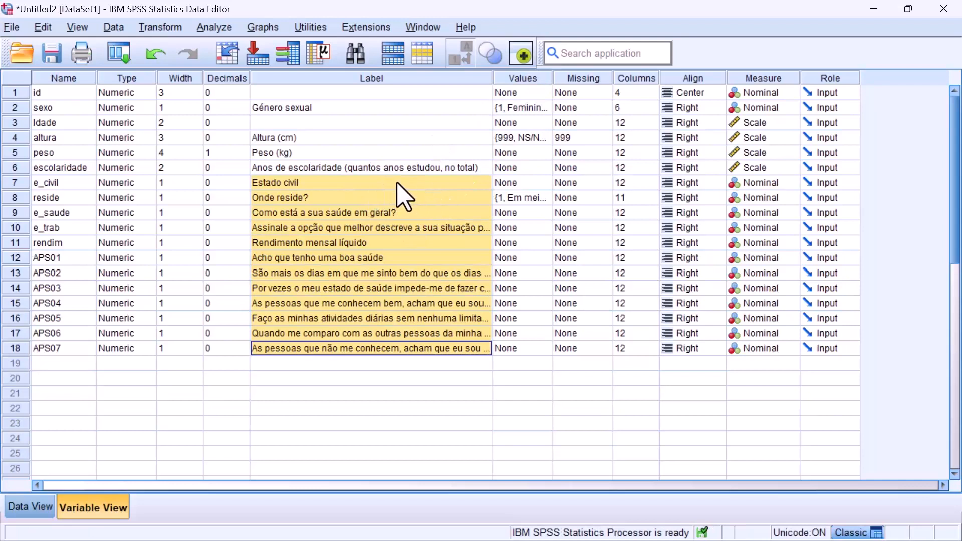
Add the value labels 1 = Solteira/o and 2 = Casada/o | união de facto to the e_civil variable
{"action": "left_click", "coordinate": [321, 182]}
{"action": "left_click", "coordinate": [517, 183]}
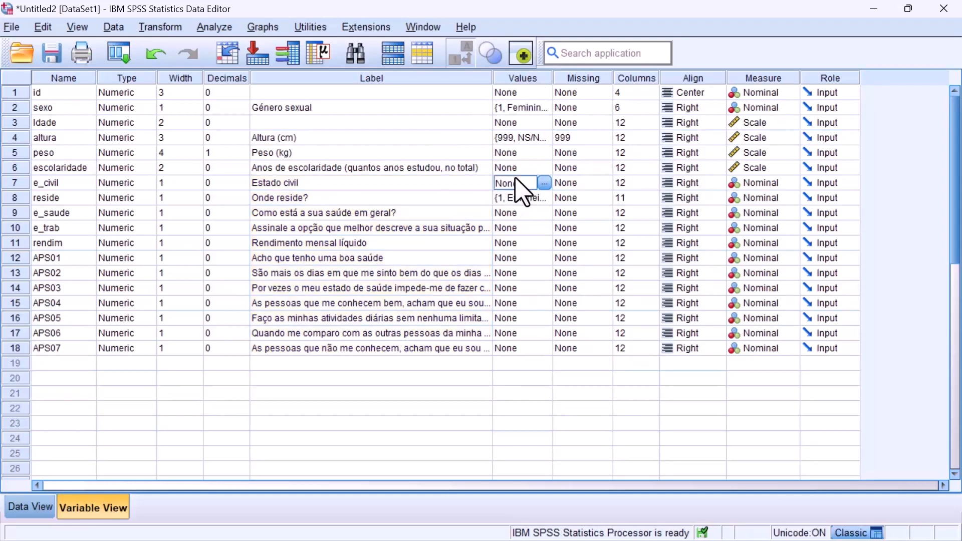
{"action": "left_click", "coordinate": [545, 183]}
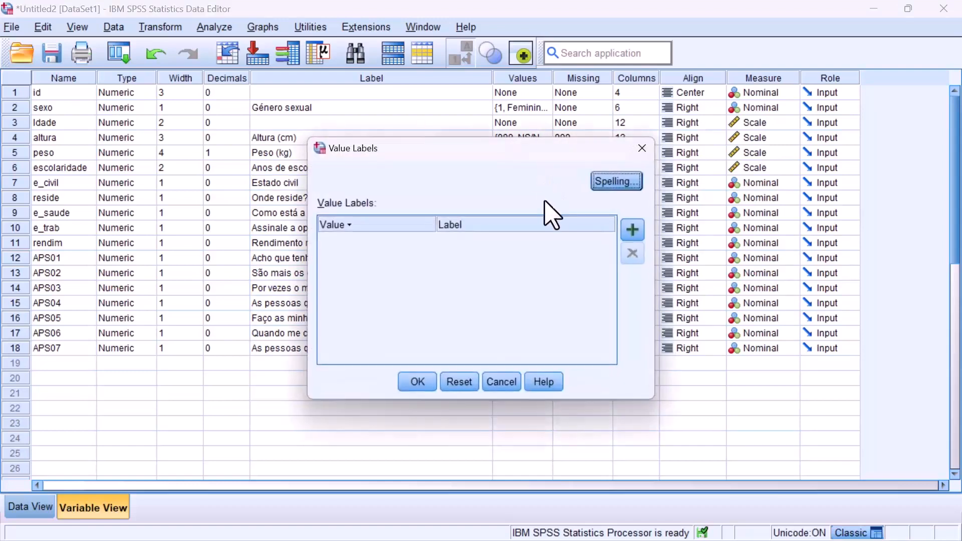
{"action": "left_click", "coordinate": [633, 231]}
{"action": "type", "text": "1"}
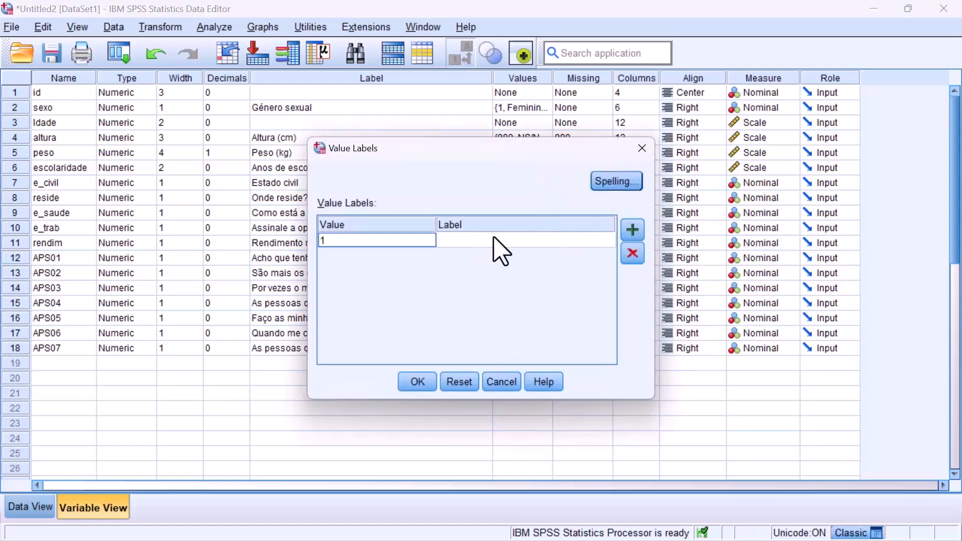
{"action": "left_click", "coordinate": [498, 251]}
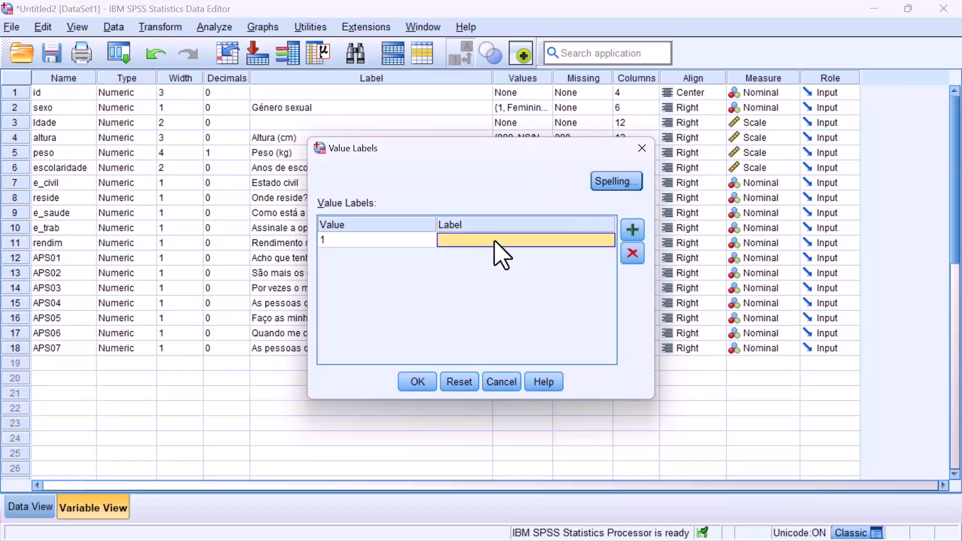
{"action": "type", "text": "Solteira/o"}
{"action": "left_click", "coordinate": [632, 231]}
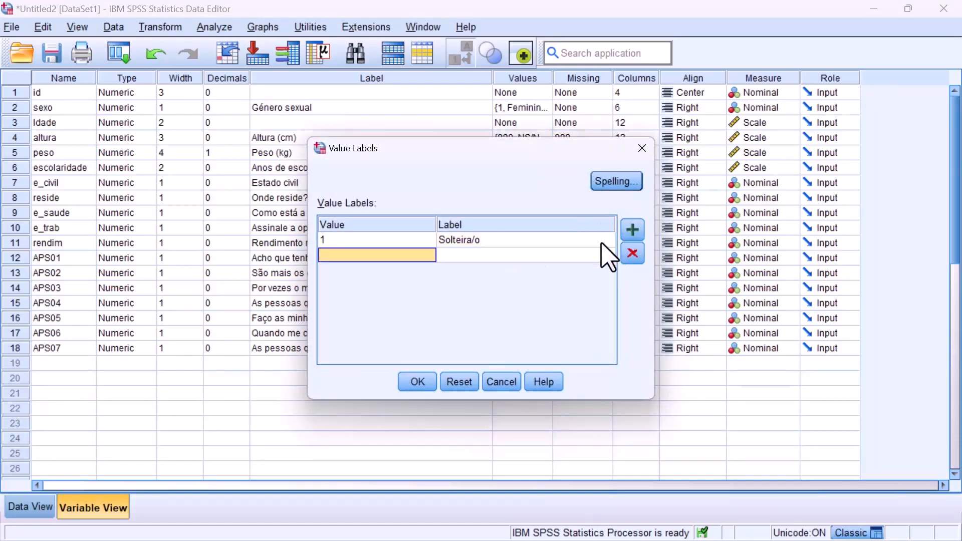
{"action": "type", "text": "2"}
{"action": "key", "text": "Tab"}
{"action": "type", "text": "Casada/o | união de facto"}
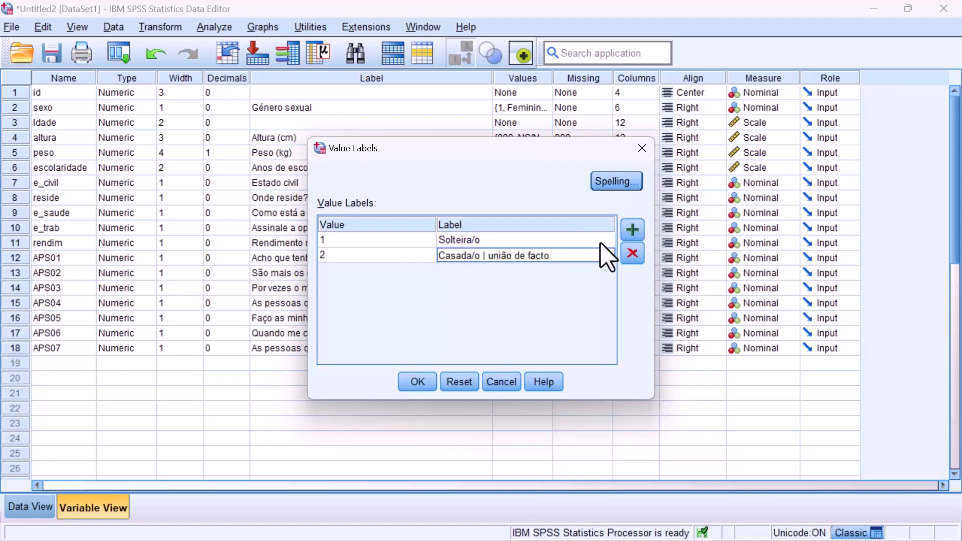
Add the value labels 3 = Separada/o | divorciada/o and 4 = Viúva/o to the e_civil variable
{"action": "left_click", "coordinate": [633, 231]}
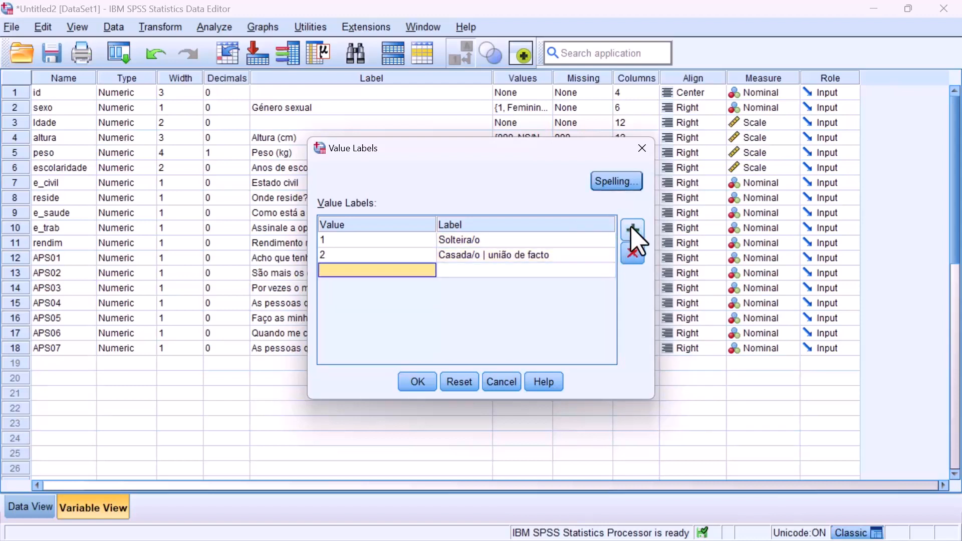
{"action": "type", "text": "3"}
{"action": "key", "text": "Tab"}
{"action": "key", "text": "Down"}
{"action": "key", "text": "Down"}
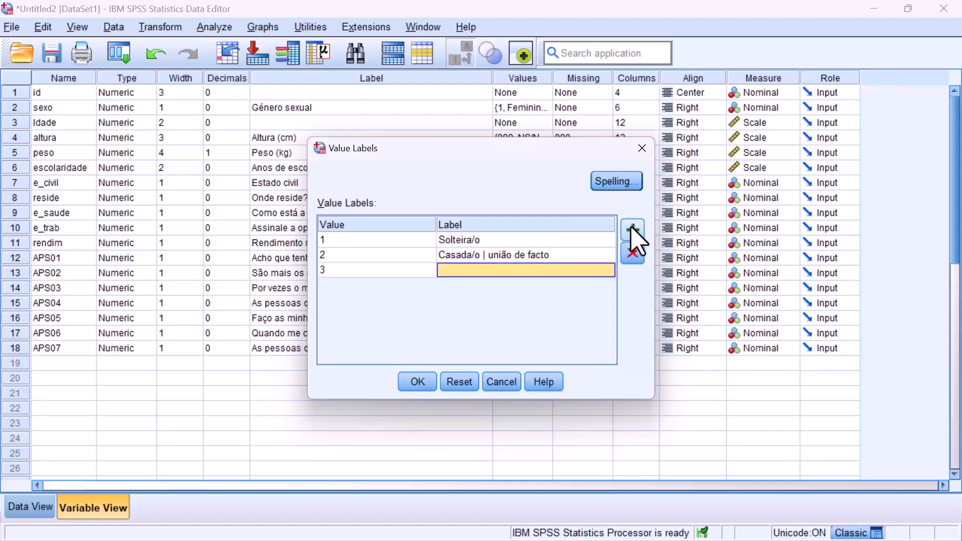
{"action": "type", "text": "Separada/o | divorciada/o"}
{"action": "left_click", "coordinate": [633, 230]}
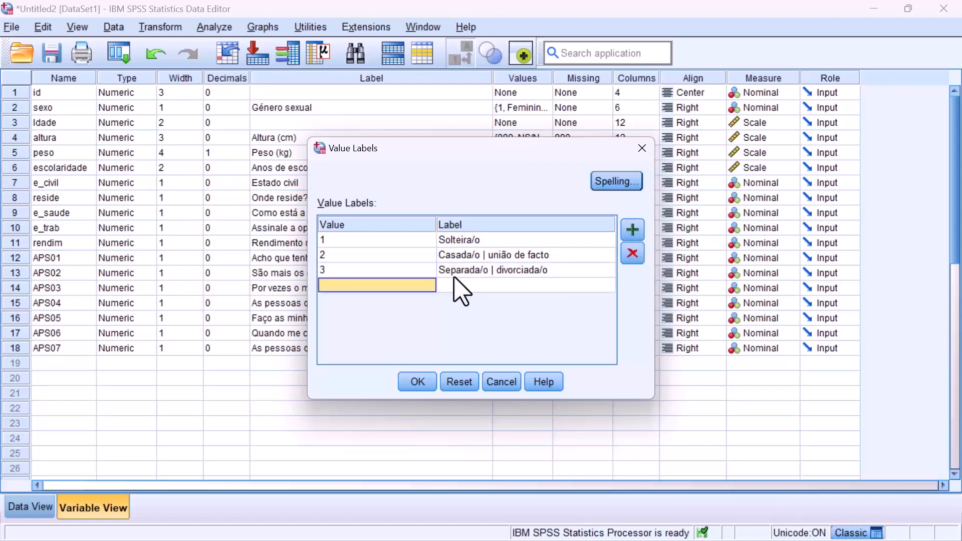
{"action": "type", "text": "4"}
{"action": "key", "text": "Tab"}
{"action": "key", "text": "Down"}
{"action": "key", "text": "Down"}
{"action": "key", "text": "Down"}
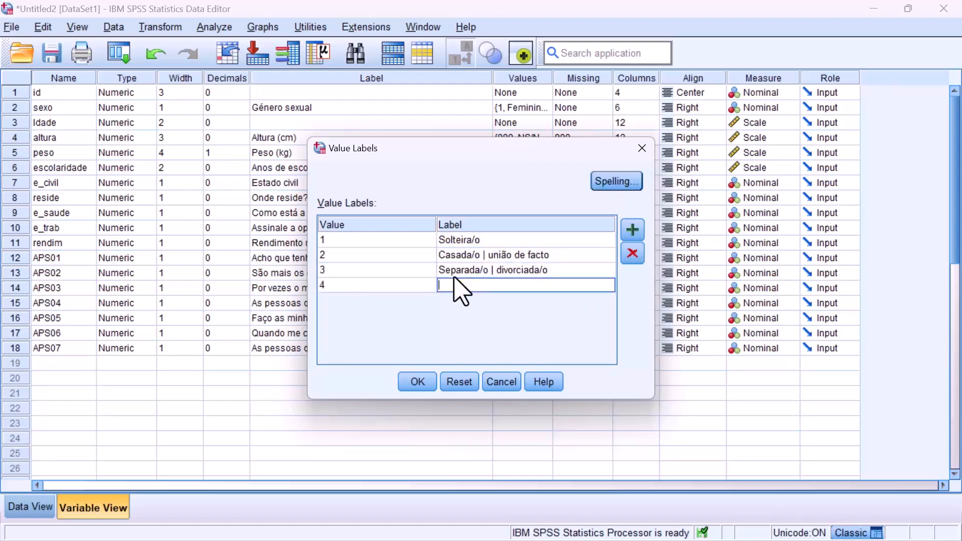
{"action": "type", "text": "Viúva/o"}
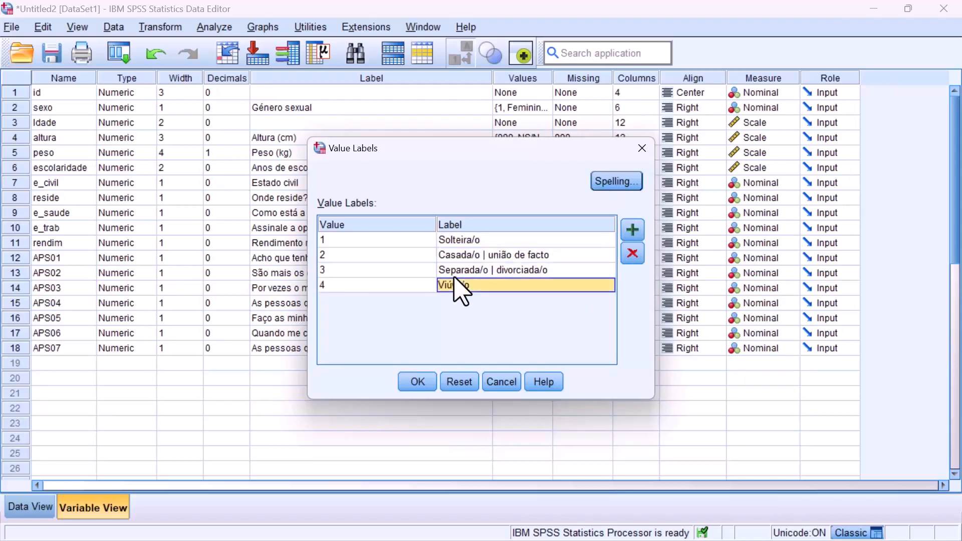
Add the value label 9 = NS/NR to e_civil and apply its set of value labels
{"action": "left_click", "coordinate": [633, 230]}
{"action": "type", "text": "9"}
{"action": "key", "text": "Tab"}
{"action": "key", "text": "Down"}
{"action": "key", "text": "Down"}
{"action": "key", "text": "Down"}
{"action": "key", "text": "Down"}
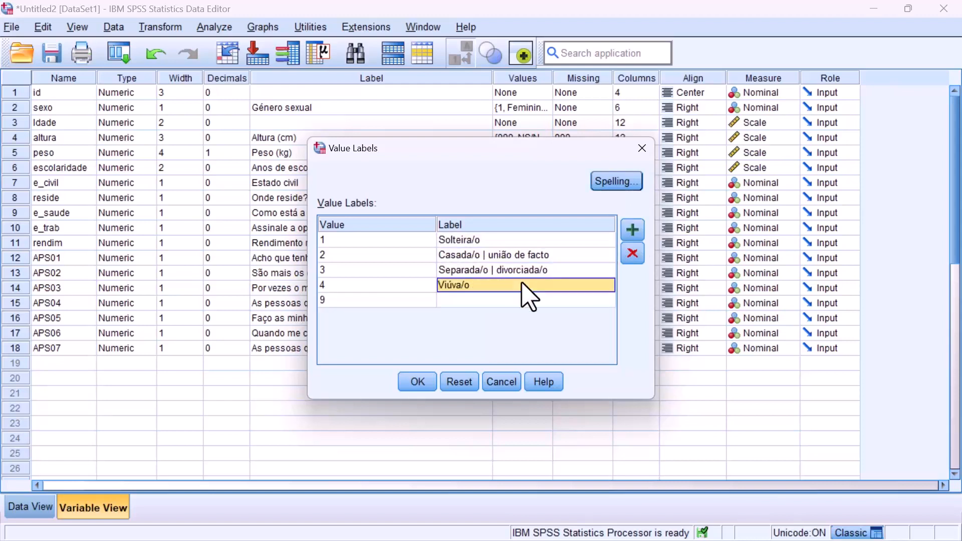
{"action": "type", "text": "NS/NR"}
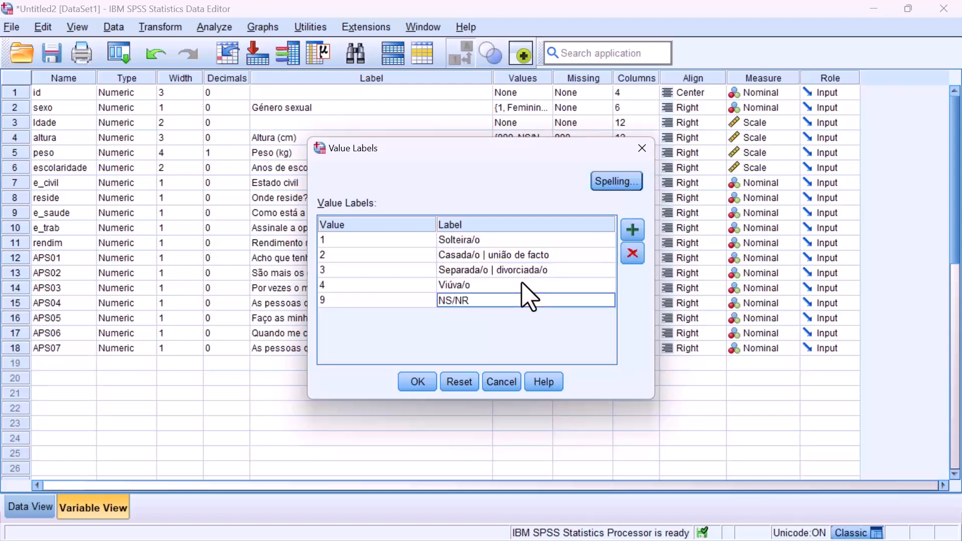
{"action": "key", "text": "Tab"}
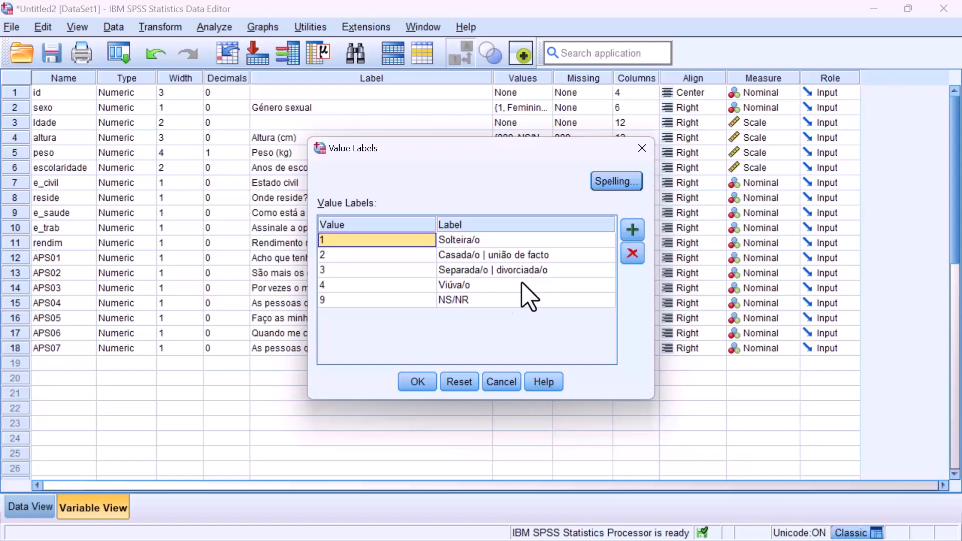
{"action": "left_click", "coordinate": [423, 384]}
Define 9 as a discrete missing value for the e_civil variable
{"action": "left_click", "coordinate": [567, 185]}
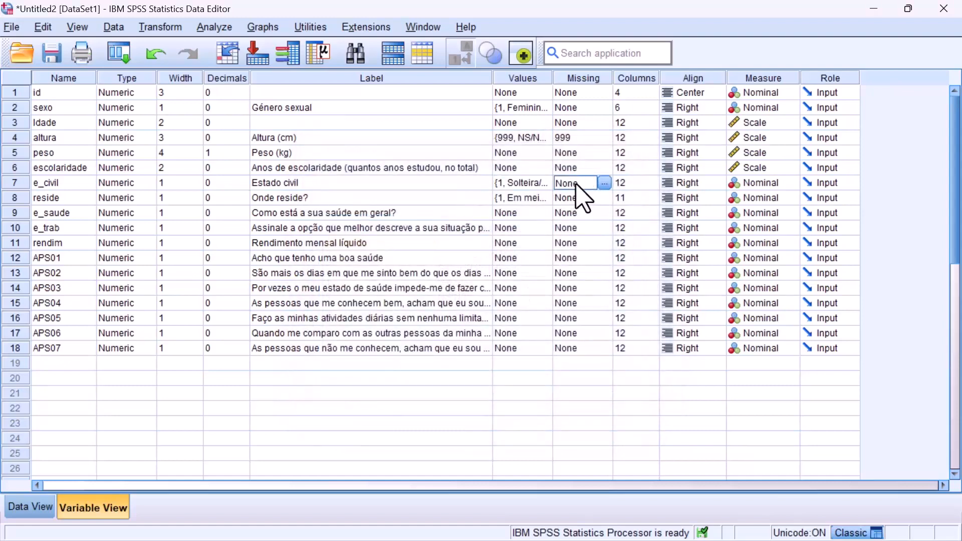
{"action": "left_click", "coordinate": [605, 184]}
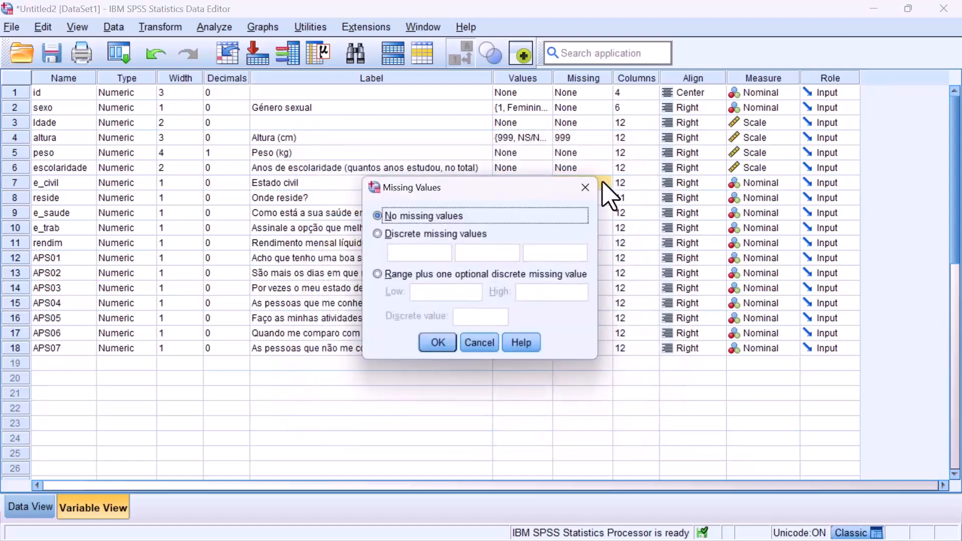
{"action": "left_click", "coordinate": [427, 233]}
{"action": "left_click", "coordinate": [429, 253]}
{"action": "type", "text": "9"}
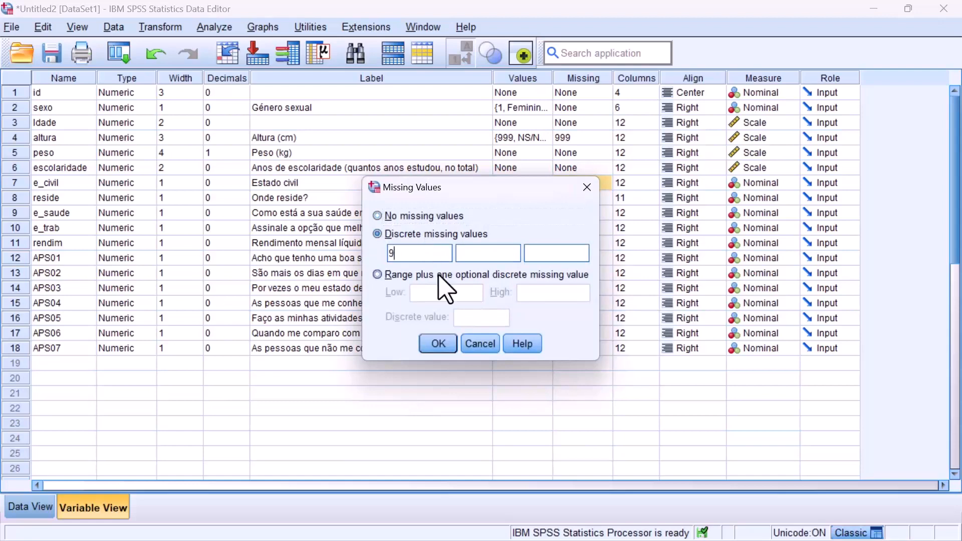
{"action": "left_click", "coordinate": [439, 344]}
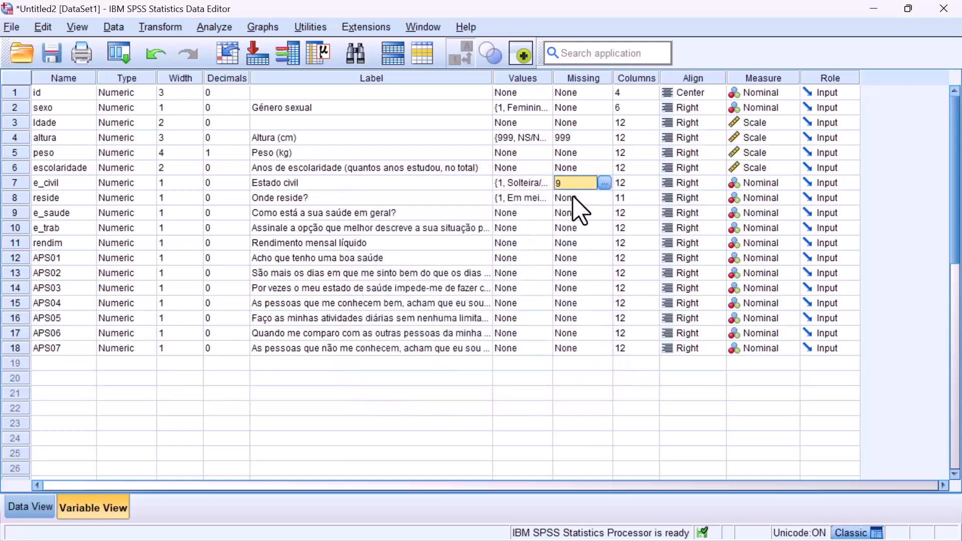
Check the measurement level of e_civil and review the value labels already defined for reside
{"action": "key", "text": "Tab"}
{"action": "key", "text": "Tab"}
{"action": "key", "text": "Tab"}
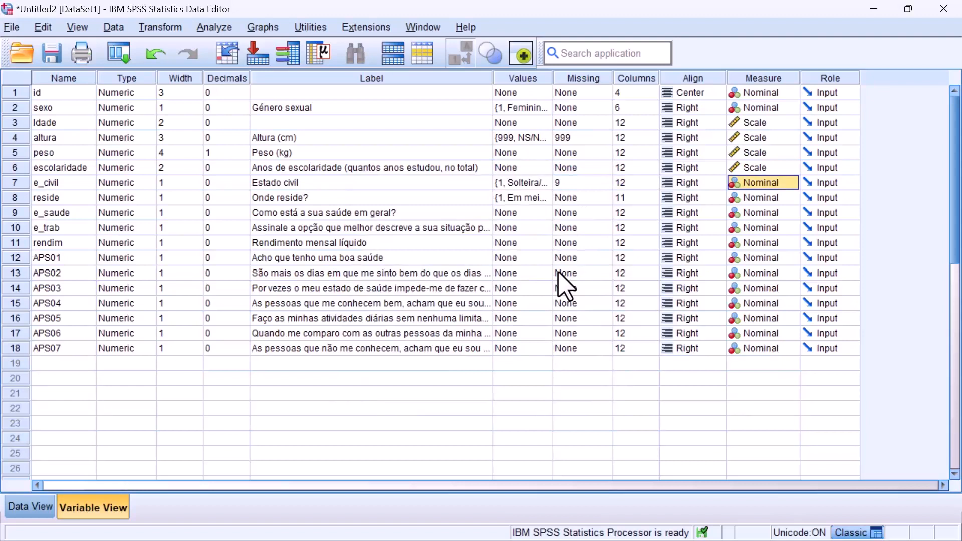
{"action": "key", "text": "Tab"}
{"action": "key", "text": "Tab"}
{"action": "key", "text": "Tab"}
{"action": "key", "text": "Tab"}
{"action": "key", "text": "Tab"}
{"action": "key", "text": "Tab"}
{"action": "key", "text": "Tab"}
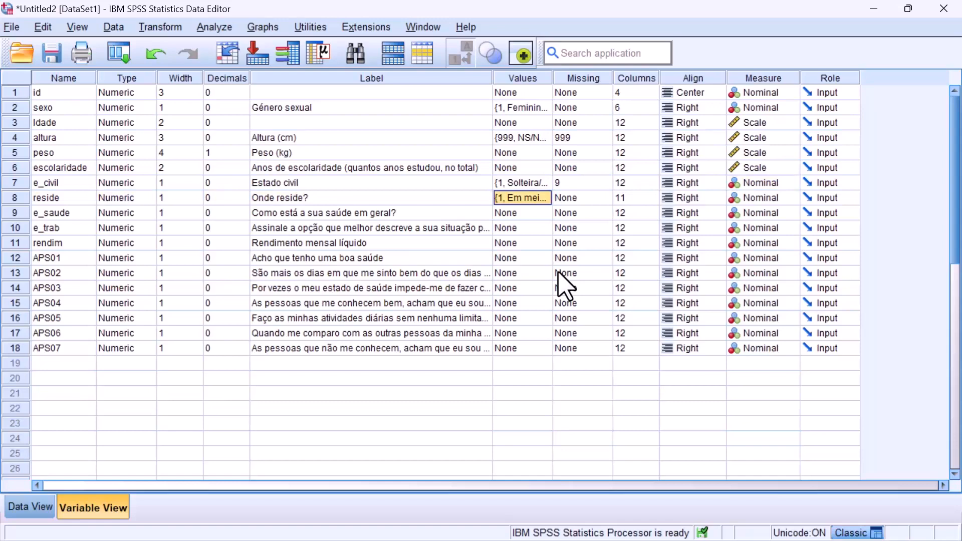
{"action": "left_click", "coordinate": [546, 198]}
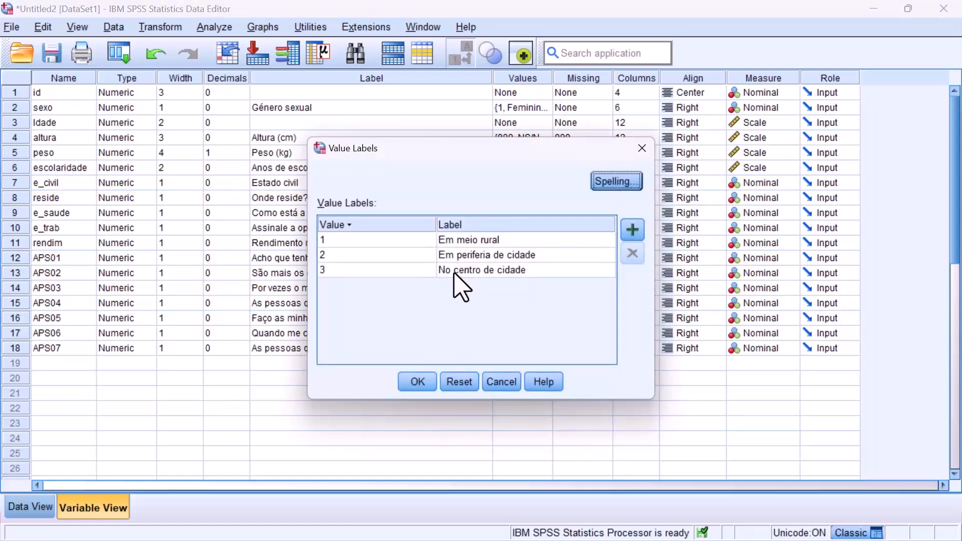
{"action": "key", "text": "Return"}
Close the value labels of reside and set its measurement level to Ordinal
{"action": "key", "text": "Tab"}
{"action": "key", "text": "Tab"}
{"action": "key", "text": "Tab"}
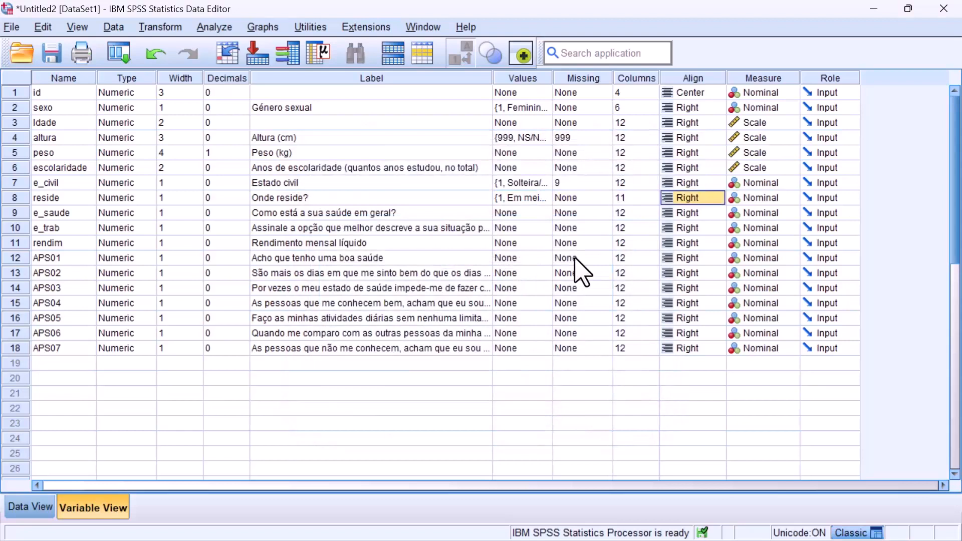
{"action": "left_click", "coordinate": [792, 198]}
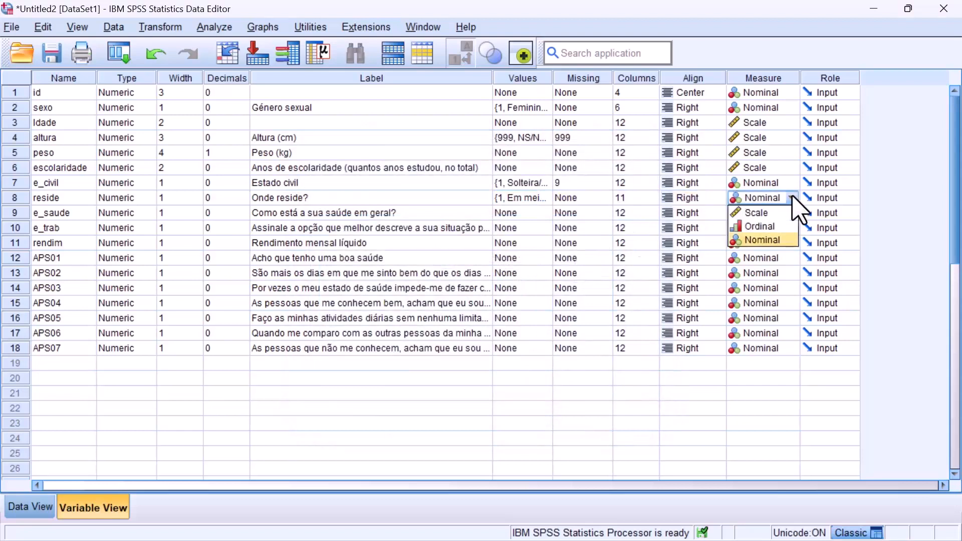
{"action": "left_click", "coordinate": [767, 225]}
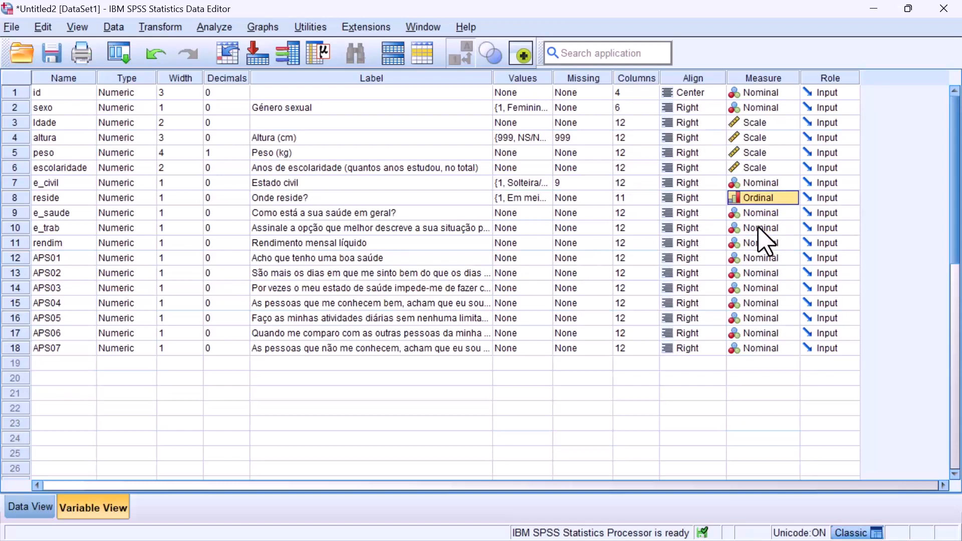
Apply the Ordinal measurement level to e_saude, rendim and APS01 through APS07, leaving e_trab as Nominal
{"action": "key", "text": "Down"}
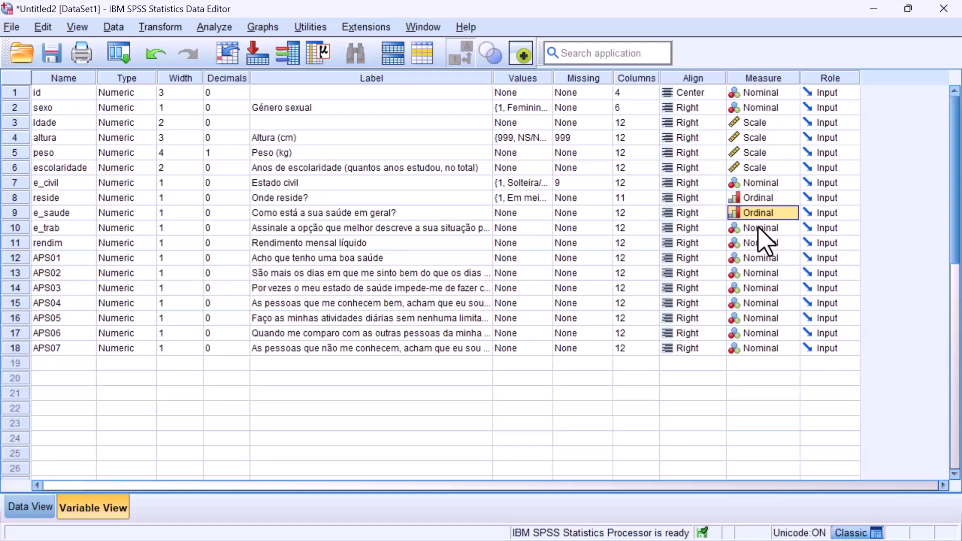
{"action": "key", "text": "Down"}
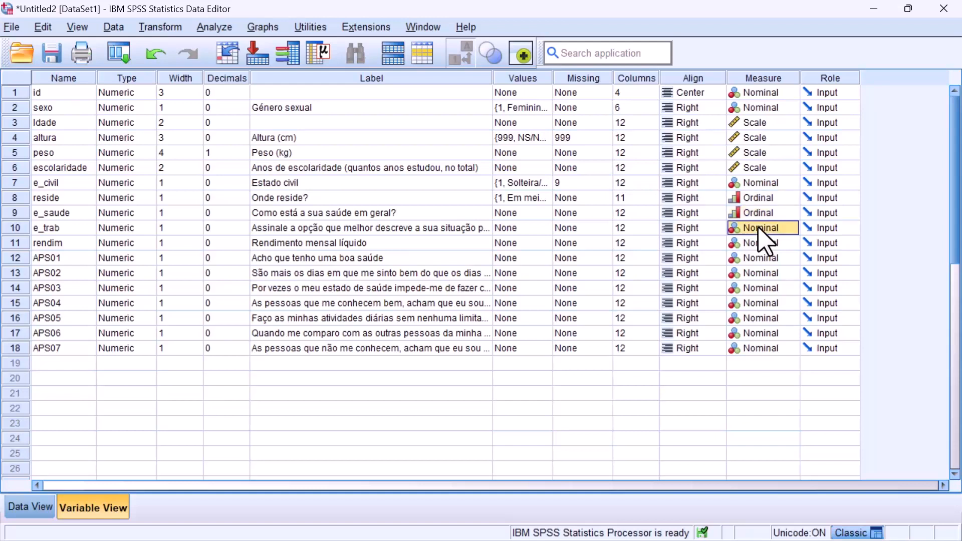
{"action": "key", "text": "Down"}
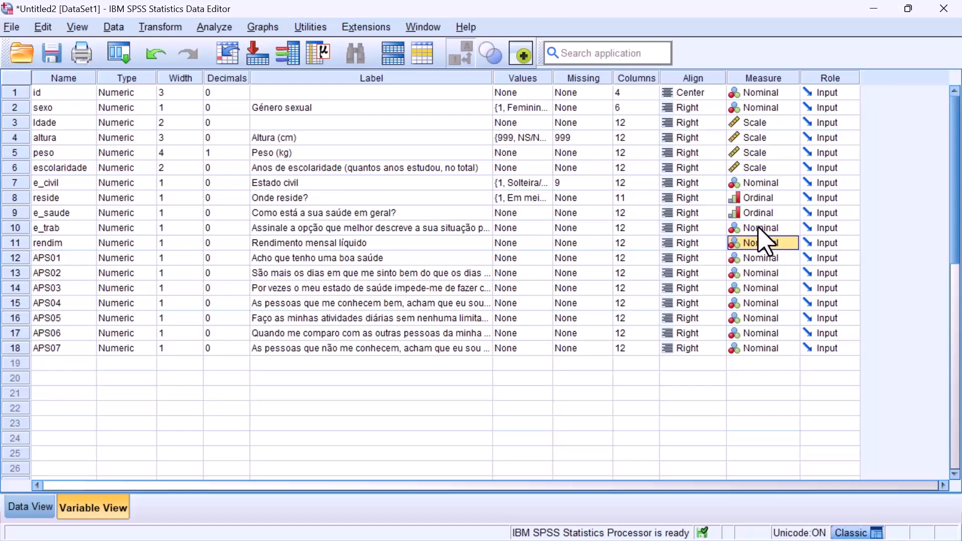
{"action": "key", "text": "shift+Down"}
{"action": "key", "text": "shift+Down"}
{"action": "key", "text": "shift+Down"}
{"action": "key", "text": "shift+Down"}
{"action": "key", "text": "shift+Down"}
{"action": "key", "text": "shift+Down"}
{"action": "key", "text": "shift+Down"}
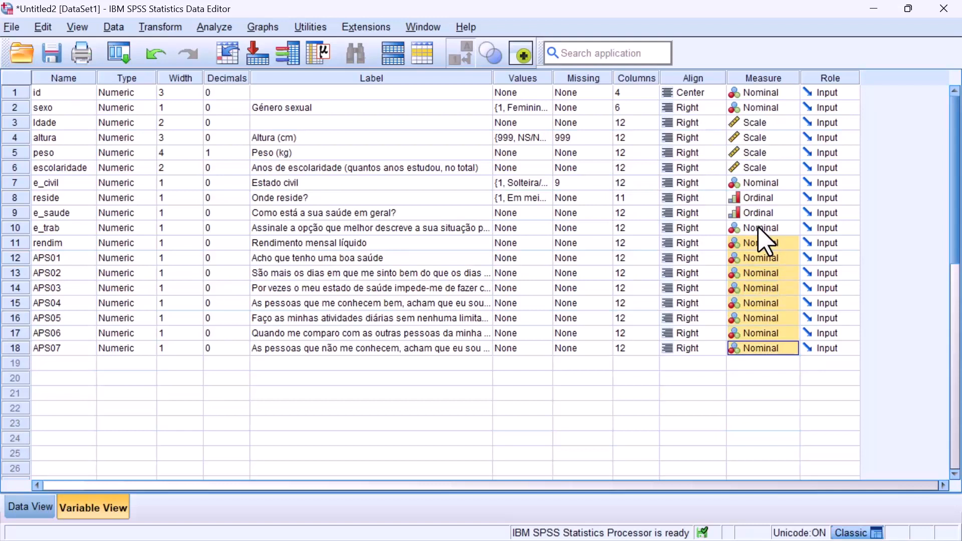
{"action": "key", "text": "ctrl+v"}
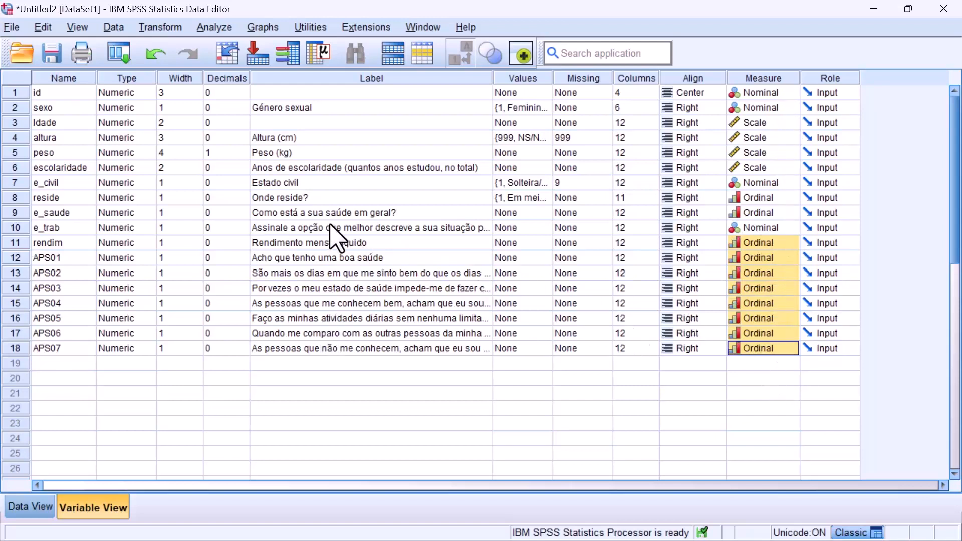
Define the e_saude value labels 1 = Muito má, 2 = Má, 3 = Razoável, 4 = Boa and 5 = Muito boa
{"action": "left_click", "coordinate": [15, 213]}
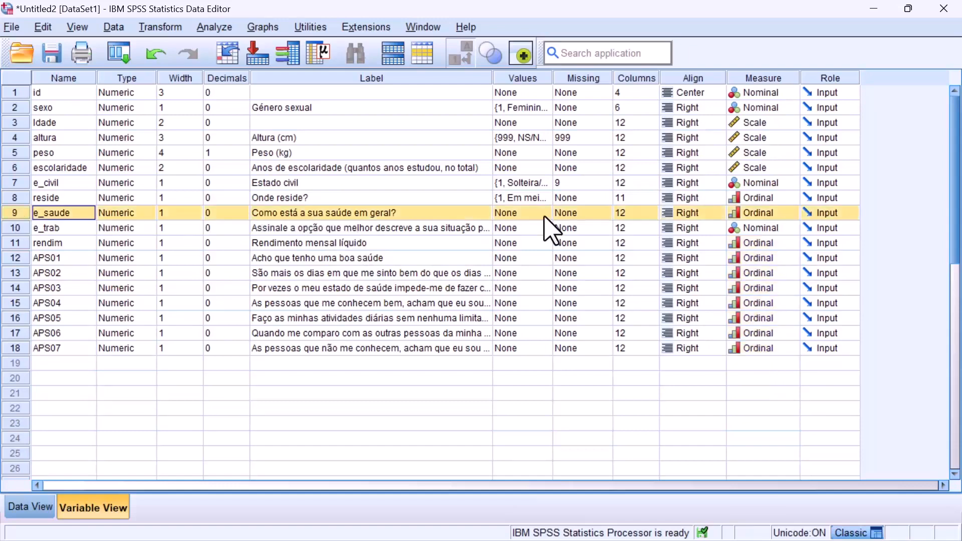
{"action": "key", "text": "alt+Tab"}
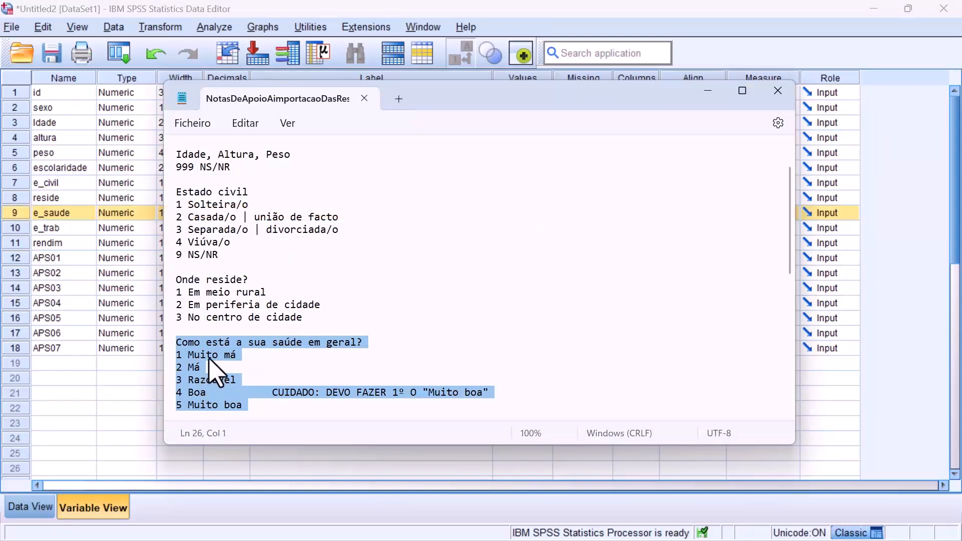
{"action": "key", "text": "alt+Tab"}
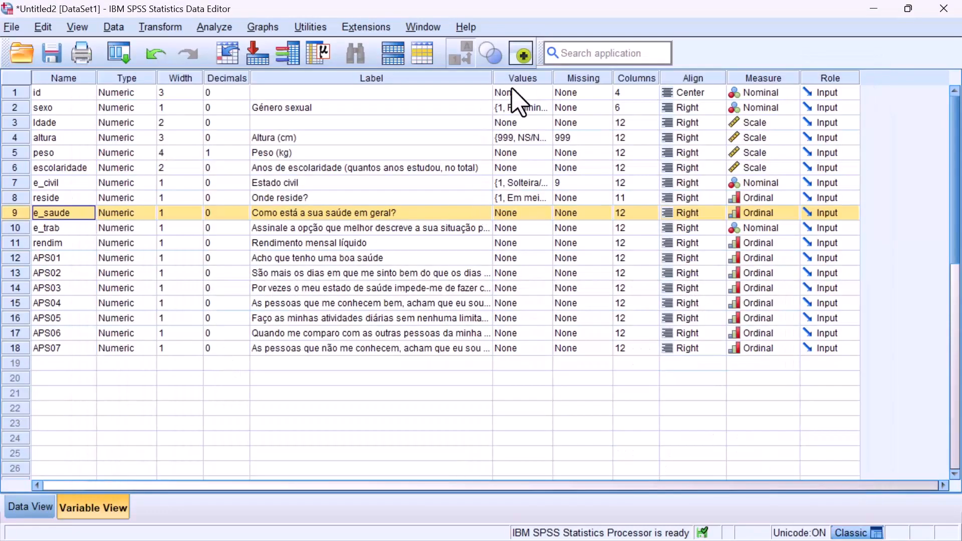
{"action": "left_click", "coordinate": [521, 212]}
{"action": "left_click", "coordinate": [545, 213]}
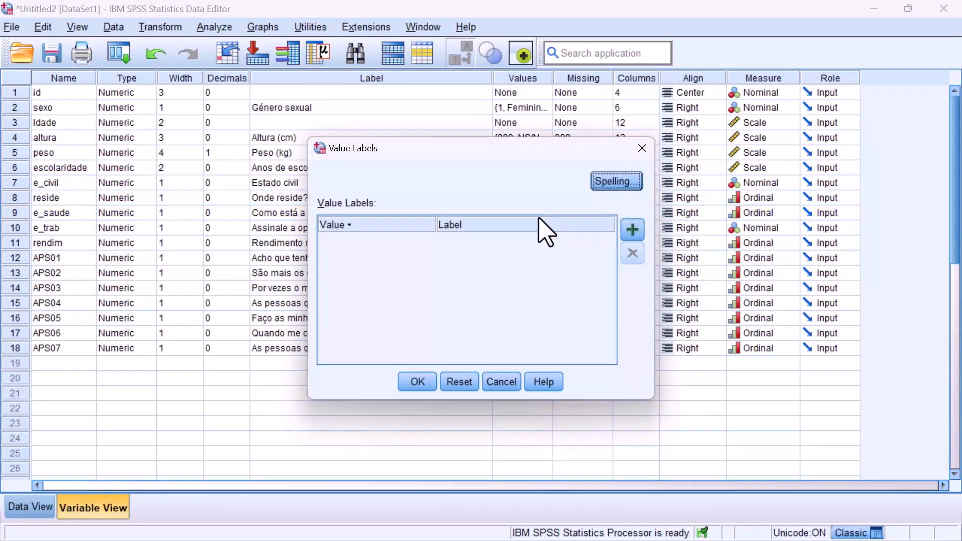
{"action": "type", "text": "1\tMuito má 2\tMá 3\tRazoável 4\tBoa 5\tMuito boa"}
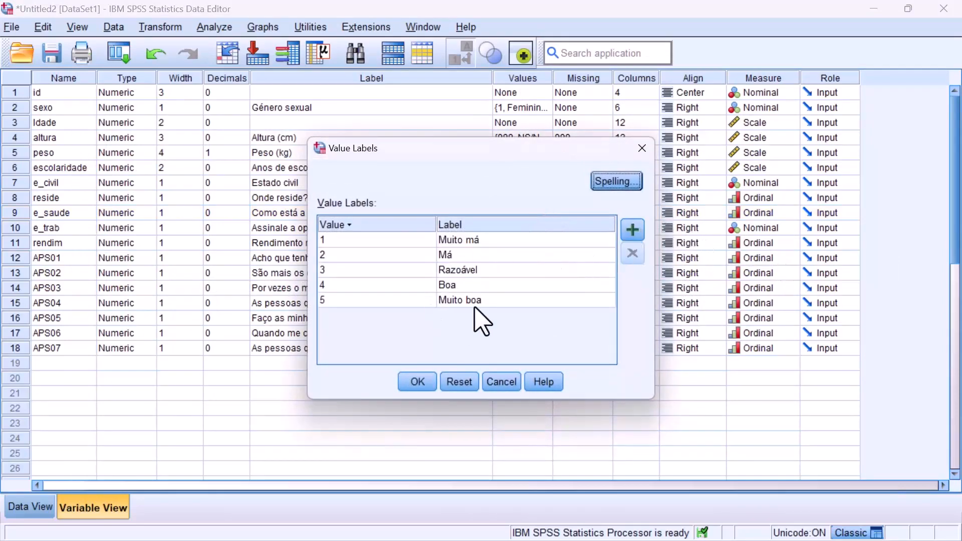
{"action": "left_click", "coordinate": [421, 383]}
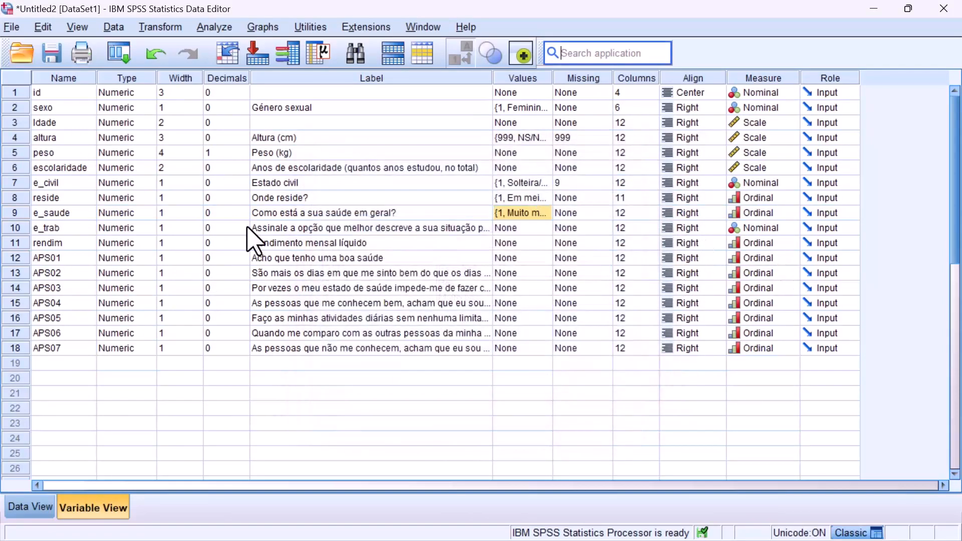
Define the five e_trab value labels, from 1 = Estudante ou experiência de trabalho não remunerado to 5 = Na reforma ou incapacitada/o
{"action": "left_click", "coordinate": [66, 229]}
{"action": "left_click", "coordinate": [524, 228]}
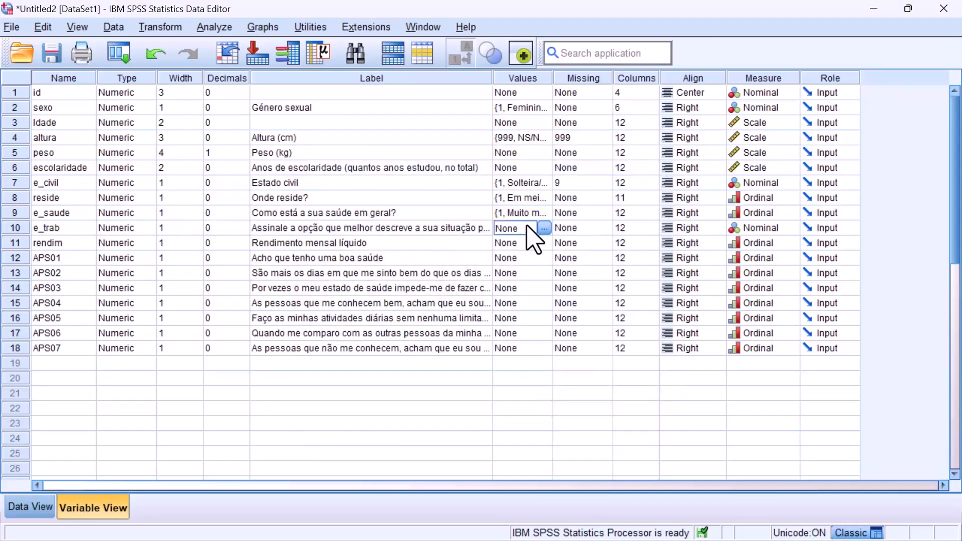
{"action": "key", "text": "alt+Tab"}
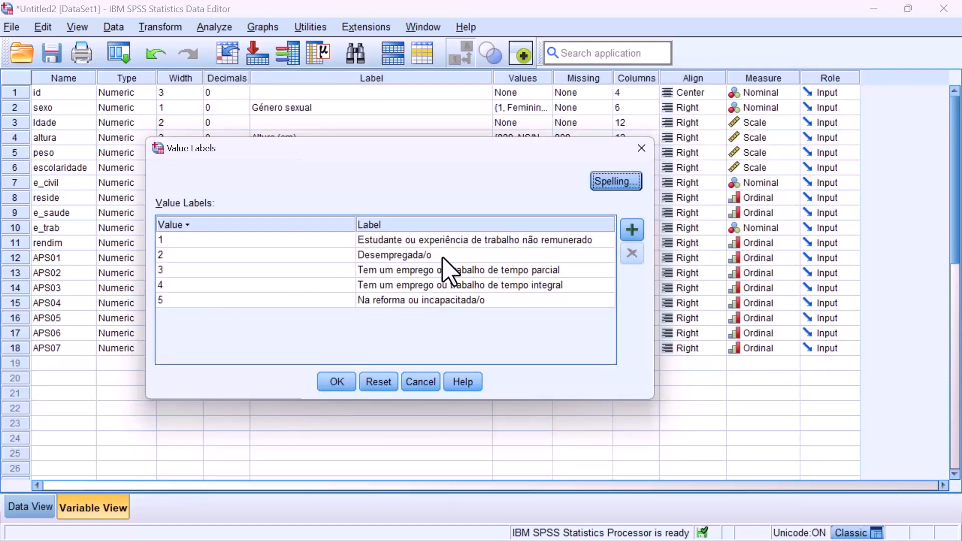
{"action": "left_click", "coordinate": [338, 381]}
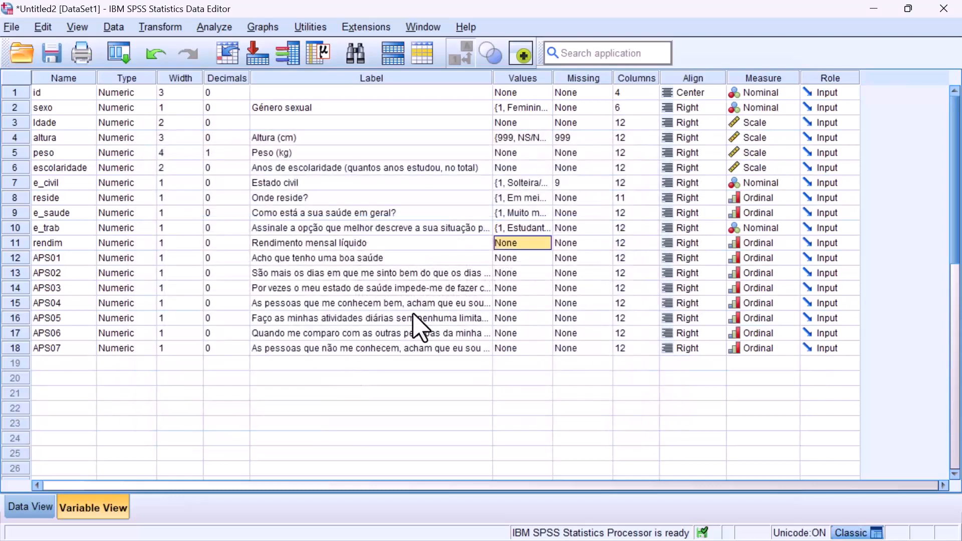
Define the six rendim value labels listed in the notes, from 1 = Não tenho rendimentos to 6 = Mais de 2000 €
{"action": "key", "text": "alt+Tab"}
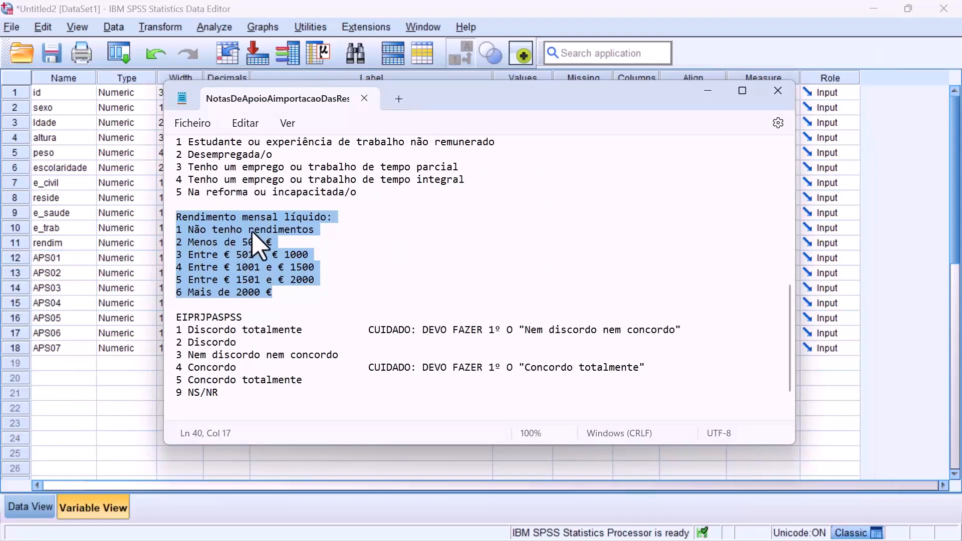
{"action": "key", "text": "alt+Tab"}
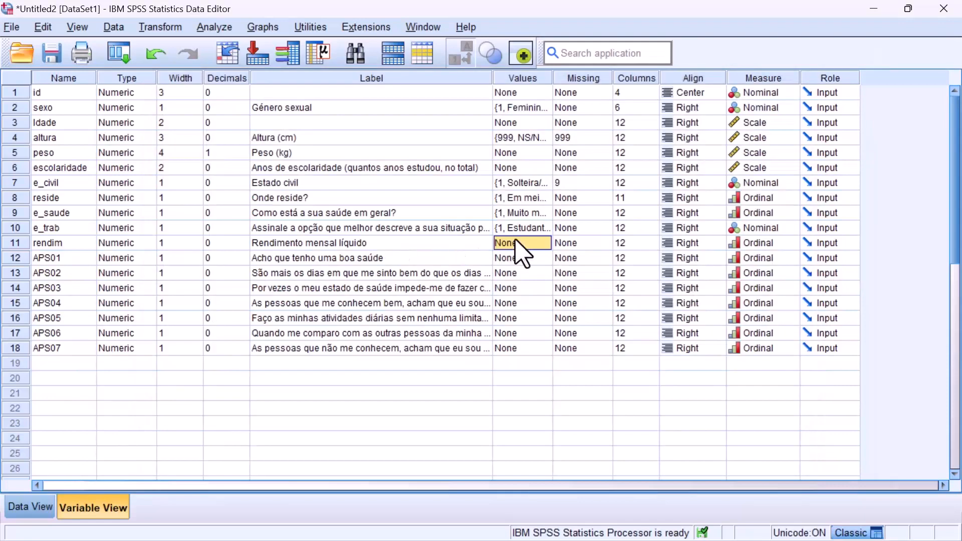
{"action": "left_click", "coordinate": [546, 243]}
{"action": "type", "text": "1\tNão tenho rendimentos 2\tMenos de 500 € 3\tEntre € 501 e € 1000 4\tEntre € 1001 e € 1500 5\tEntre € 1501 e € 2000 6\tMais de 2000 €"}
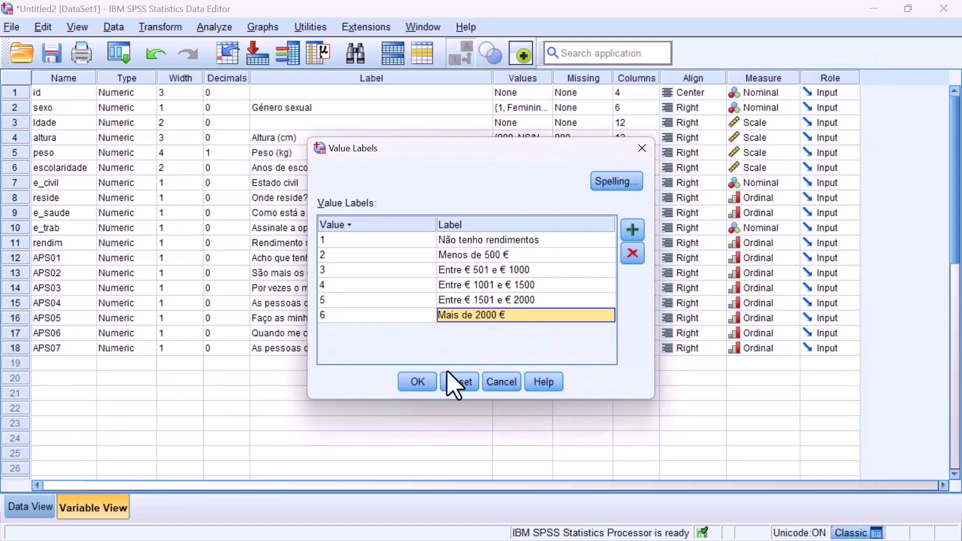
{"action": "left_click", "coordinate": [420, 382]}
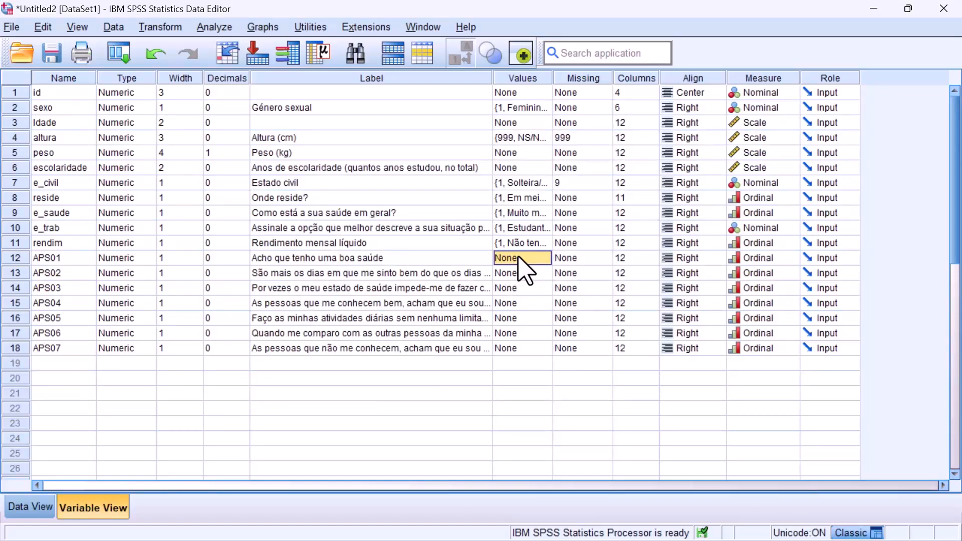
Define APS01 value labels 1 = Discordo totalmente, 2 = Discordo, 3 = Nem discordo nem concordo, 4 = Concordo, 5 = Concordo totalmente, 9 = NS/NR
{"action": "key", "text": "alt+Tab"}
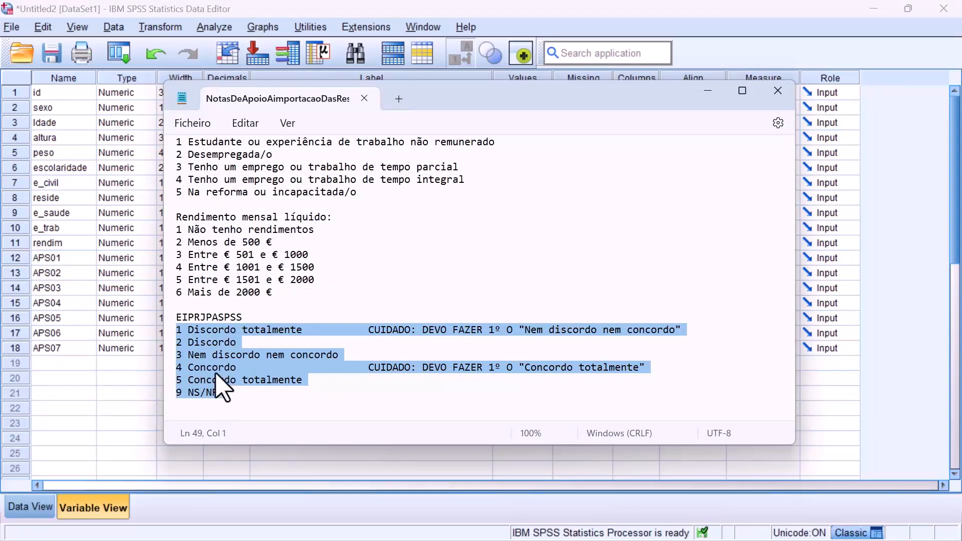
{"action": "key", "text": "alt+Tab"}
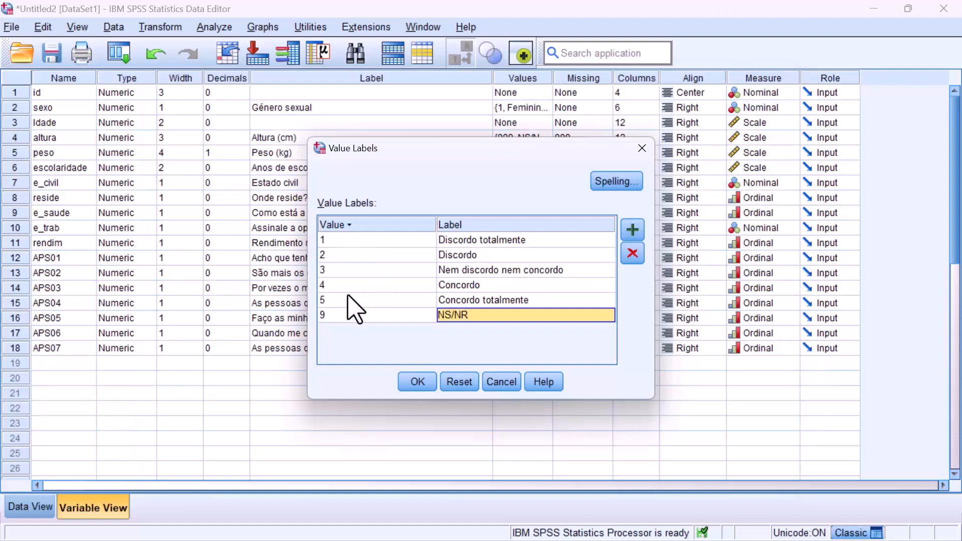
{"action": "left_click", "coordinate": [421, 383]}
Copy the missing value definition 9 from e_civil to the variables APS01 through APS07
{"action": "left_click", "coordinate": [564, 264]}
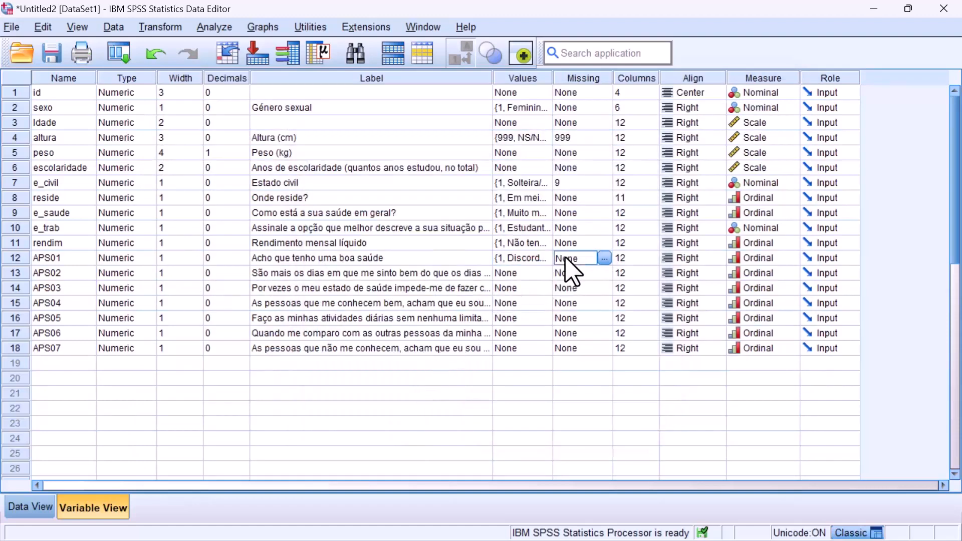
{"action": "left_click", "coordinate": [571, 185]}
{"action": "right_click", "coordinate": [576, 195]}
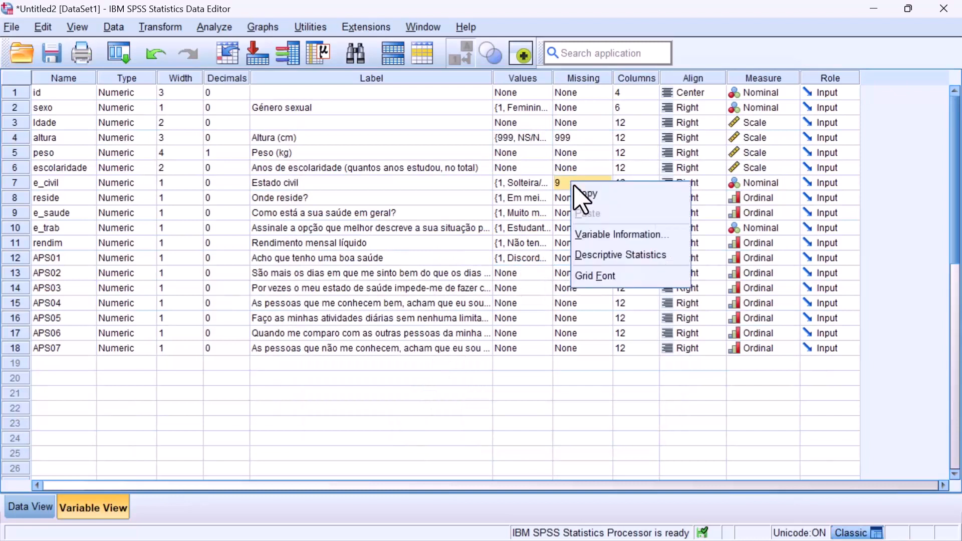
{"action": "left_click", "coordinate": [601, 191]}
{"action": "left_click_drag", "start_coordinate": [584, 258], "coordinate": [584, 358]}
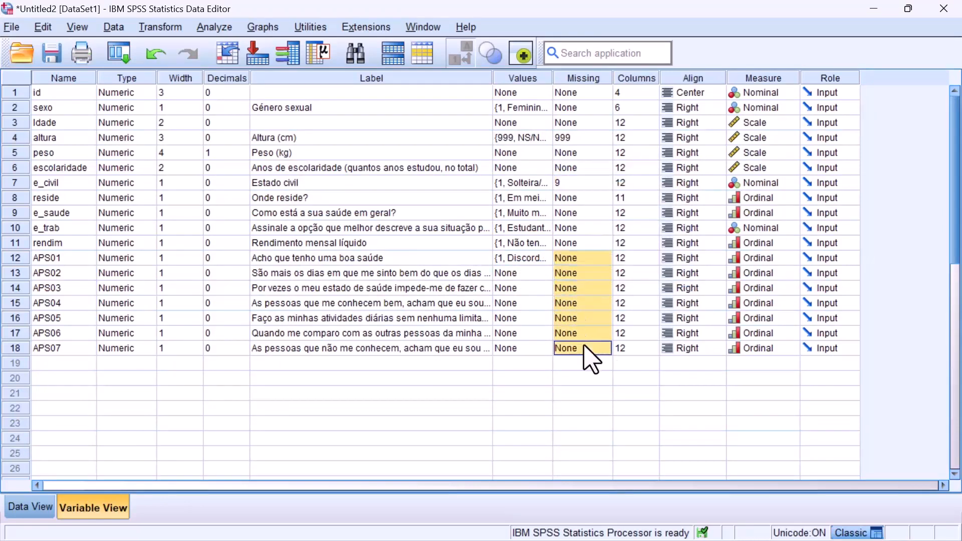
{"action": "right_click", "coordinate": [584, 260]}
{"action": "left_click", "coordinate": [604, 292]}
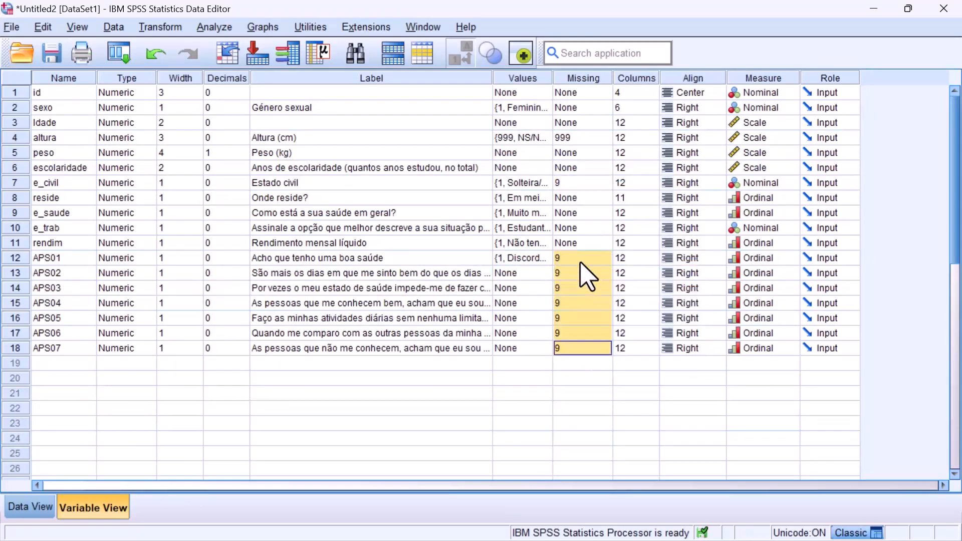
Copy the value labels of APS01 to the variables APS02 through APS07
{"action": "left_click", "coordinate": [519, 261]}
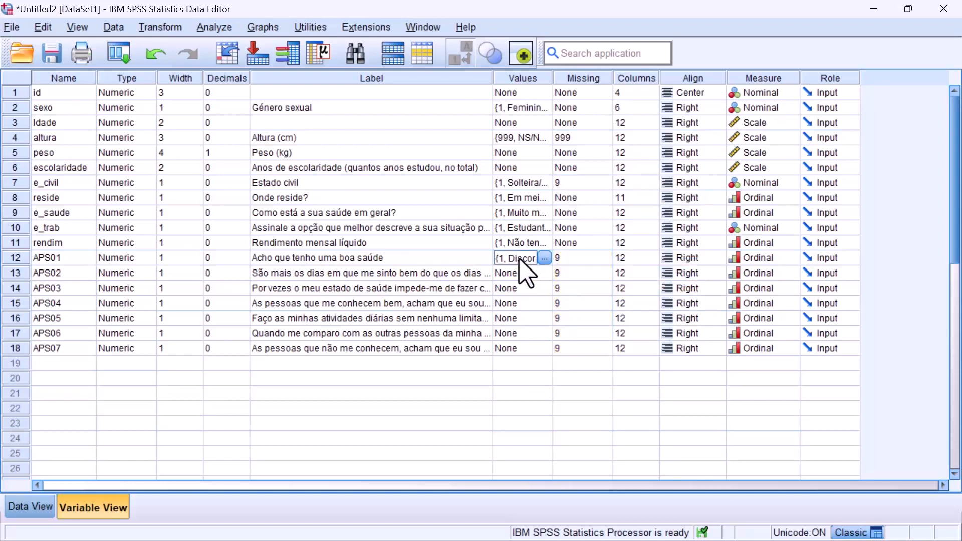
{"action": "right_click", "coordinate": [521, 261]}
{"action": "left_click", "coordinate": [527, 271]}
{"action": "left_click_drag", "start_coordinate": [522, 274], "coordinate": [530, 355]}
{"action": "right_click", "coordinate": [521, 284]}
{"action": "left_click", "coordinate": [539, 306]}
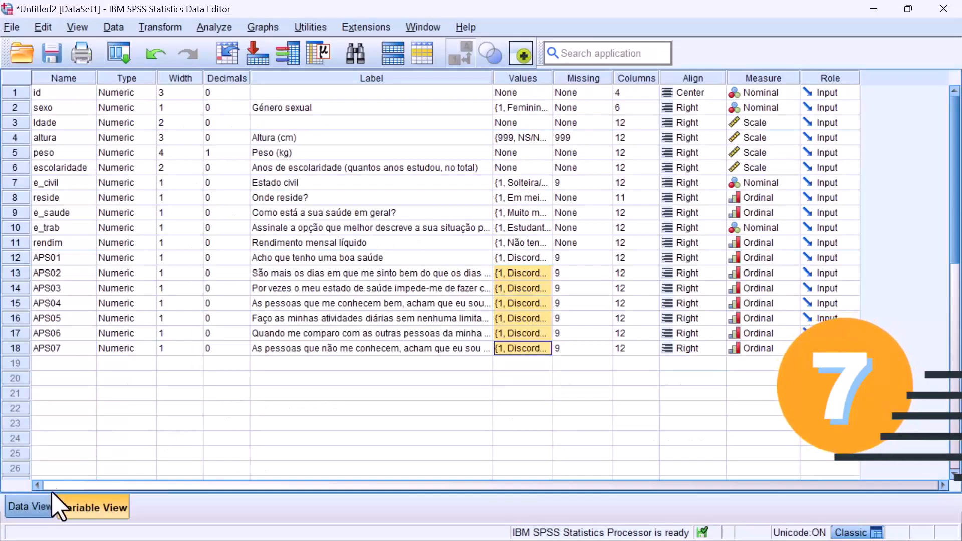
Show the data grid and widen the sexo, e_civil, reside and e_trab columns to fit their value labels
{"action": "left_click", "coordinate": [52, 504]}
{"action": "mouse_move", "coordinate": [98, 100]}
{"action": "left_mouse_down"}
{"action": "mouse_move", "coordinate": [117, 103]}
{"action": "mouse_move", "coordinate": [107, 101]}
{"action": "left_mouse_up"}
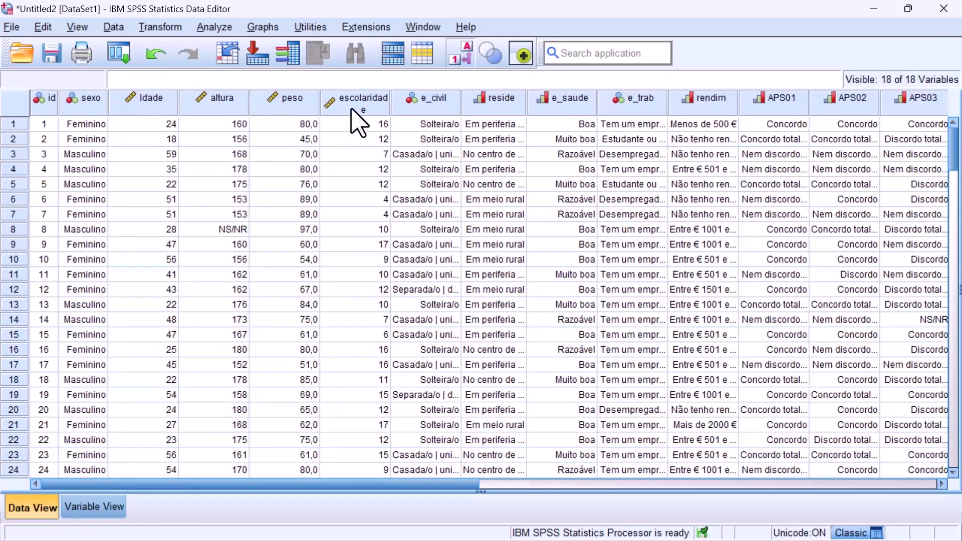
{"action": "left_click_drag", "start_coordinate": [474, 101], "coordinate": [509, 101]}
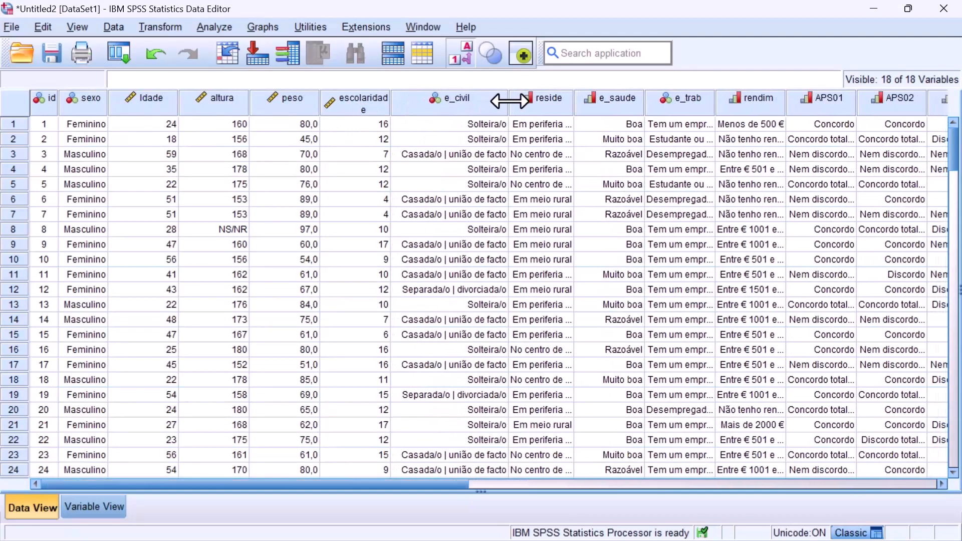
{"action": "left_click_drag", "start_coordinate": [575, 101], "coordinate": [616, 101]}
{"action": "left_click_drag", "start_coordinate": [757, 101], "coordinate": [921, 101]}
Widen the rendim and APS01 columns in the data grid to fit their full value labels
{"action": "left_click_drag", "start_coordinate": [411, 484], "coordinate": [507, 489]}
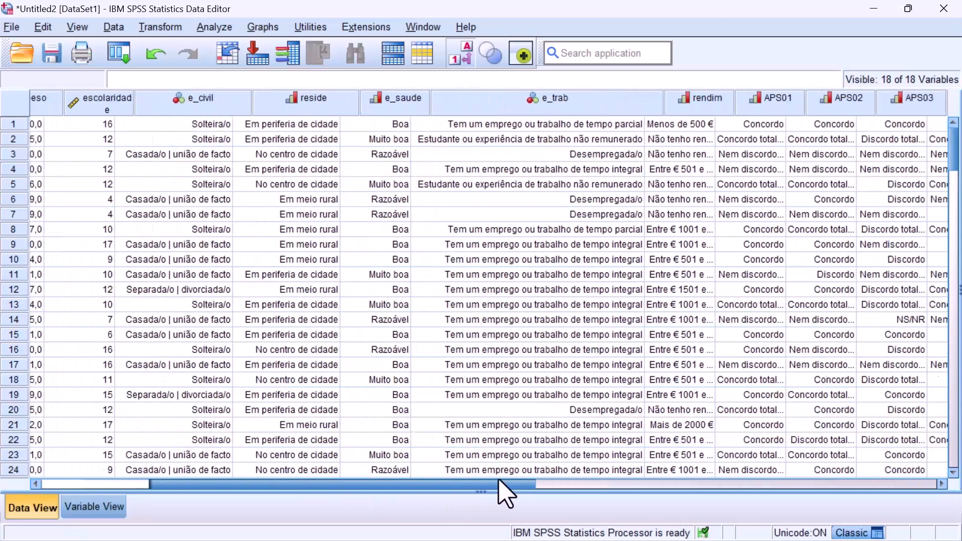
{"action": "left_click_drag", "start_coordinate": [502, 104], "coordinate": [545, 101]}
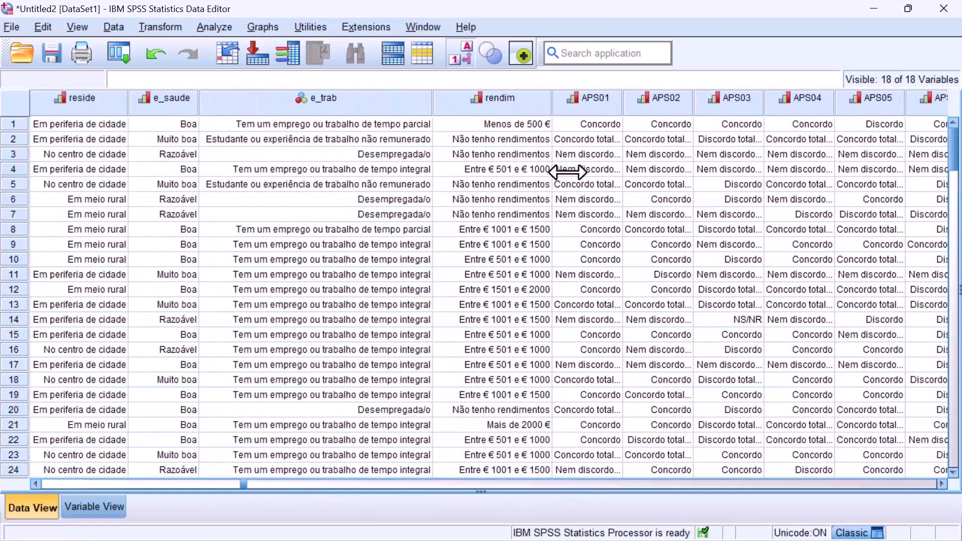
{"action": "left_click_drag", "start_coordinate": [552, 490], "coordinate": [626, 490]}
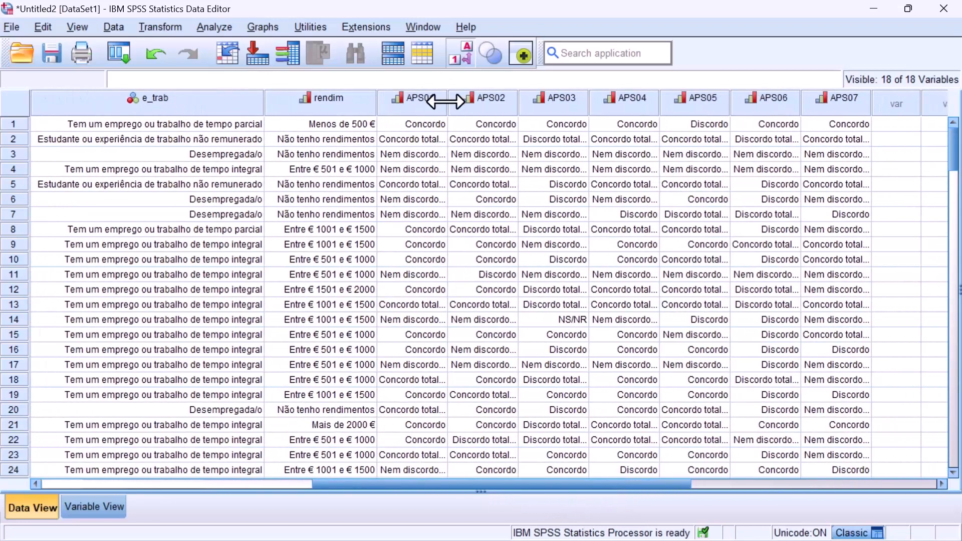
{"action": "left_click_drag", "start_coordinate": [446, 102], "coordinate": [505, 101]}
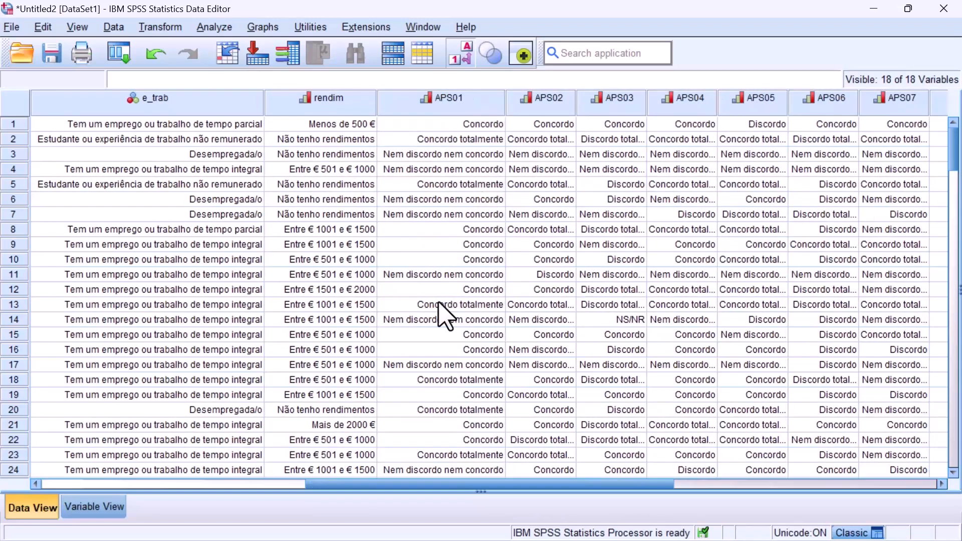
Copy the column width 23 of APS01 to the variables APS02 through APS07
{"action": "left_click", "coordinate": [98, 508]}
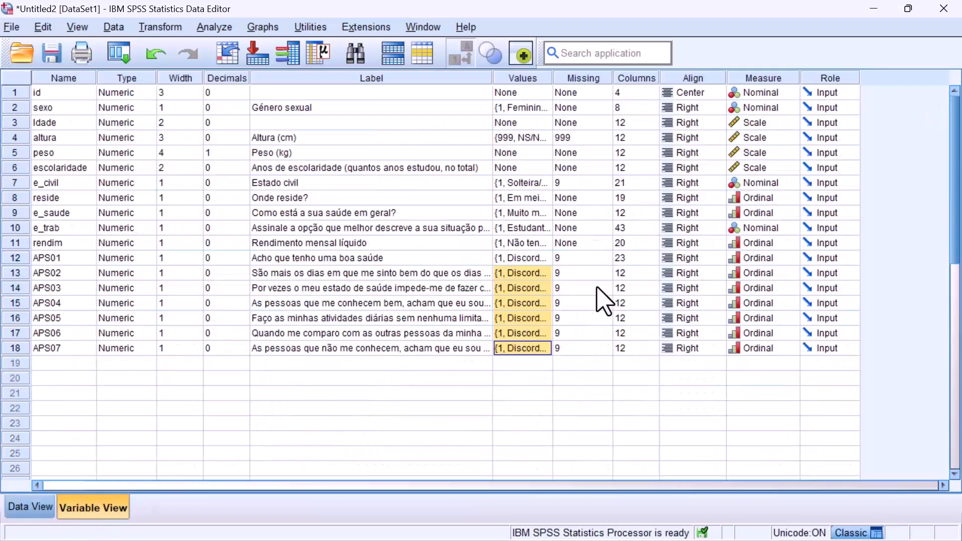
{"action": "left_click", "coordinate": [636, 259]}
{"action": "left_click", "coordinate": [635, 259]}
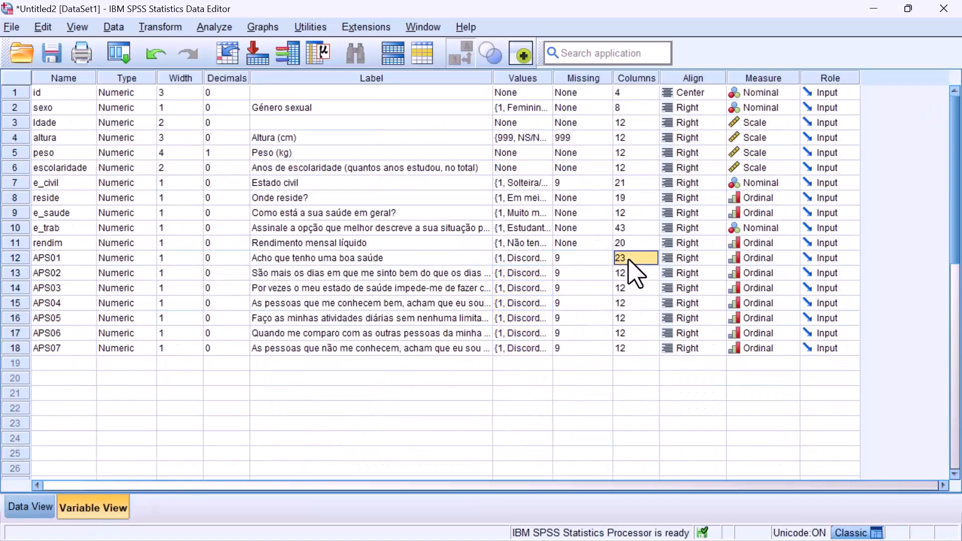
{"action": "right_click", "coordinate": [632, 261]}
{"action": "left_click", "coordinate": [638, 278]}
{"action": "left_click_drag", "start_coordinate": [638, 278], "coordinate": [638, 354]}
{"action": "right_click", "coordinate": [639, 271]}
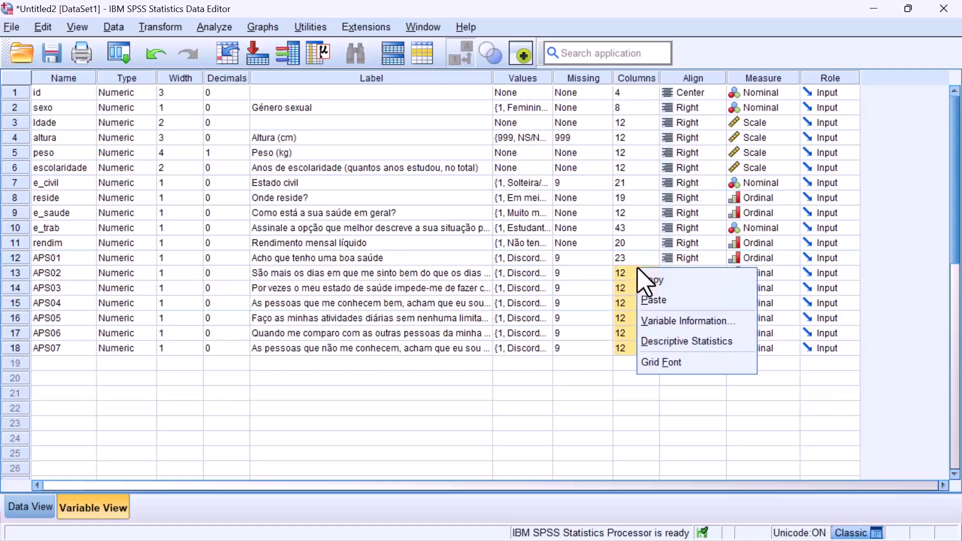
{"action": "left_click", "coordinate": [653, 301]}
Check in the data grid that the columns APS01 through APS07 fit their value labels, and return to the variable definitions
{"action": "left_click", "coordinate": [30, 507]}
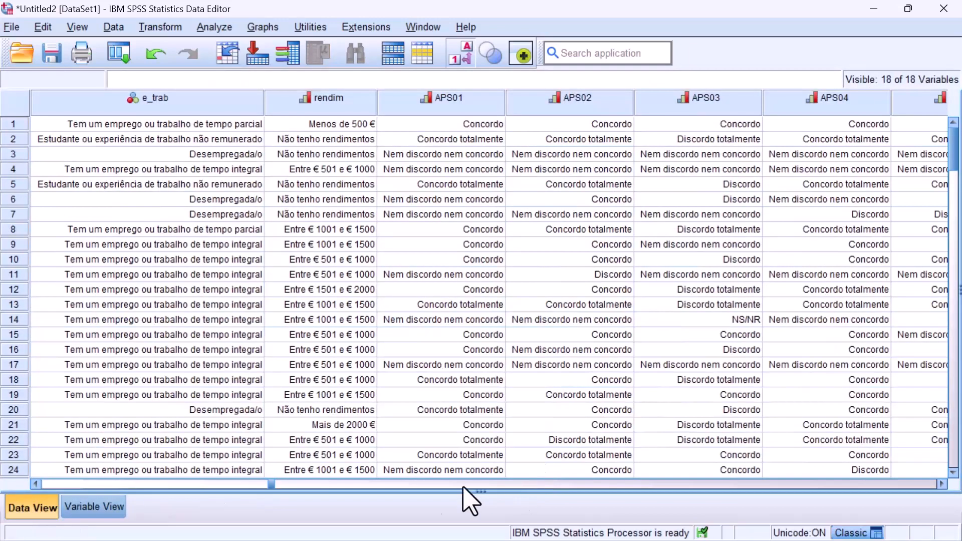
{"action": "left_click", "coordinate": [941, 484]}
{"action": "left_click", "coordinate": [941, 484]}
{"action": "left_click", "coordinate": [942, 484]}
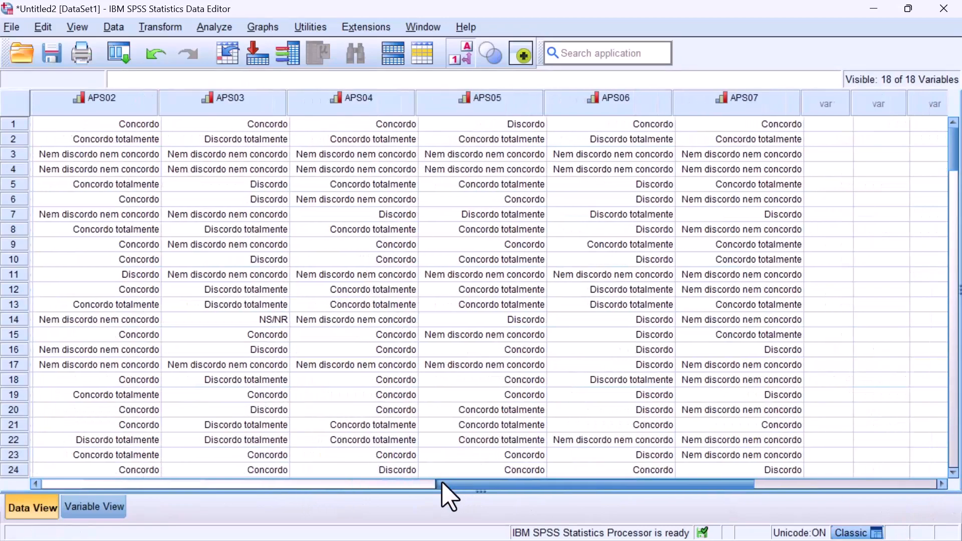
{"action": "left_click_drag", "start_coordinate": [446, 485], "coordinate": [66, 518]}
{"action": "left_click", "coordinate": [75, 510]}
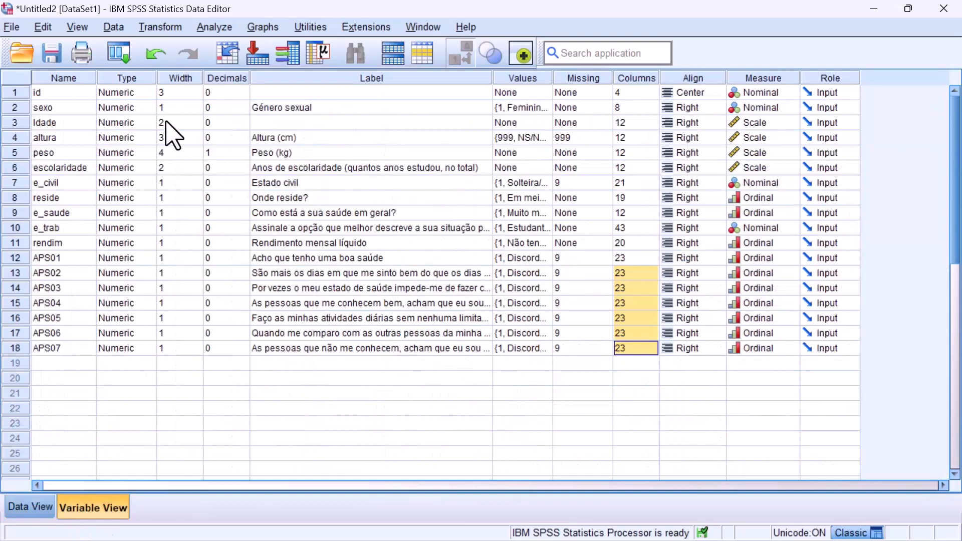
Save the dataset as BaseDeDados.sav on drive D
{"action": "left_click", "coordinate": [11, 26]}
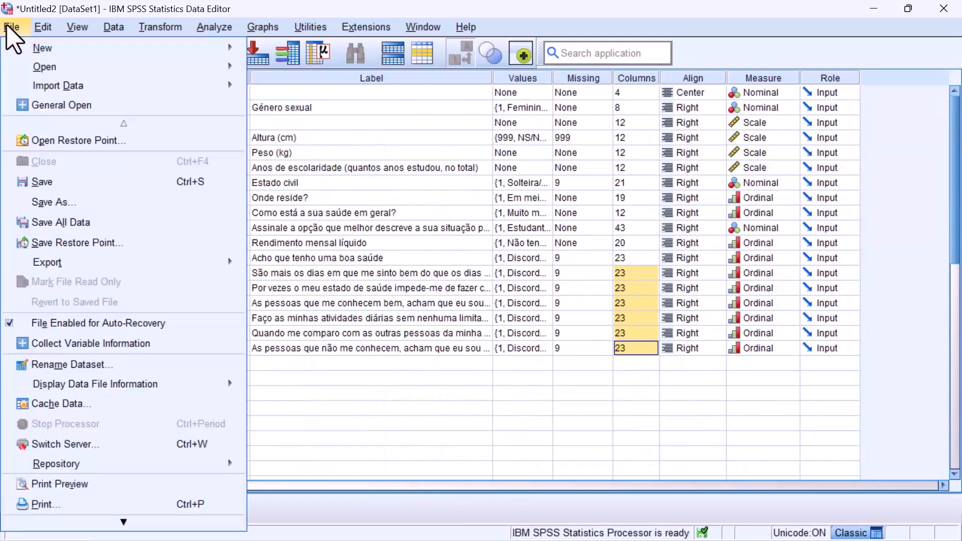
{"action": "left_click", "coordinate": [82, 203]}
{"action": "left_click", "coordinate": [197, 73]}
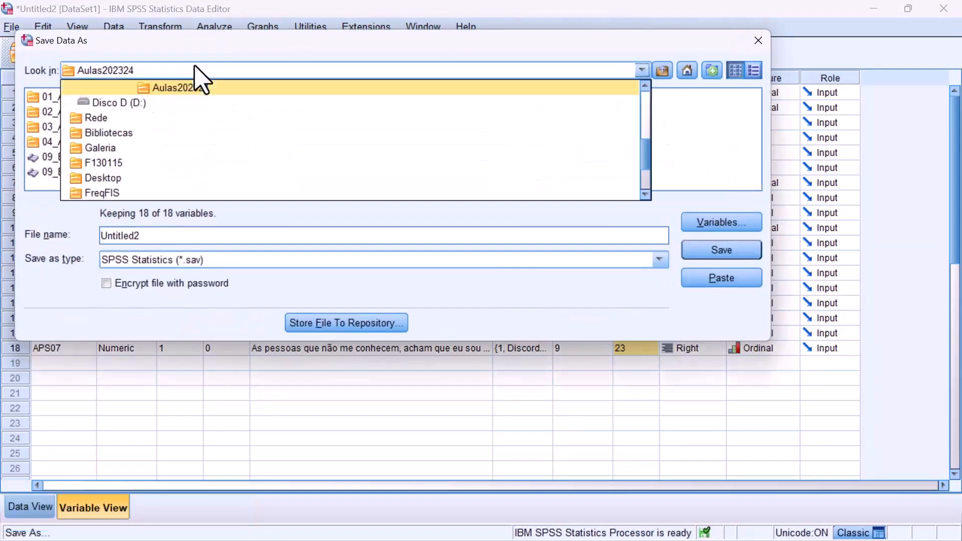
{"action": "left_click", "coordinate": [146, 103]}
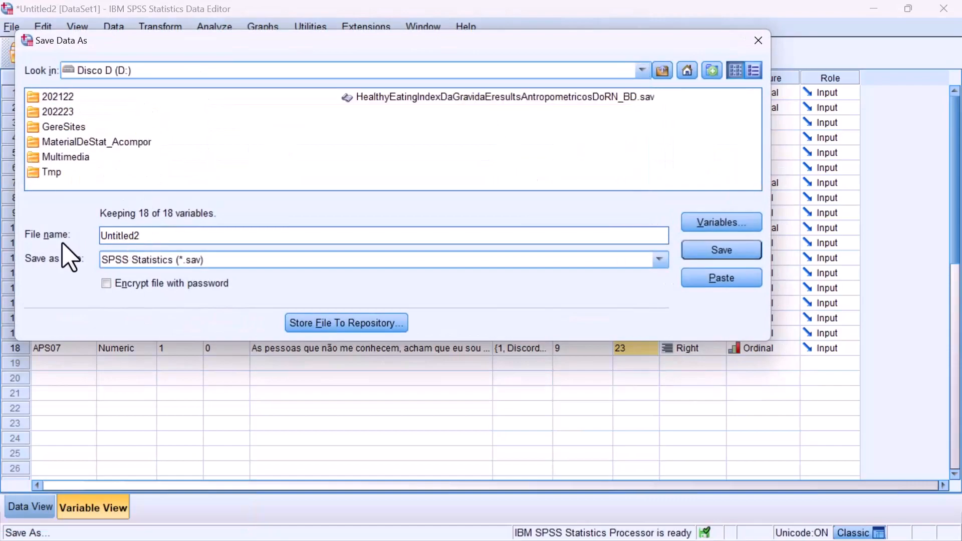
{"action": "left_click", "coordinate": [709, 252]}
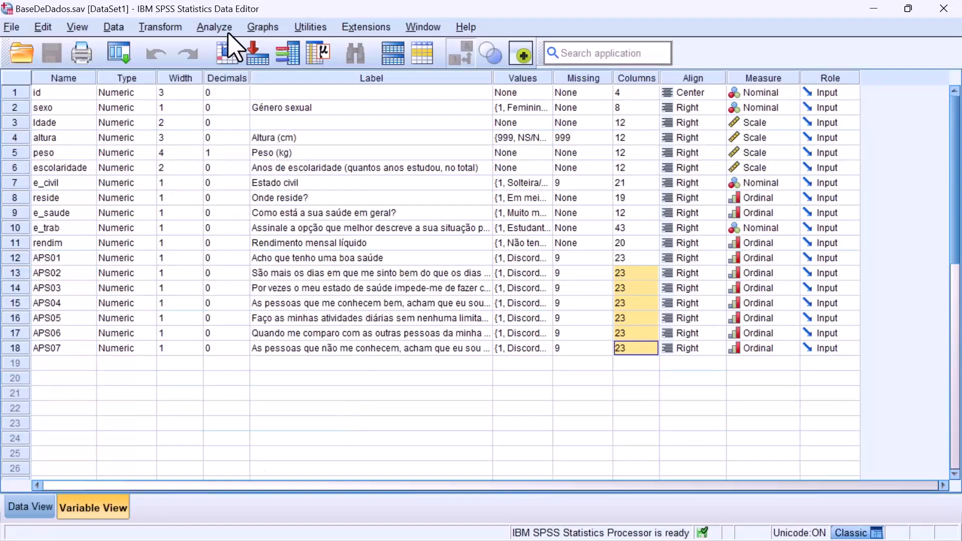
Run a Frequencies analysis with frequency tables on all variables from id through APS07
{"action": "left_click", "coordinate": [223, 29]}
{"action": "mouse_move", "coordinate": [261, 106]}
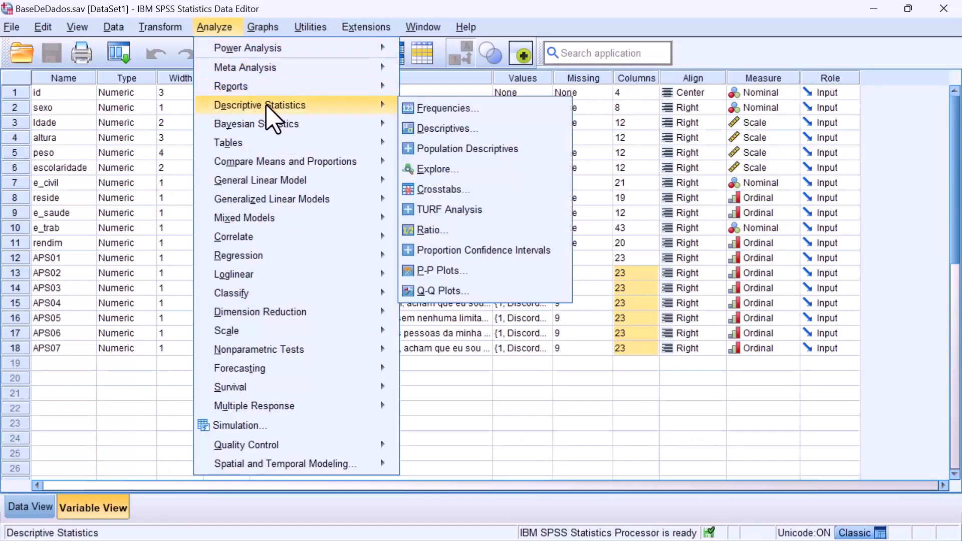
{"action": "left_click", "coordinate": [448, 109]}
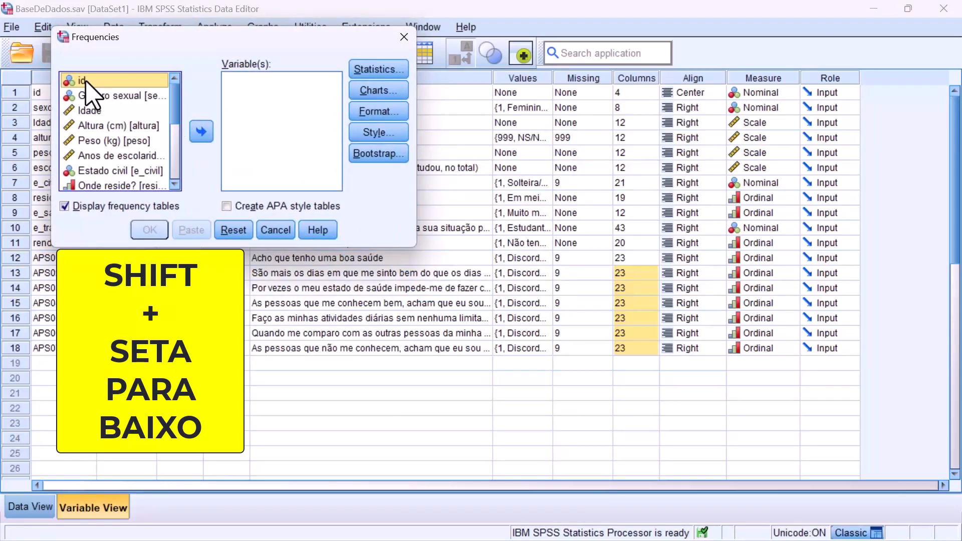
{"action": "key", "text": "shift+Down"}
{"action": "key", "text": "shift+Down"}
{"action": "key", "text": "shift+Down"}
{"action": "key", "text": "shift+Down"}
{"action": "key", "text": "shift+Down"}
{"action": "key", "text": "shift+Down"}
{"action": "key", "text": "shift+Down"}
{"action": "key", "text": "shift+Down"}
{"action": "key", "text": "shift+Down"}
{"action": "key", "text": "shift+Down"}
{"action": "key", "text": "shift+Down"}
{"action": "key", "text": "shift+Down"}
{"action": "key", "text": "shift+Down"}
{"action": "key", "text": "shift+Down"}
{"action": "key", "text": "shift+Down"}
{"action": "key", "text": "shift+Down"}
{"action": "key", "text": "shift+Down"}
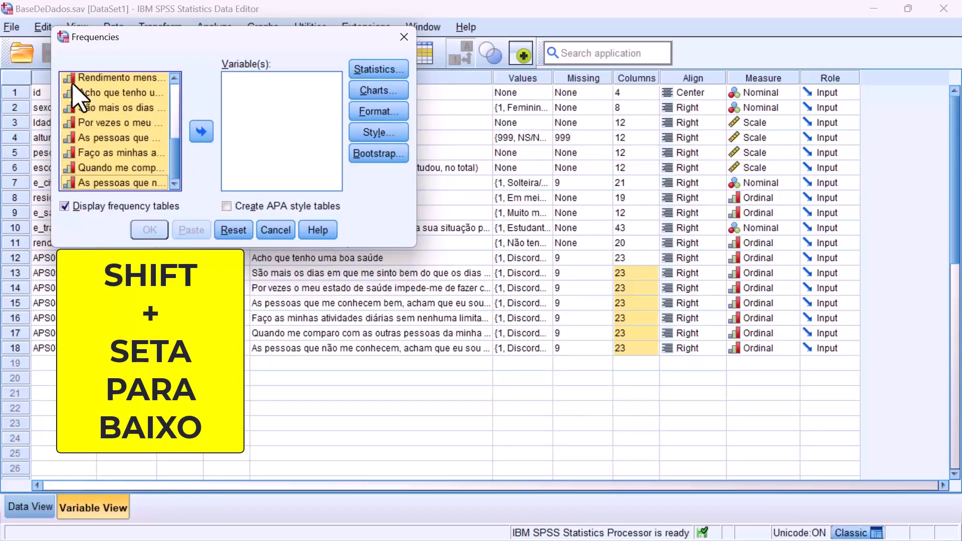
{"action": "left_click", "coordinate": [201, 132]}
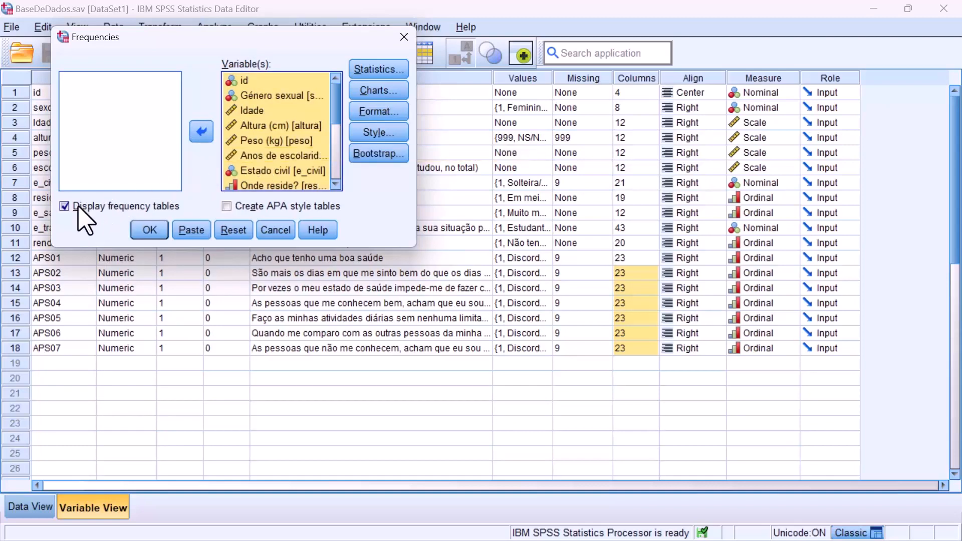
{"action": "left_click", "coordinate": [152, 233]}
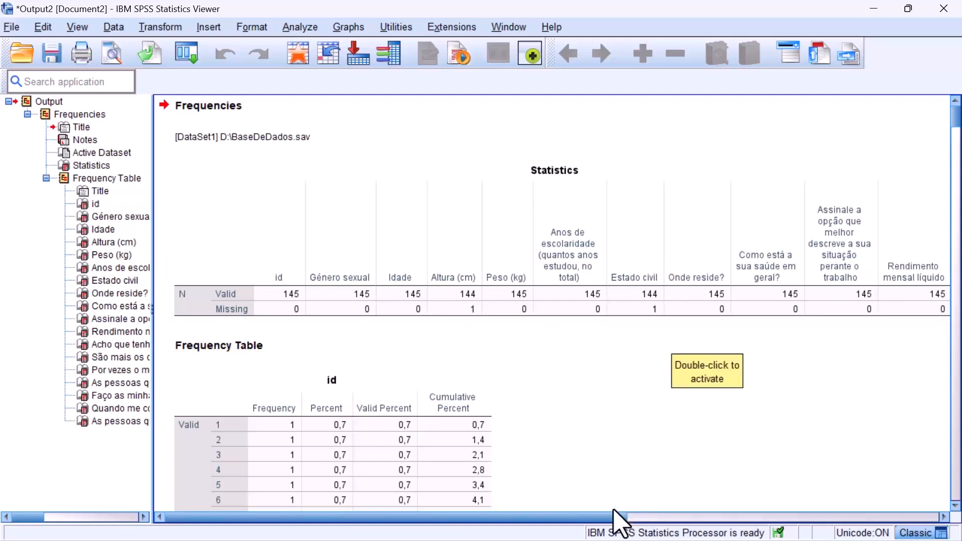
Examine the valid and missing counts of all variables in the Statistics table, and the id frequency table
{"action": "left_click_drag", "start_coordinate": [618, 518], "coordinate": [927, 519]}
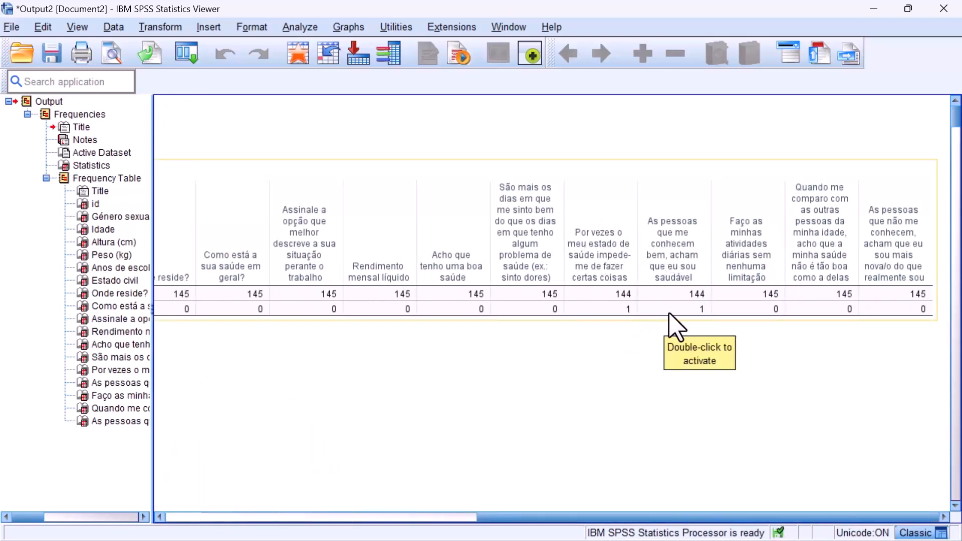
{"action": "left_click_drag", "start_coordinate": [715, 522], "coordinate": [356, 501]}
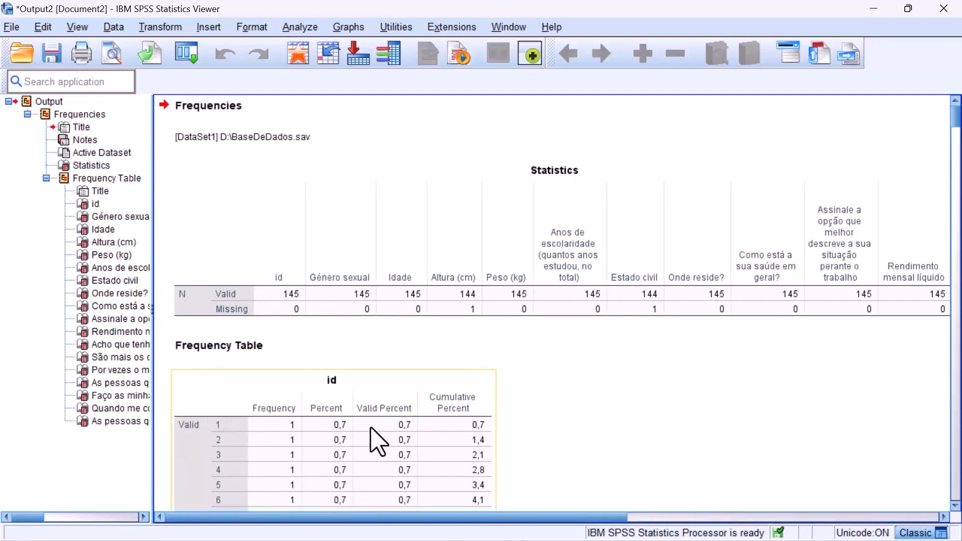
{"action": "scroll", "coordinate": [458, 308], "scroll_direction": "down", "scroll_amount": 3}
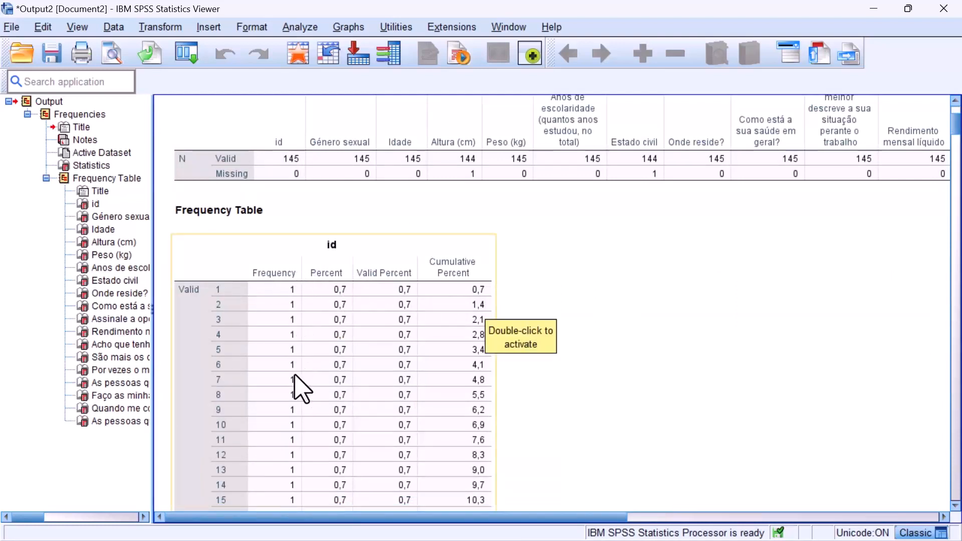
{"action": "scroll", "coordinate": [301, 390], "scroll_direction": "down", "scroll_amount": 10}
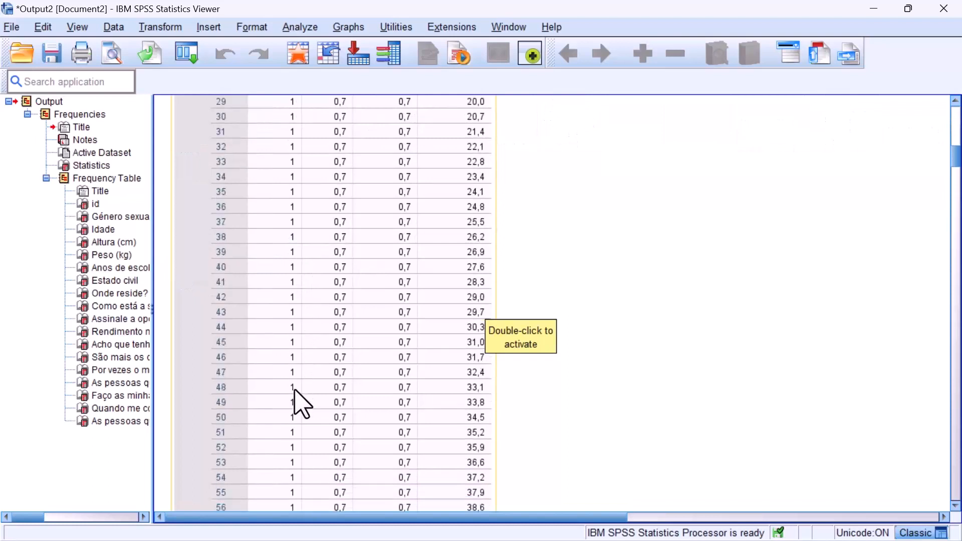
{"action": "scroll", "coordinate": [295, 391], "scroll_direction": "down", "scroll_amount": 12}
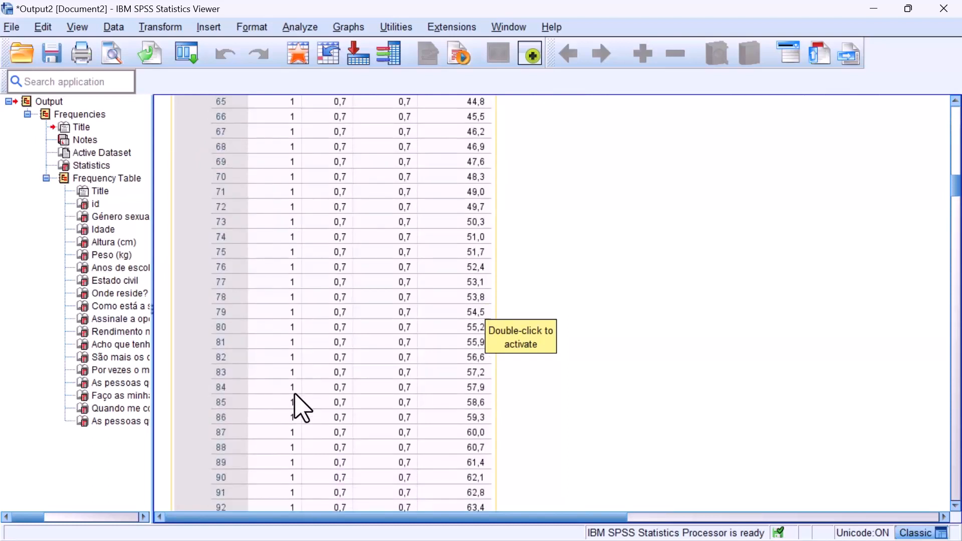
{"action": "scroll", "coordinate": [296, 396], "scroll_direction": "down", "scroll_amount": 20}
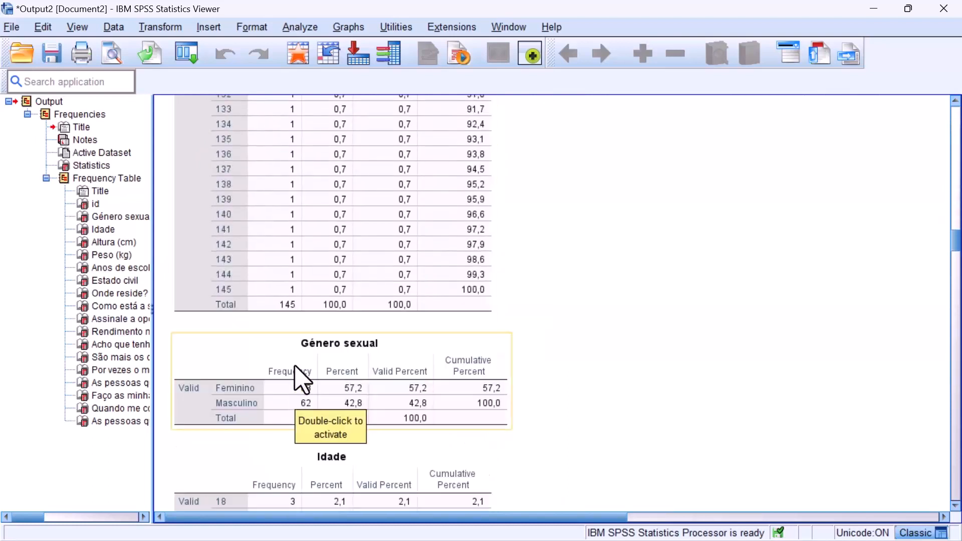
Examine the frequency tables for gender, age, height, weight and years of schooling for data entry errors
{"action": "scroll", "coordinate": [666, 333], "scroll_direction": "down", "scroll_amount": 2}
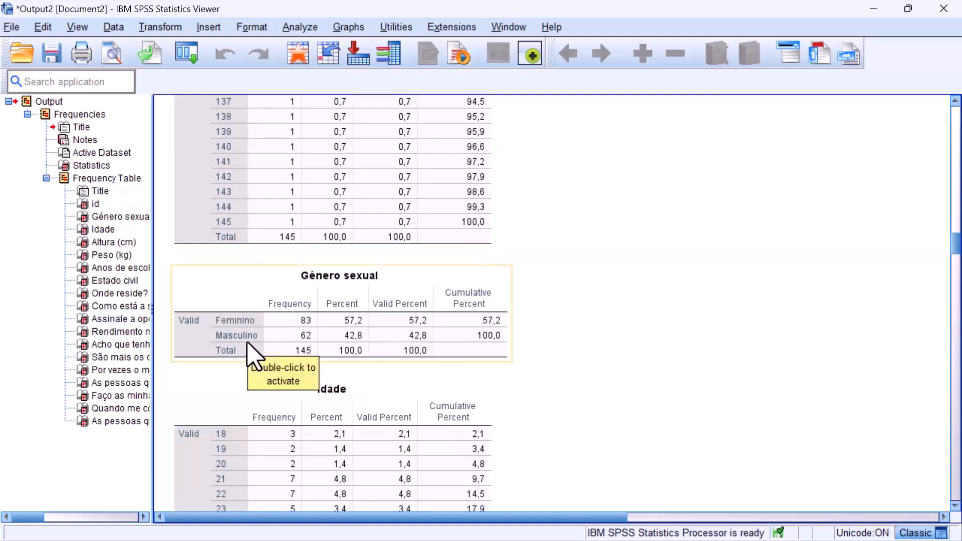
{"action": "scroll", "coordinate": [601, 339], "scroll_direction": "down", "scroll_amount": 7}
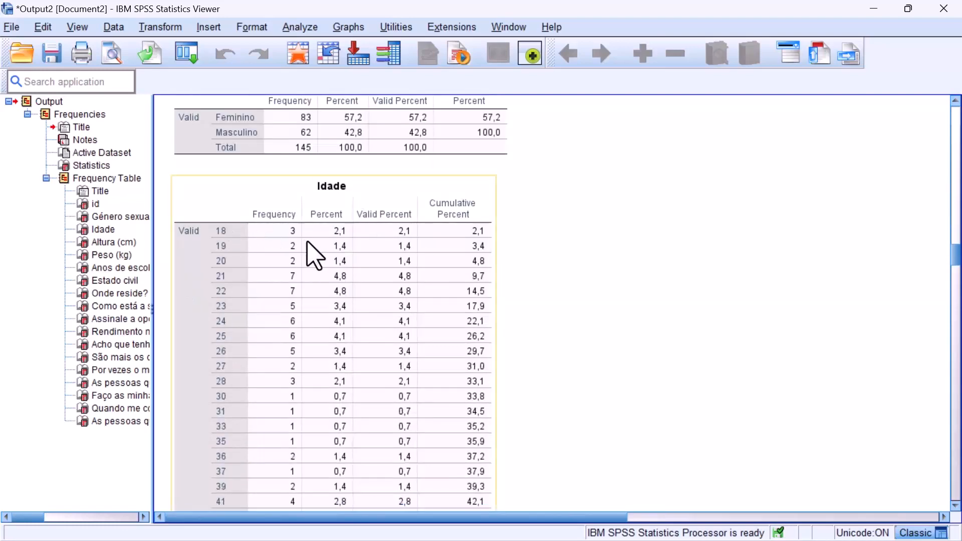
{"action": "scroll", "coordinate": [311, 250], "scroll_direction": "down", "scroll_amount": 10}
{"action": "scroll", "coordinate": [319, 258], "scroll_direction": "down", "scroll_amount": 3}
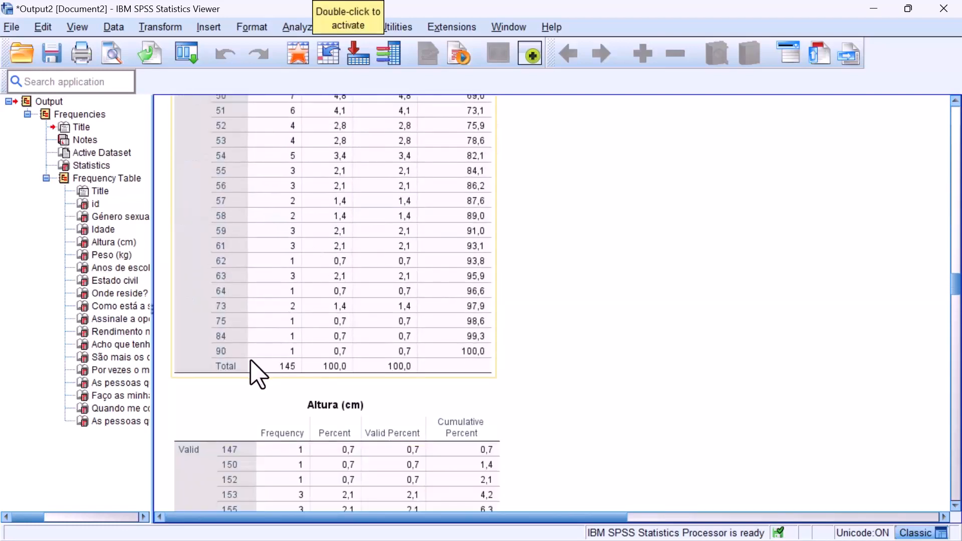
{"action": "scroll", "coordinate": [484, 328], "scroll_direction": "down", "scroll_amount": 5}
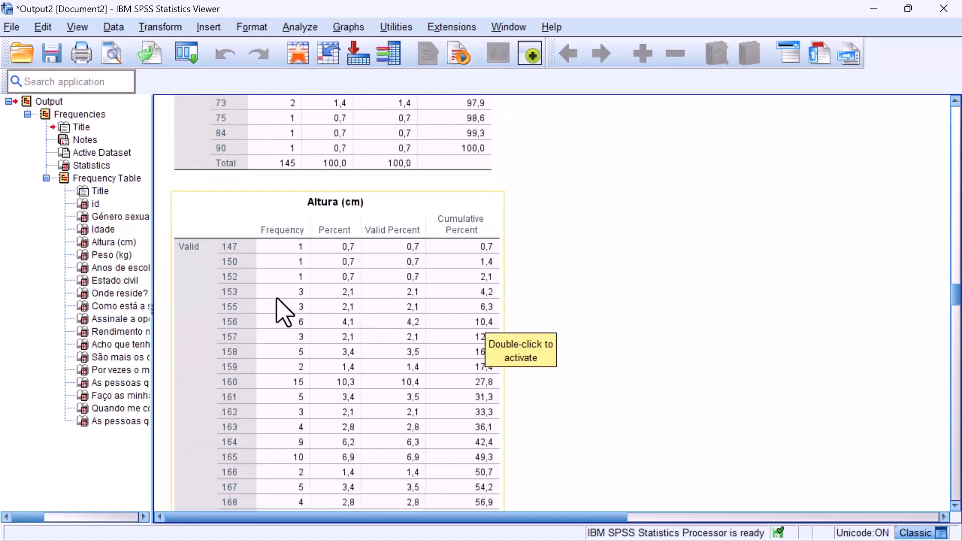
{"action": "scroll", "coordinate": [326, 261], "scroll_direction": "down", "scroll_amount": 3}
{"action": "scroll", "coordinate": [351, 263], "scroll_direction": "down", "scroll_amount": 8}
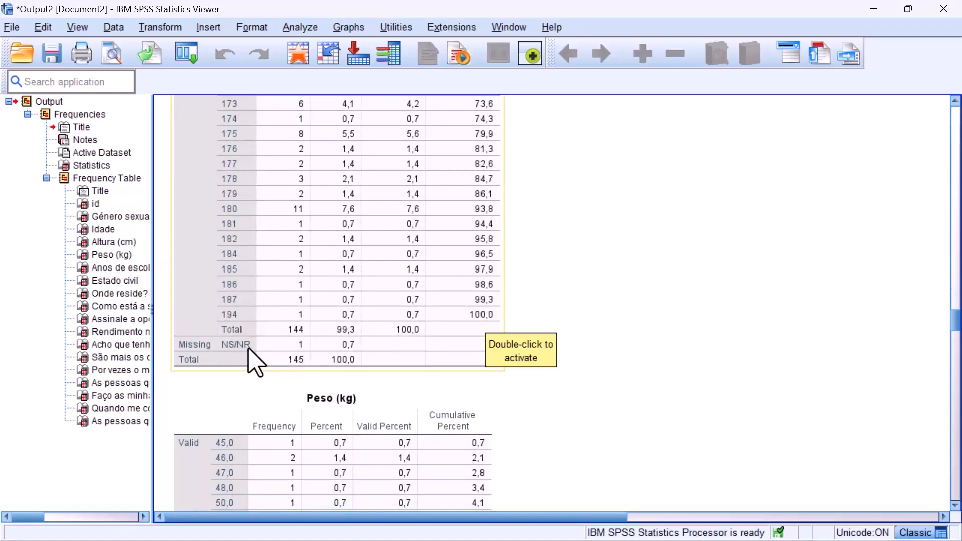
{"action": "scroll", "coordinate": [709, 307], "scroll_direction": "down", "scroll_amount": 12}
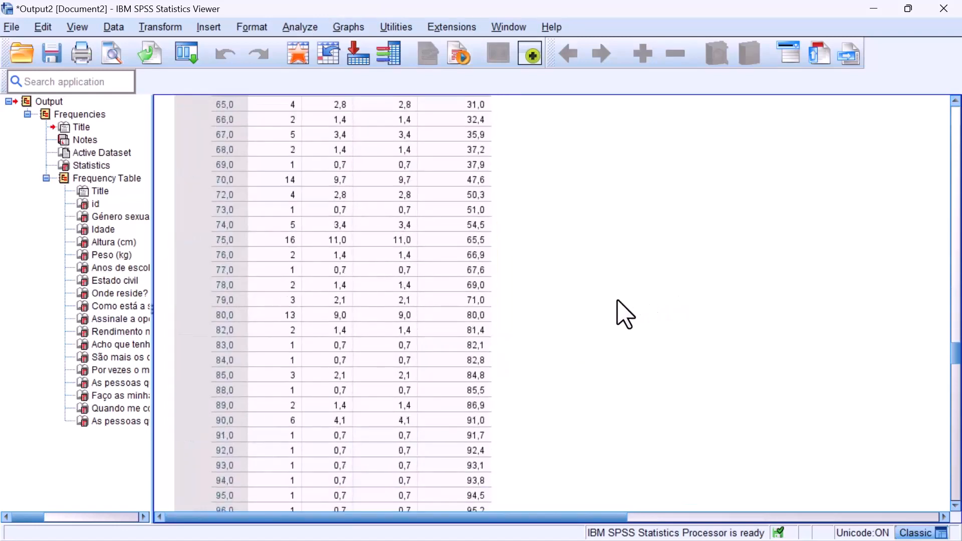
{"action": "scroll", "coordinate": [625, 314], "scroll_direction": "down", "scroll_amount": 10}
{"action": "scroll", "coordinate": [573, 311], "scroll_direction": "down", "scroll_amount": 1}
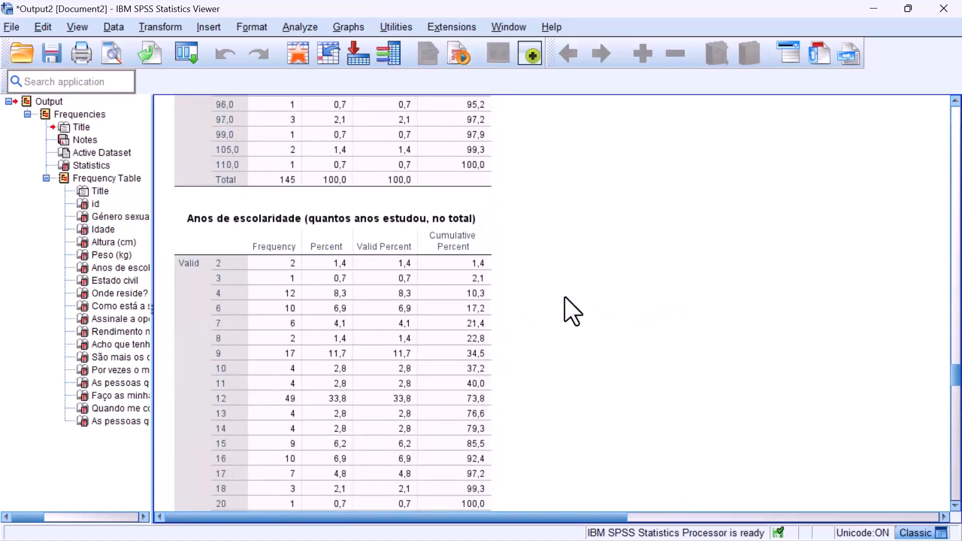
{"action": "scroll", "coordinate": [573, 311], "scroll_direction": "down", "scroll_amount": 3}
{"action": "left_click", "coordinate": [275, 229]}
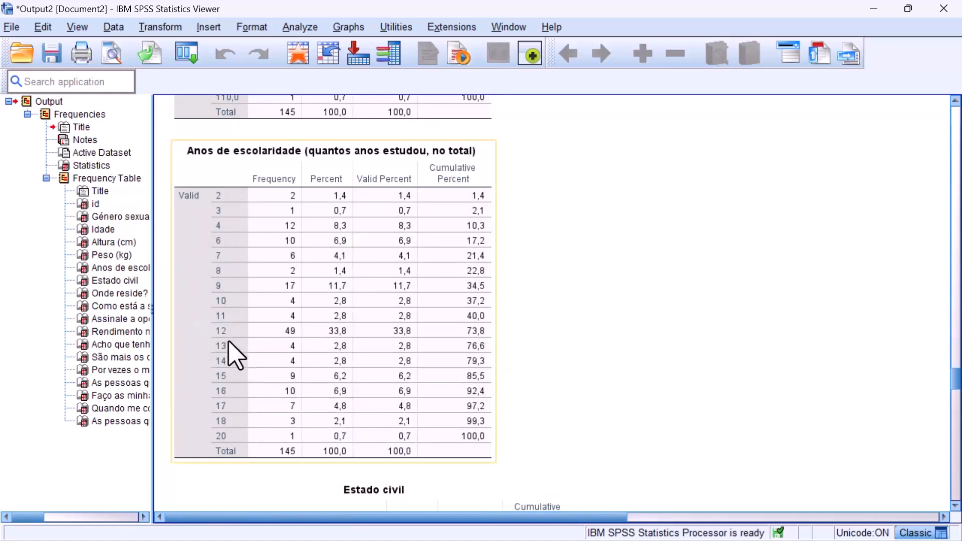
Examine the frequency tables from Estado civil through the last APS item for invalid categories and missing answers
{"action": "scroll", "coordinate": [618, 370], "scroll_direction": "down", "scroll_amount": 12}
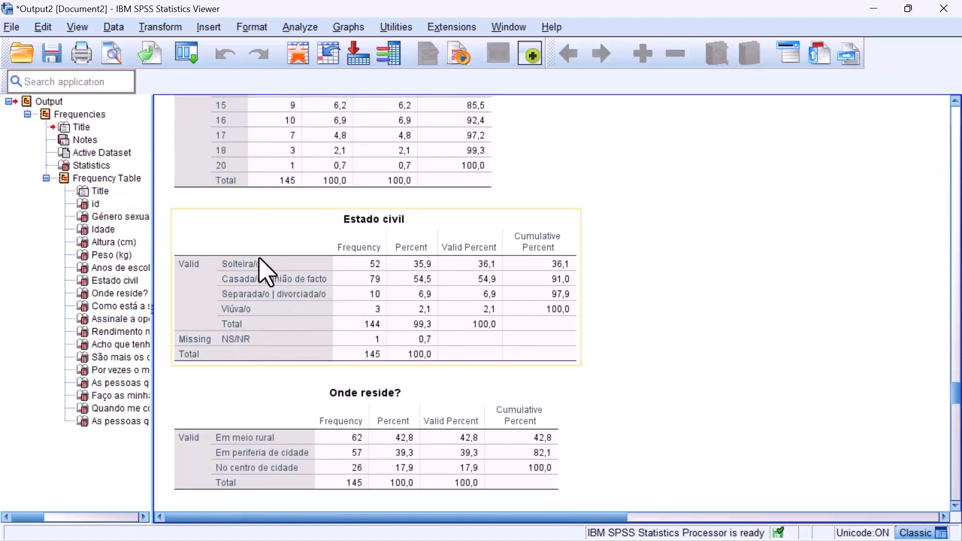
{"action": "scroll", "coordinate": [386, 295], "scroll_direction": "down", "scroll_amount": 6}
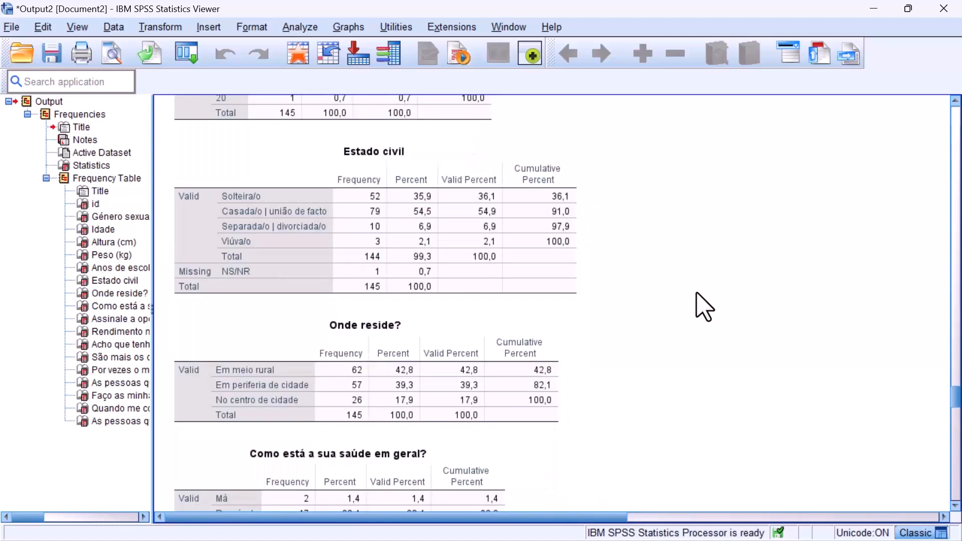
{"action": "scroll", "coordinate": [424, 275], "scroll_direction": "down", "scroll_amount": 3}
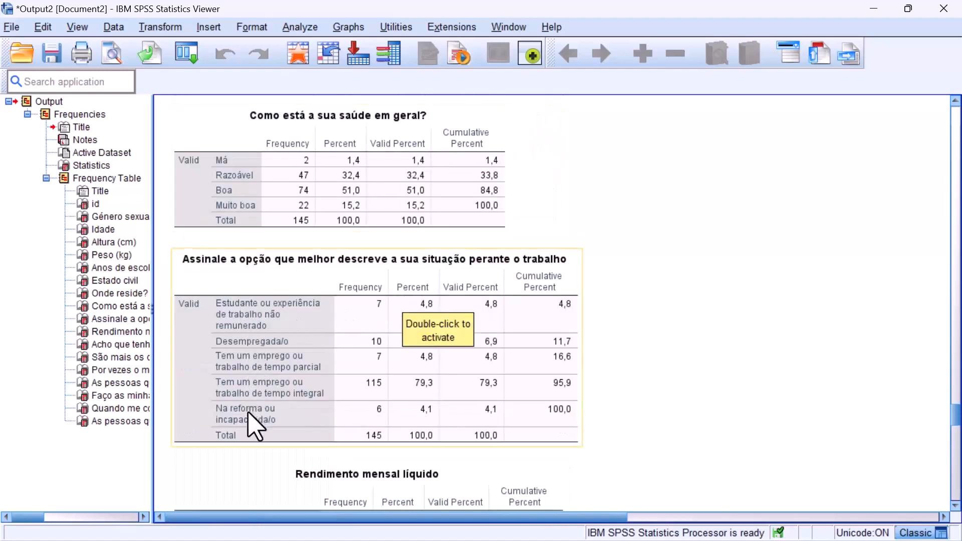
{"action": "scroll", "coordinate": [420, 421], "scroll_direction": "down", "scroll_amount": 6}
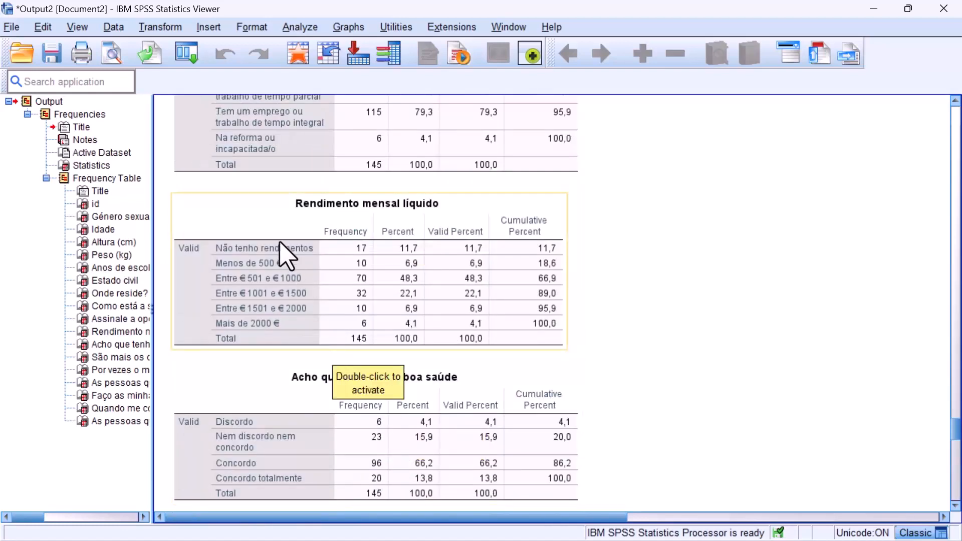
{"action": "scroll", "coordinate": [451, 313], "scroll_direction": "down", "scroll_amount": 5}
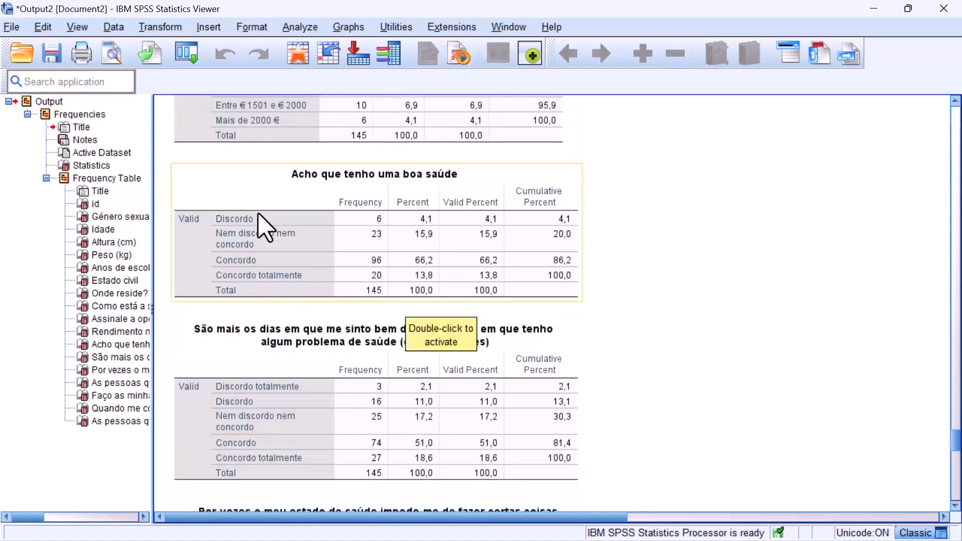
{"action": "scroll", "coordinate": [458, 209], "scroll_direction": "down", "scroll_amount": 5}
{"action": "scroll", "coordinate": [458, 209], "scroll_direction": "down", "scroll_amount": 2}
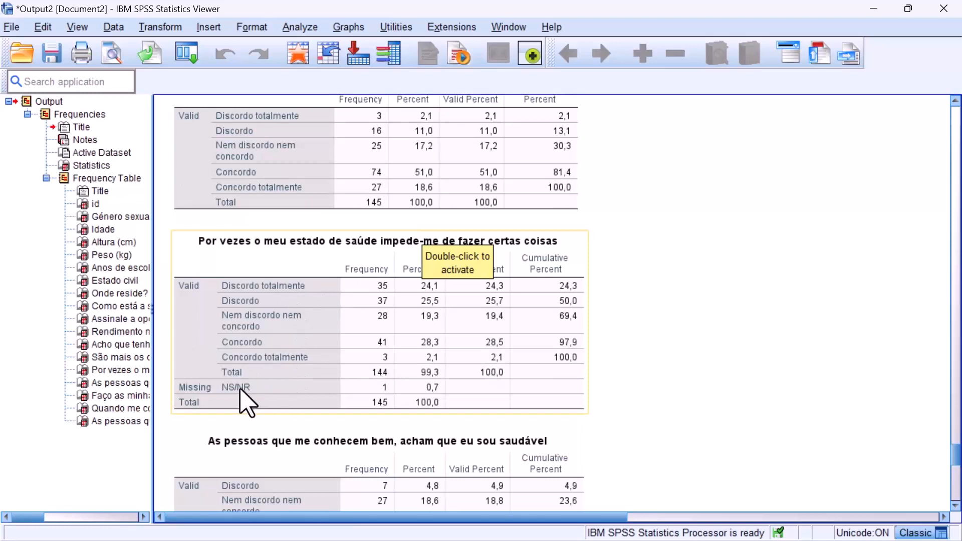
{"action": "scroll", "coordinate": [313, 369], "scroll_direction": "down", "scroll_amount": 4}
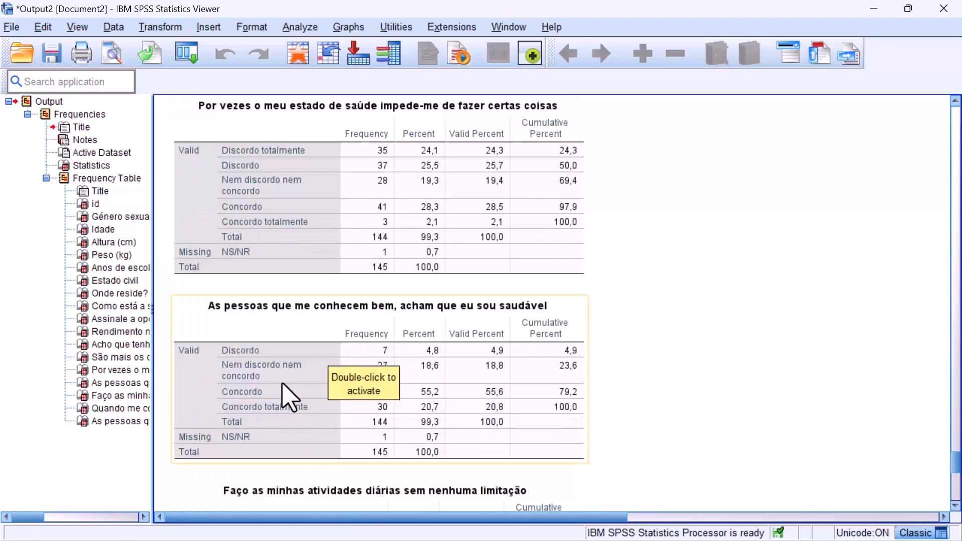
{"action": "scroll", "coordinate": [288, 393], "scroll_direction": "down", "scroll_amount": 7}
{"action": "scroll", "coordinate": [296, 385], "scroll_direction": "down", "scroll_amount": 6}
{"action": "scroll", "coordinate": [290, 371], "scroll_direction": "down", "scroll_amount": 1}
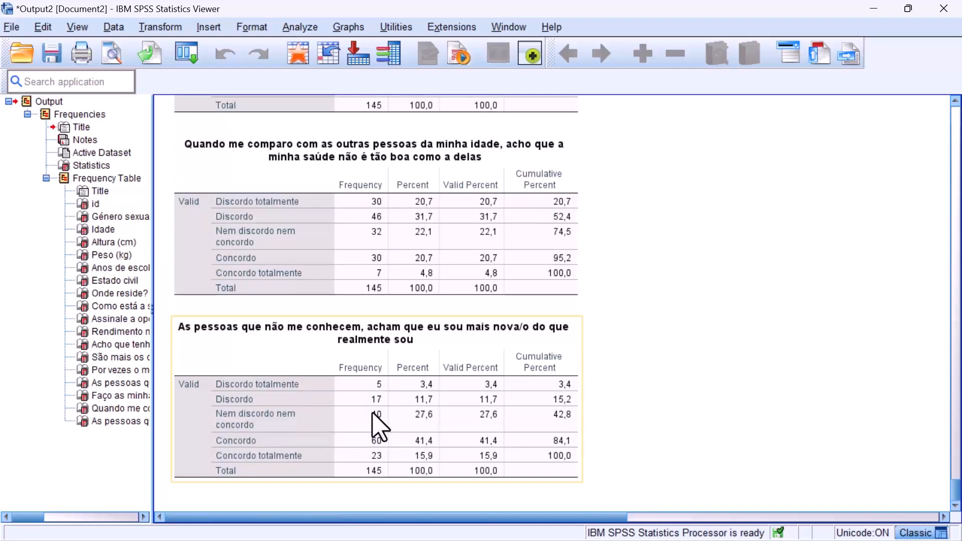
Switch to the Word document 02_CicloDeTrab.docx and select the text of item 4 about the necessary variable transformations
{"action": "key", "text": "alt+Tab"}
{"action": "scroll", "coordinate": [408, 440], "scroll_direction": "down", "scroll_amount": 3}
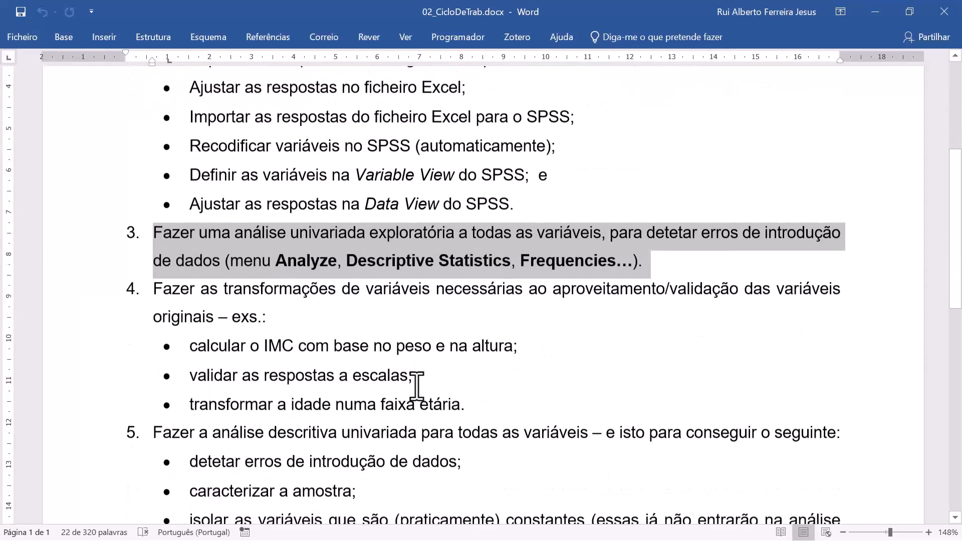
{"action": "left_click_drag", "start_coordinate": [163, 295], "coordinate": [286, 316]}
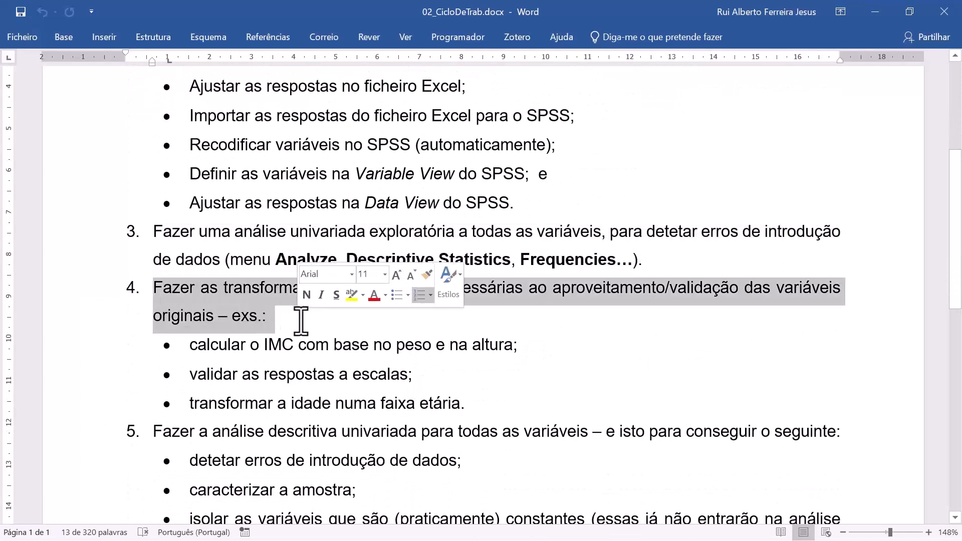